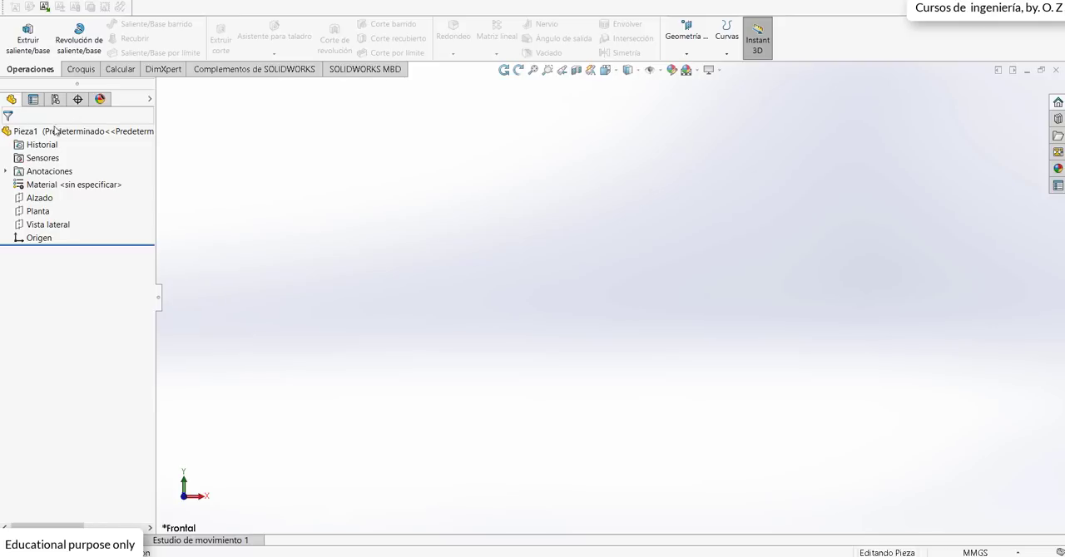
Step: Start a sketch on the Alzado plane and draw a circle centred on the origin with a radius of about 33.5 mm
click(39, 198)
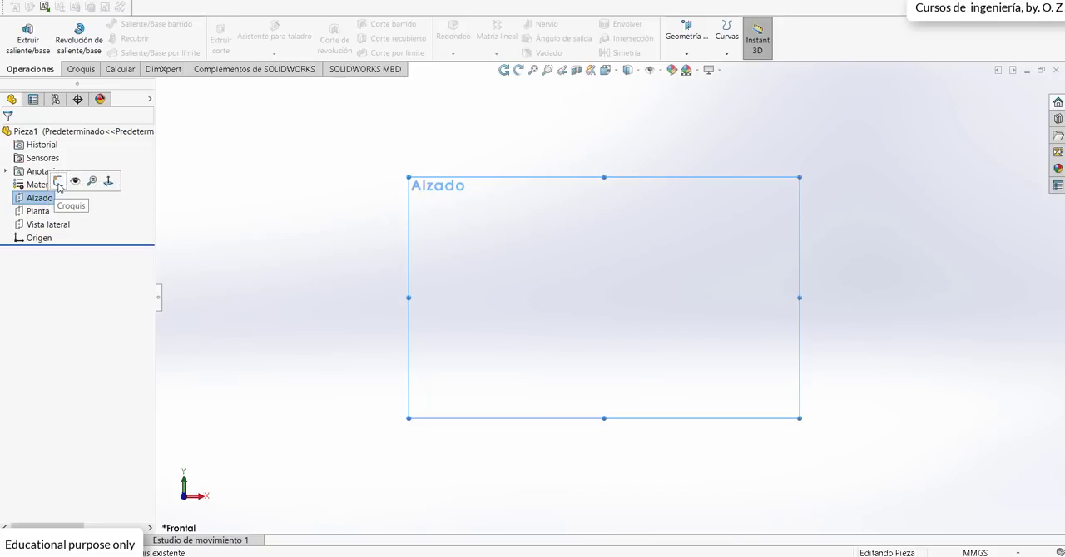
click(58, 182)
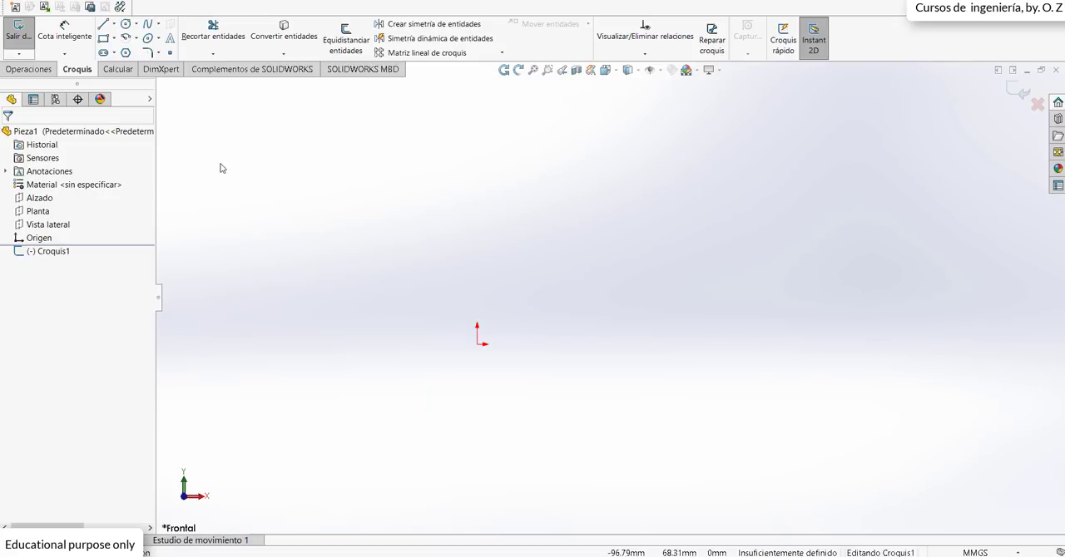
click(125, 23)
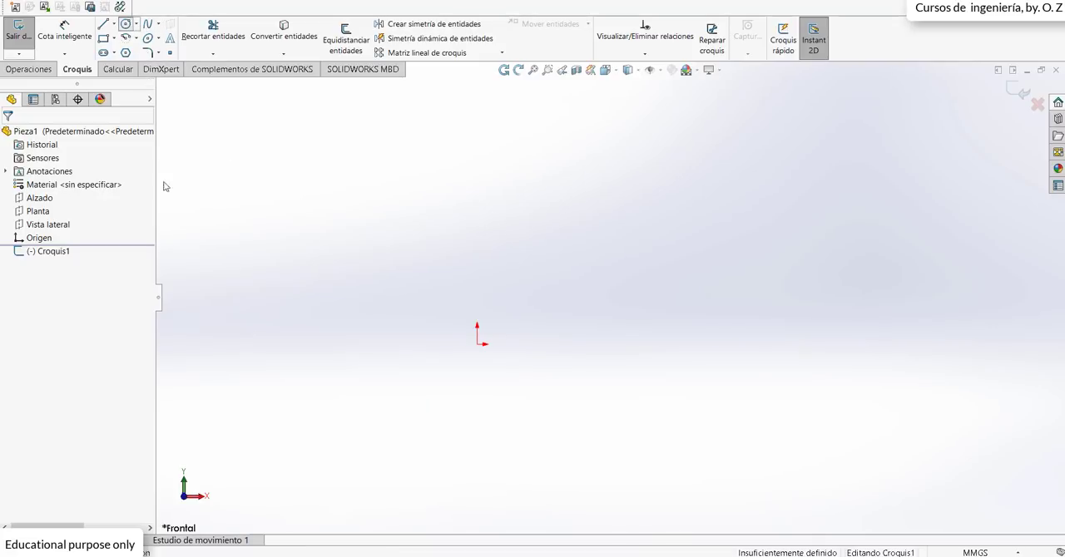
scroll(569, 322, down, 1)
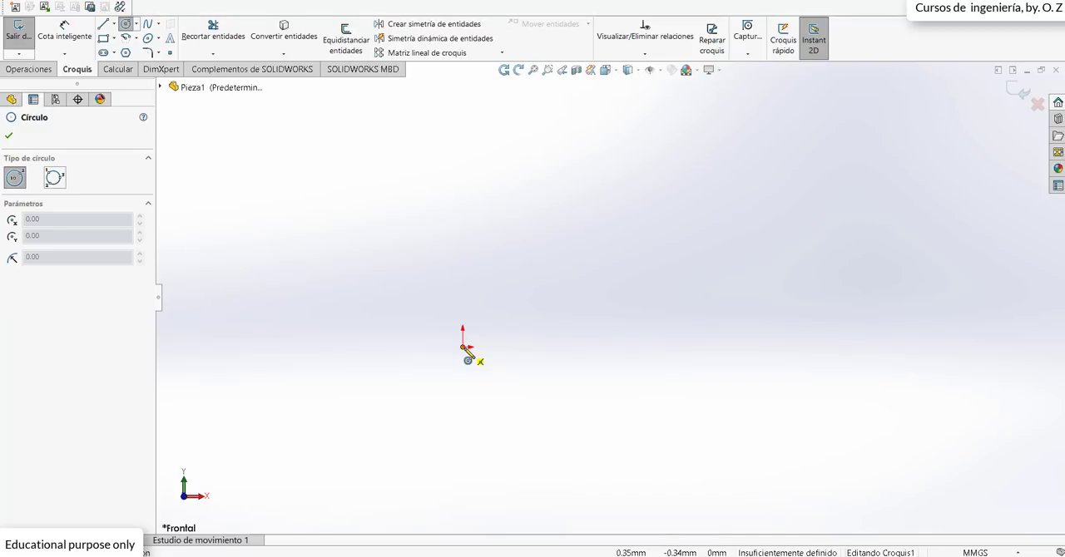
click(464, 347)
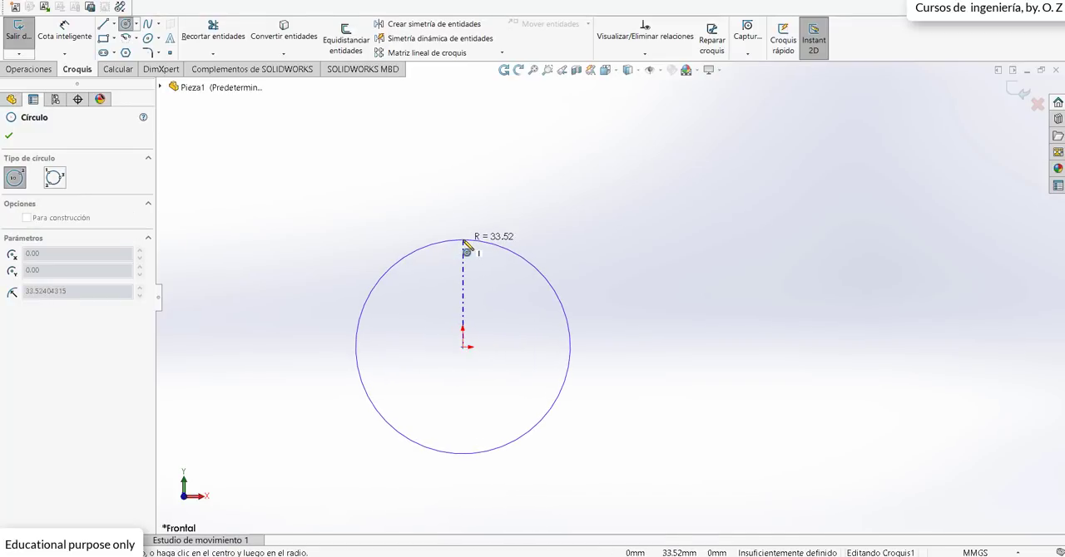
click(464, 242)
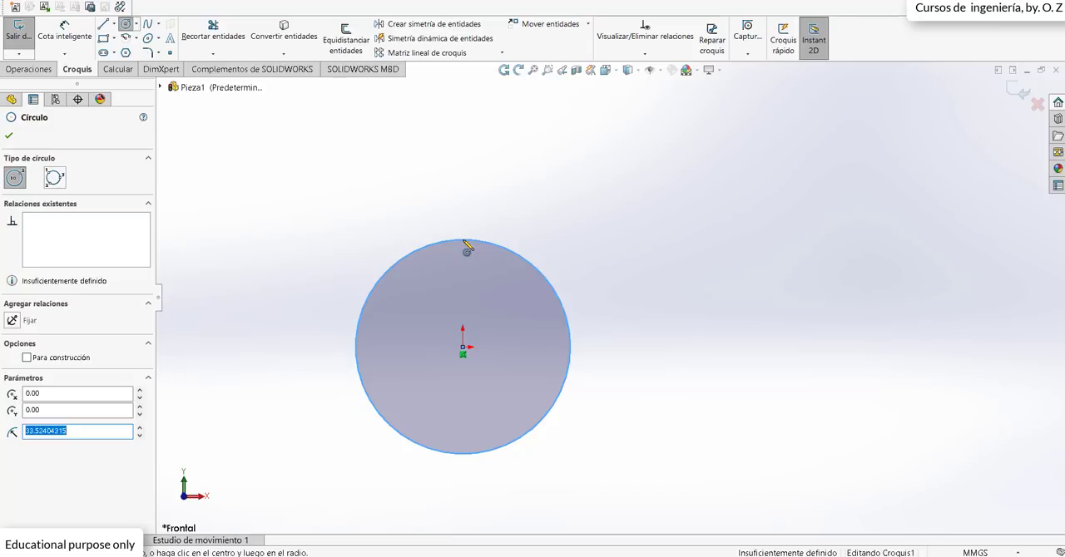
Step: Dimension the circle's diameter as 800 mm
click(64, 33)
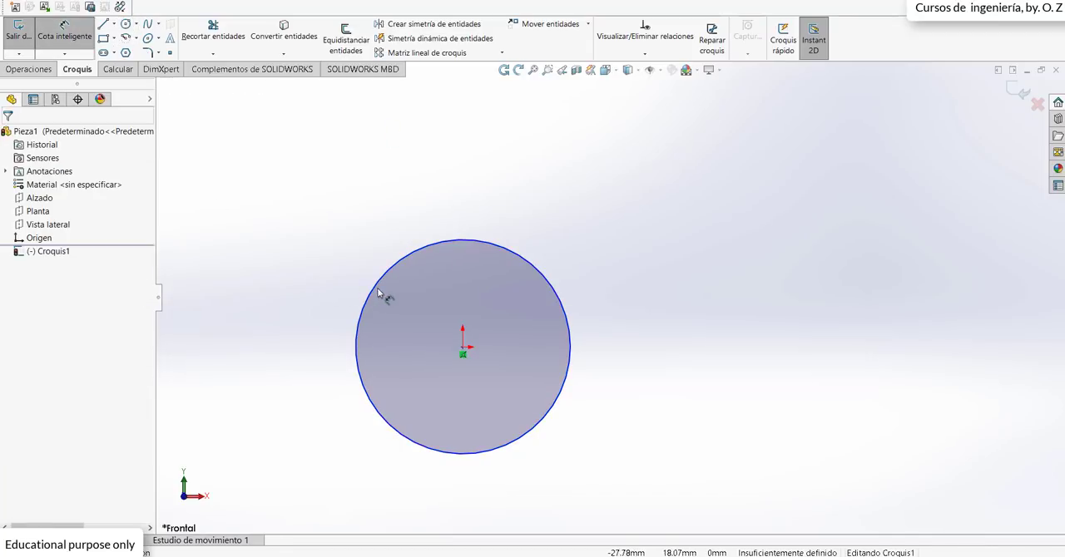
click(377, 288)
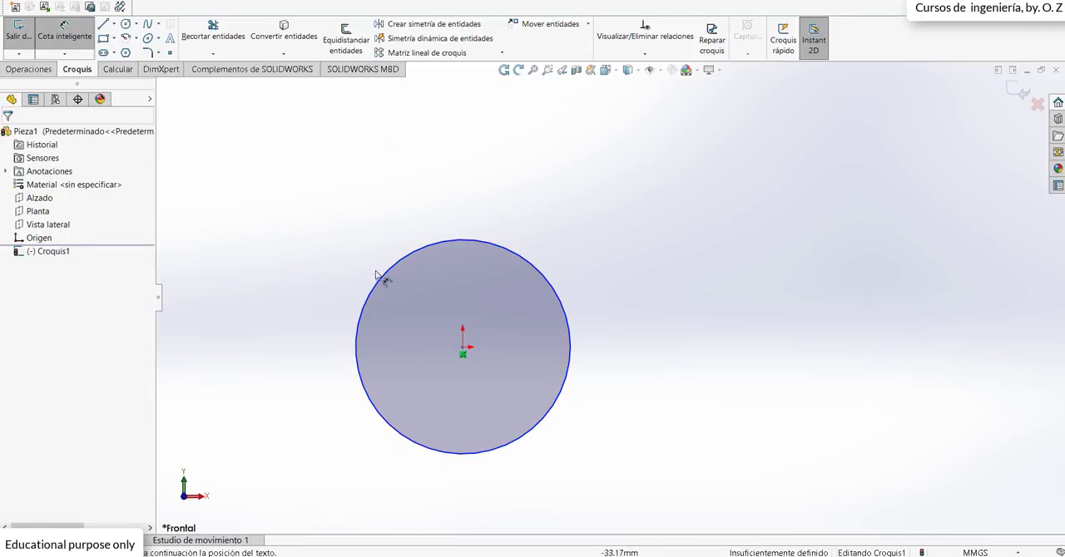
click(339, 245)
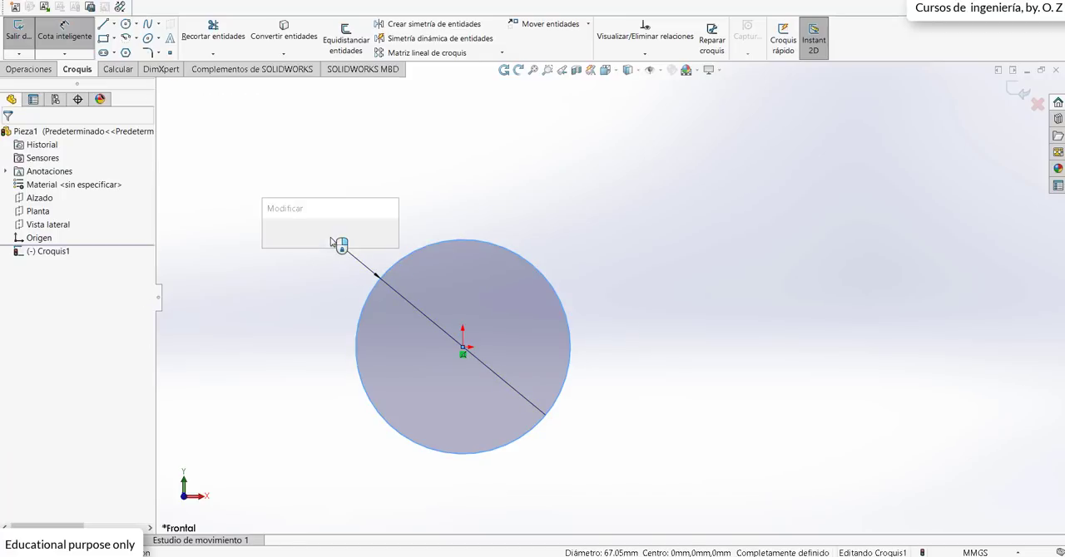
text(800)
key(Return)
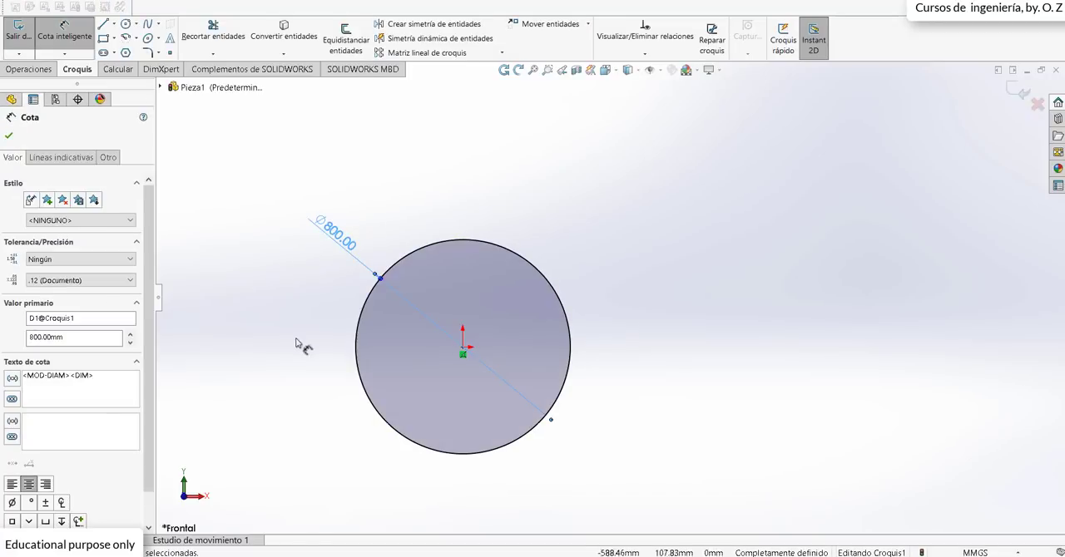
click(266, 298)
Step: Draw a vertical line from the origin up to the top of the 800 mm circle
click(104, 24)
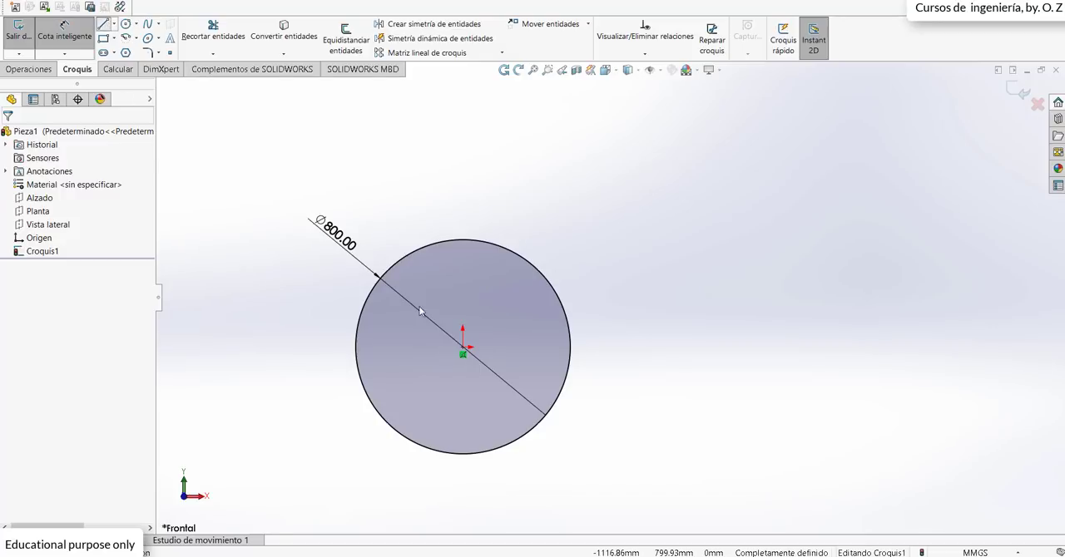
click(463, 350)
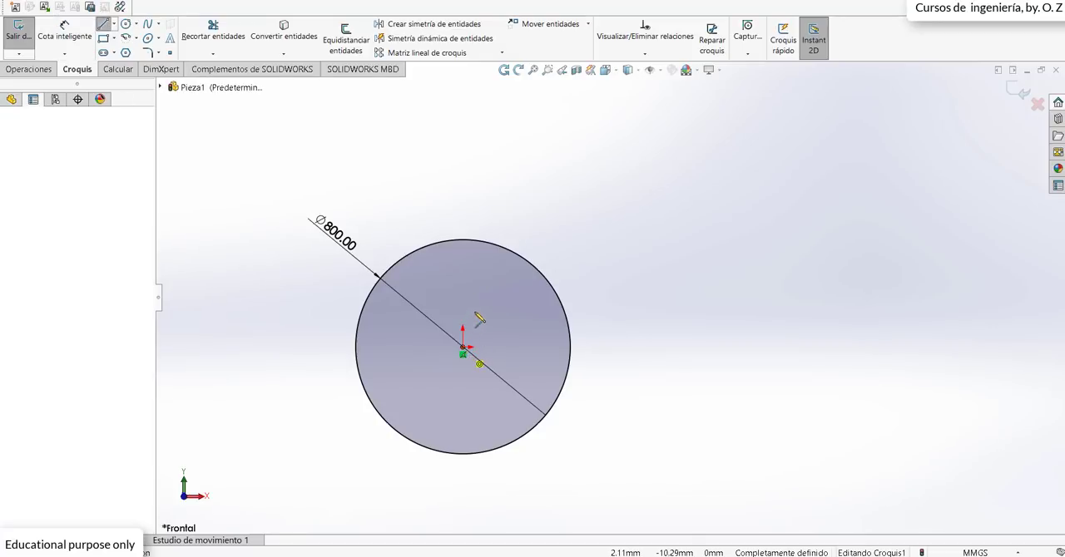
click(463, 231)
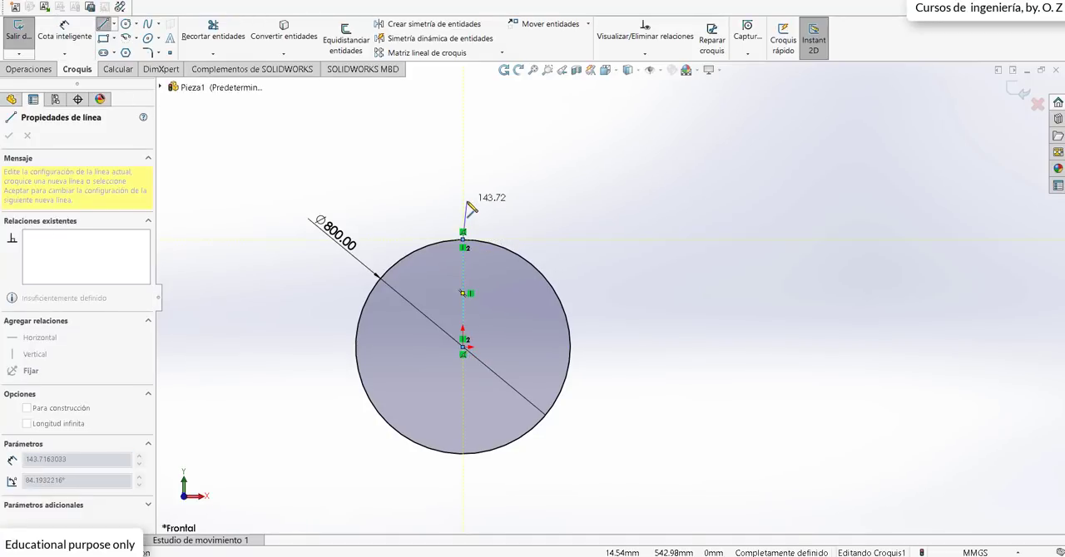
key(Escape)
key(Escape)
Step: Draw a second circle to the right, level with the origin and about 1406 mm from it, with a radius of about 369 mm
scroll(636, 275, up, 2)
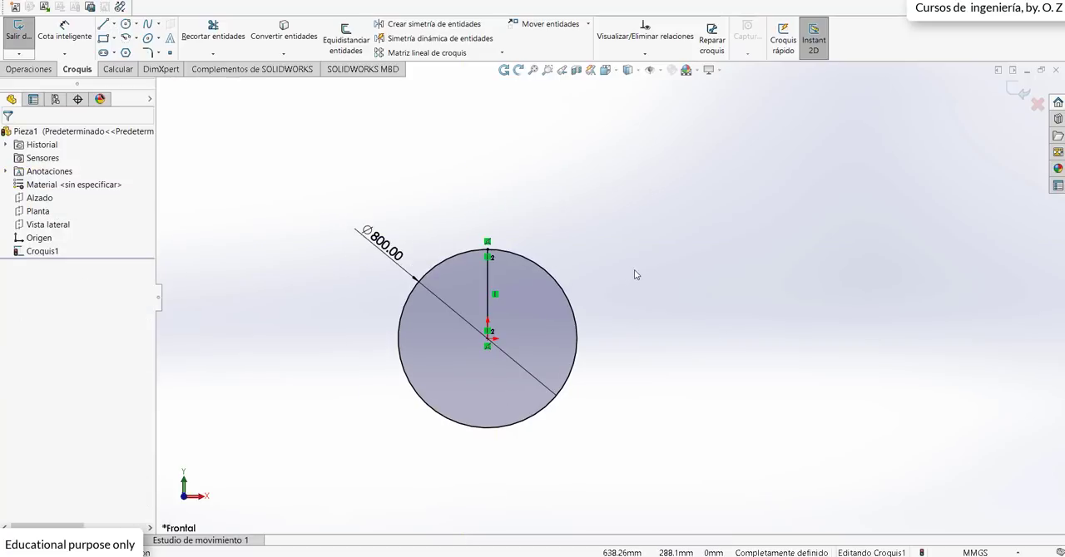
scroll(665, 337, down, 1)
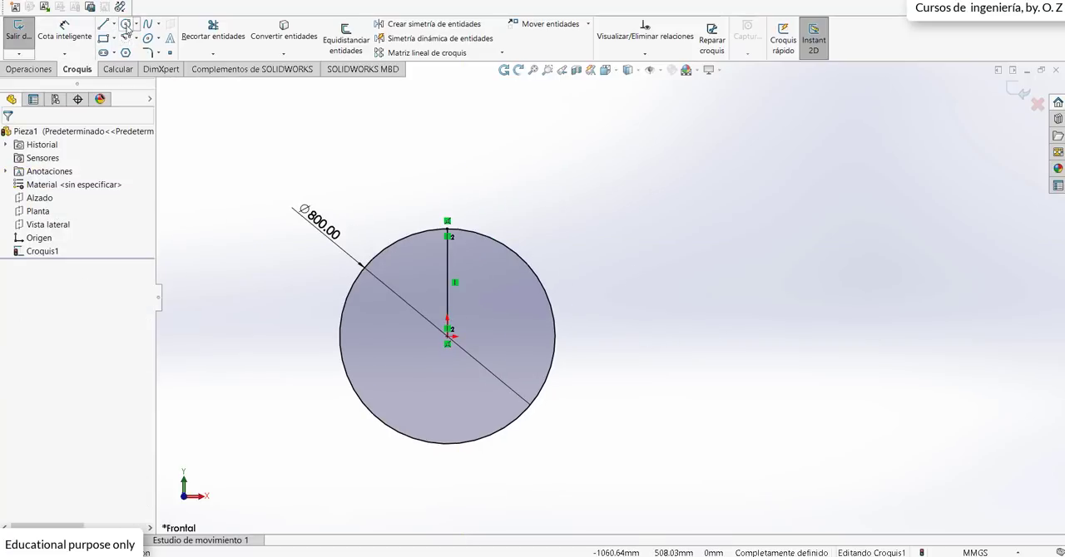
click(125, 23)
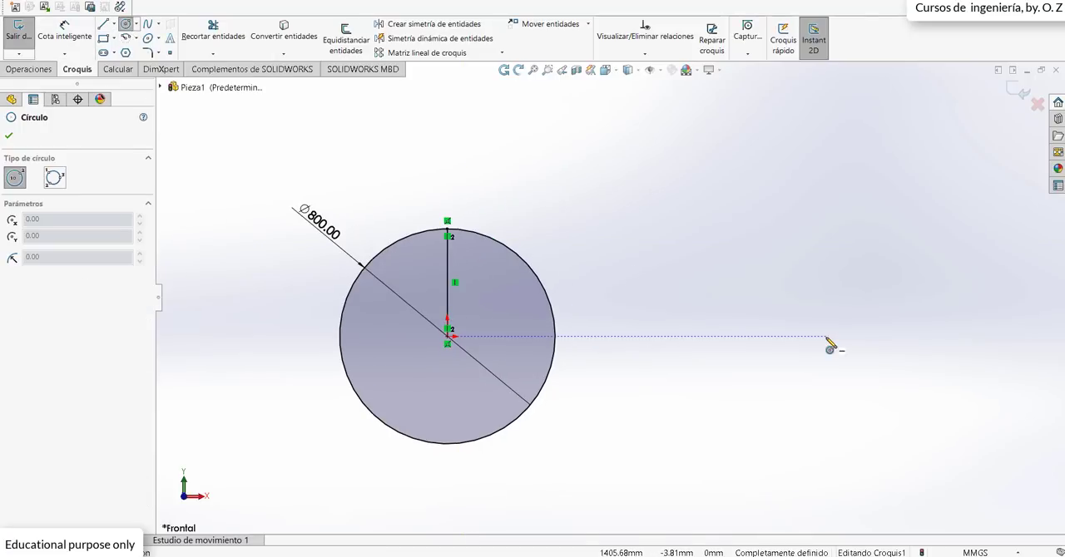
click(825, 337)
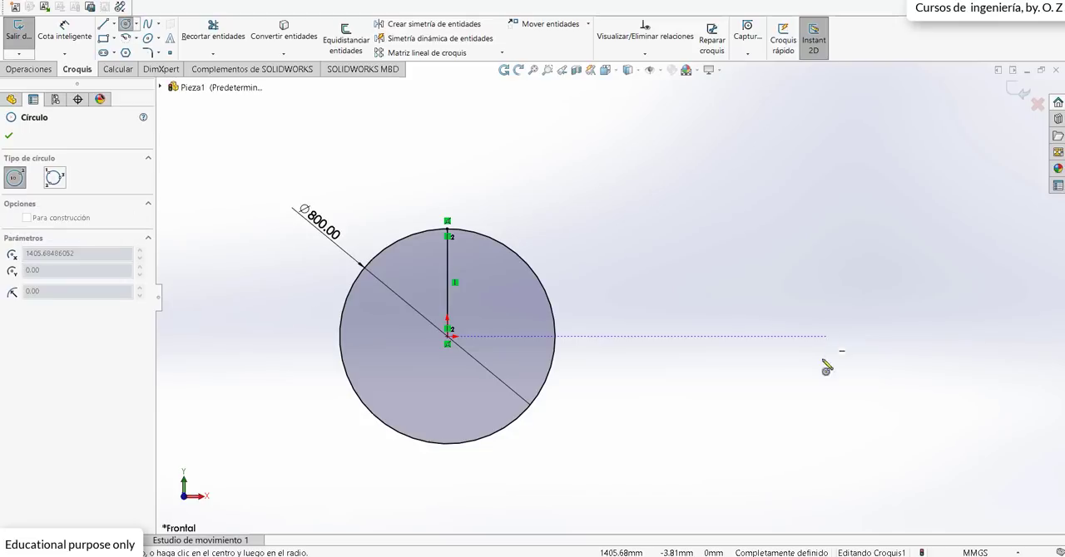
click(824, 441)
Step: Dimension the second circle's diameter as 265 mm, placing the dimension above it
click(67, 32)
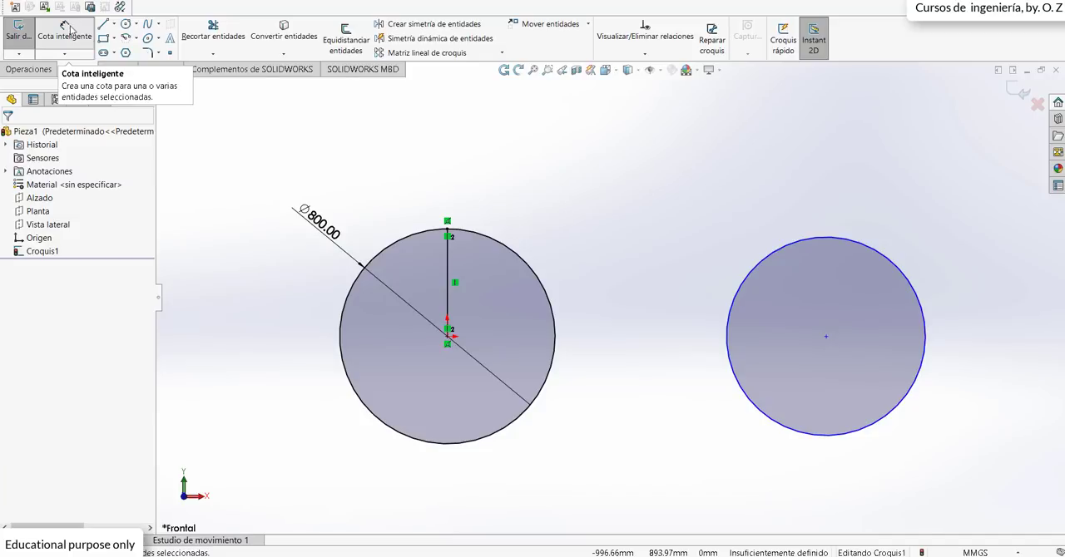
click(807, 240)
click(903, 196)
text(260)
key(Return)
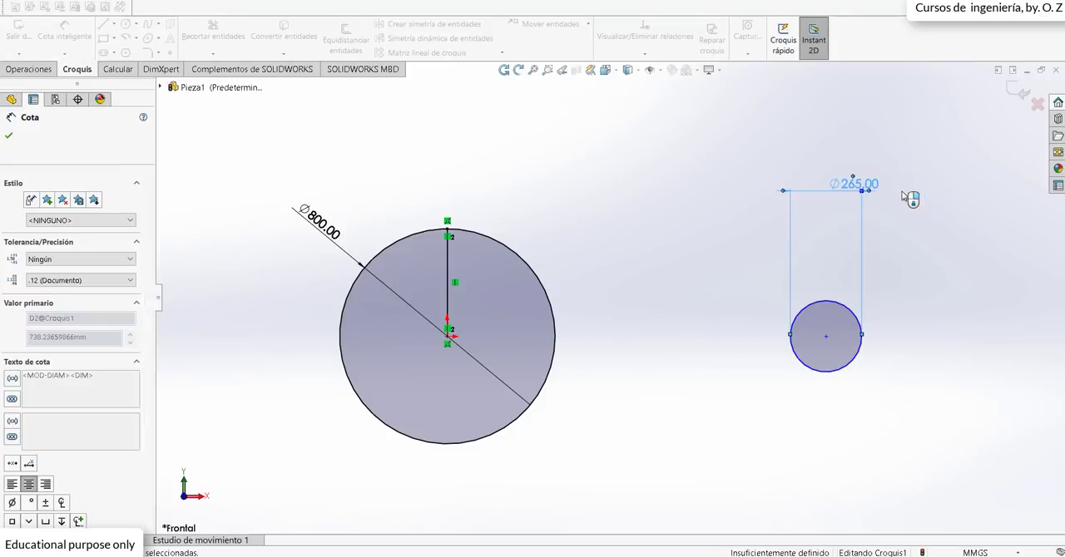
scroll(936, 322, down, 1)
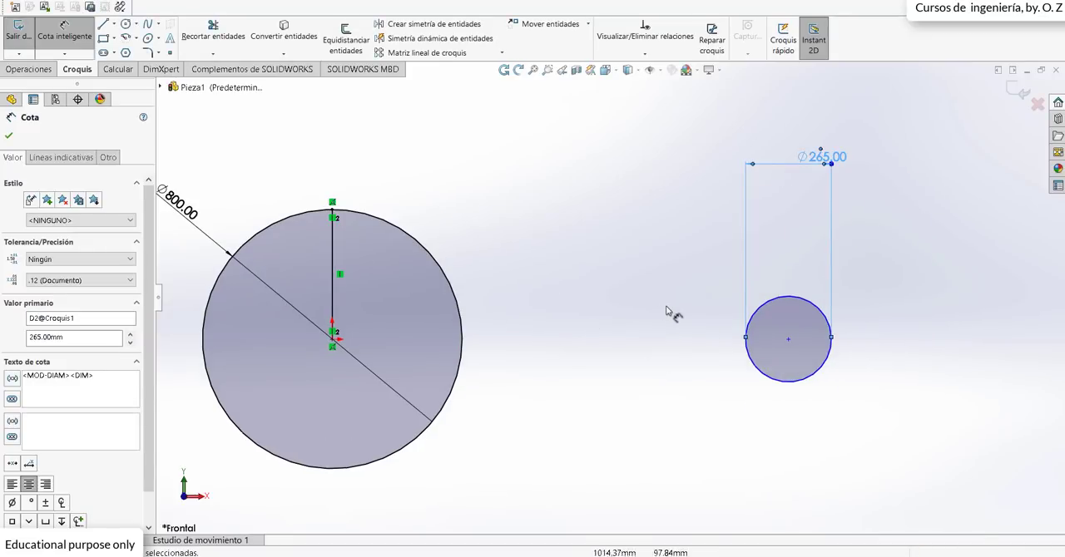
scroll(582, 199, up, 1)
click(592, 201)
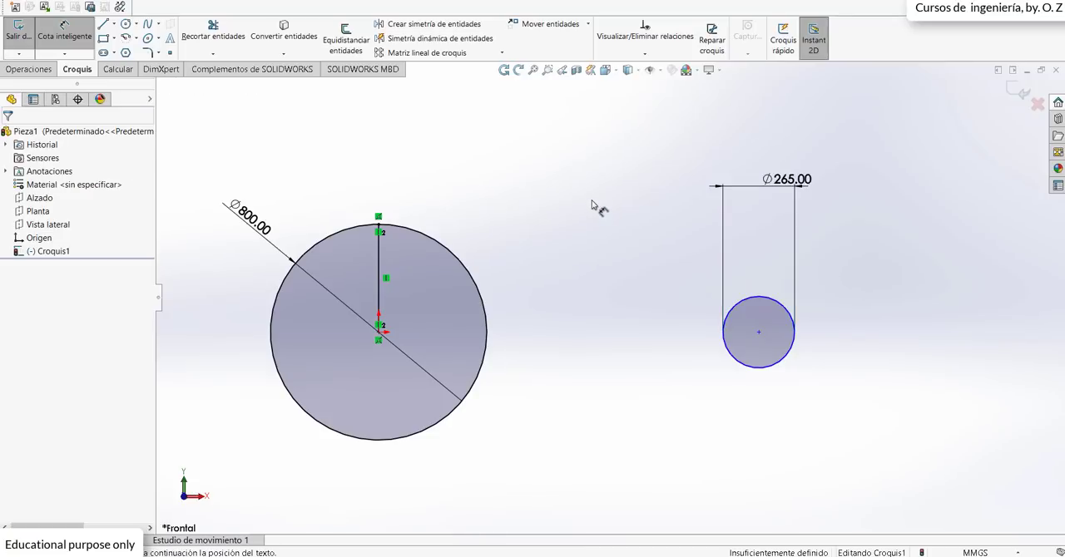
Step: Draw a vertical line from the centre of the 265 mm circle up to its top
click(104, 24)
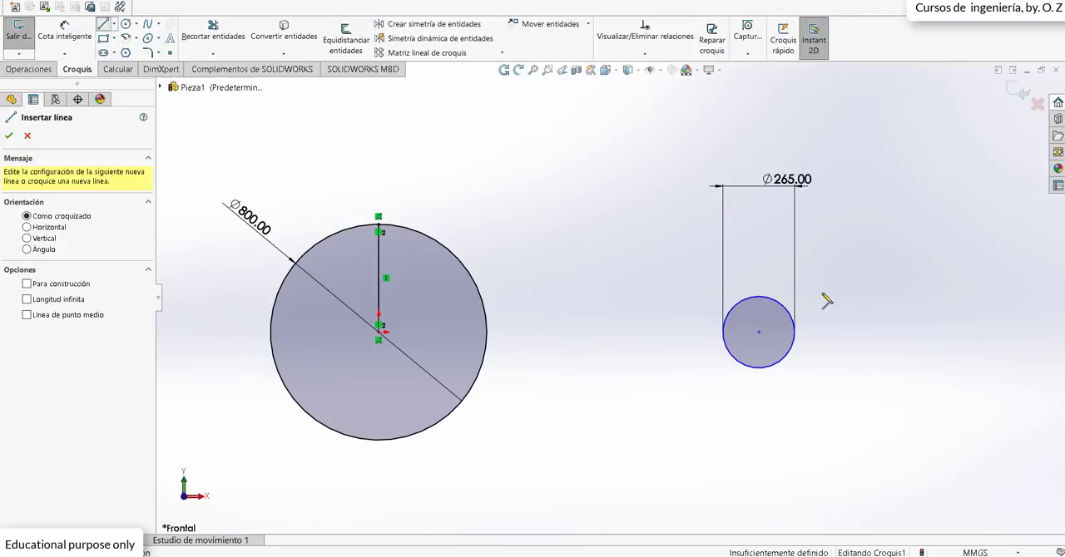
click(758, 332)
click(759, 297)
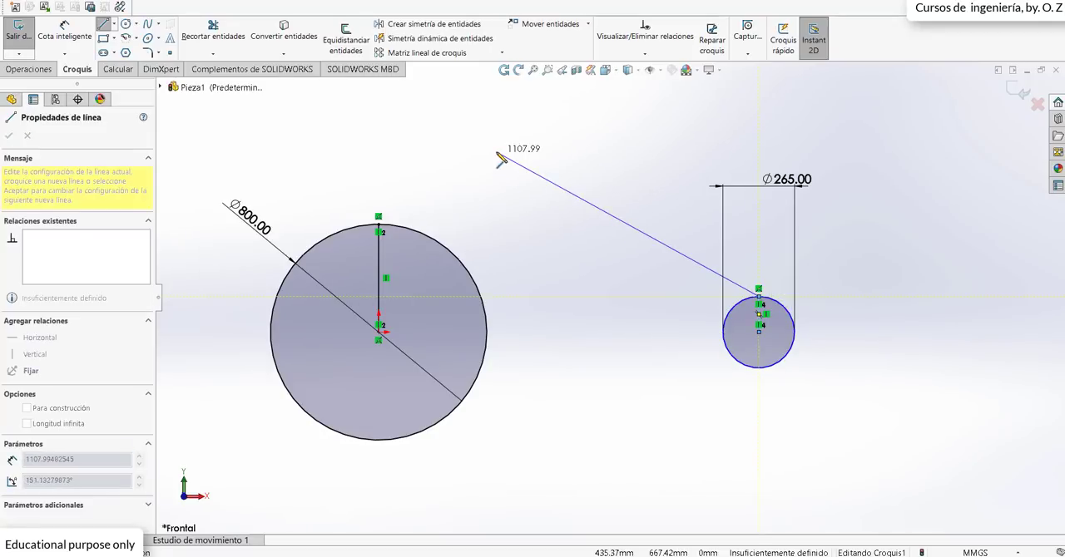
key(Escape)
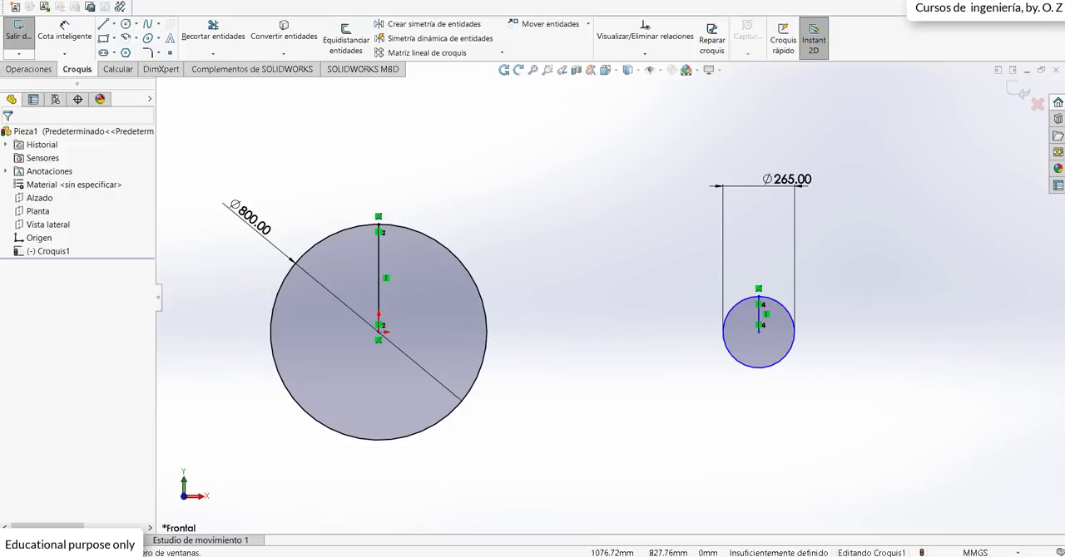
Step: Draw a horizontal construction line joining the centres of the two circles
click(114, 24)
click(118, 55)
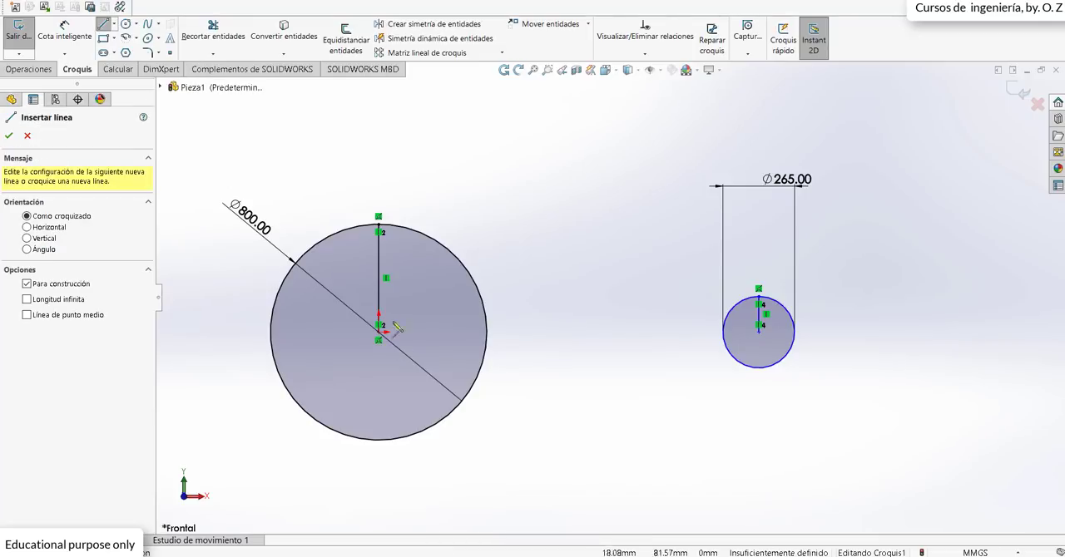
click(758, 332)
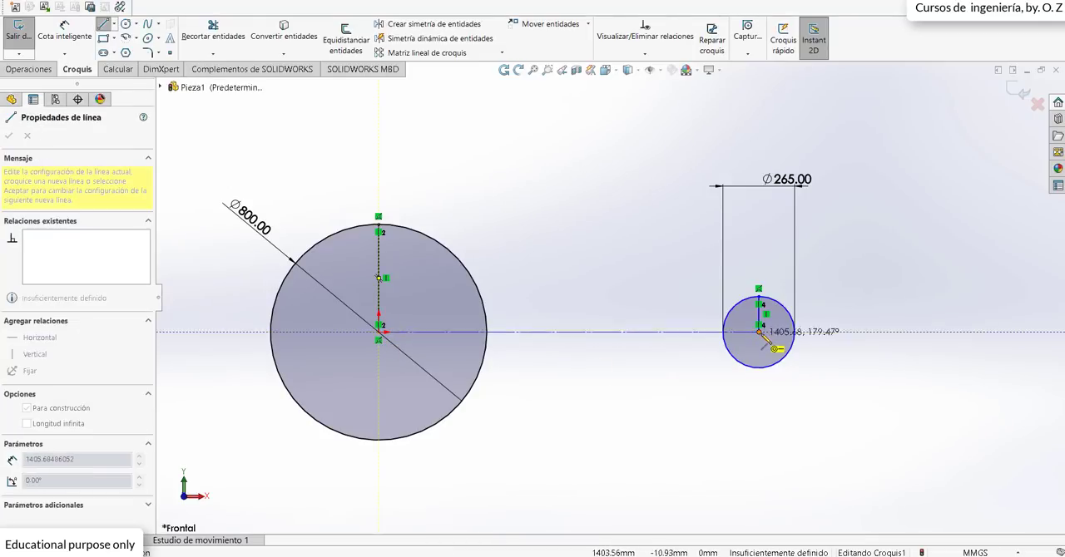
key(Escape)
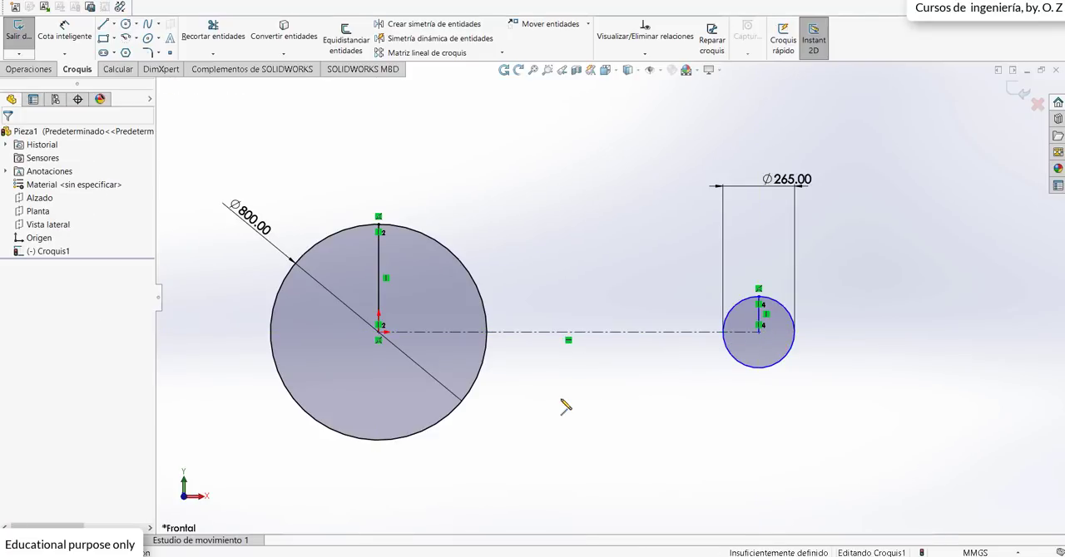
Step: Dimension the construction line between the circle centres as 1500 mm, placing the dimension below the circles
scroll(562, 325, down, 1)
click(64, 33)
click(611, 334)
click(598, 490)
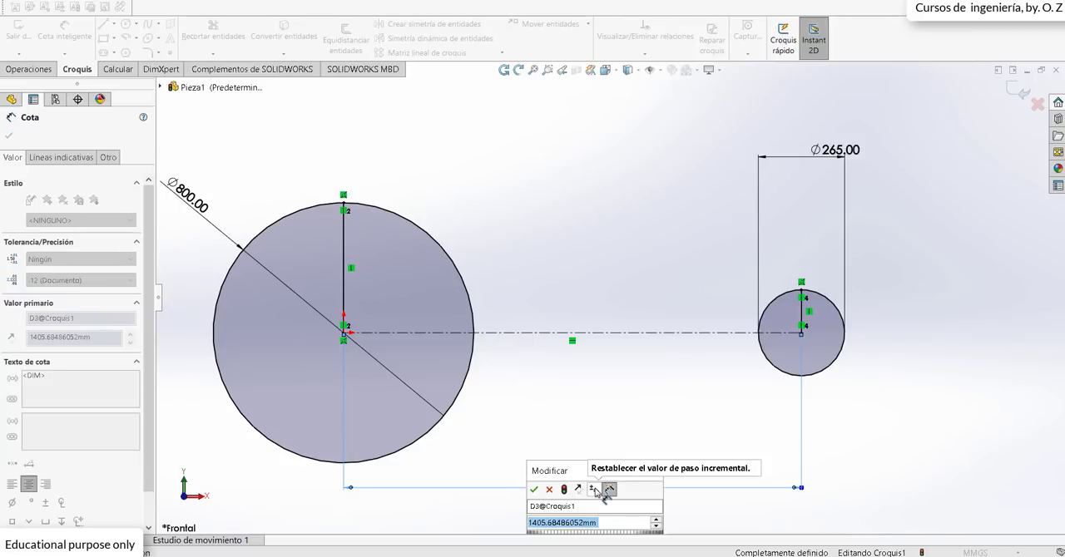
text(1.3m)
key(Return)
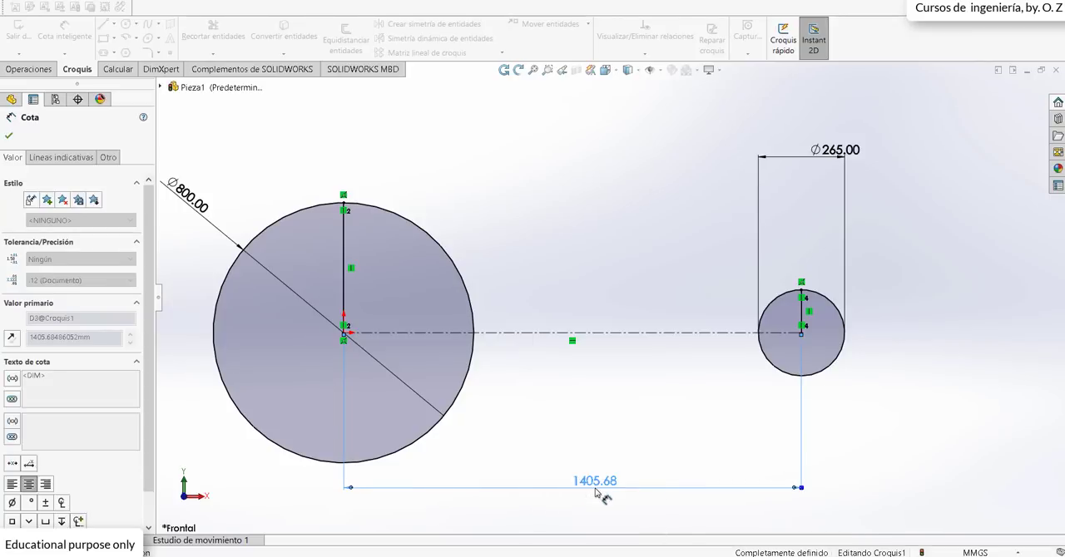
click(663, 404)
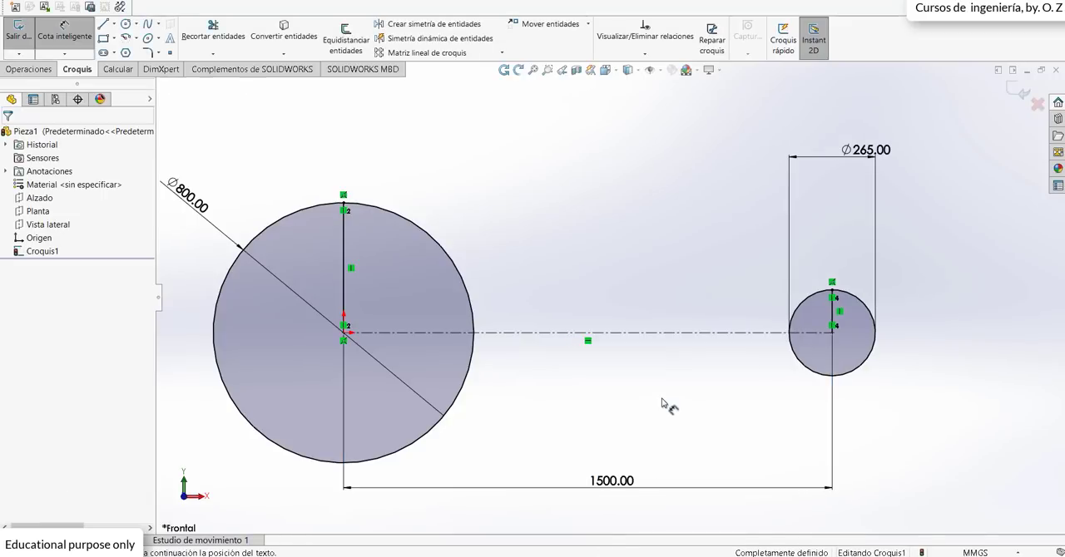
scroll(691, 387, up, 2)
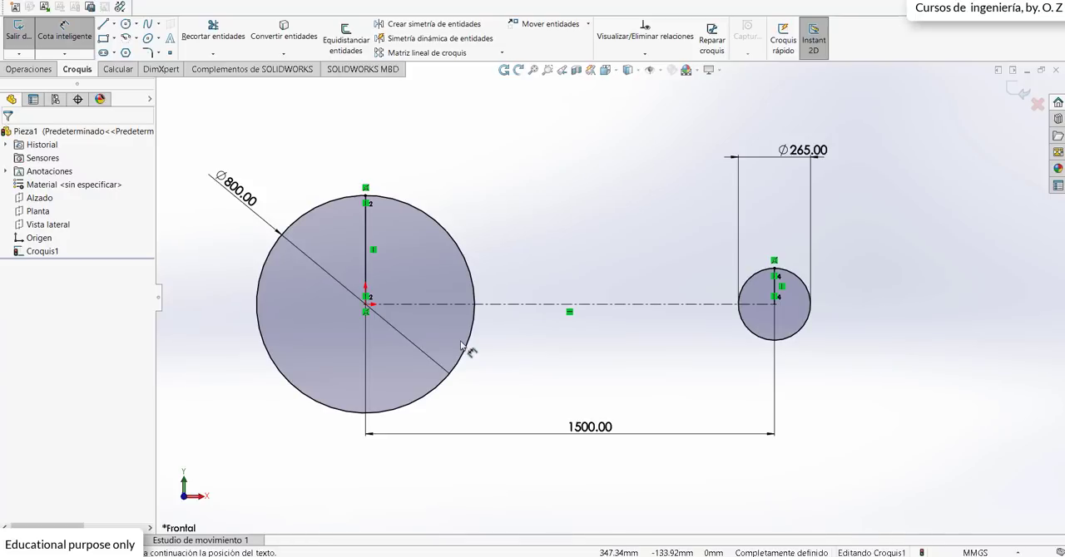
key(Escape)
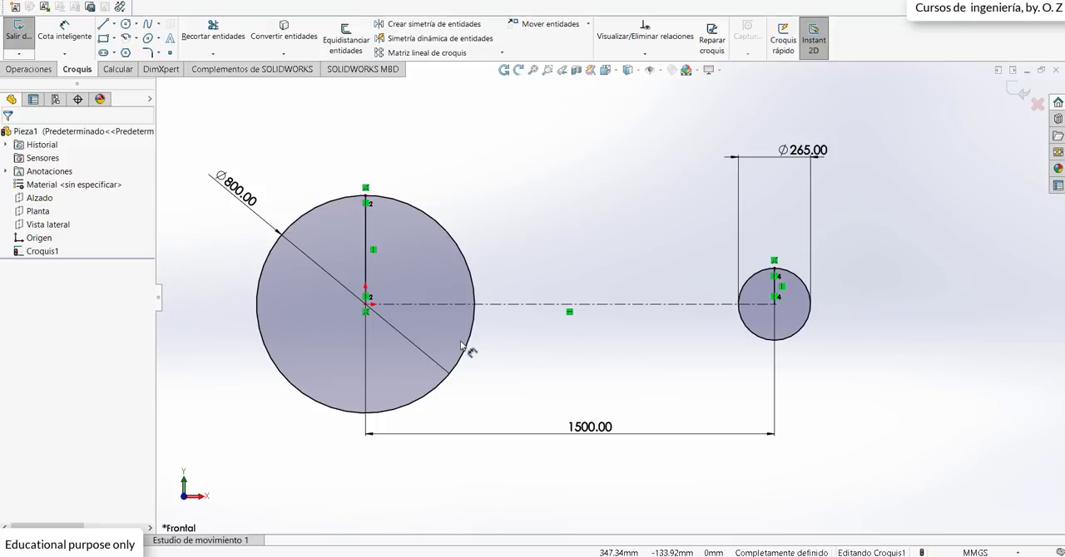
Step: Create a sketch block from the 800 mm circle and its vertical radius line
click(431, 218)
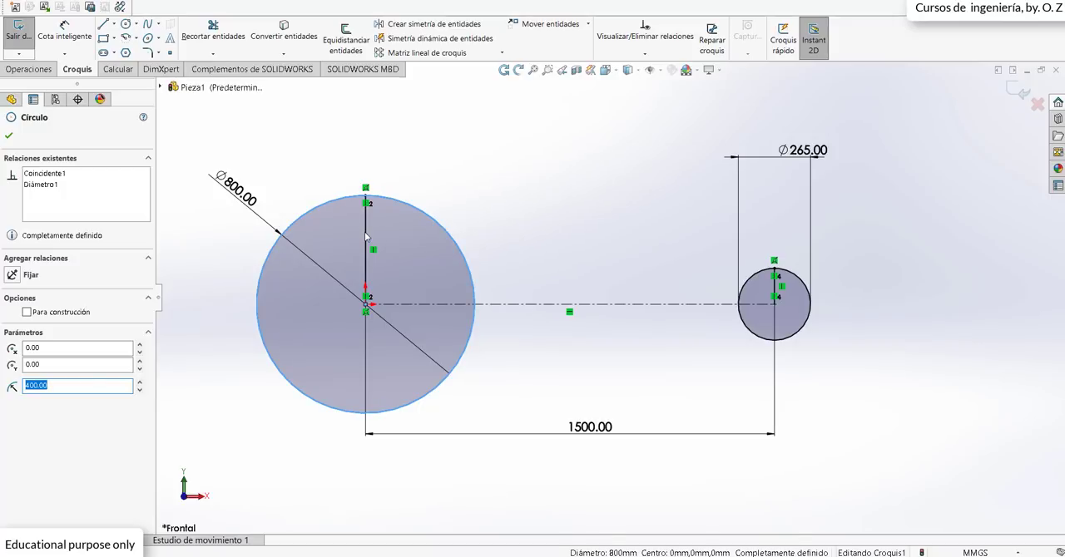
ctrl+click(365, 235)
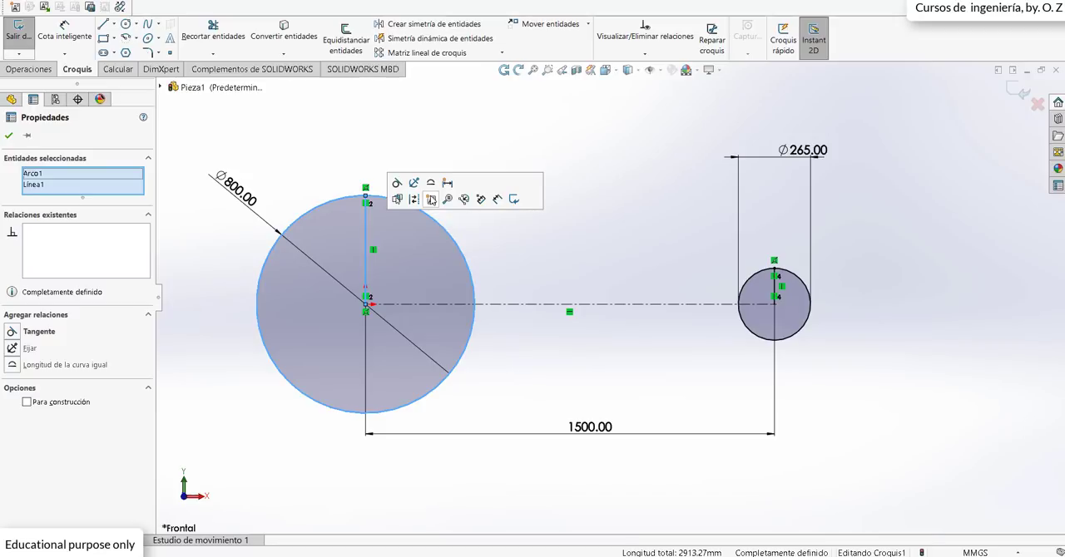
click(431, 200)
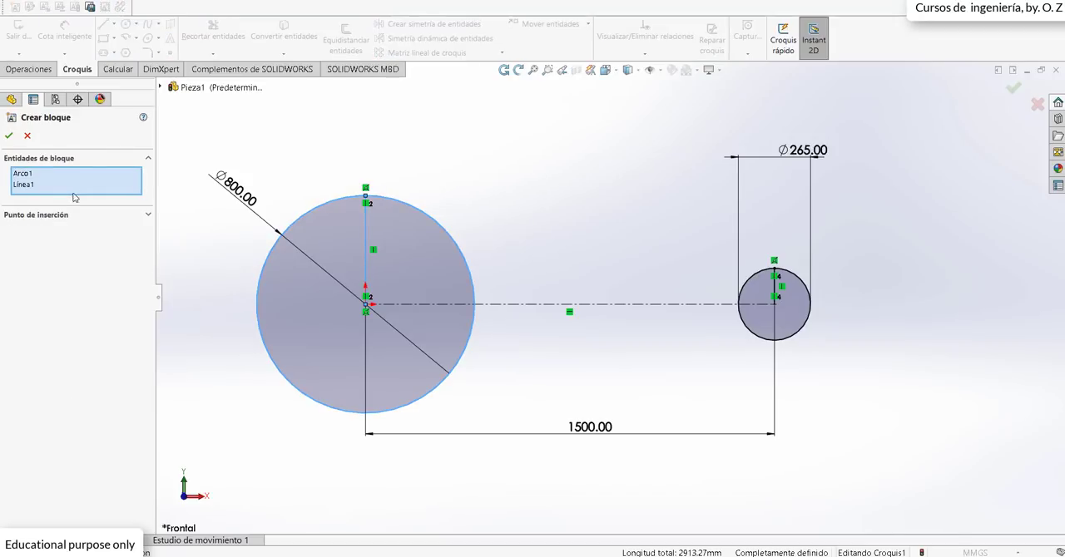
click(10, 137)
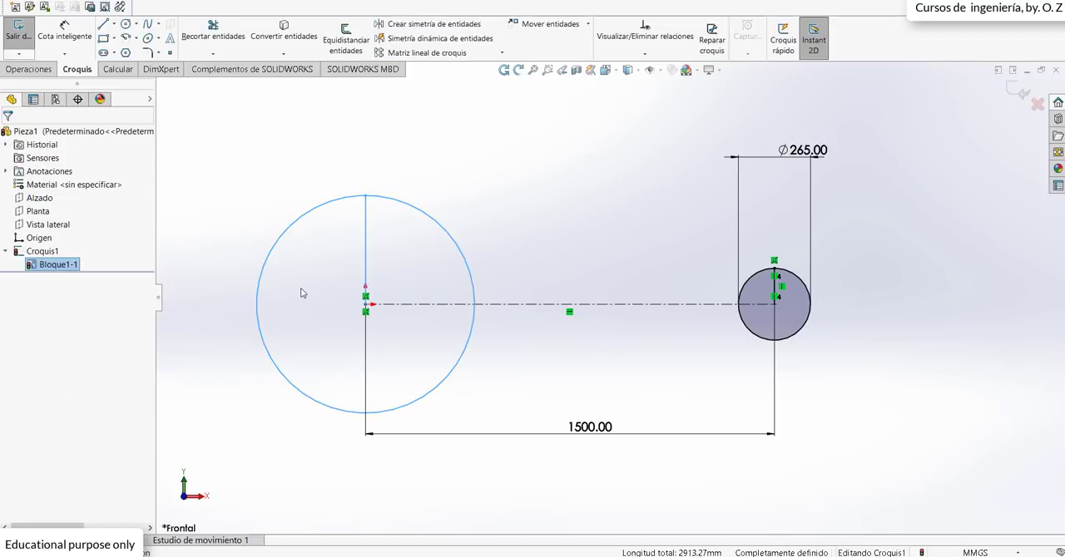
click(302, 292)
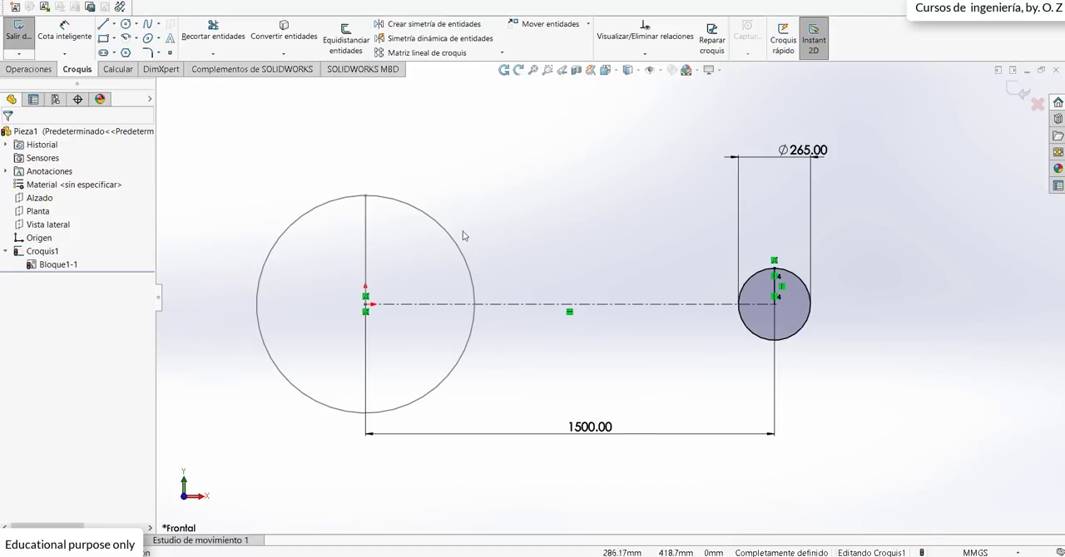
Step: Create a sketch block from the 265 mm circle and its vertical radius line
click(762, 340)
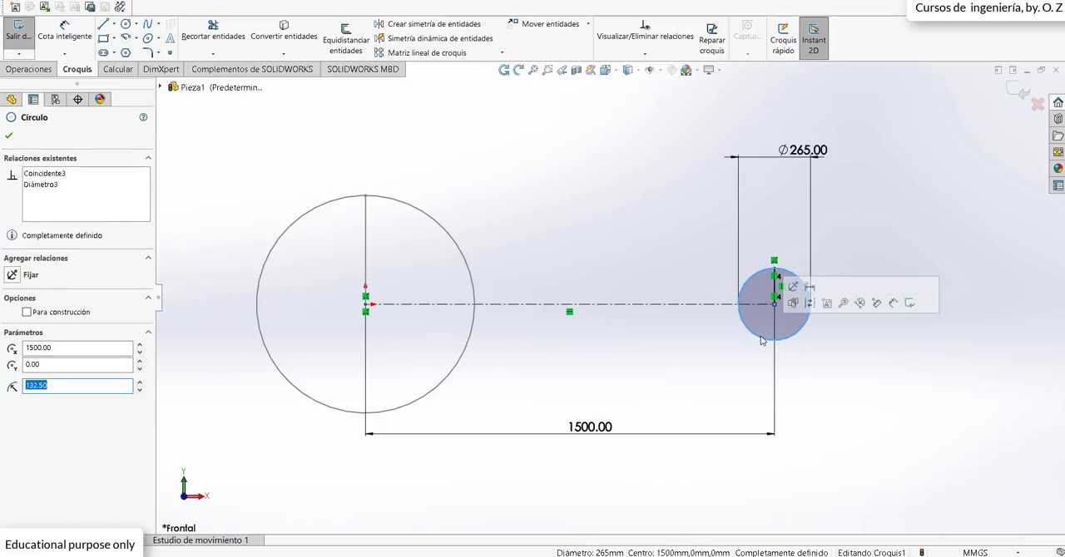
ctrl+click(776, 290)
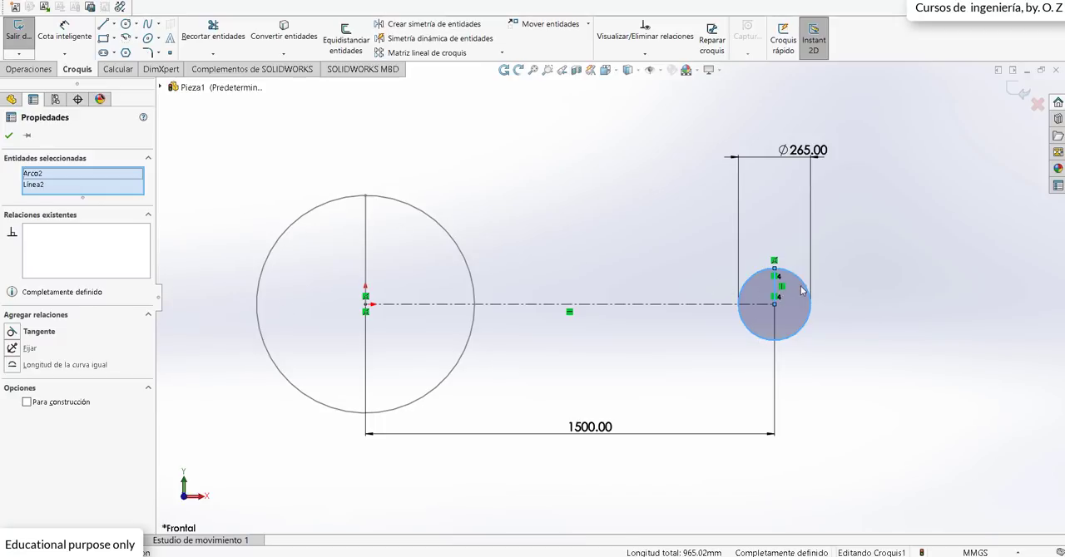
key(Escape)
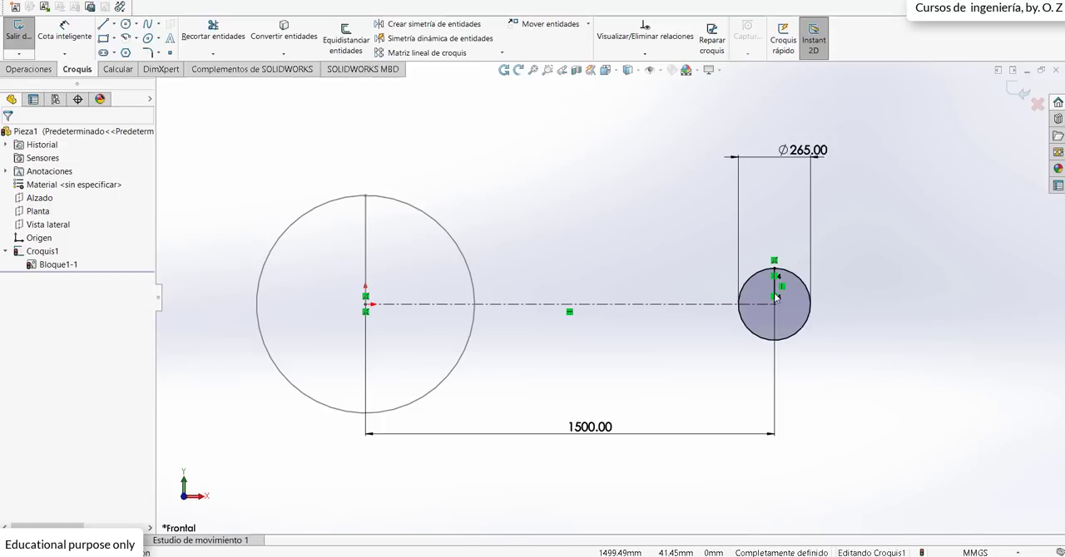
click(779, 287)
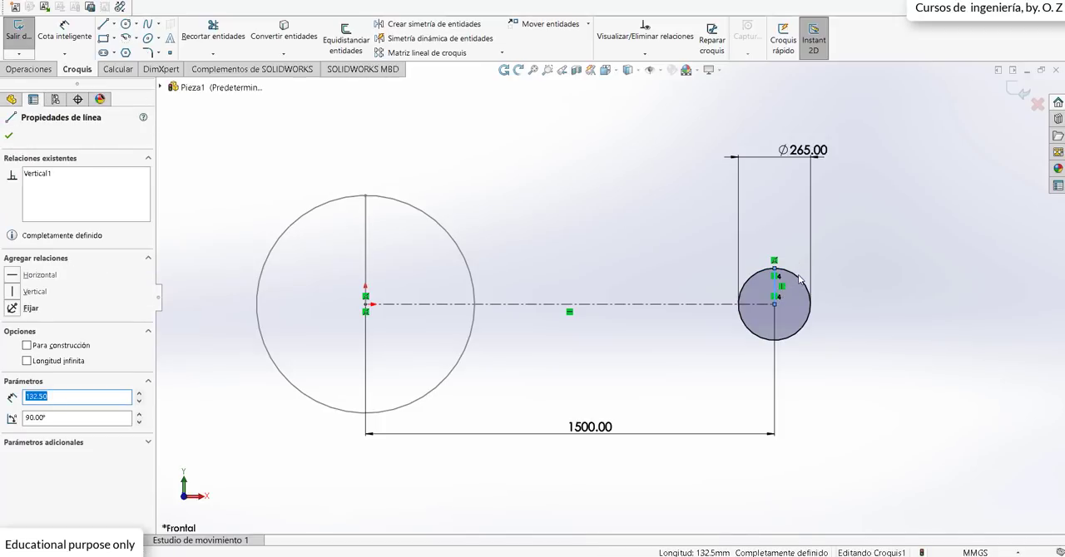
ctrl+click(800, 279)
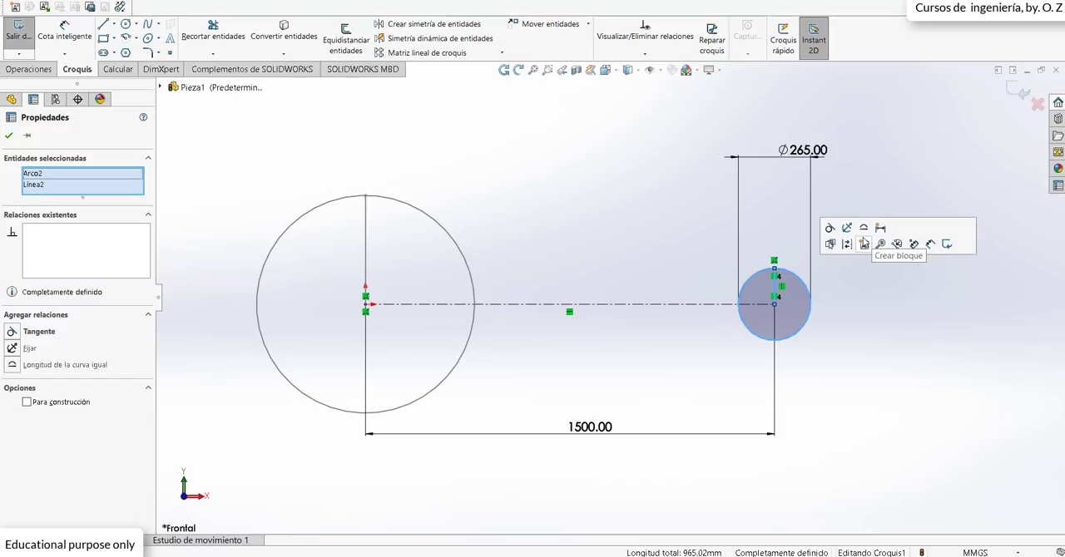
click(864, 244)
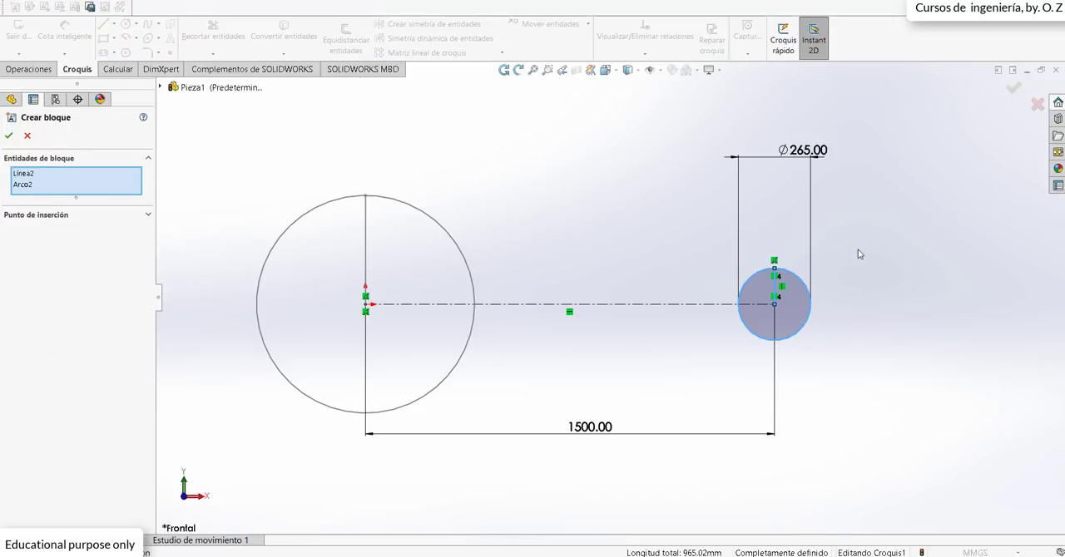
click(8, 134)
click(543, 204)
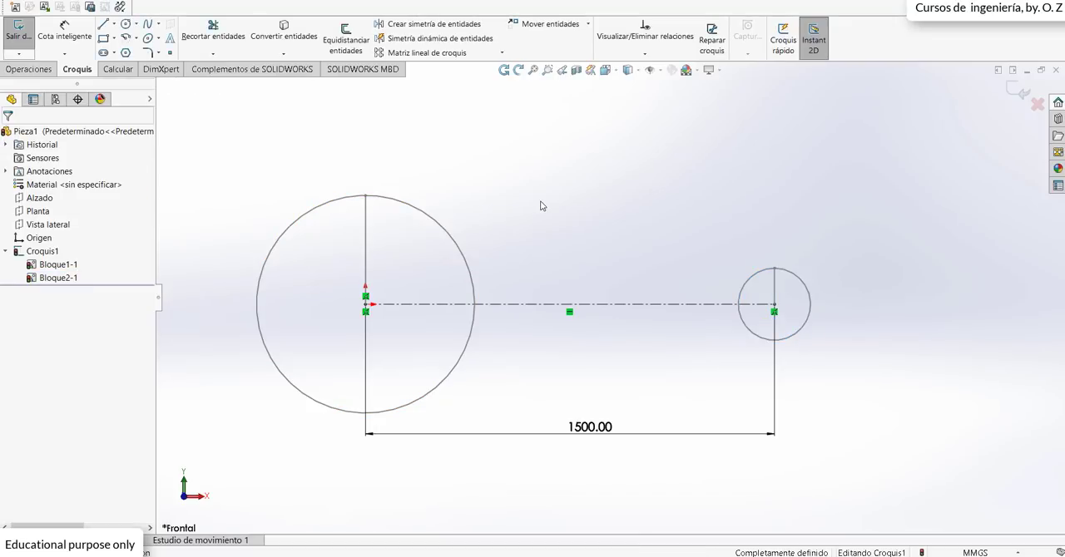
Step: Switch the Bloques toolbar off and on again in the customization settings and accept
scroll(538, 247, up, 2)
scroll(510, 359, down, 2)
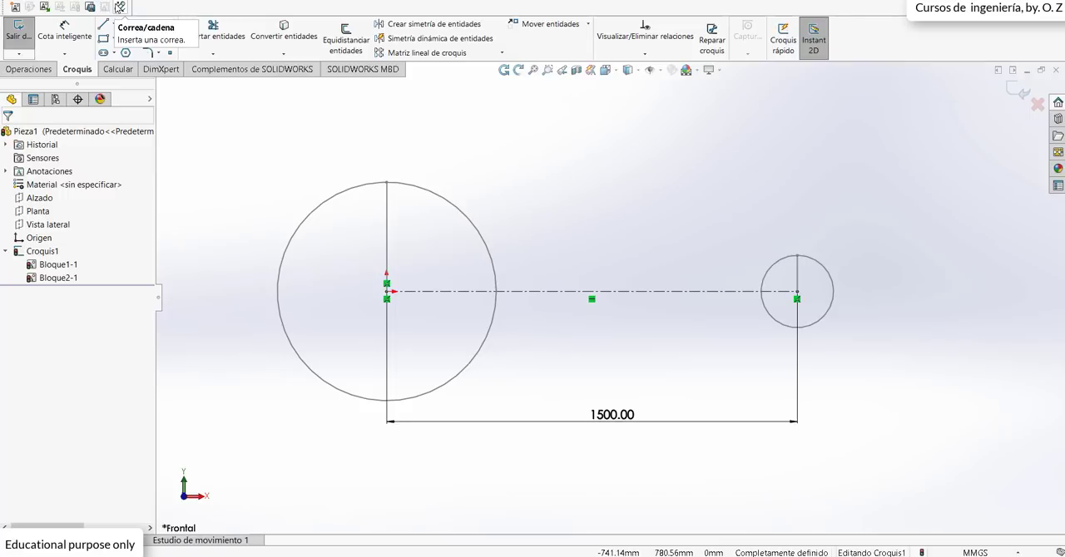
click(232, 4)
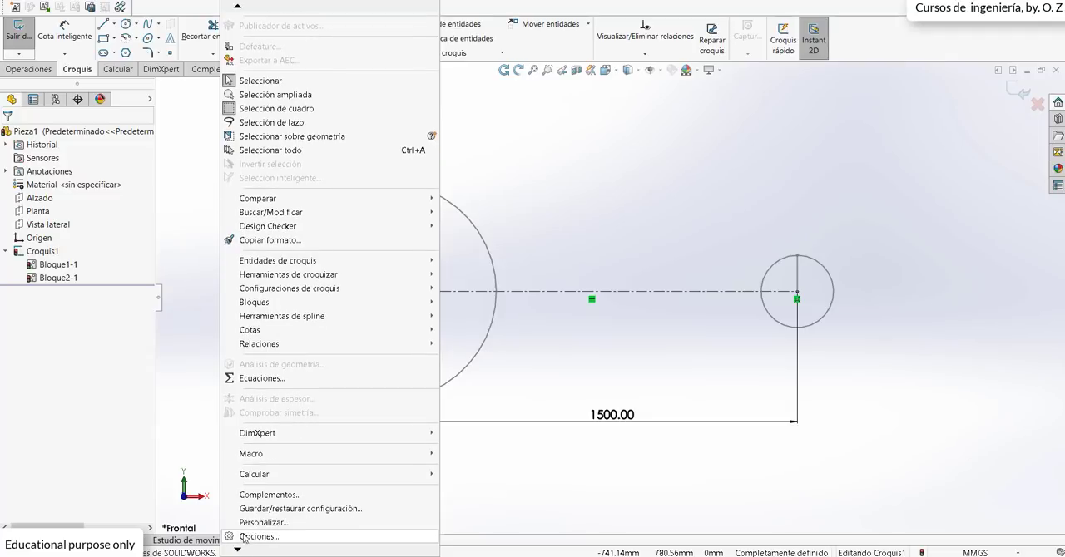
click(243, 537)
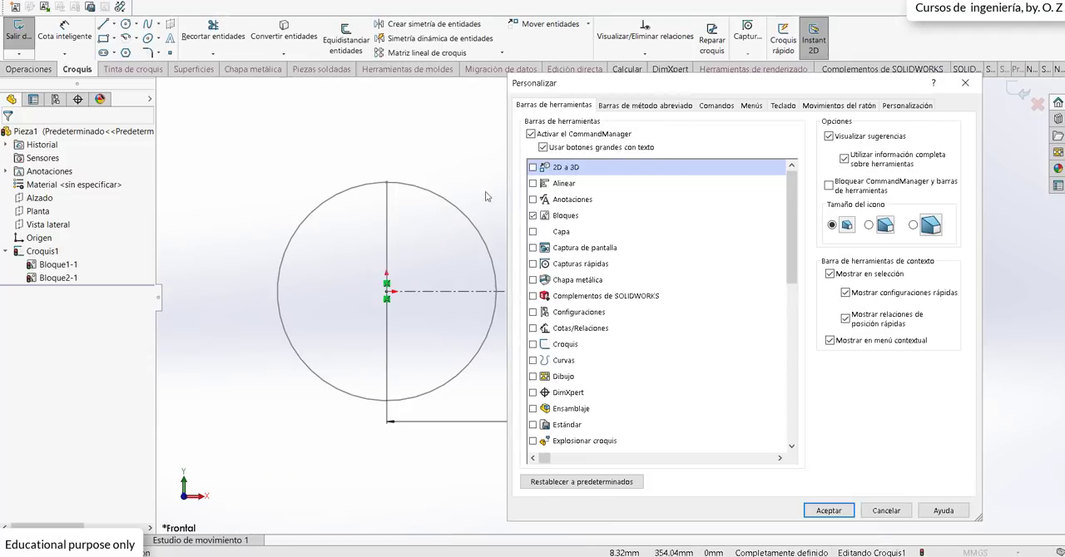
click(533, 216)
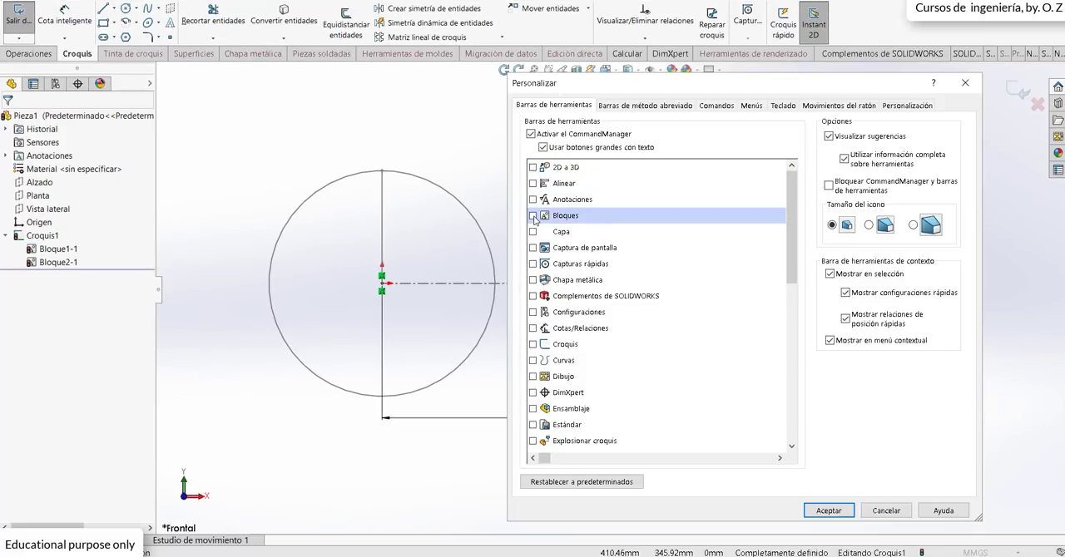
click(533, 215)
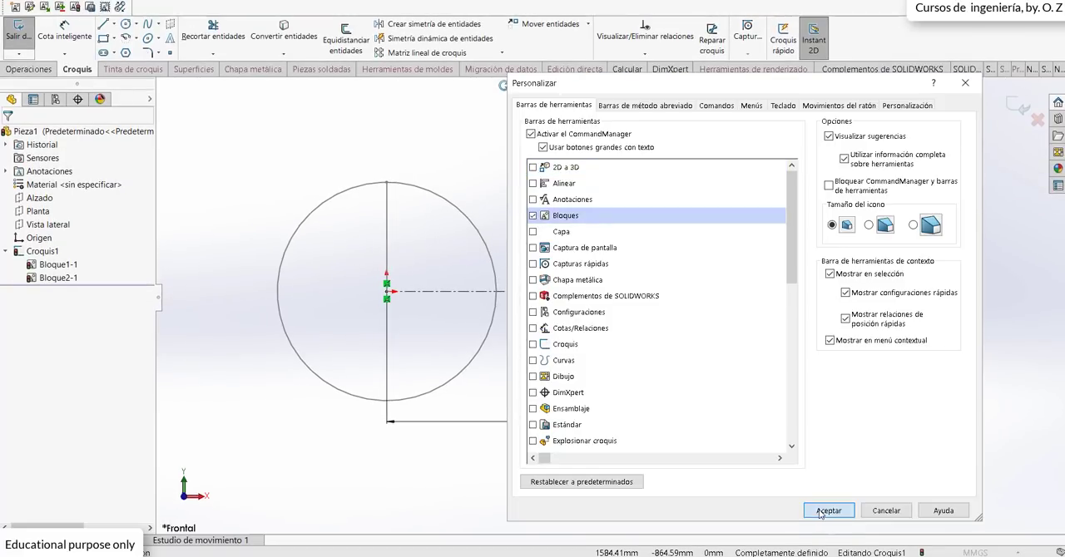
click(820, 513)
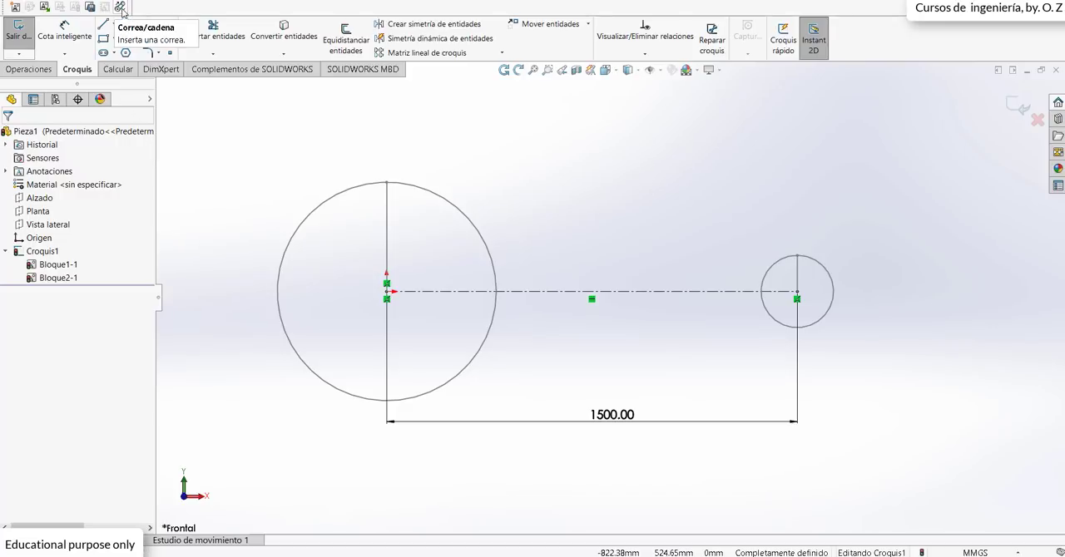
Step: Create a Correa/Cadena belt around the large and small circles, flipping the belt side at the small circle so the runs cross
click(121, 7)
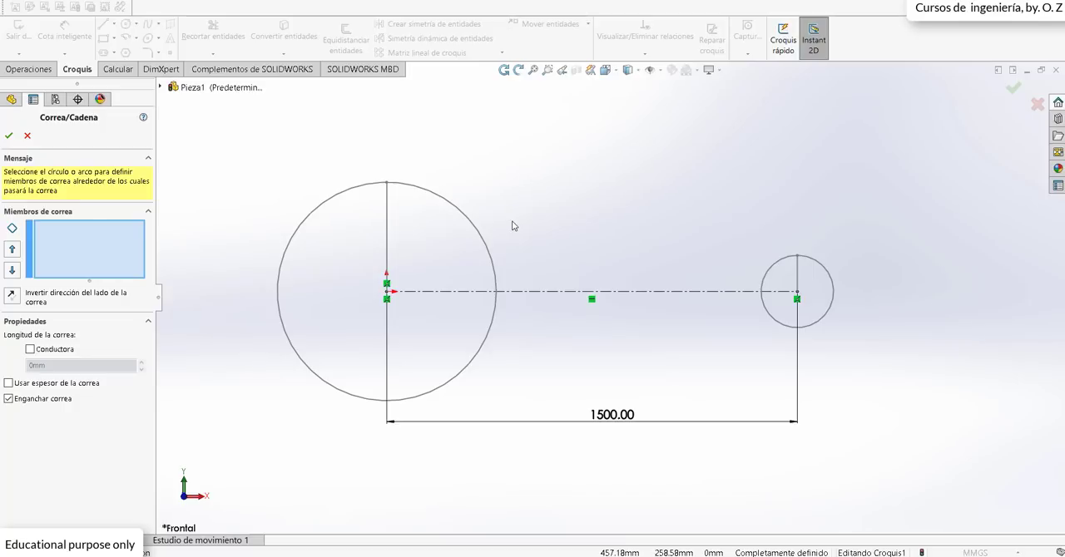
click(455, 210)
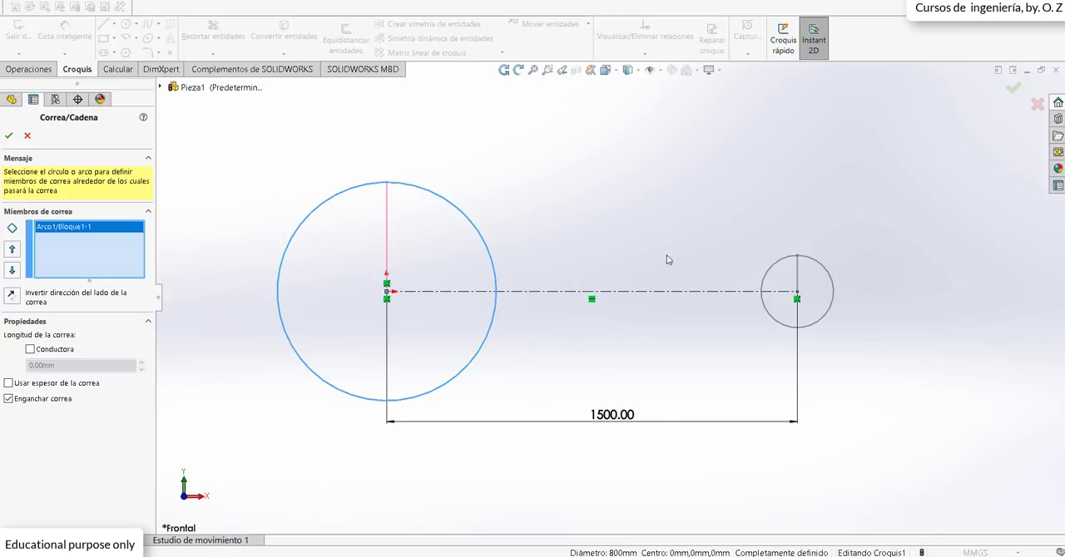
click(816, 265)
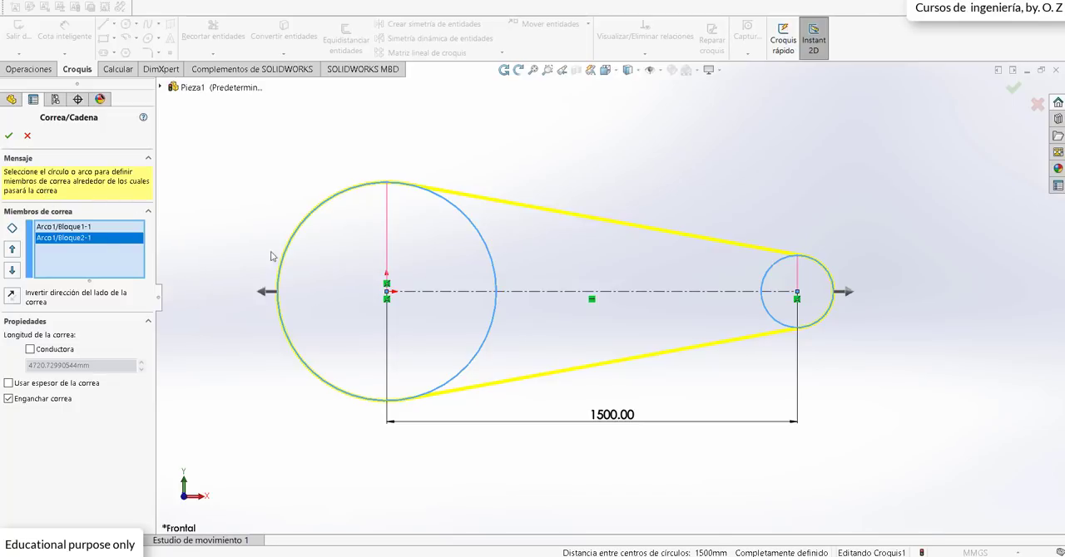
click(848, 295)
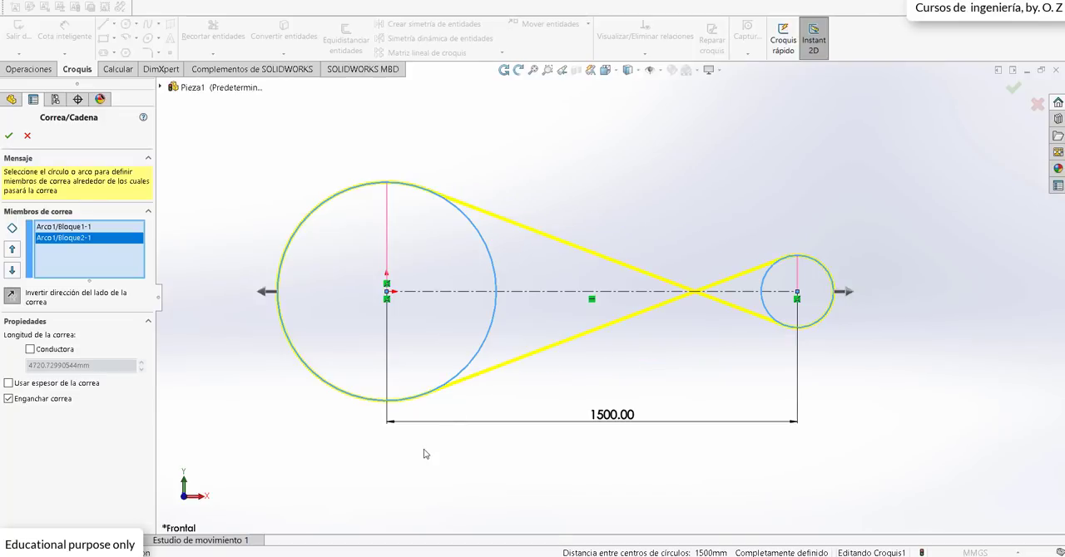
click(8, 135)
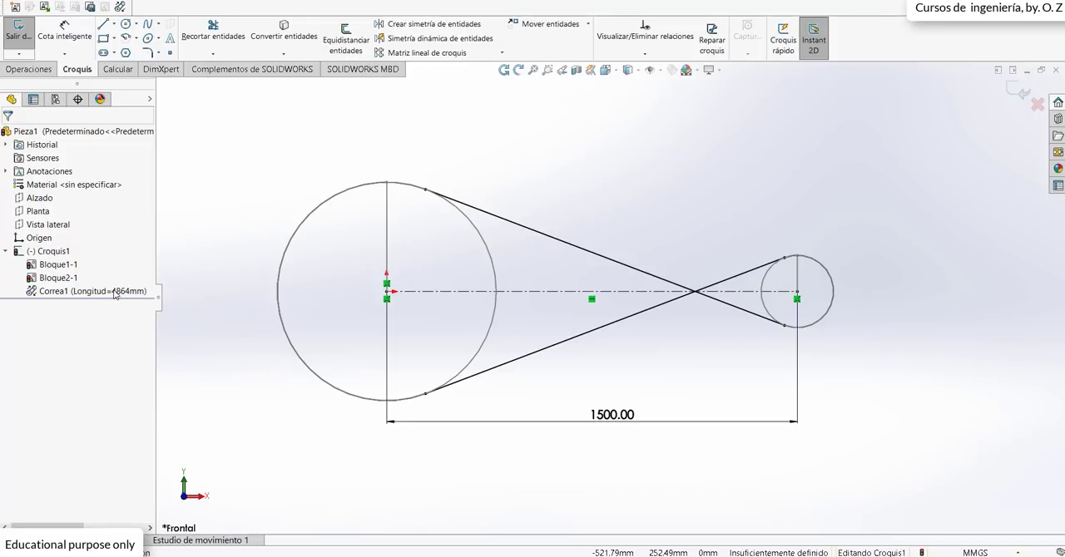
Step: Rotate the large pulley block by its radius line to about 26° counterclockwise from vertical
click(389, 193)
drag(431, 234, 340, 195)
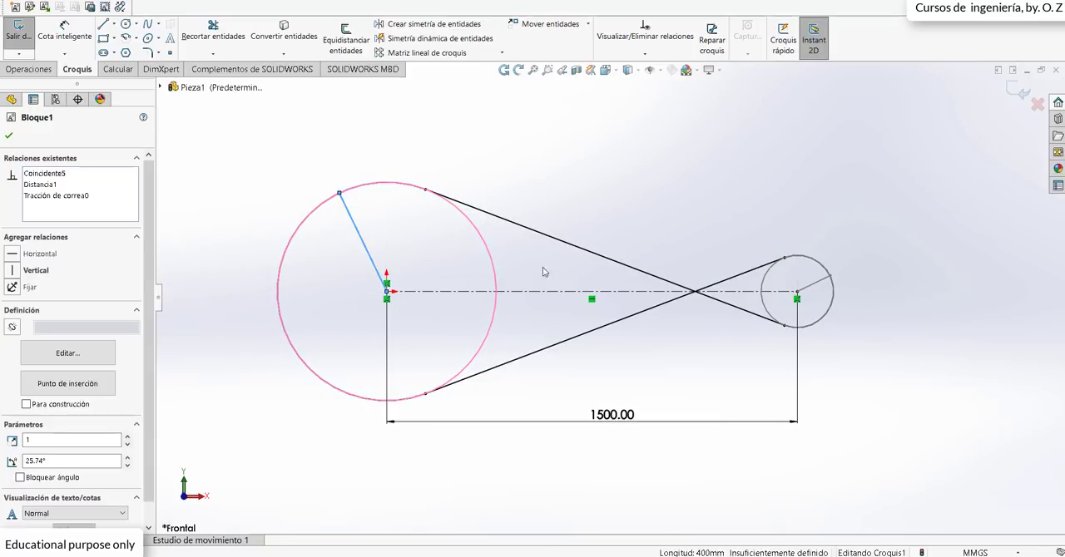
click(10, 136)
Step: Edit the belt and flip its side at the large circle so it runs open, with uncrossed outer tangents
click(109, 291)
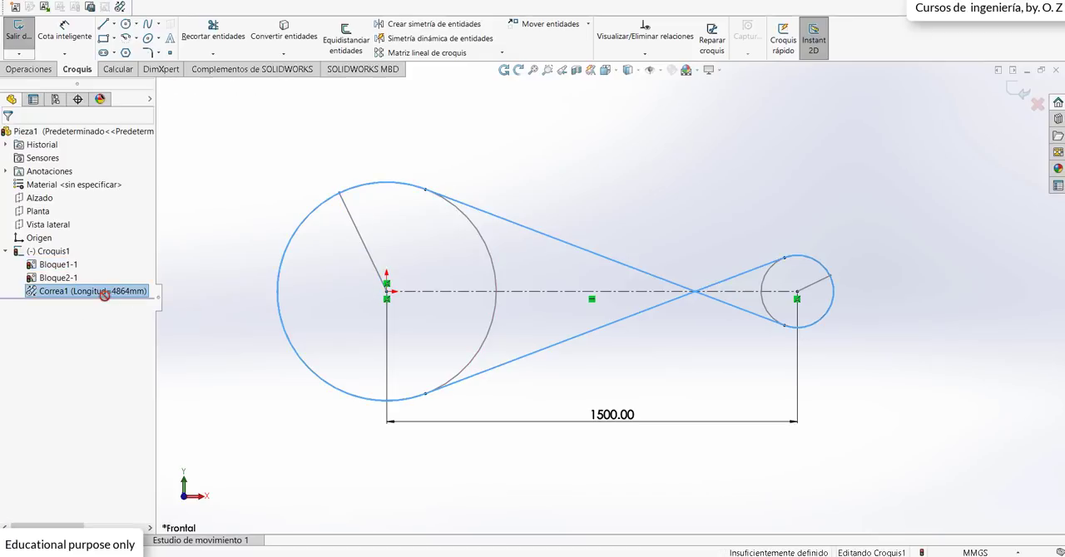
right_click(109, 296)
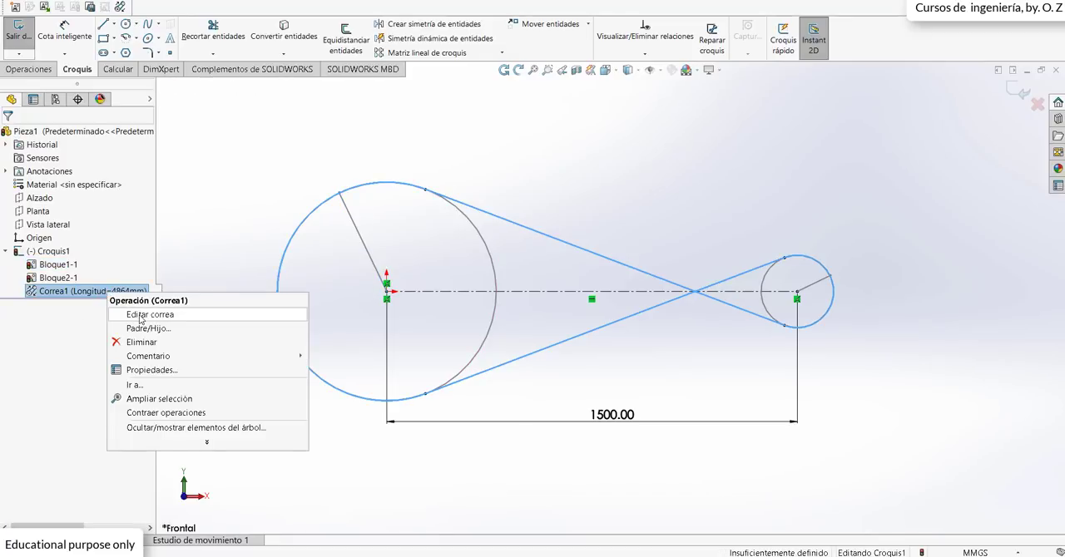
click(141, 316)
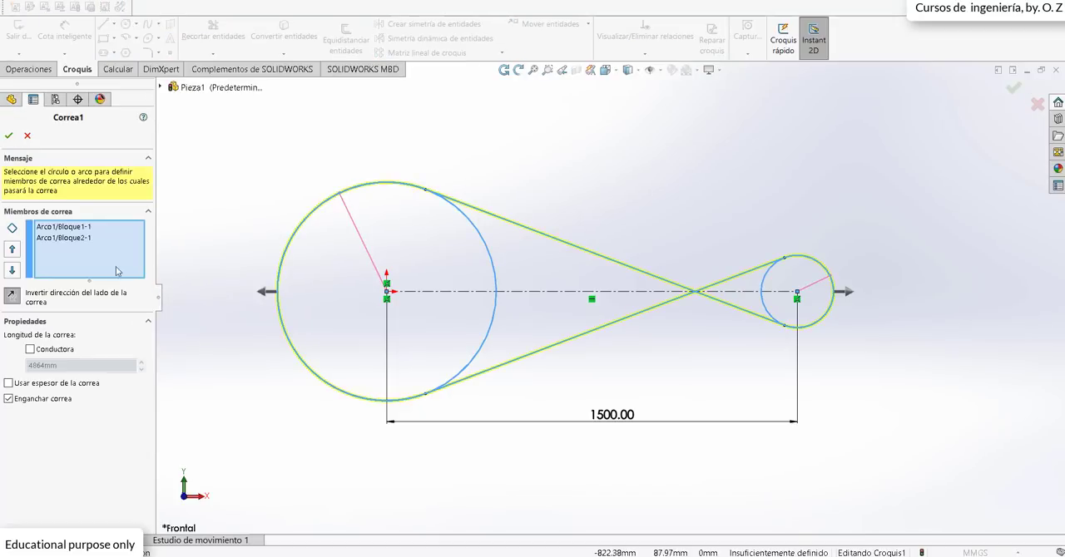
click(264, 293)
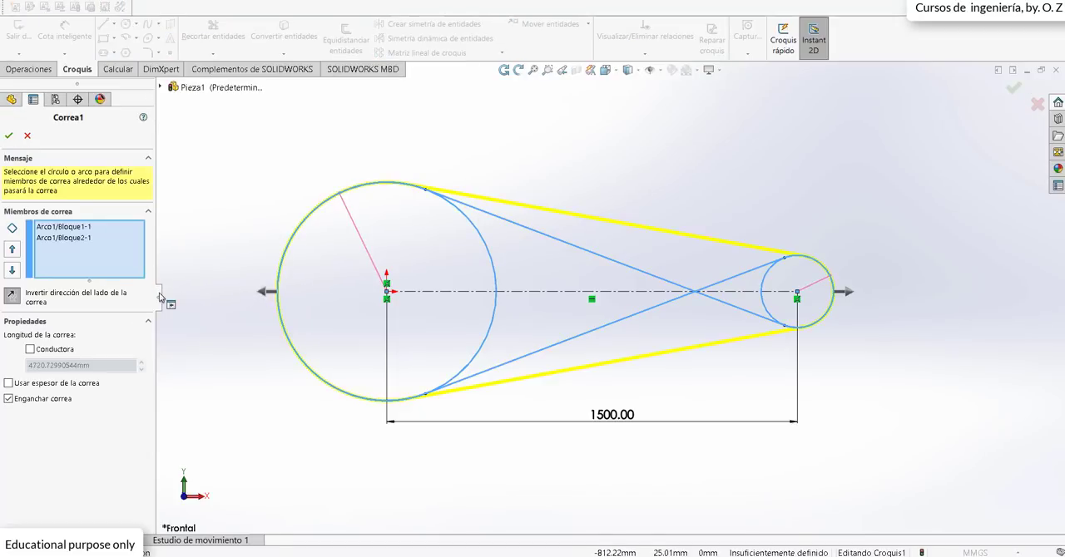
click(8, 135)
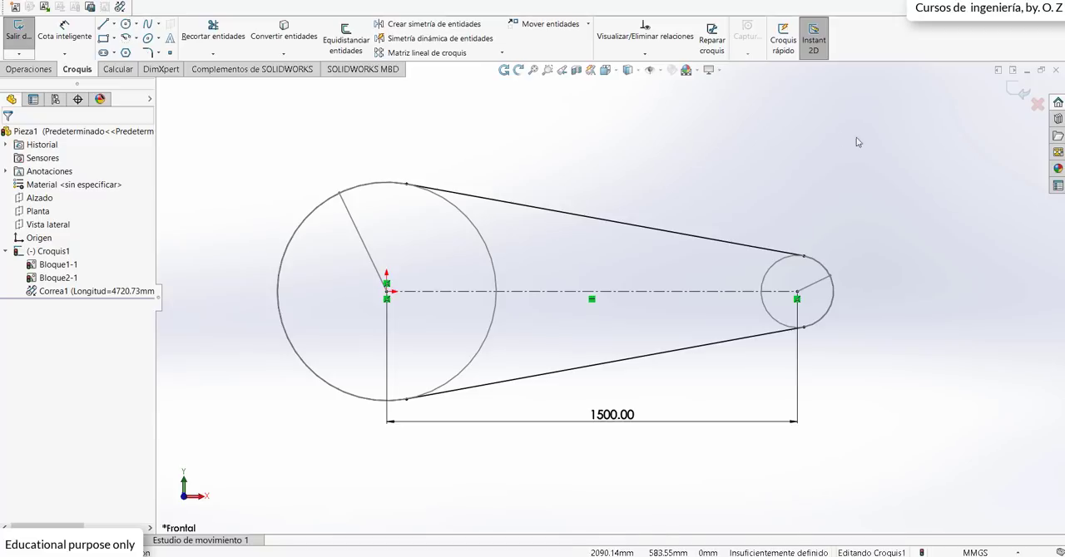
Step: Exit the sketch, highlight the belt in the feature tree, and reopen Croquis1 for editing
click(1017, 92)
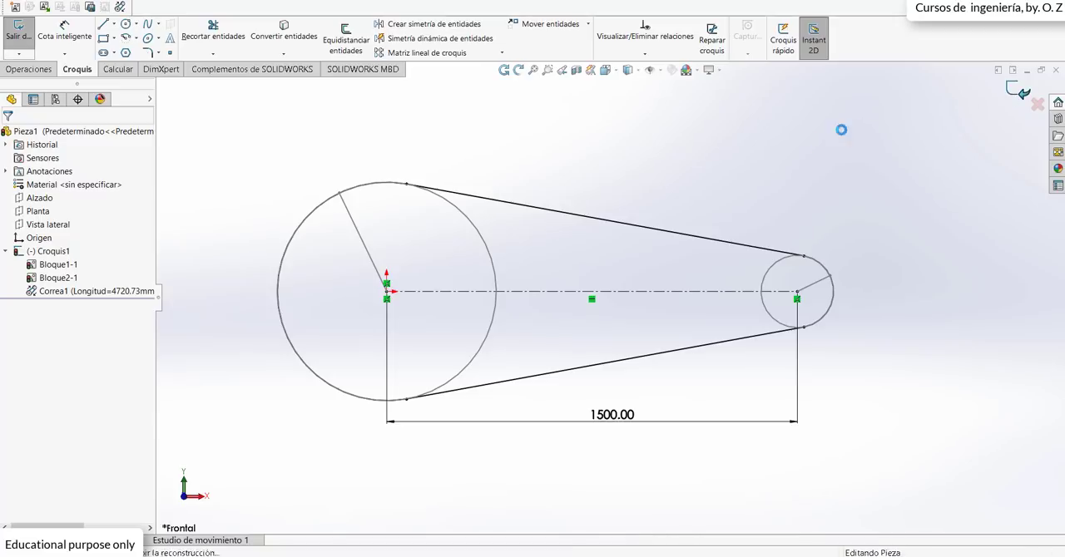
click(764, 178)
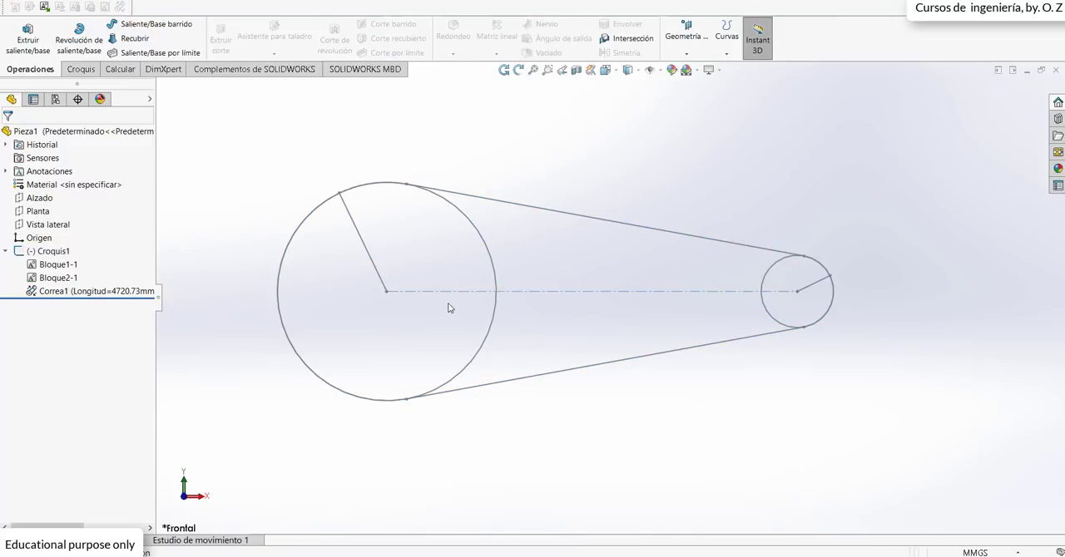
click(77, 294)
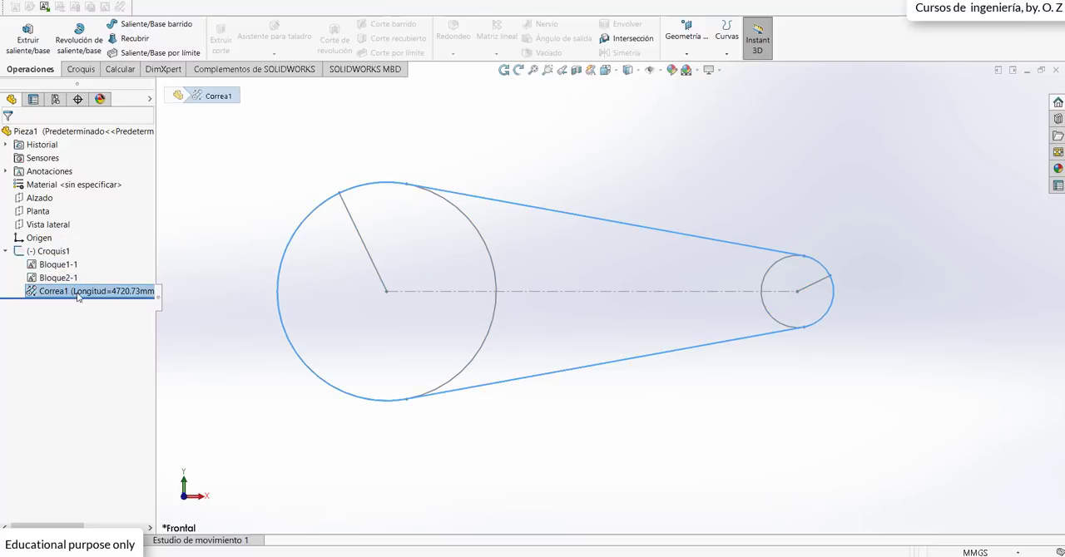
right_click(57, 254)
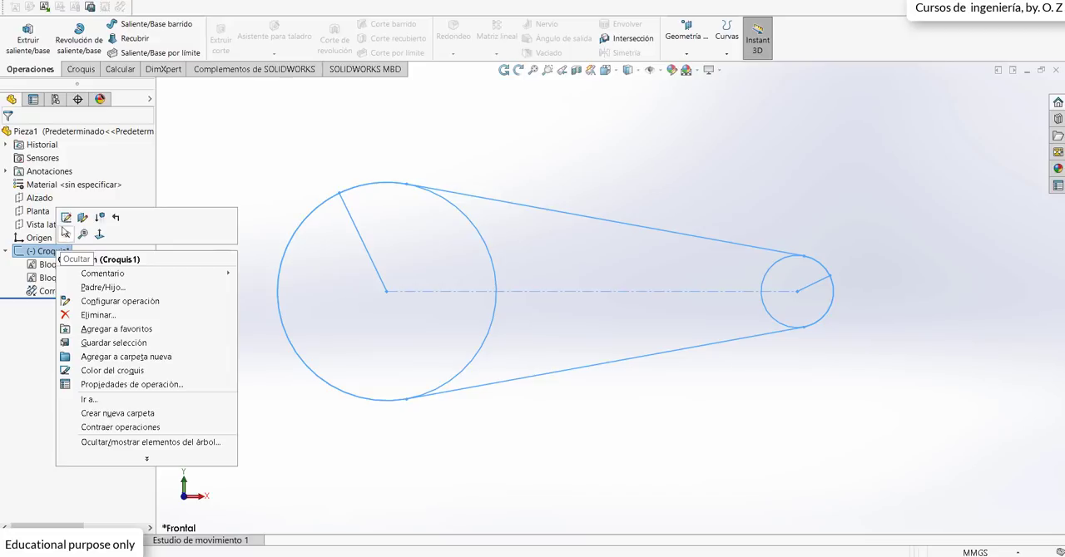
click(64, 231)
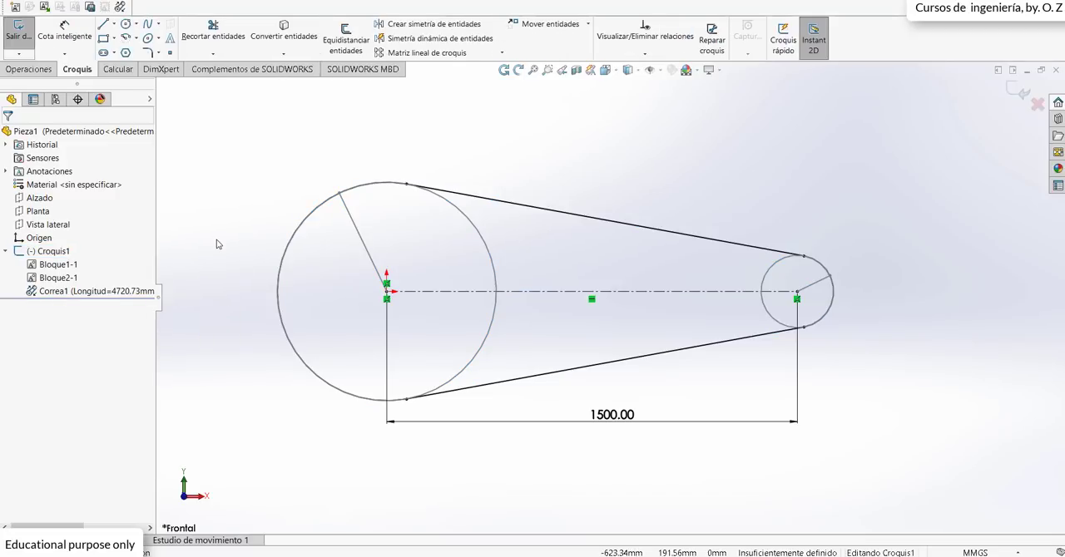
Step: Draw a construction line from the large circle's center to the upper belt tangent point on that circle
click(114, 24)
click(122, 55)
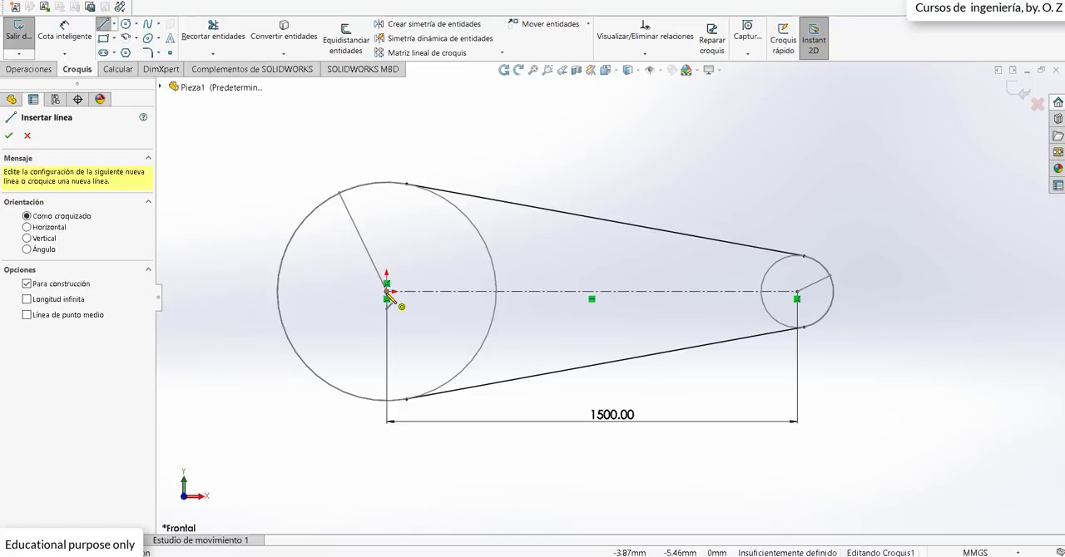
click(386, 285)
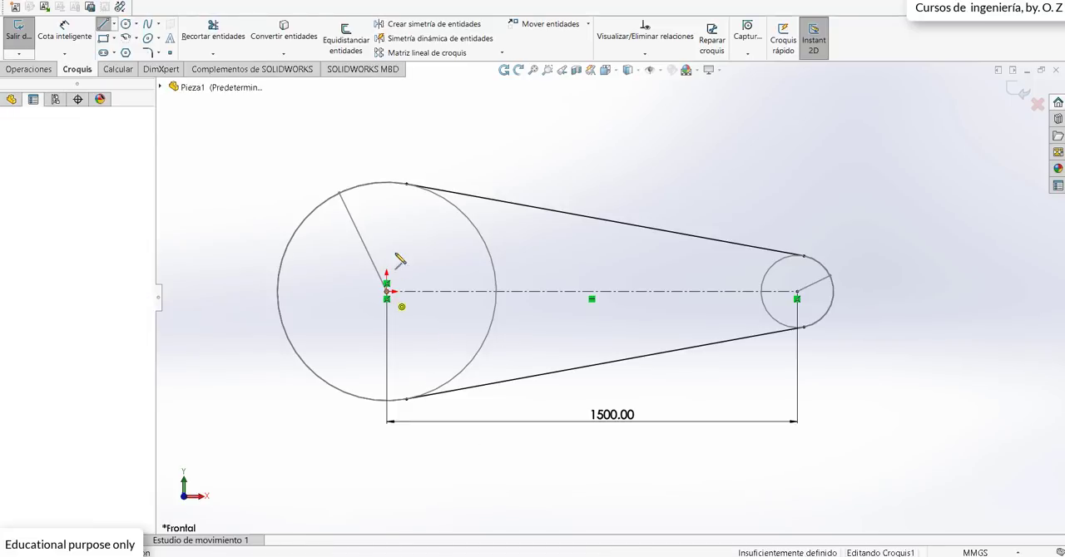
click(406, 184)
key(Escape)
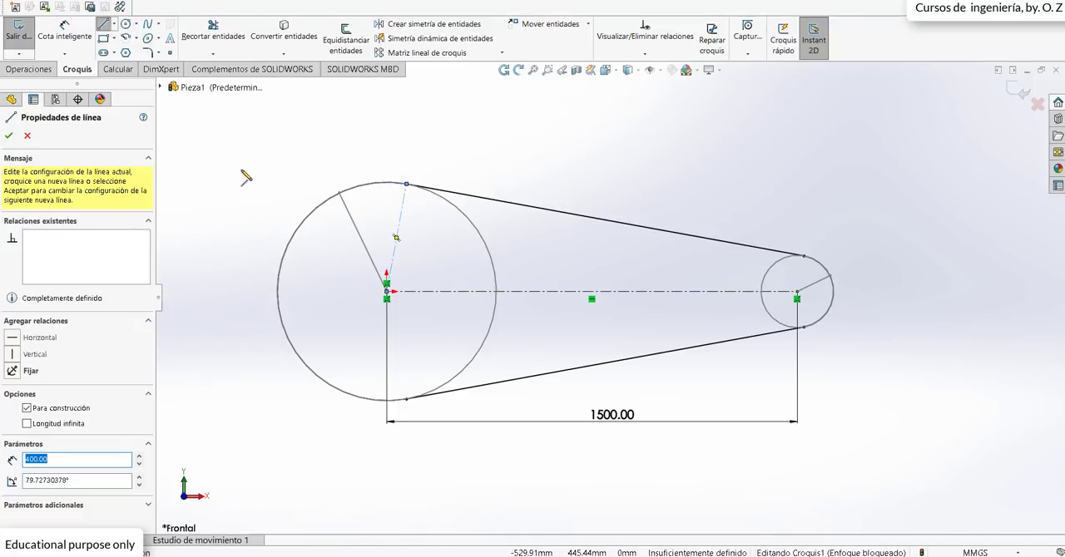
key(Escape)
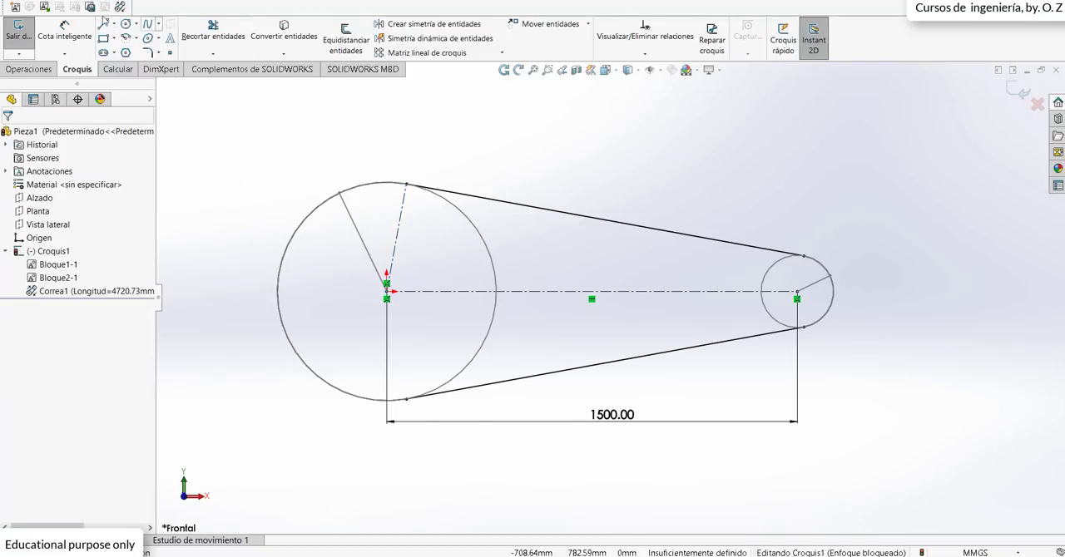
Step: Draw a construction line from the large circle's center to its lower belt tangent point
click(116, 25)
click(137, 47)
click(387, 296)
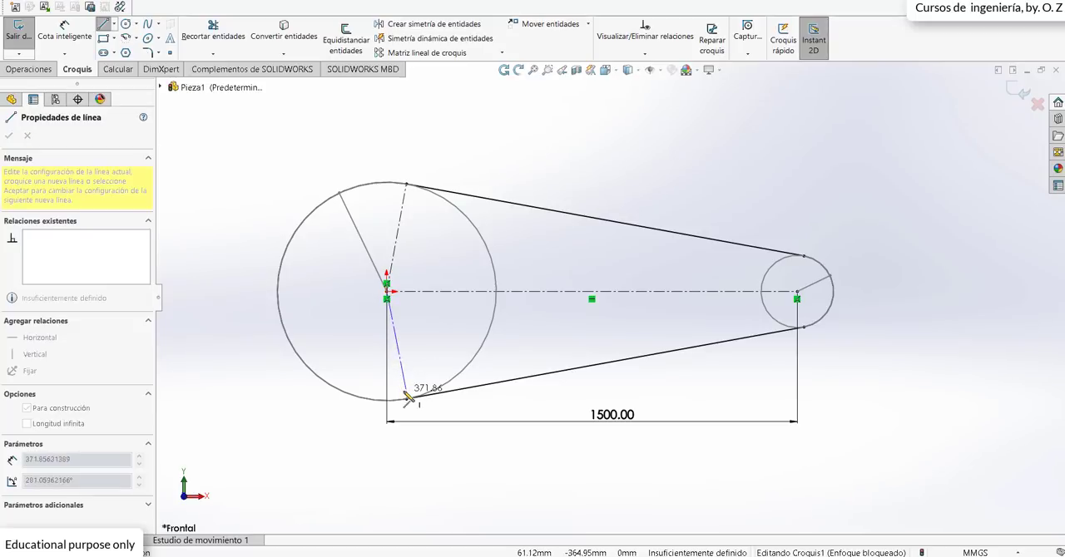
click(406, 400)
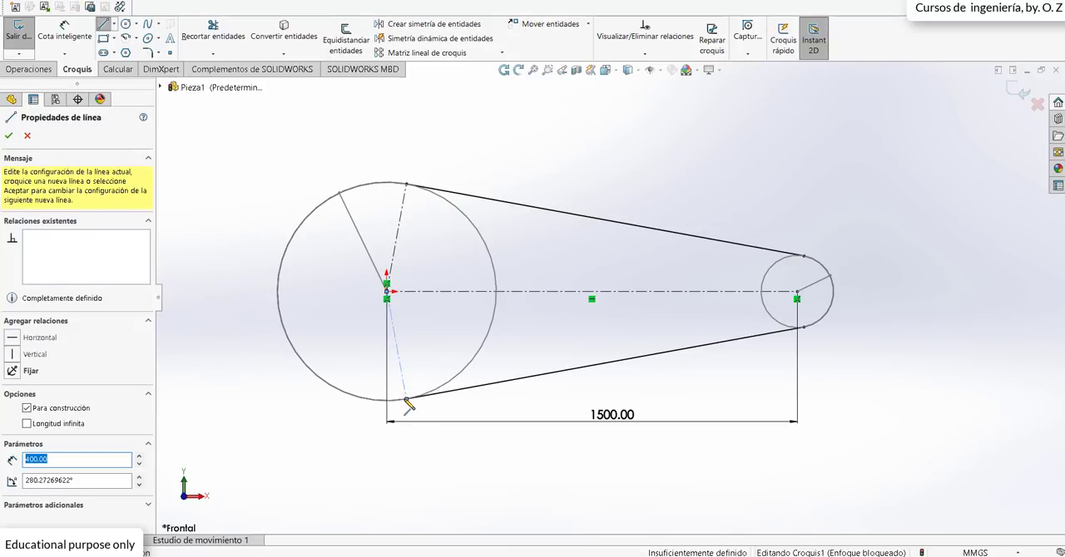
key(Escape)
Step: Dimension the belt wrap angle between the large circle's two construction lines on the outer side, as a driven dimension placed inside the circle
click(83, 42)
click(401, 218)
click(396, 346)
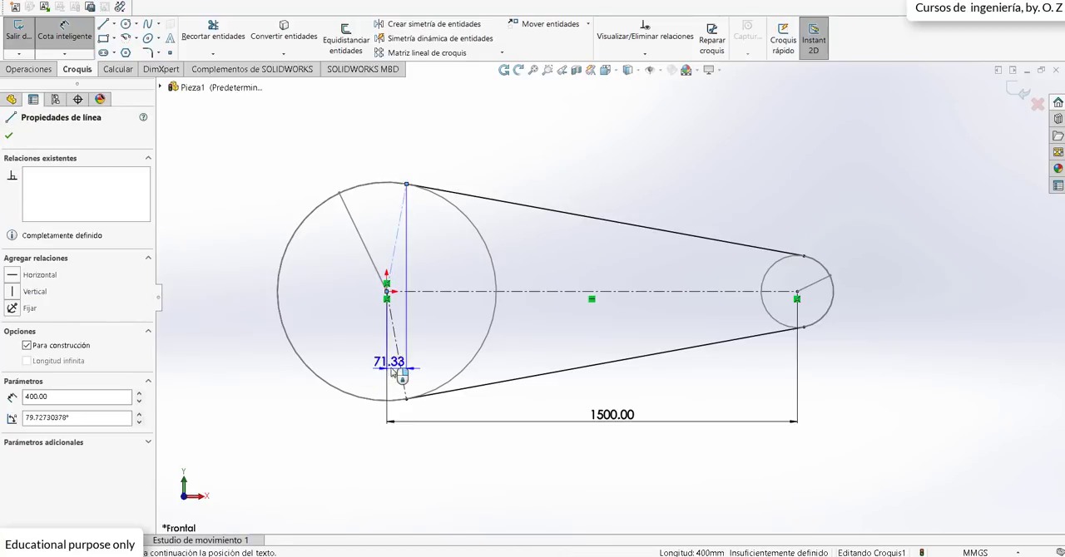
click(342, 306)
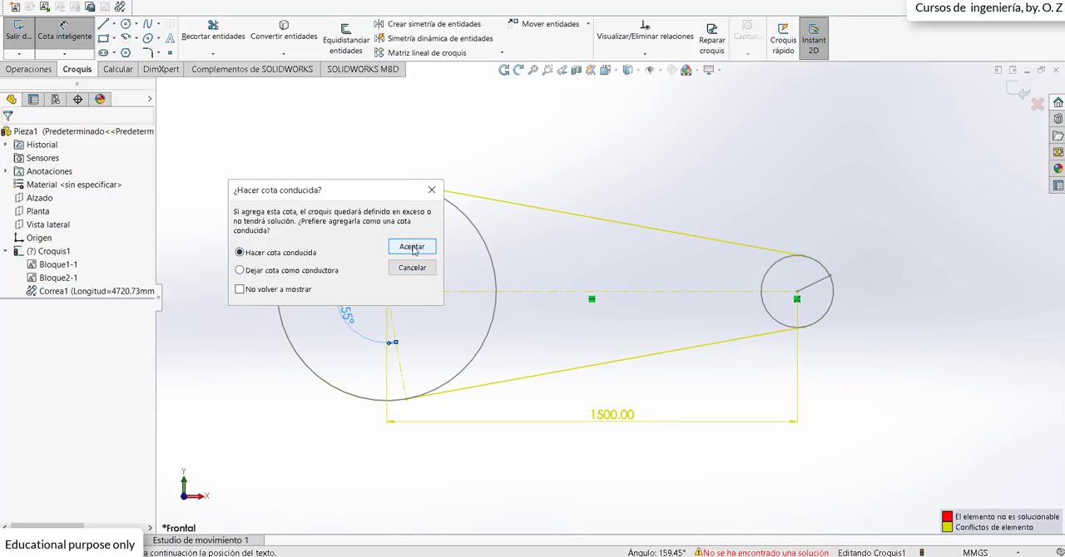
click(413, 248)
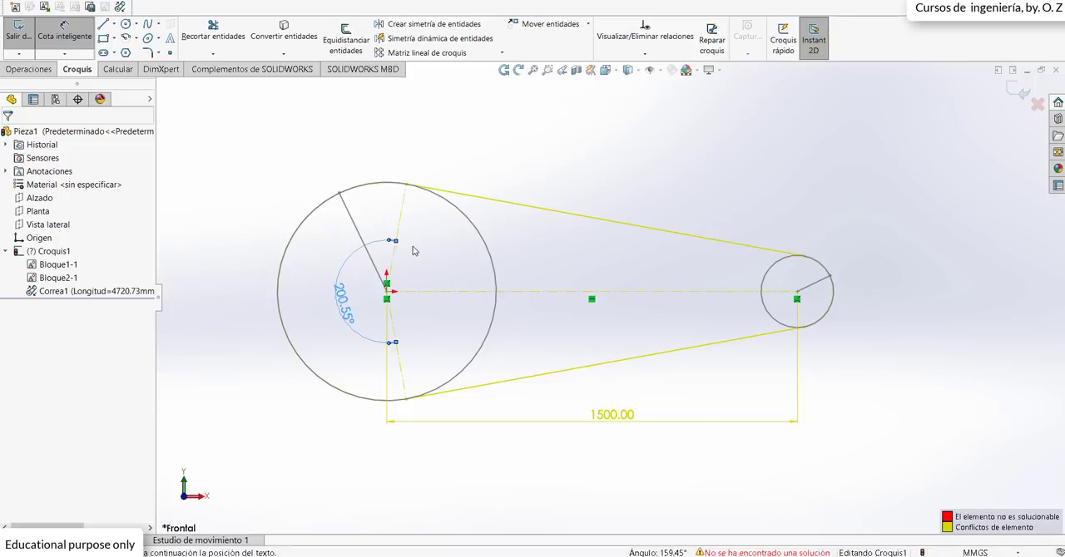
click(334, 285)
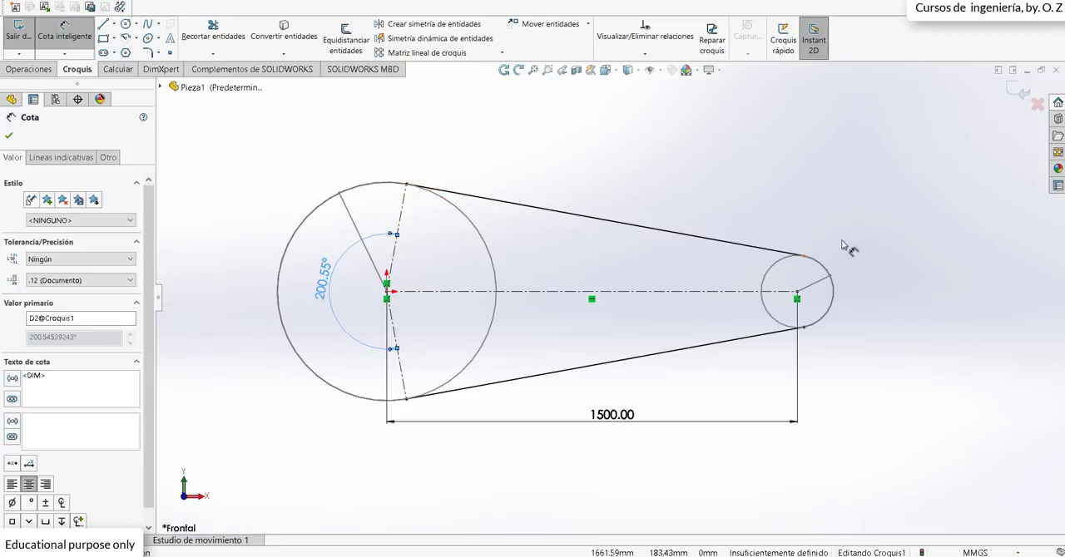
click(248, 158)
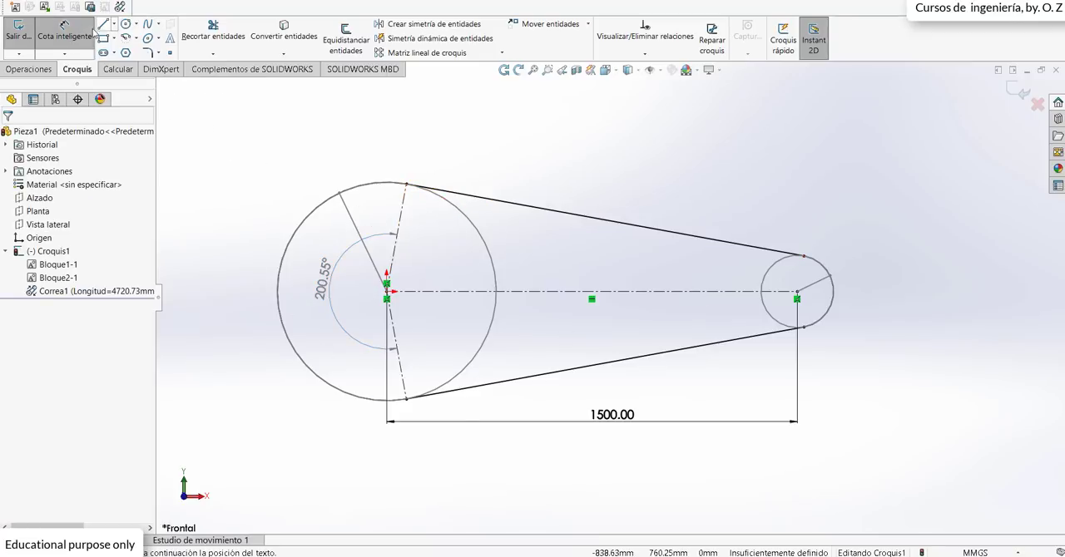
Step: Draw a construction line from the small circle's center to the upper belt tangent point on that circle
click(114, 24)
click(121, 51)
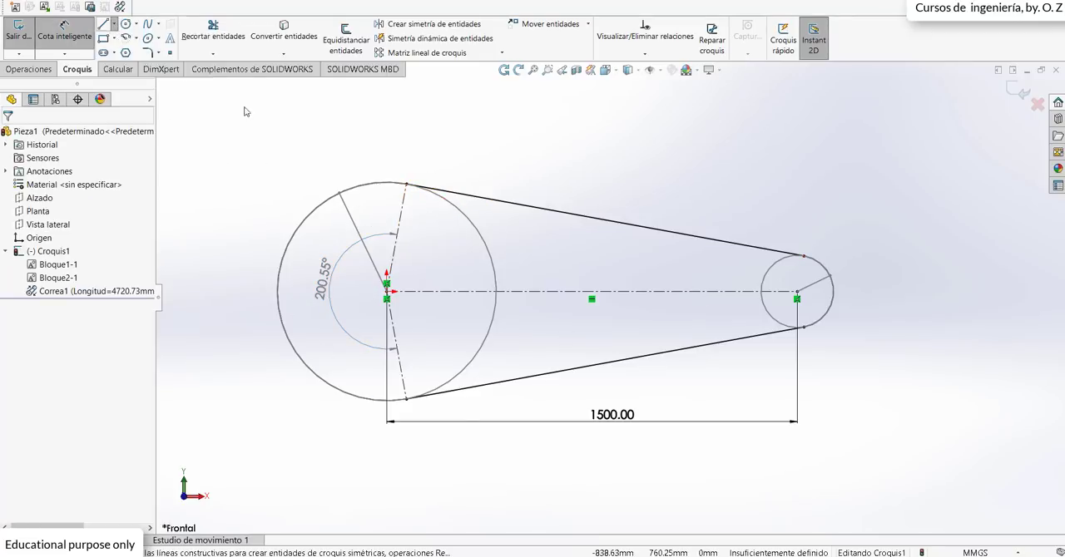
click(797, 293)
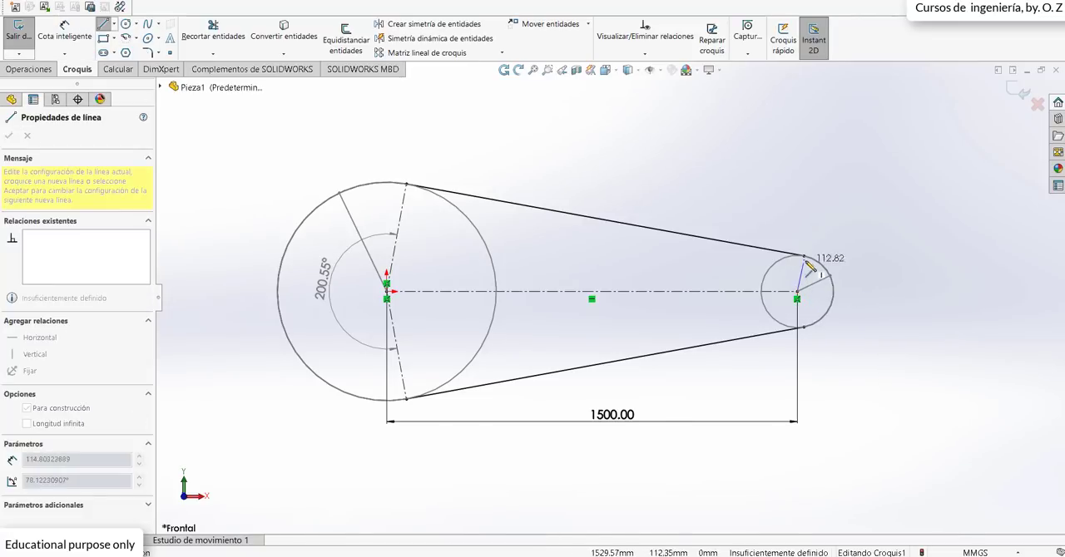
click(804, 256)
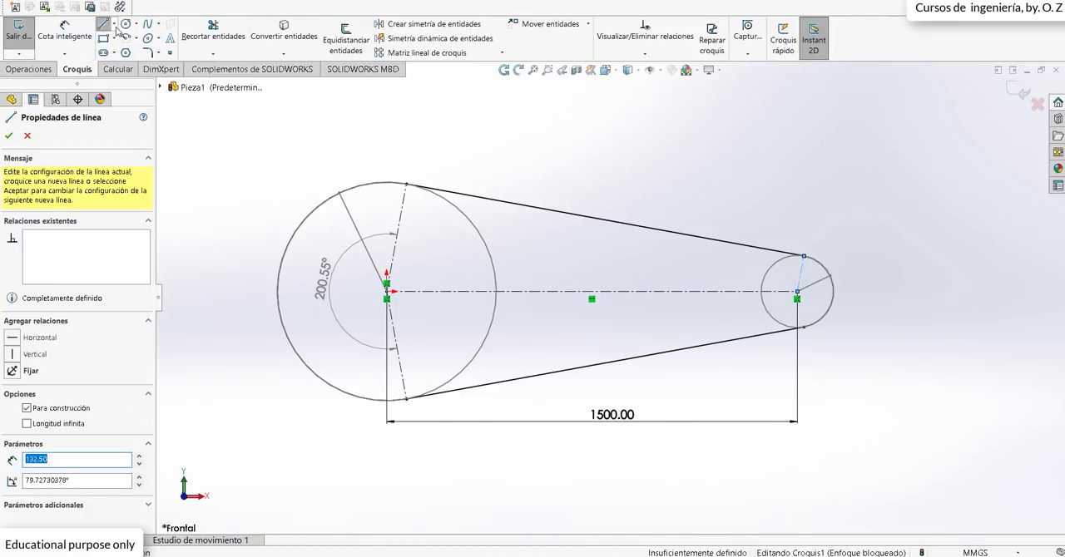
Step: Draw a construction line from the small circle's center to its lower belt tangent point
click(114, 24)
click(131, 55)
click(797, 296)
click(804, 328)
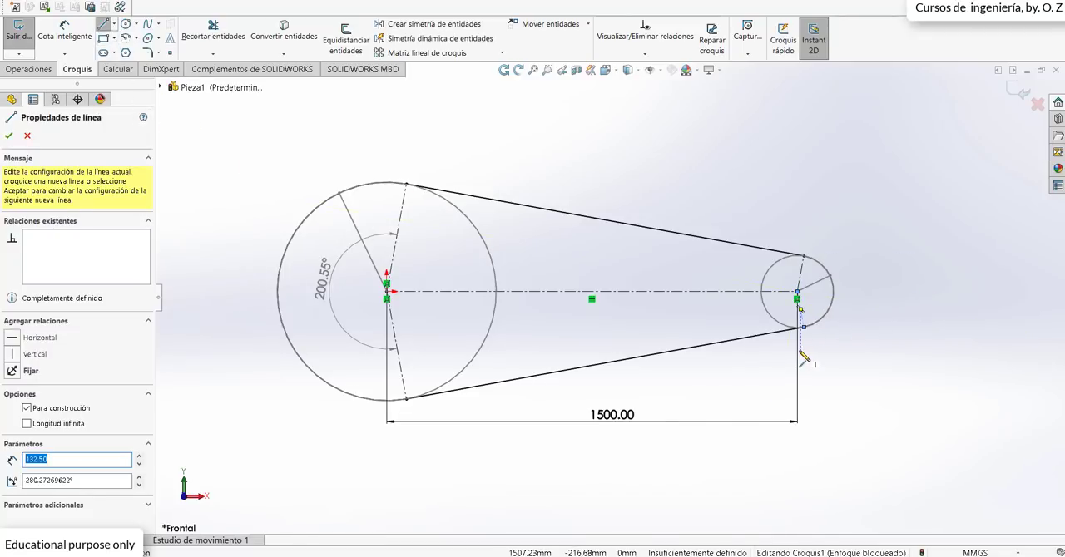
key(Escape)
Step: Add a driven angle dimension between the small circle's two construction lines, placed outside the pulley on the belt wrap side
scroll(796, 320, down, 2)
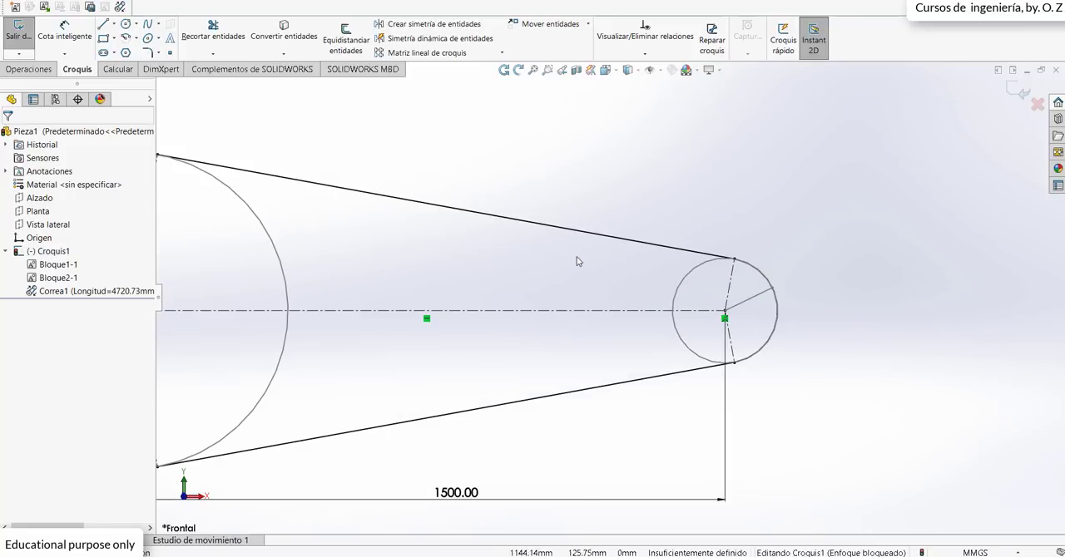
scroll(579, 260, up, 2)
click(64, 31)
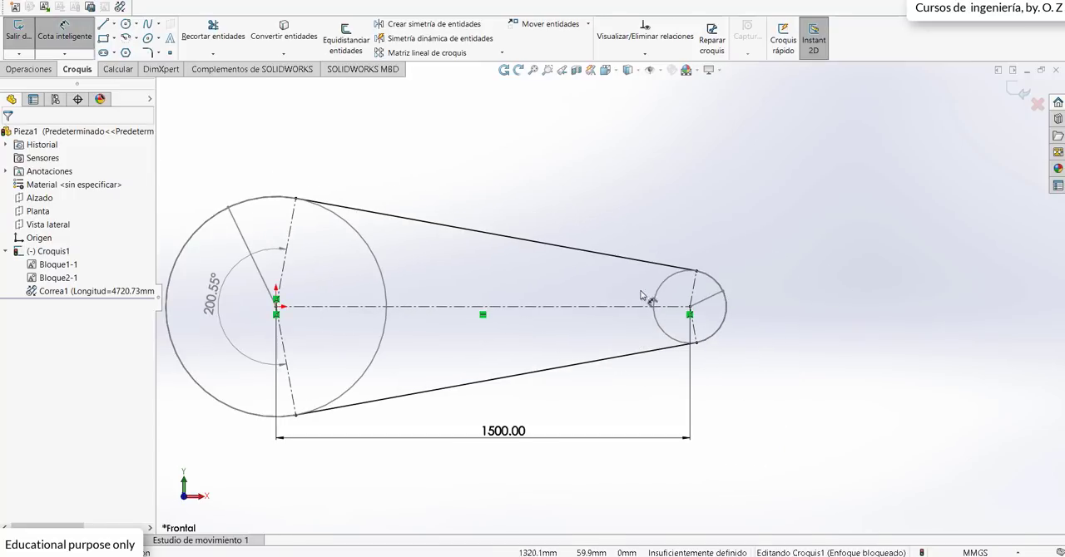
click(695, 330)
scroll(696, 330, down, 2)
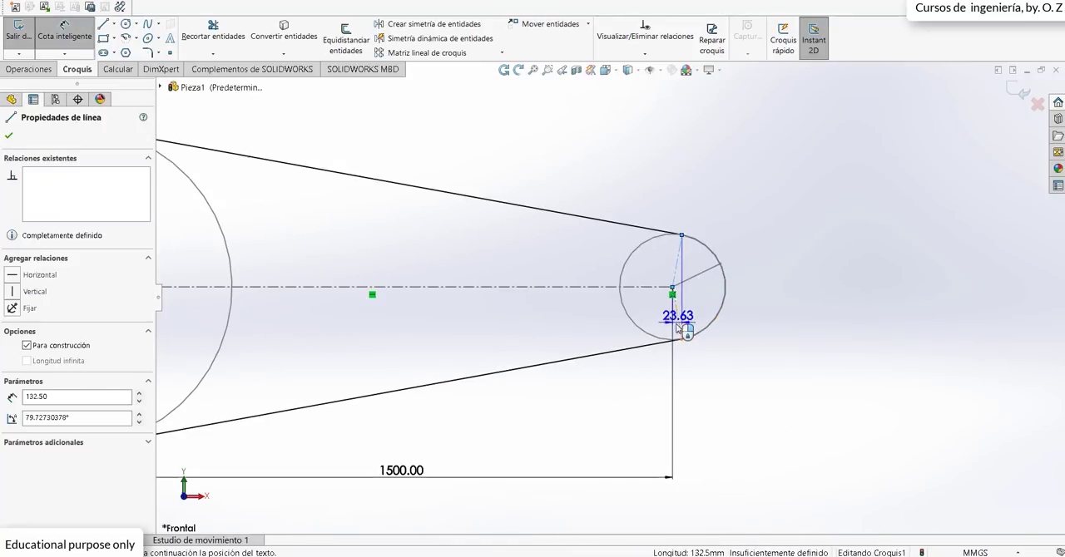
click(677, 254)
click(779, 284)
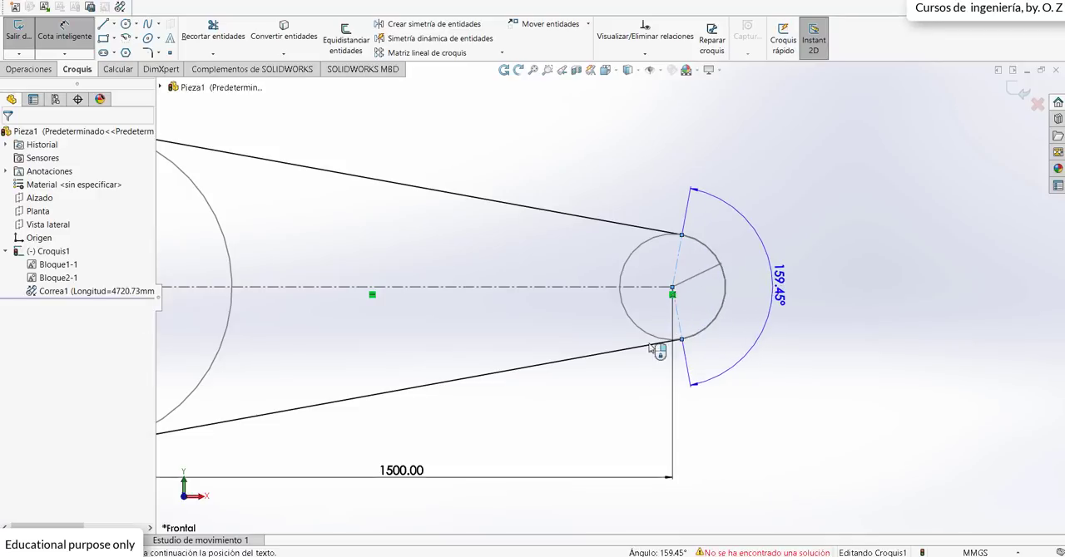
click(411, 247)
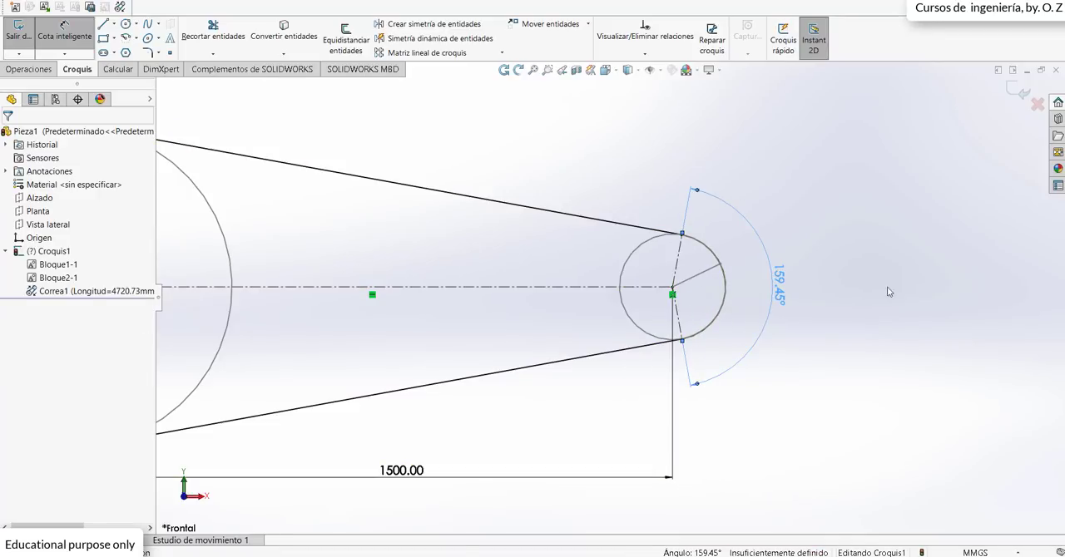
Step: Fit the sketch in view and move the 1500 mm center-distance dimension farther below the pulleys
key(f)
scroll(358, 300, down, 2)
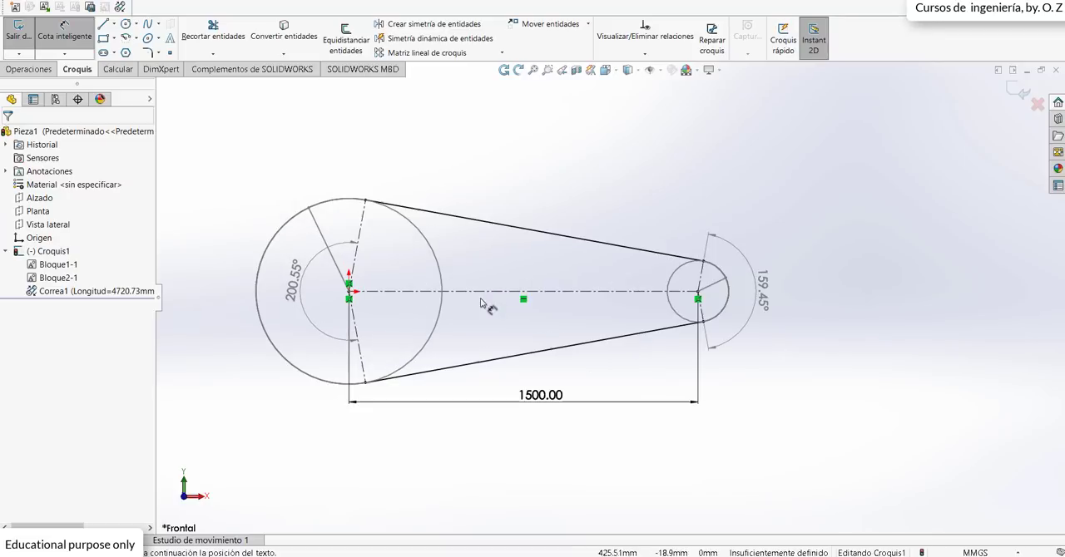
scroll(466, 253, up, 1)
scroll(434, 258, down, 1)
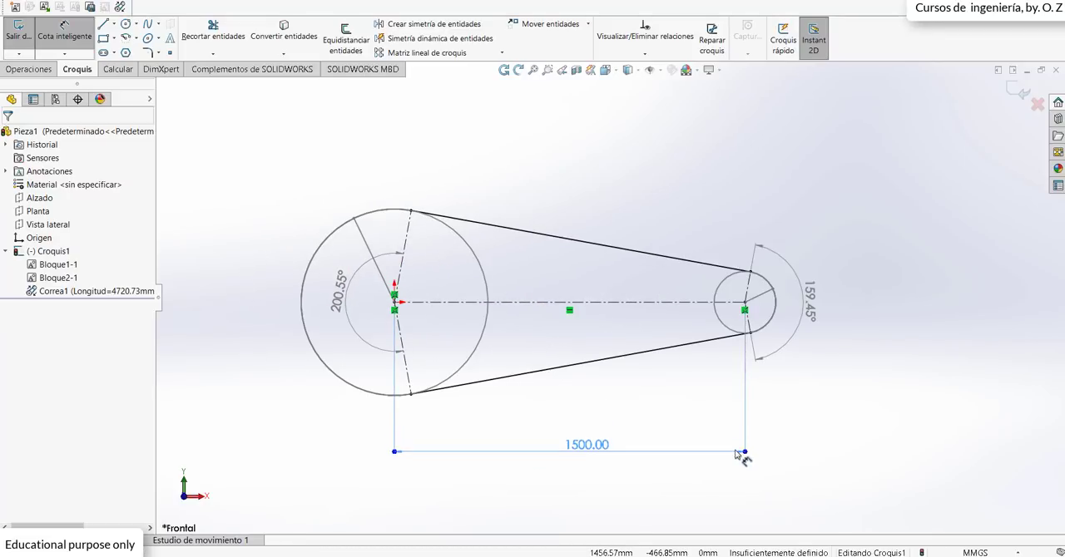
click(742, 453)
click(559, 420)
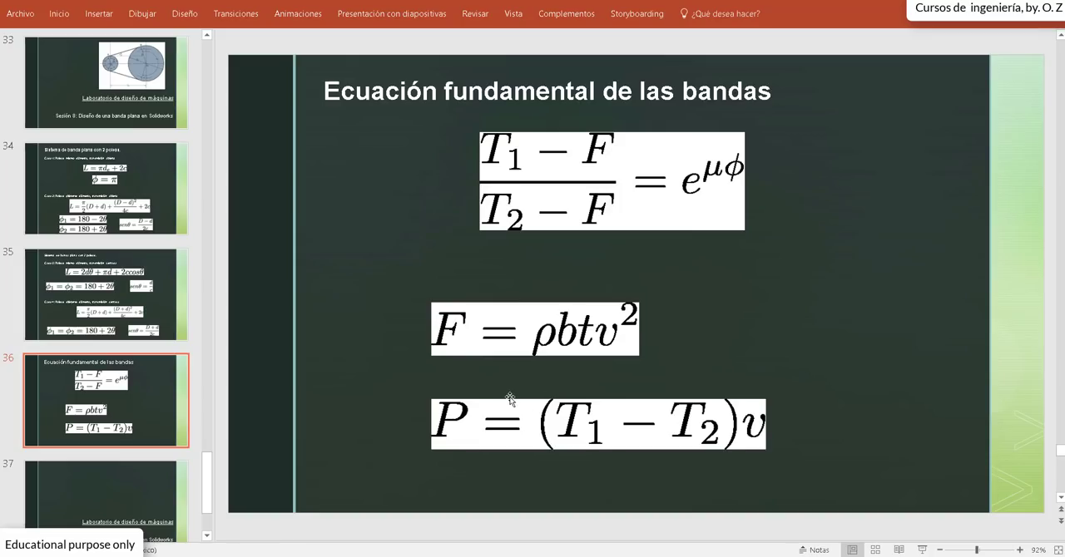
Step: Examine the Case 2 open-belt length formula on PowerPoint slide 34, and select Correa1 in SOLIDWORKS to compare its length
scroll(427, 381, up, 2)
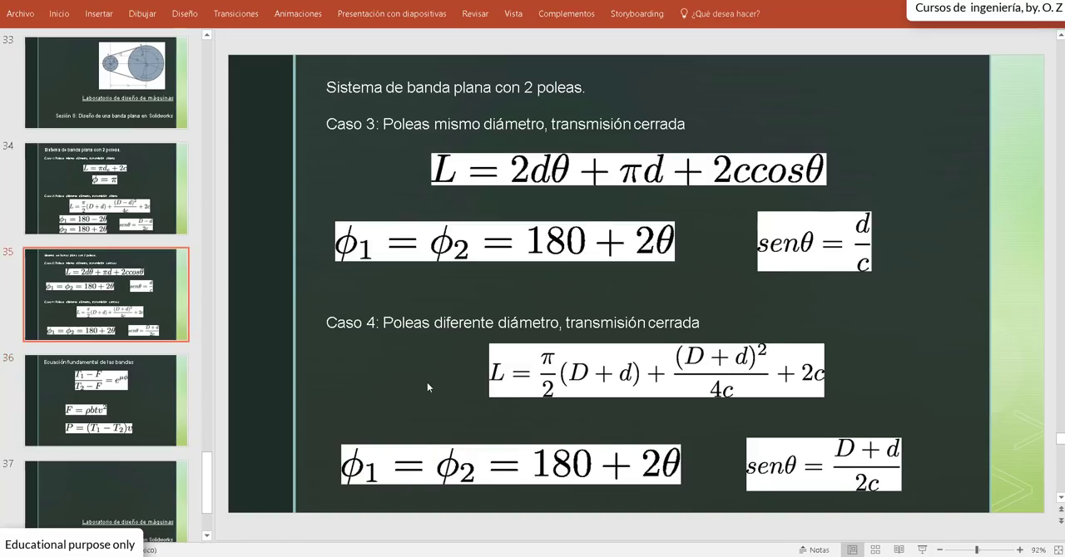
click(459, 323)
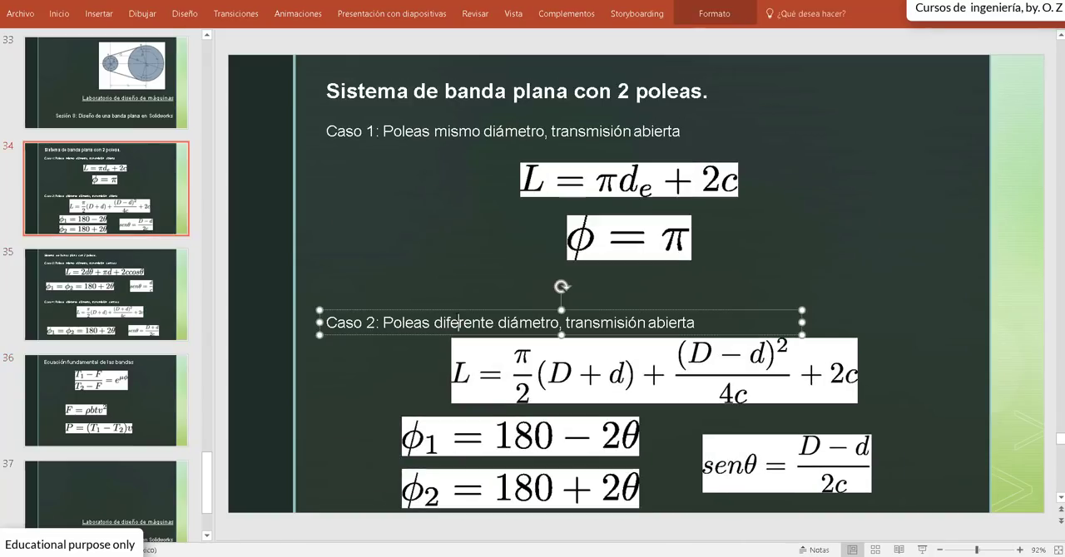
click(438, 384)
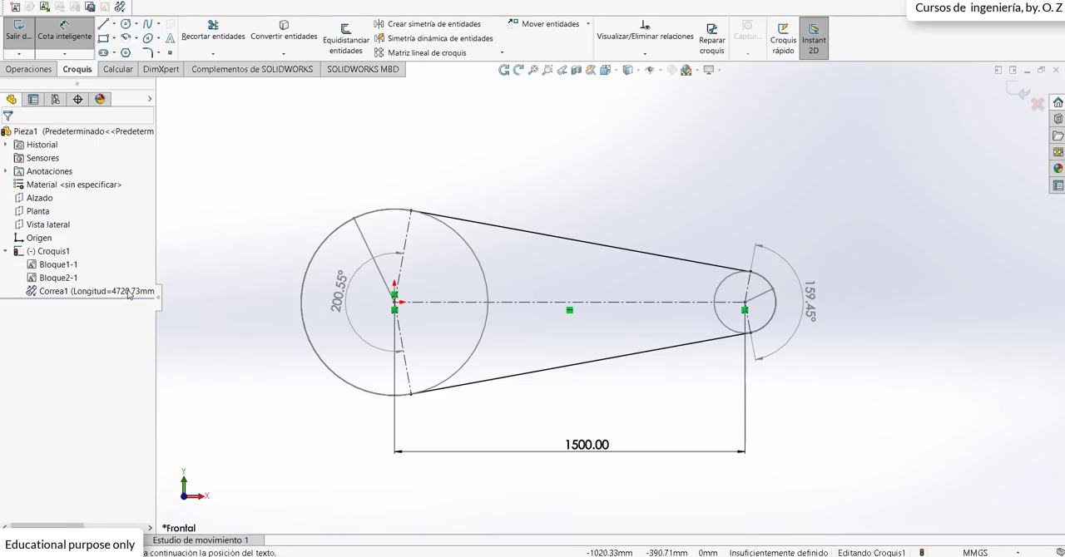
click(129, 292)
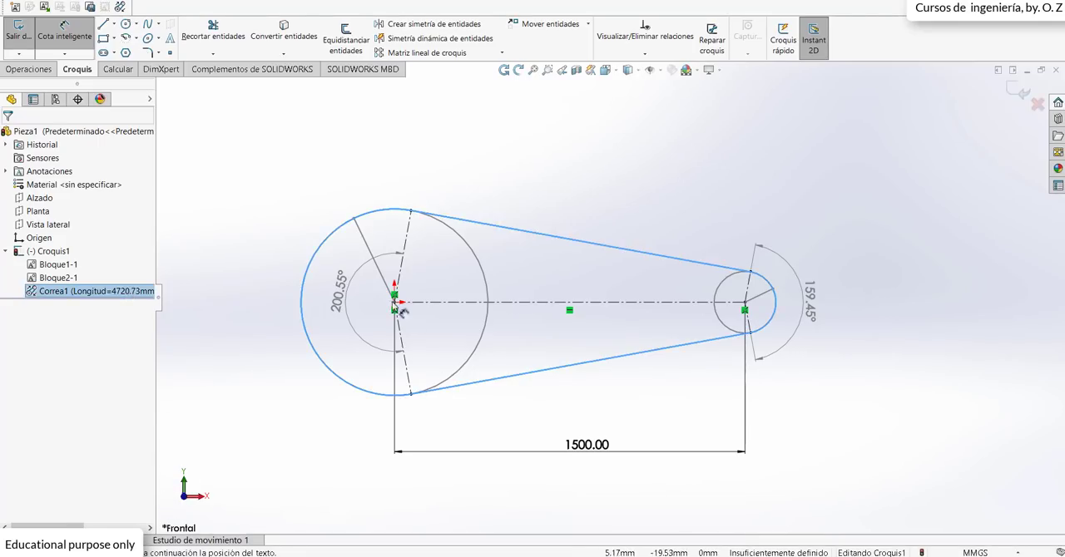
Step: Switch to PowerPoint to examine the Case 2 wrap angle formulas, and compare them with the large pulley's angle dimension in SOLIDWORKS
click(208, 553)
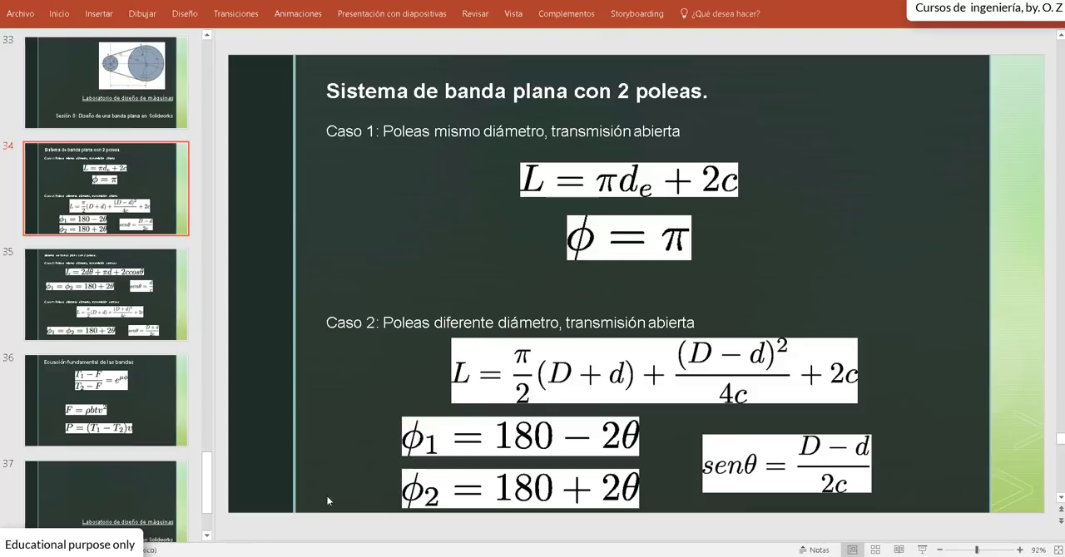
click(460, 456)
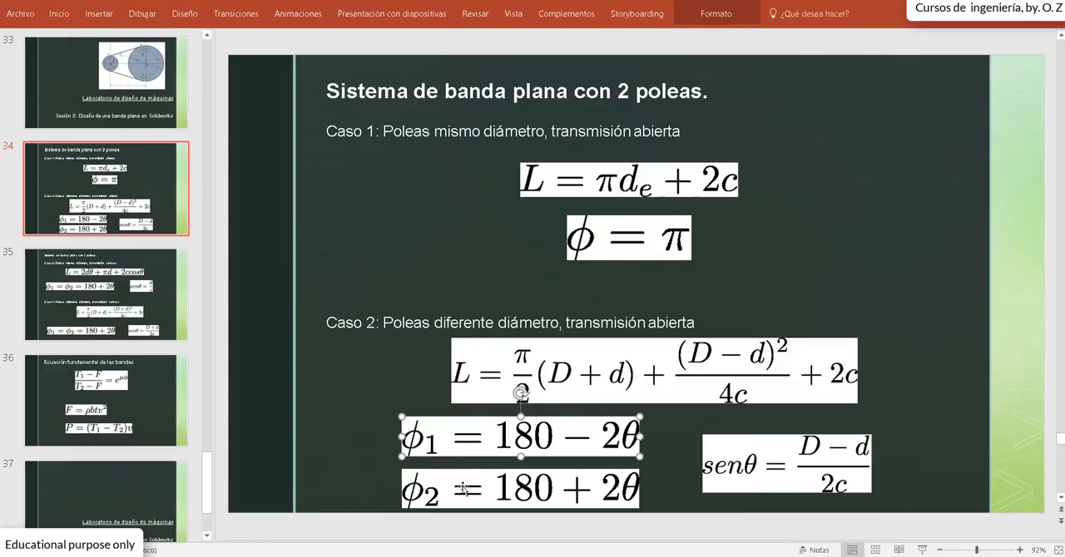
click(465, 494)
click(587, 448)
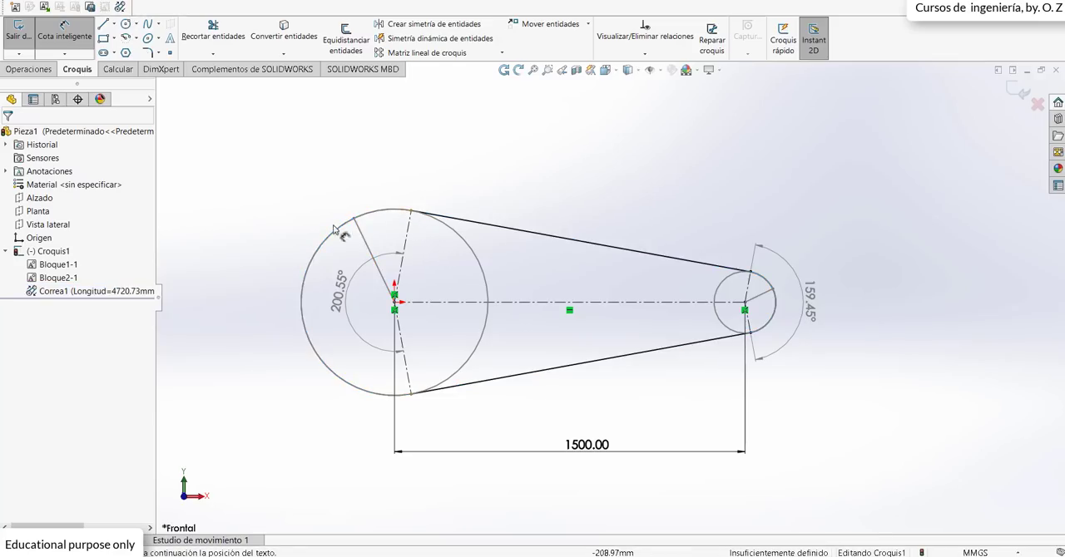
mouse_move(343, 285)
mouse_down()
mouse_move(333, 272)
mouse_move(341, 287)
mouse_up()
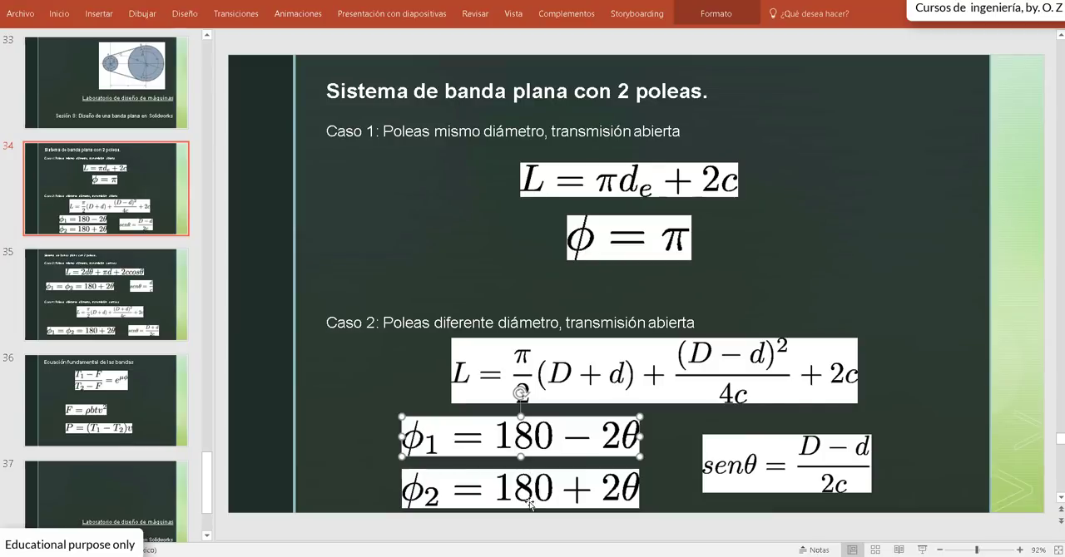
Step: Examine the Case 2 sine θ formula in PowerPoint, and return to SOLIDWORKS to close the angle dimension's properties
click(747, 480)
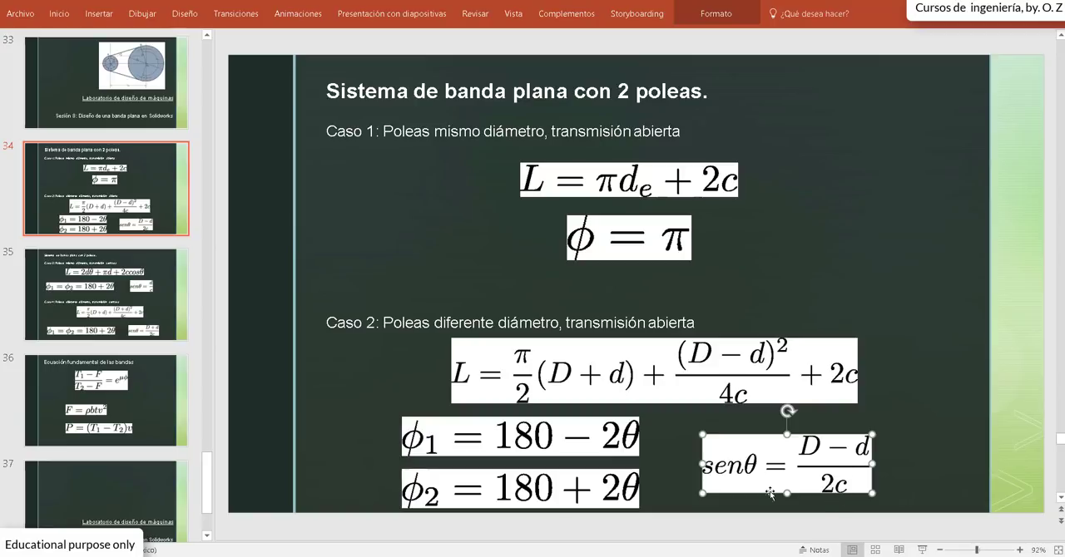
click(667, 465)
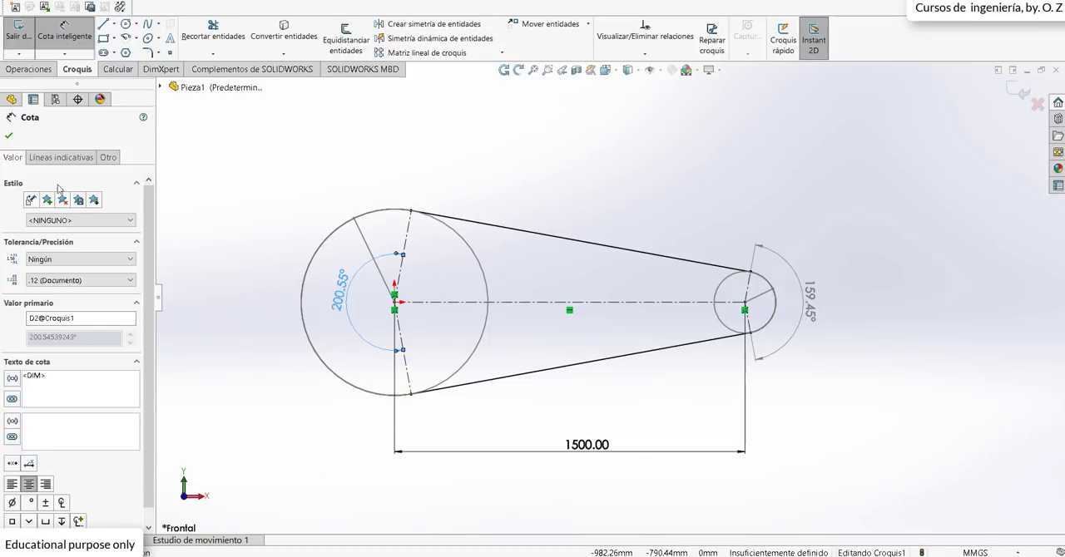
click(9, 135)
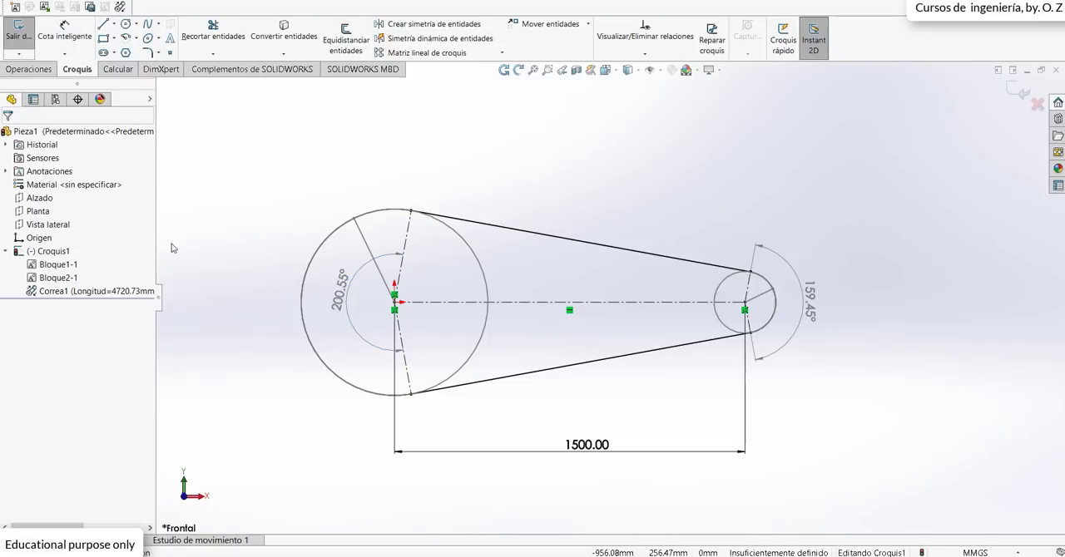
Step: Edit the belt Correa1 and flip its side on the large pulley to form a crossed belt
right_click(121, 291)
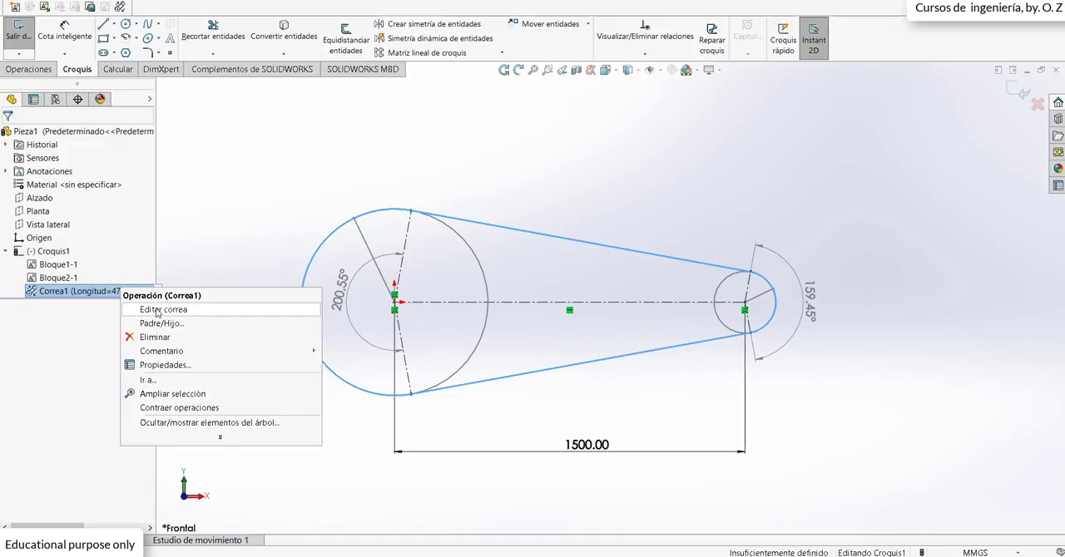
click(154, 309)
click(290, 302)
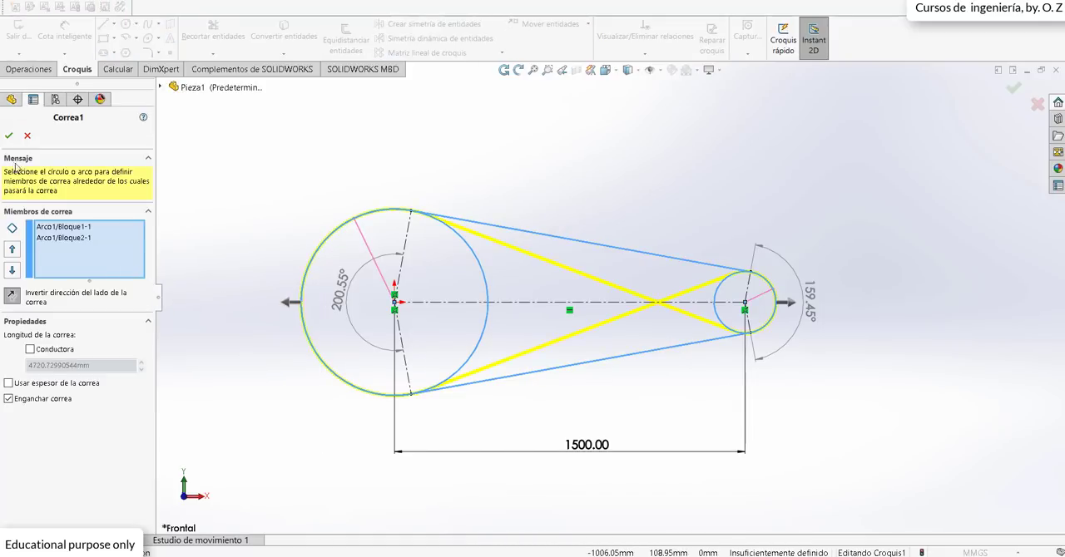
click(11, 134)
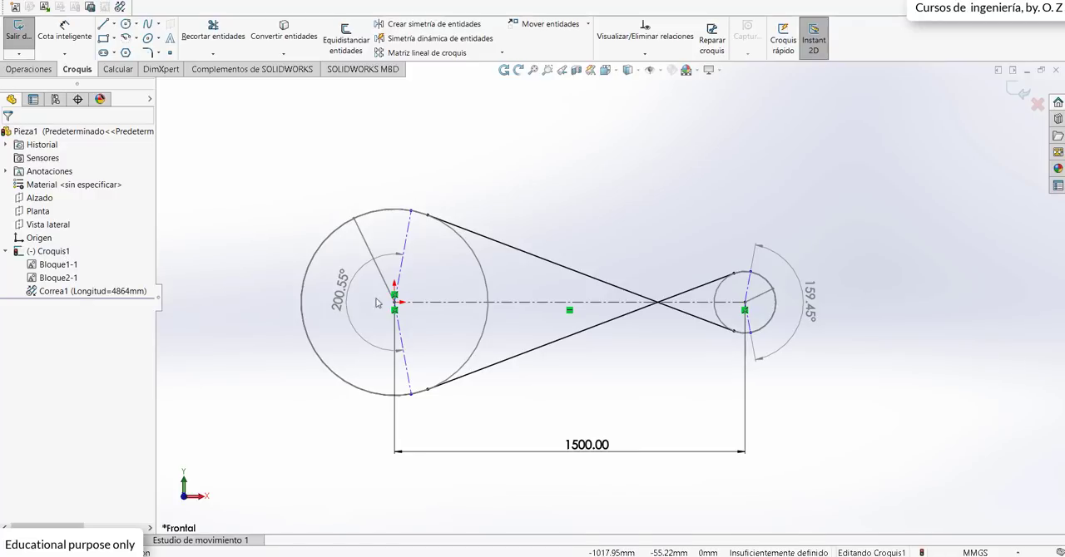
Step: Move the outer endpoints of the radial construction lines on both pulleys to the crossed belt's tangent points
scroll(424, 238, down, 1)
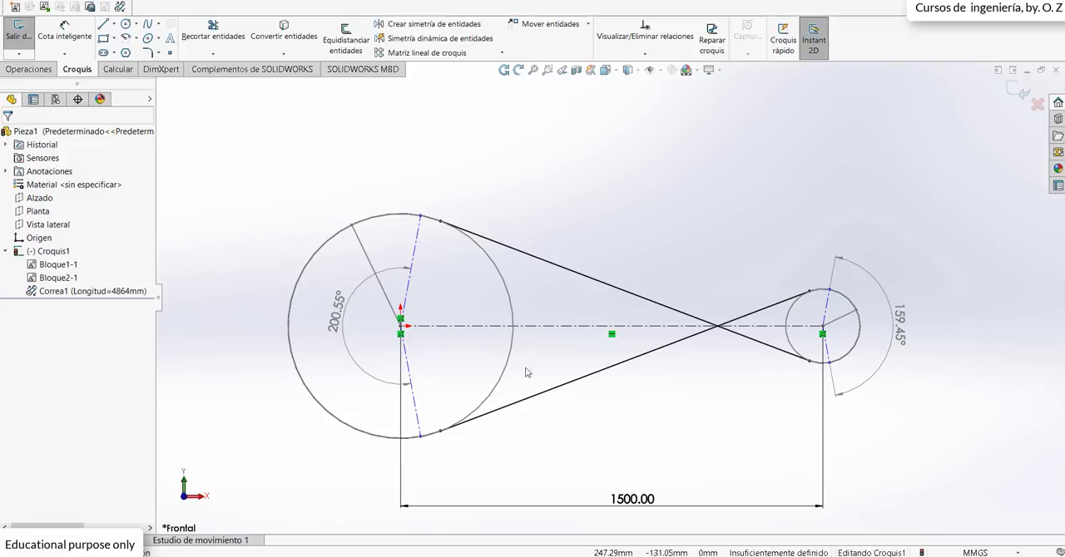
drag(422, 219, 441, 222)
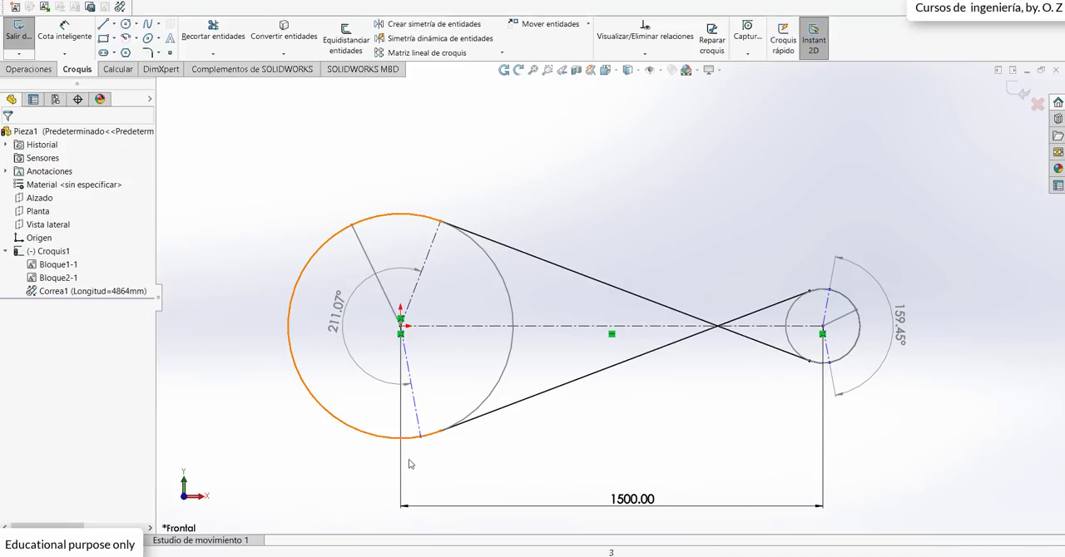
click(420, 434)
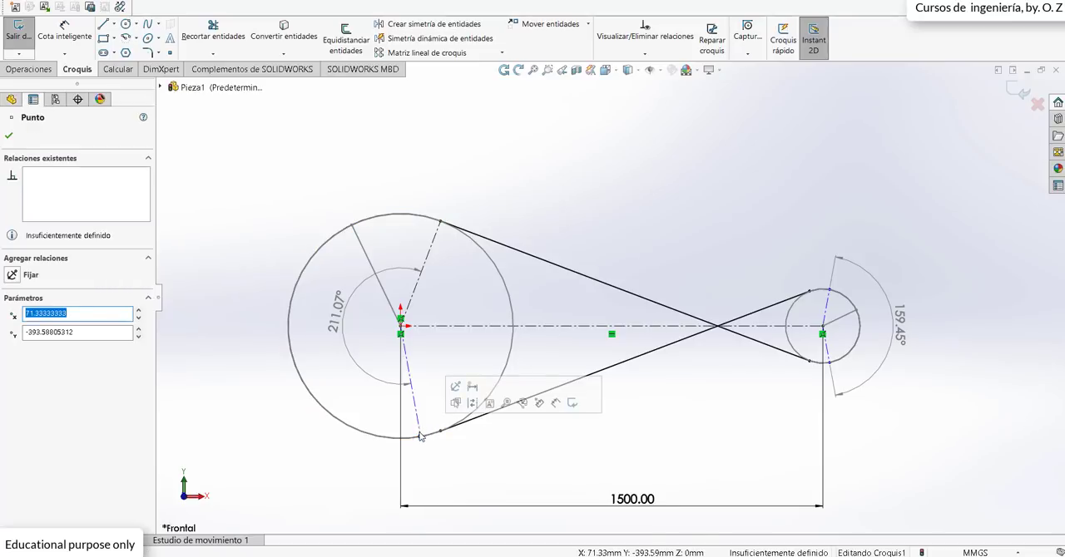
click(417, 419)
drag(421, 435, 441, 430)
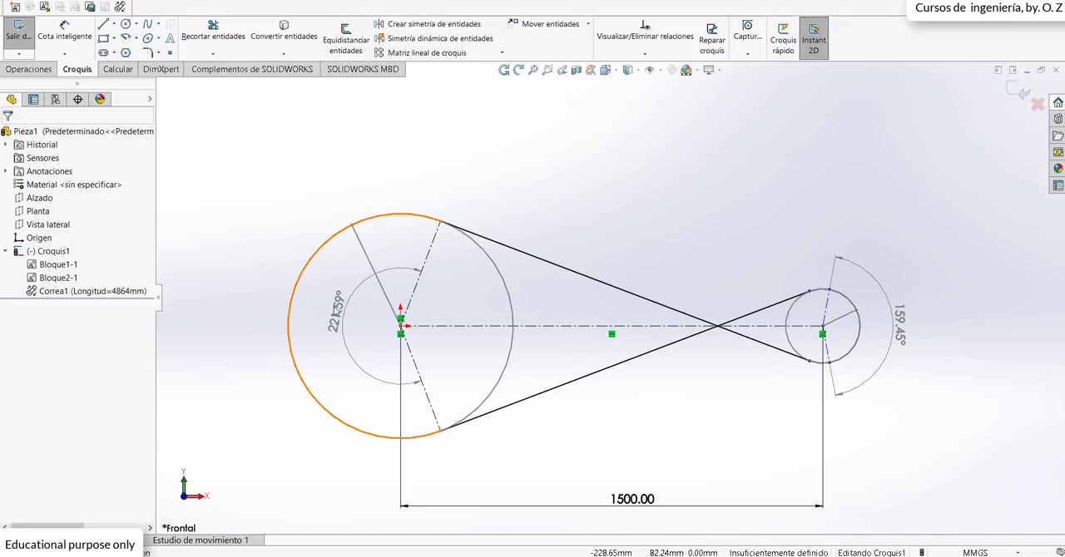
click(829, 310)
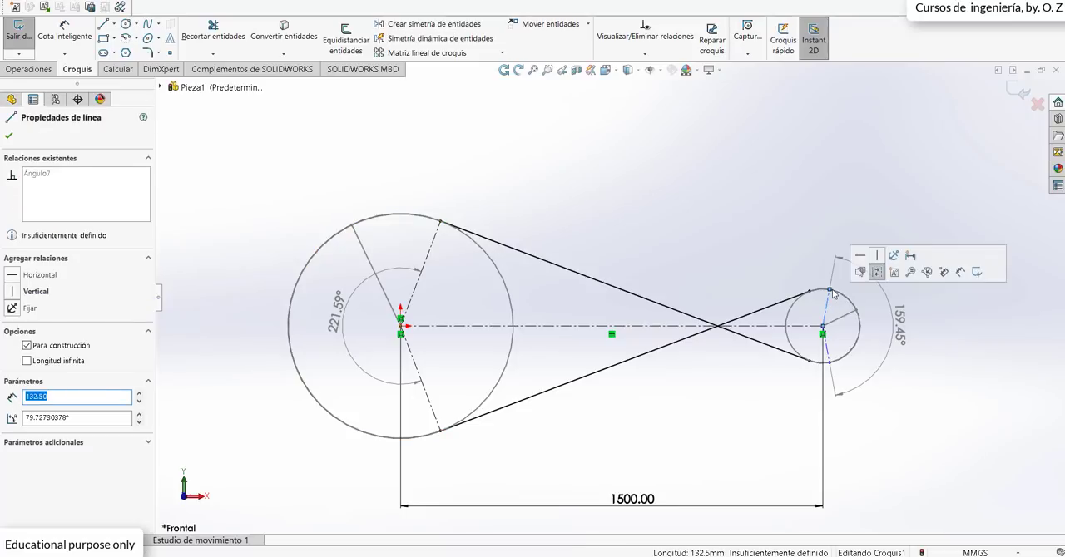
drag(831, 290, 810, 361)
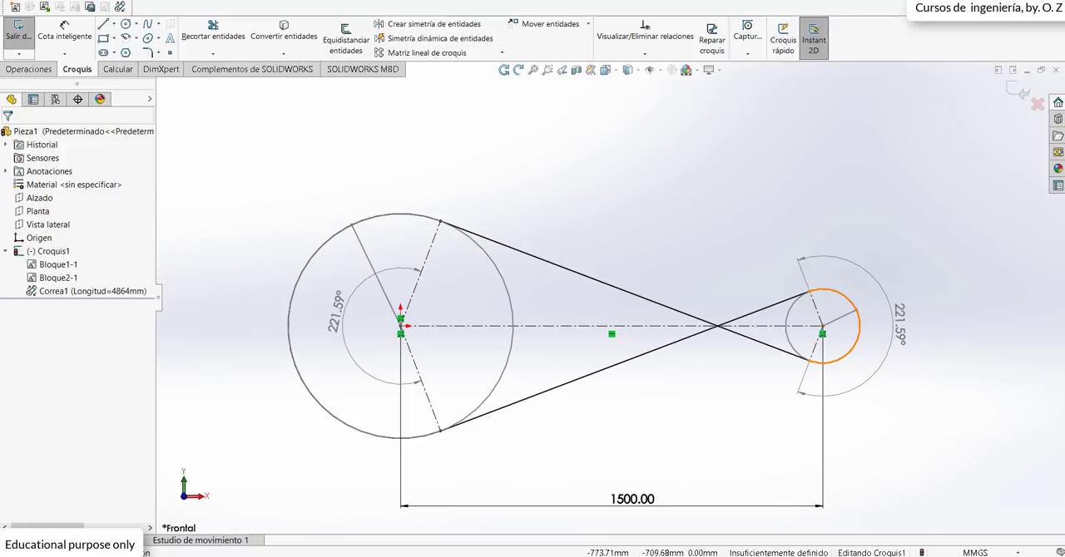
Step: Switch to PowerPoint to examine the Case 3 and Case 4 crossed-belt formulas on slide 35, and return to SOLIDWORKS
key(alt+Tab)
scroll(369, 382, down, 1)
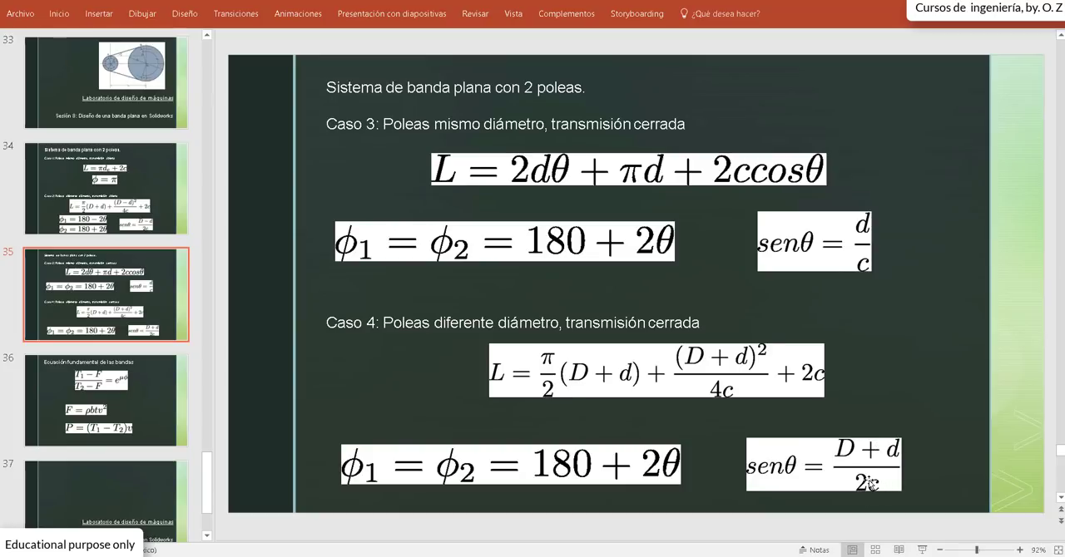
click(194, 555)
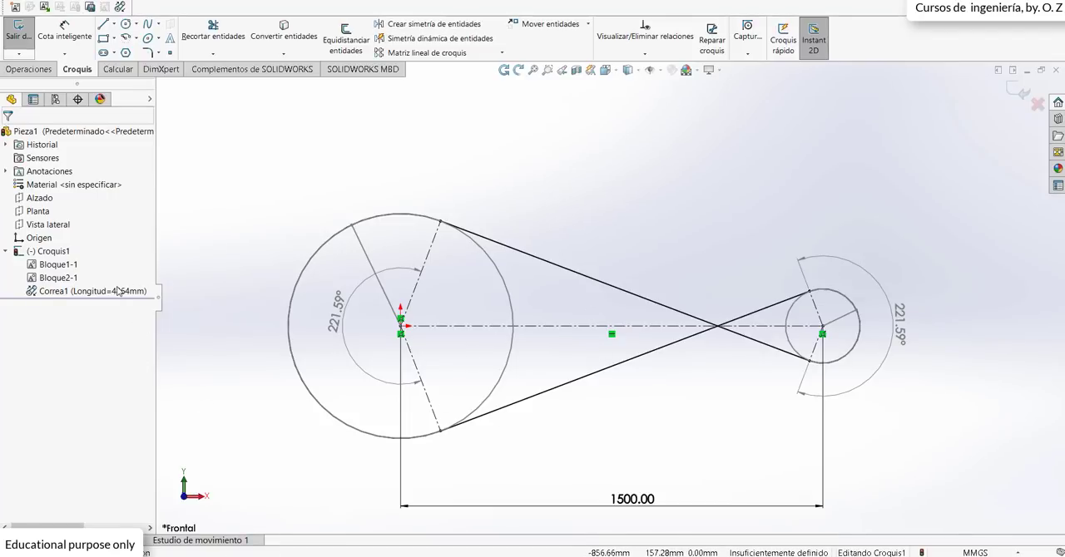
Step: Edit Correa1 and flip its side on the large pulley back to an open belt
right_click(86, 297)
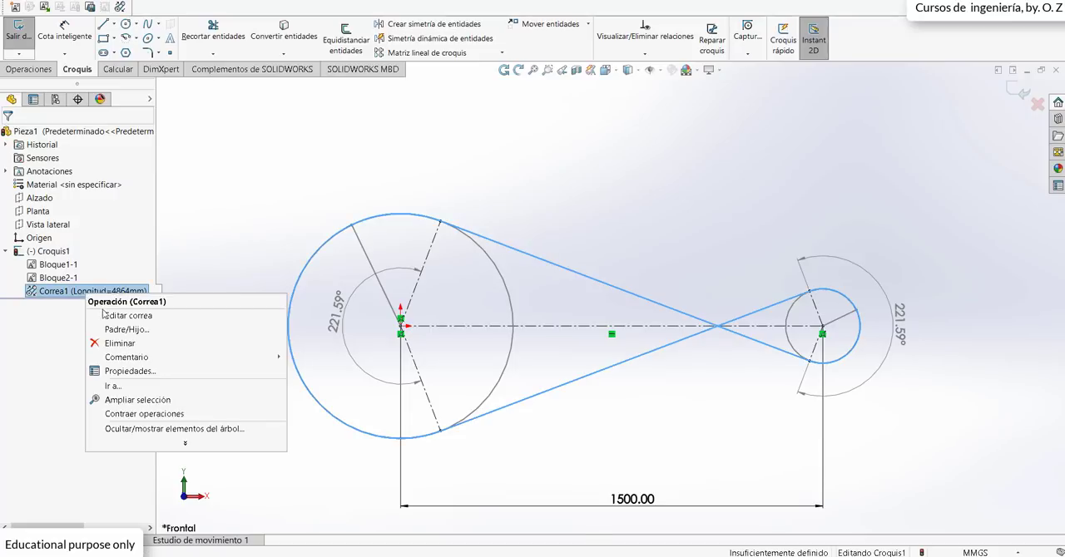
click(113, 309)
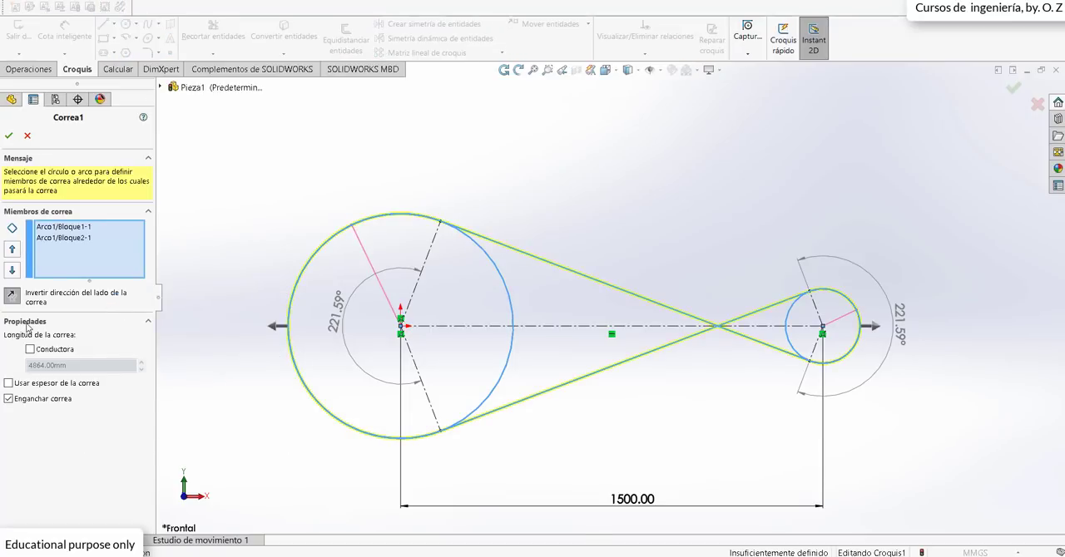
click(272, 327)
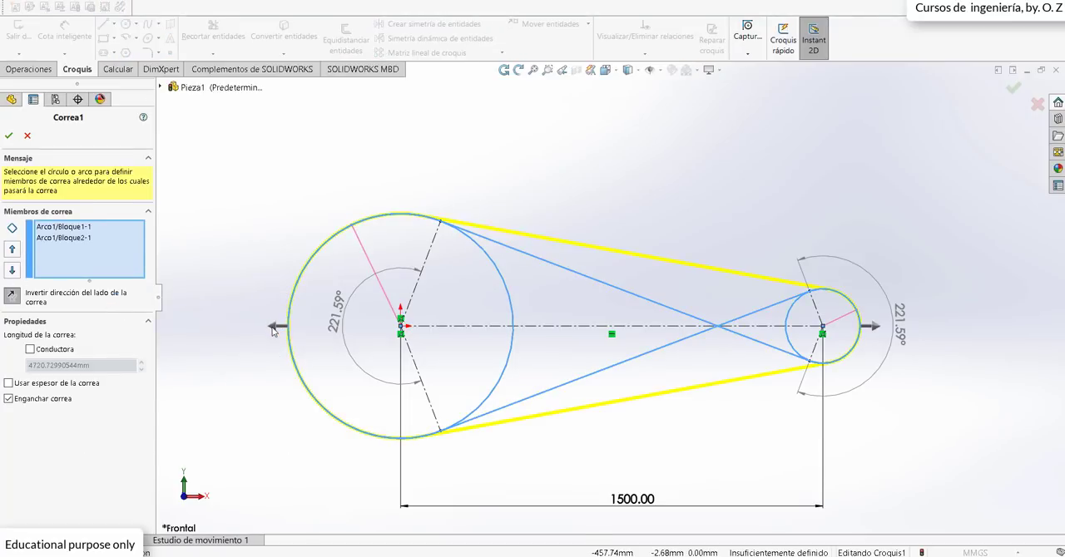
click(8, 135)
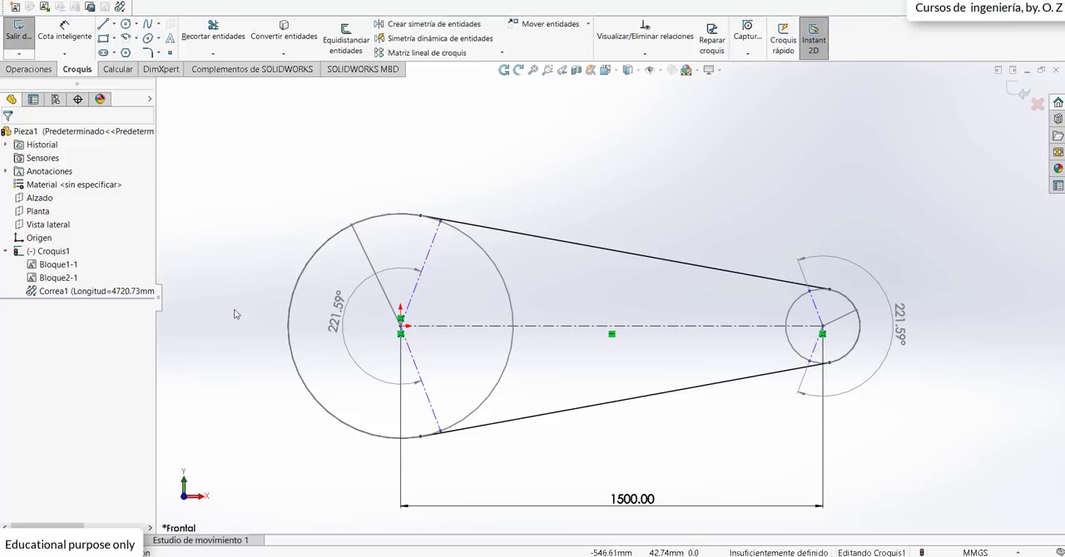
Step: Move the outer endpoints of both pulleys' radial construction lines back to the open belt's tangent points
click(441, 221)
drag(440, 221, 420, 215)
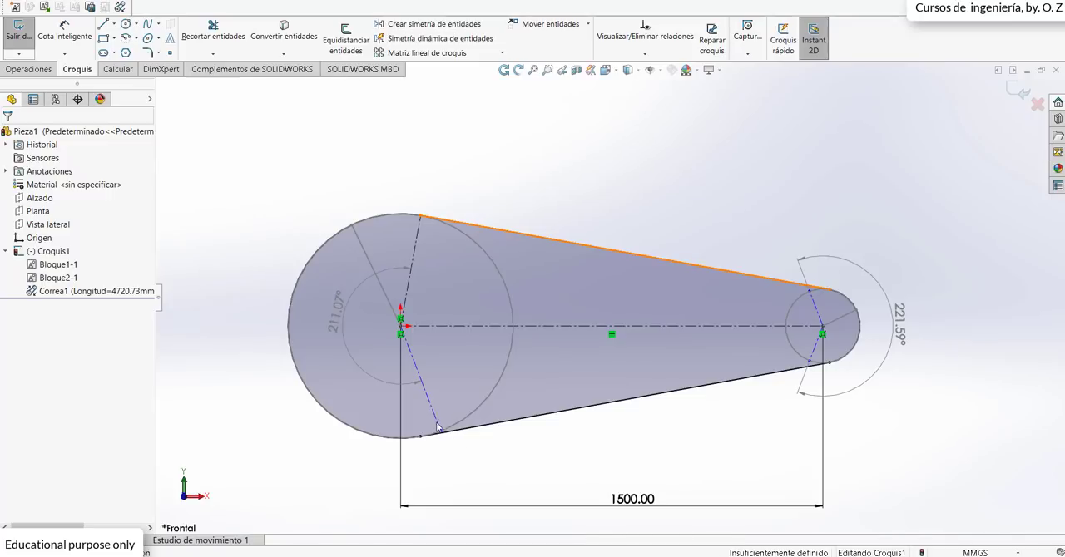
click(438, 428)
drag(439, 431, 424, 443)
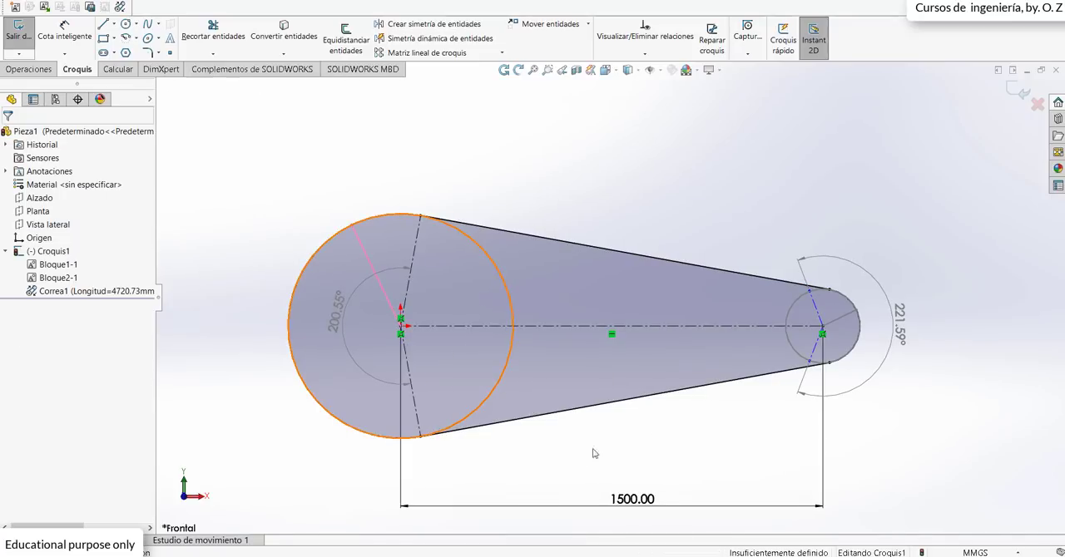
click(811, 297)
drag(810, 293, 829, 291)
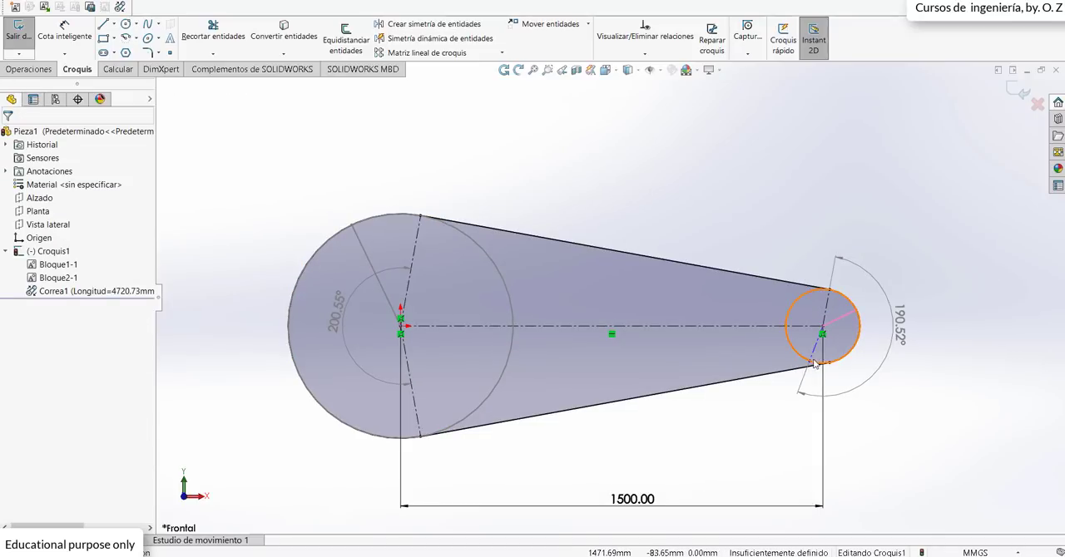
click(812, 364)
drag(810, 364, 829, 365)
scroll(784, 255, up, 1)
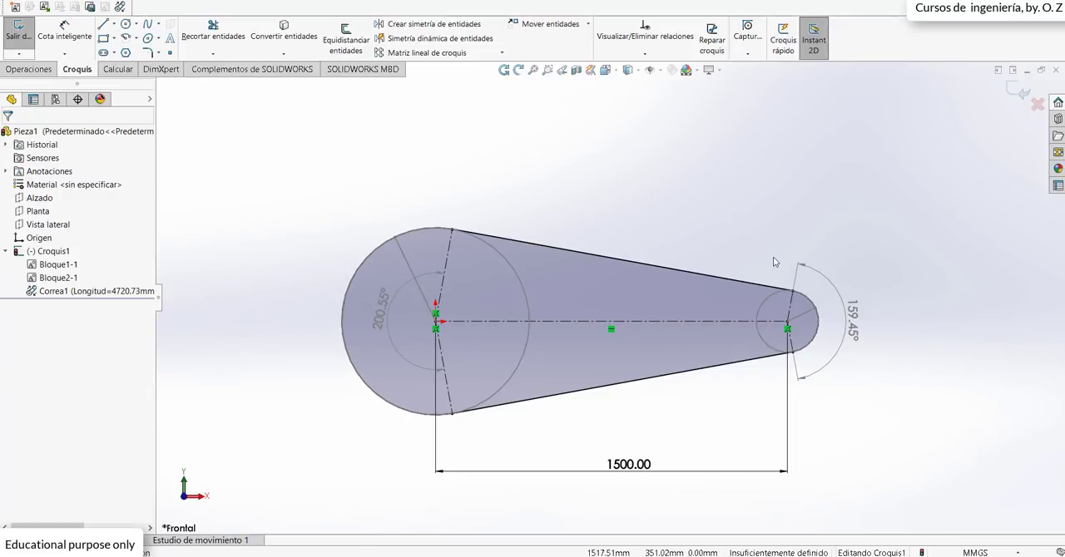
scroll(689, 245, down, 2)
scroll(627, 372, up, 3)
scroll(563, 189, down, 2)
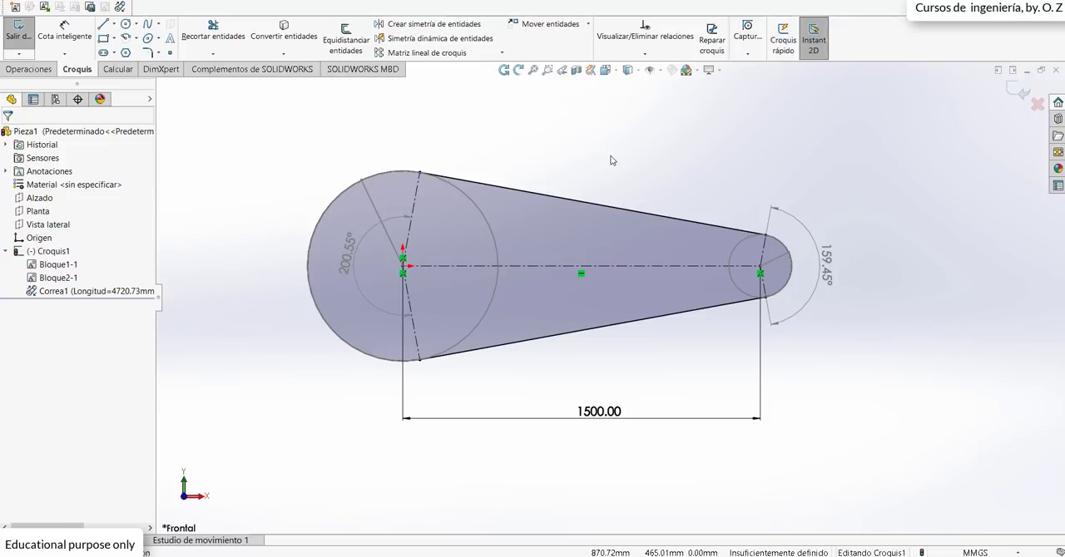
scroll(608, 167, up, 2)
scroll(593, 179, down, 1)
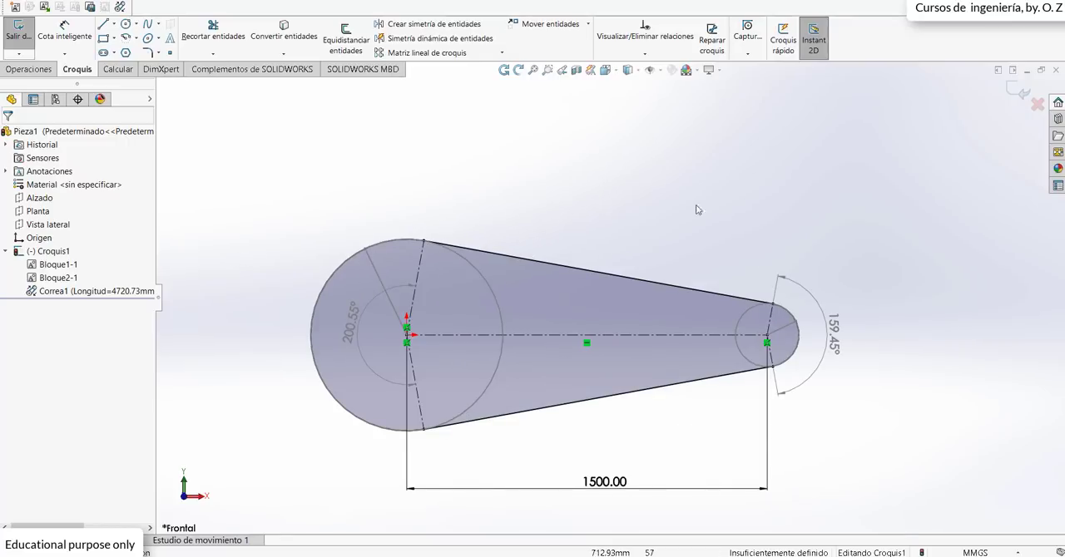
Step: Exit and re-edit Croquis1, and delete the belt Correa1 from the sketch
click(1013, 91)
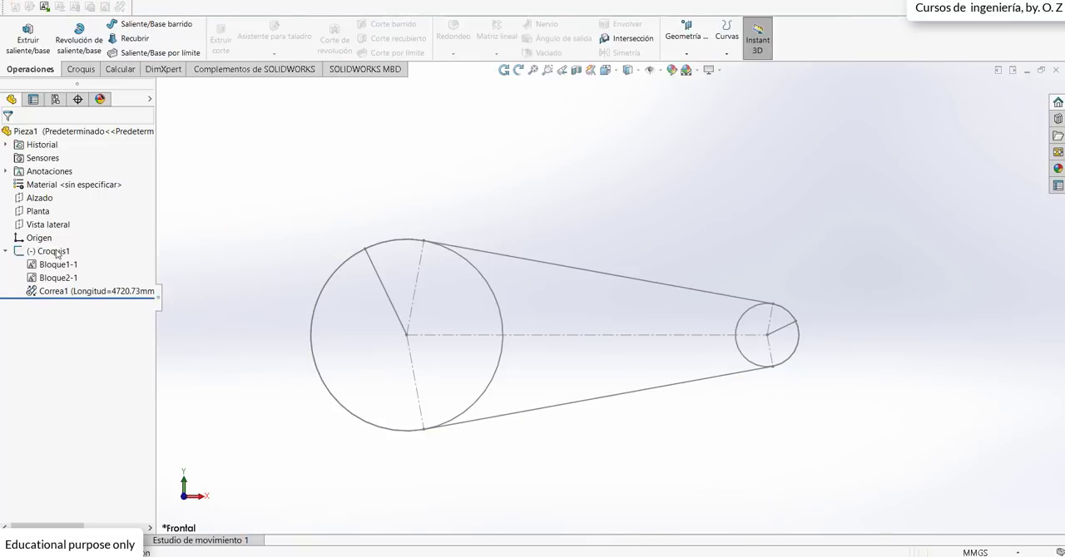
right_click(57, 252)
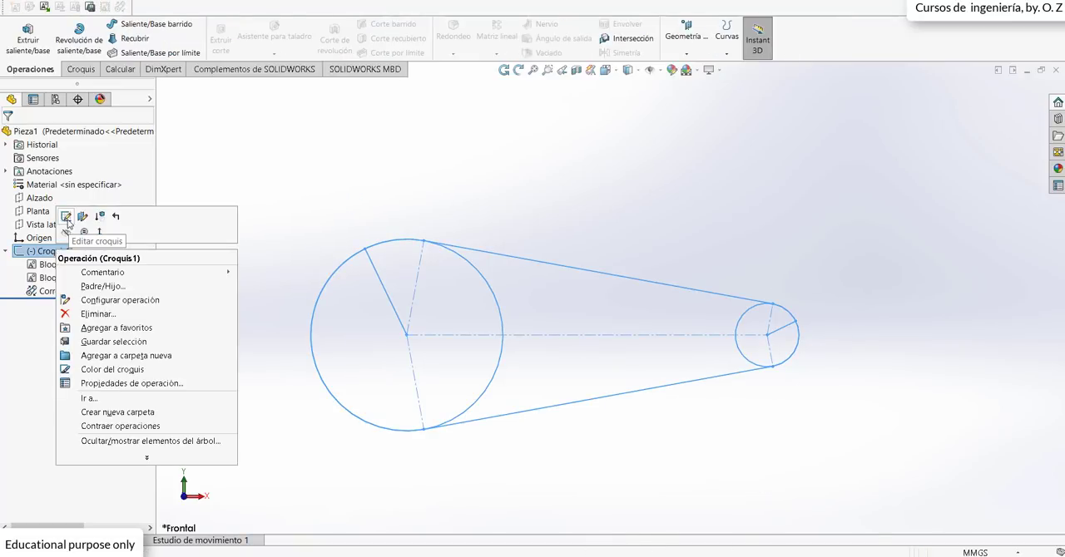
click(67, 217)
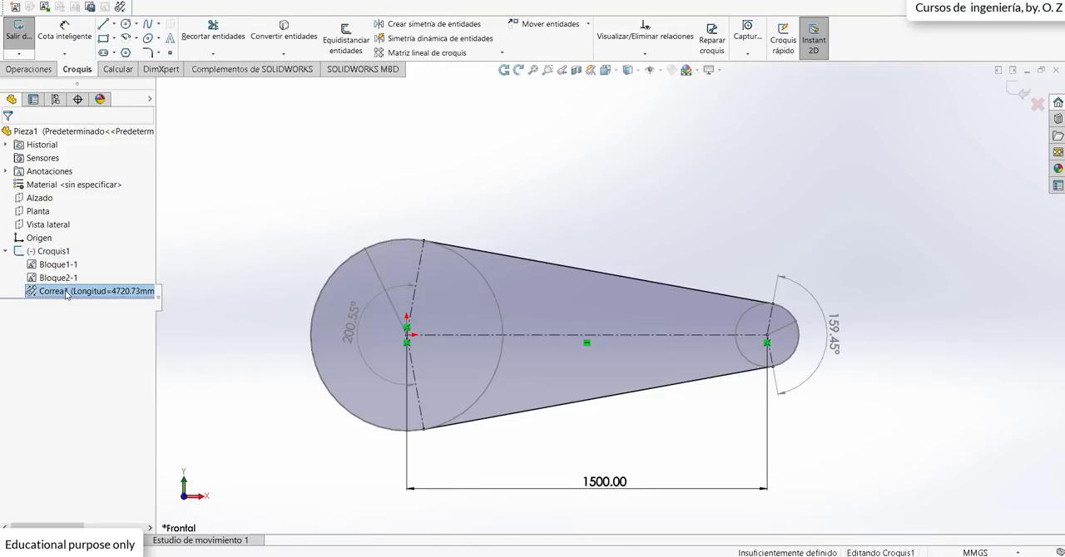
key(Delete)
key(Return)
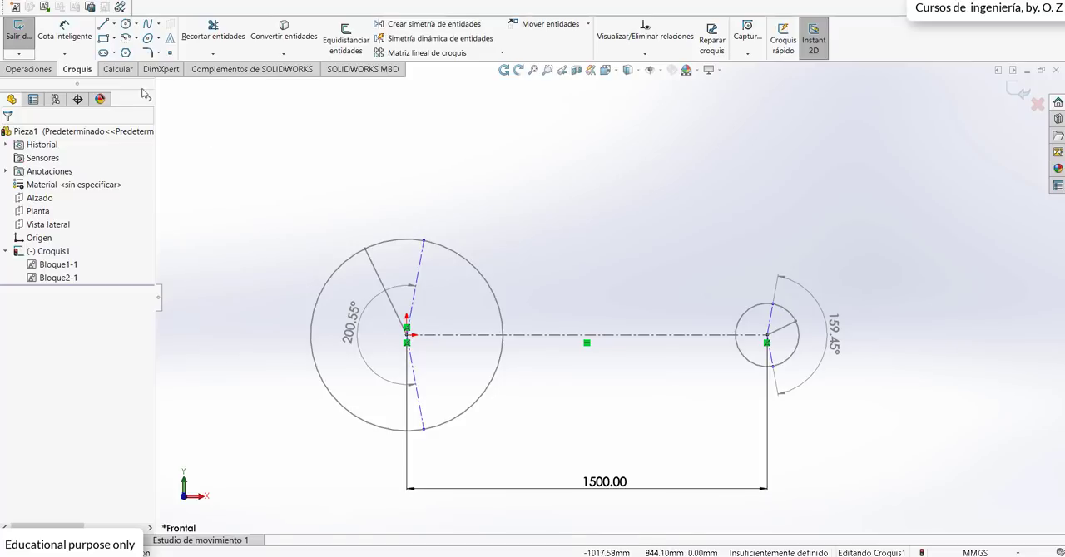
Step: Sketch a circle of about 106 mm radius above and between the pulleys, with a line about 404 mm long from its center toward the upper left
click(125, 25)
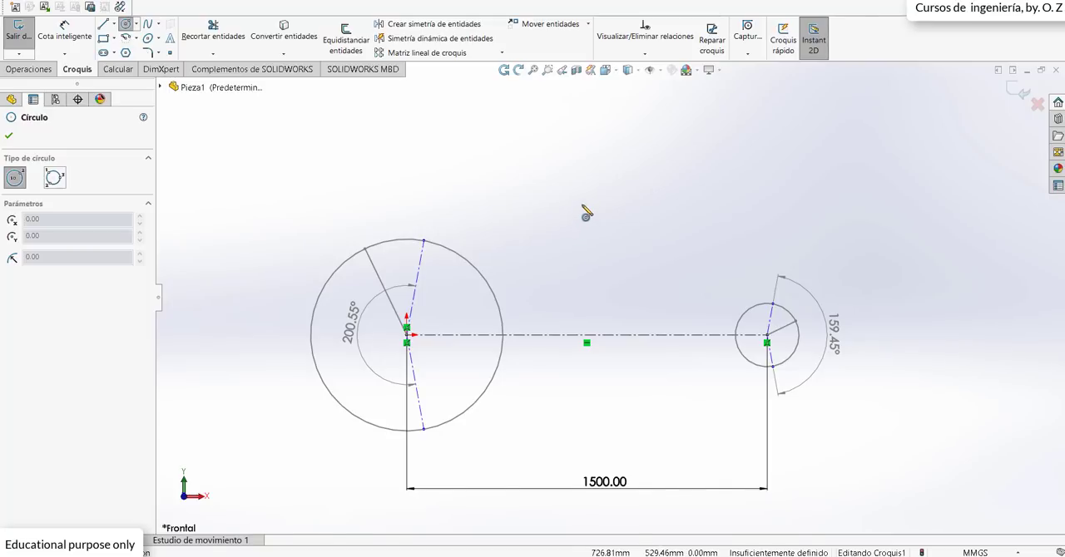
click(594, 216)
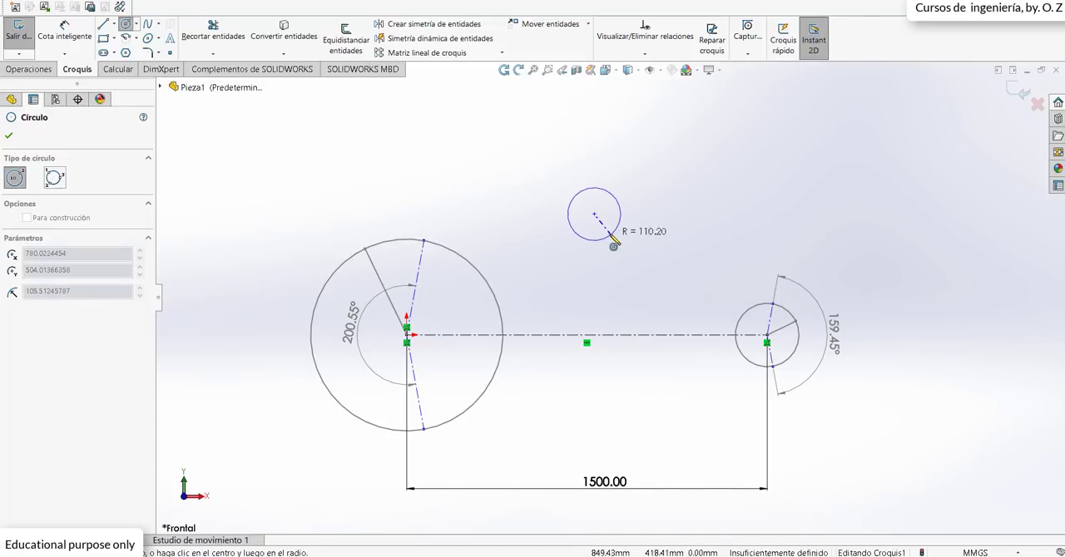
click(595, 253)
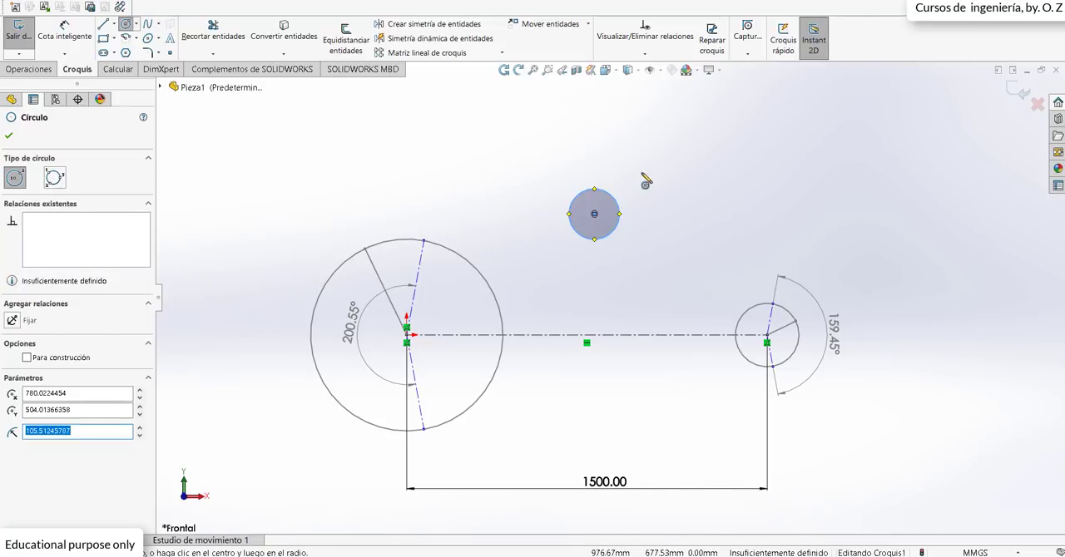
click(103, 26)
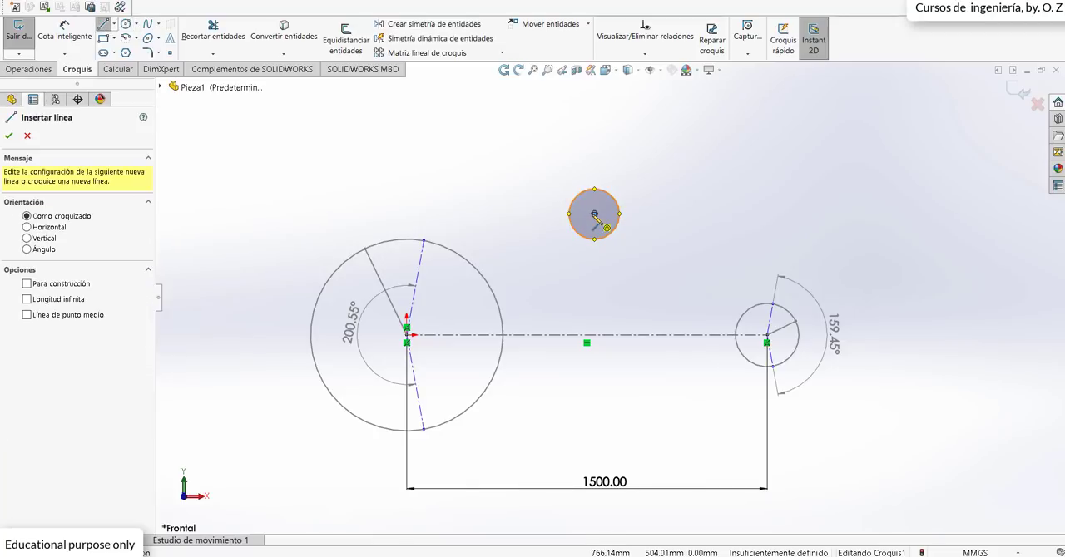
click(594, 214)
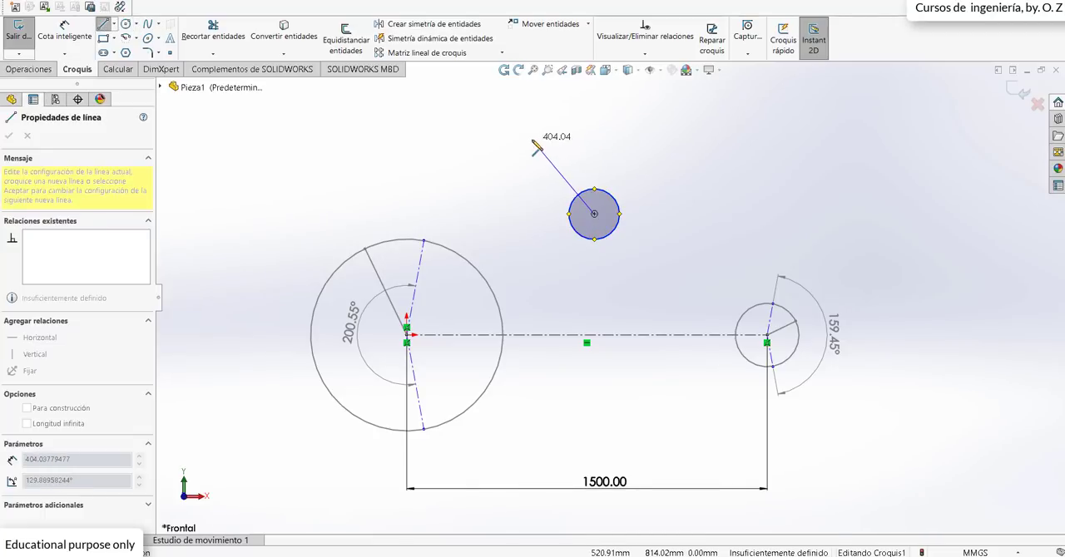
click(533, 141)
key(Escape)
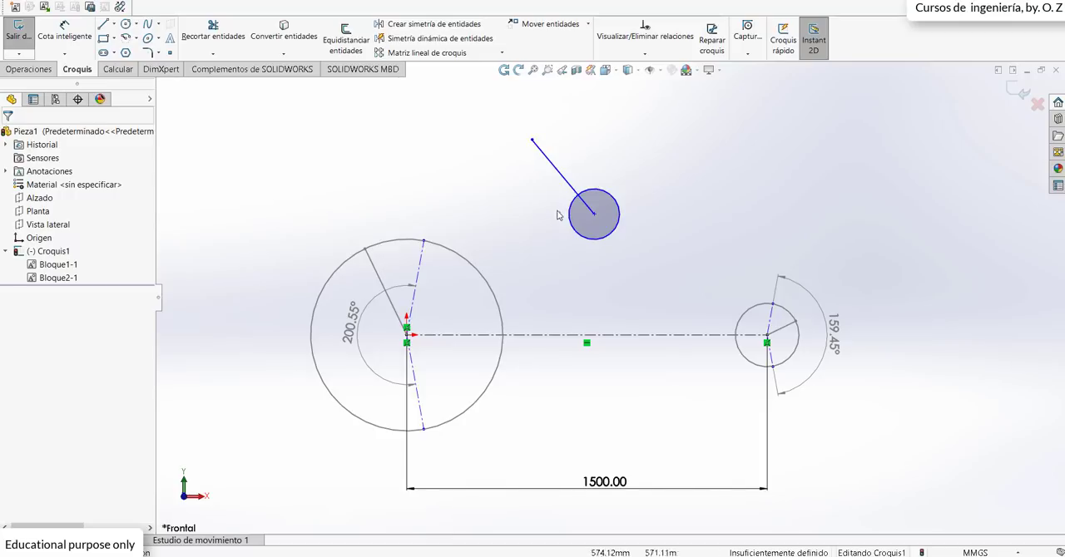
Step: Create a block from the new circle and the line starting at its center
click(596, 239)
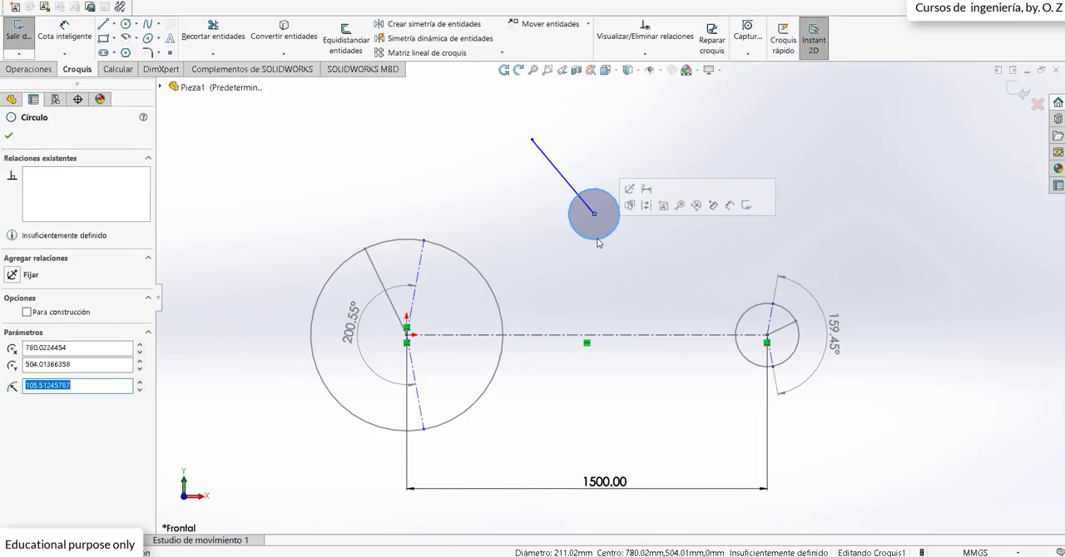
ctrl+click(556, 174)
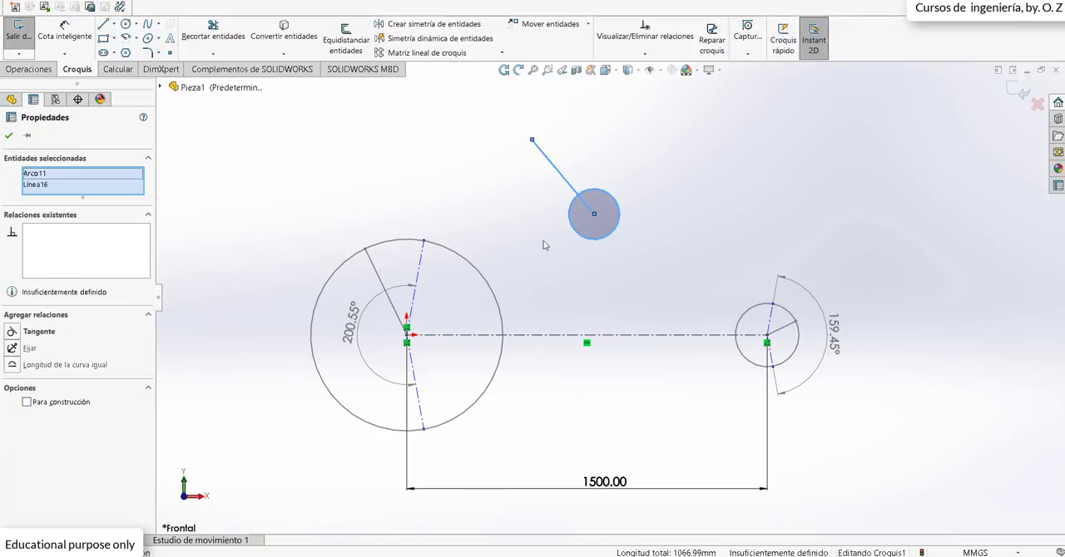
click(14, 8)
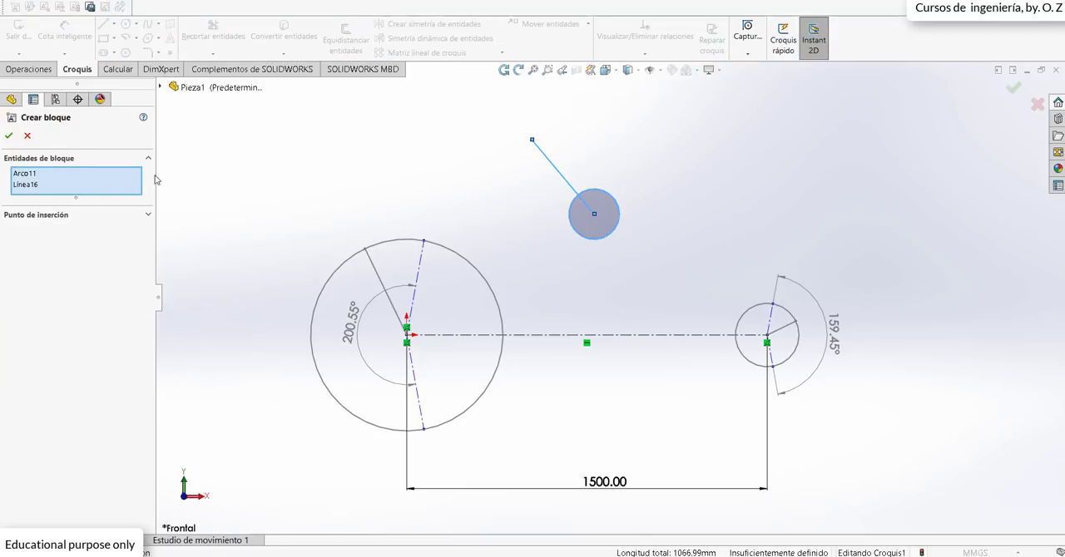
click(8, 135)
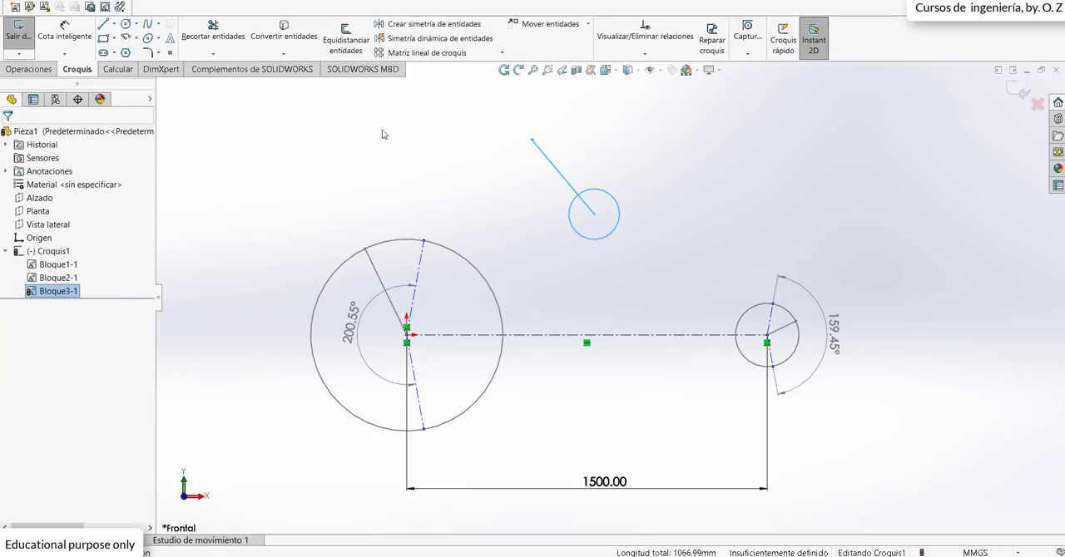
Step: Move the third pulley block slightly lower, keeping it above and between the two main pulleys
click(542, 189)
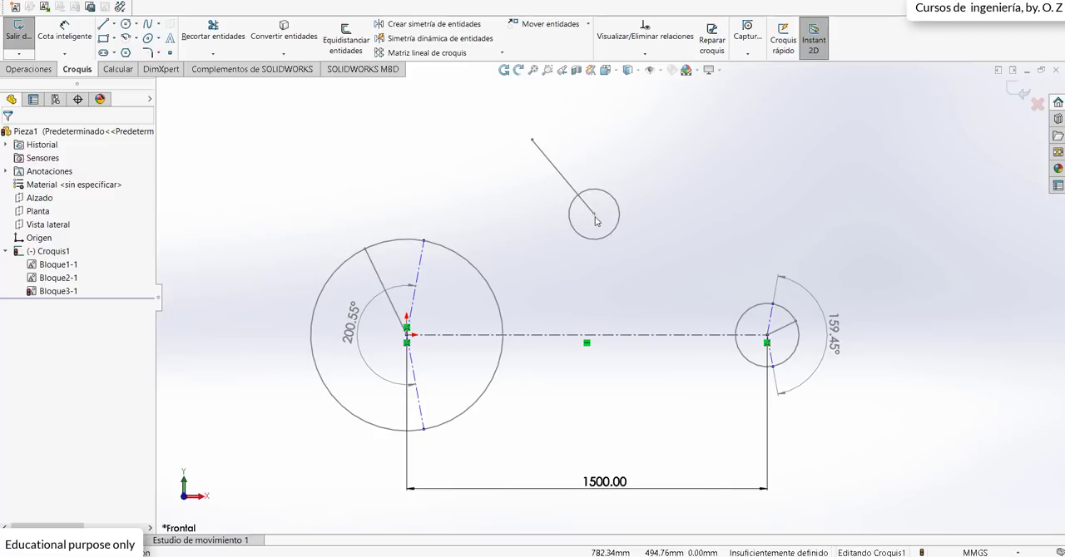
mouse_move(593, 234)
mouse_down()
mouse_move(574, 247)
mouse_move(615, 261)
mouse_move(620, 237)
mouse_move(646, 241)
mouse_move(610, 195)
mouse_move(584, 218)
mouse_move(624, 226)
mouse_move(610, 226)
mouse_up()
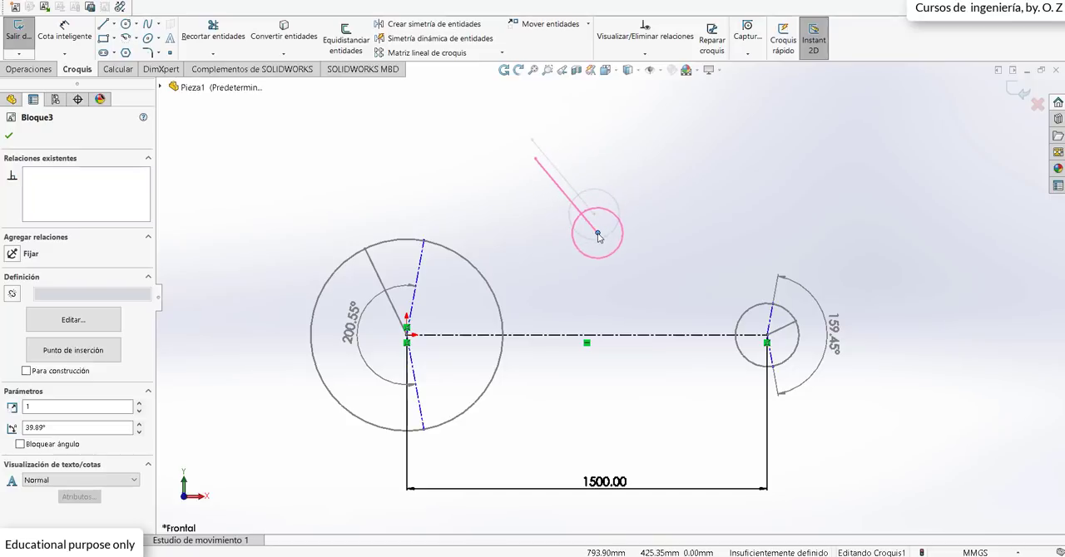
click(602, 230)
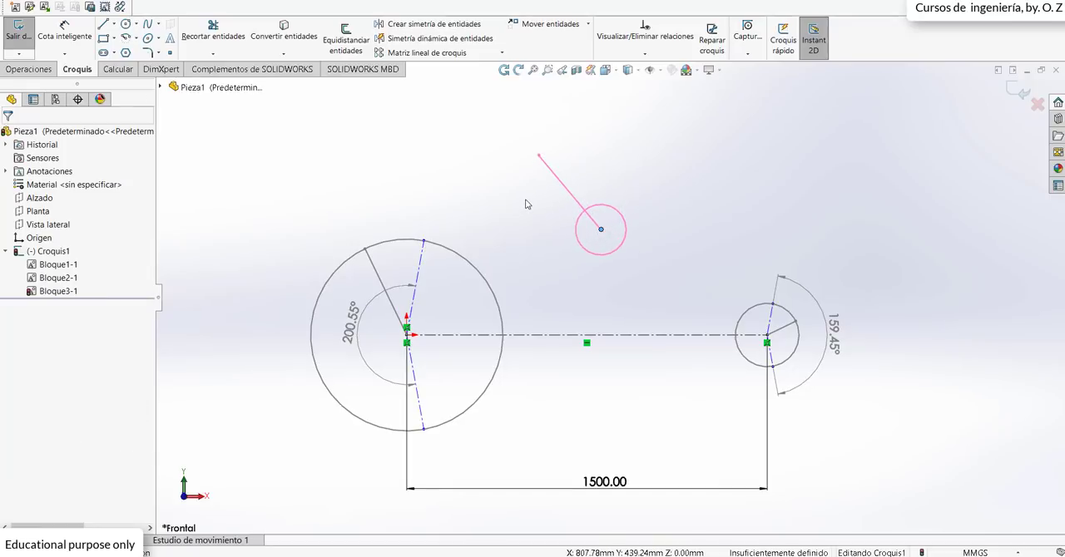
Step: Fix the outer endpoint of the third pulley's line and swing the pulley about that point
click(541, 158)
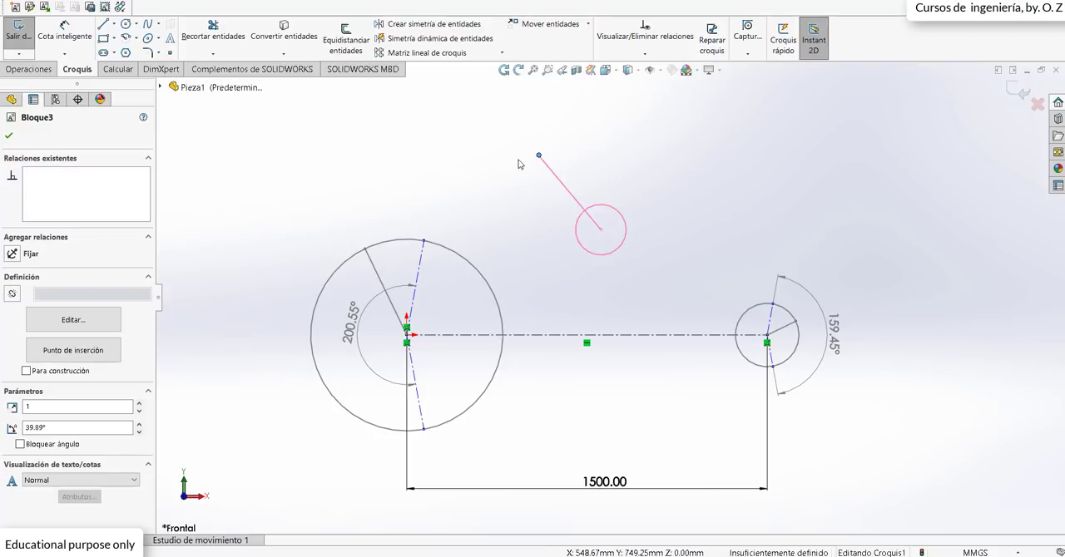
click(13, 254)
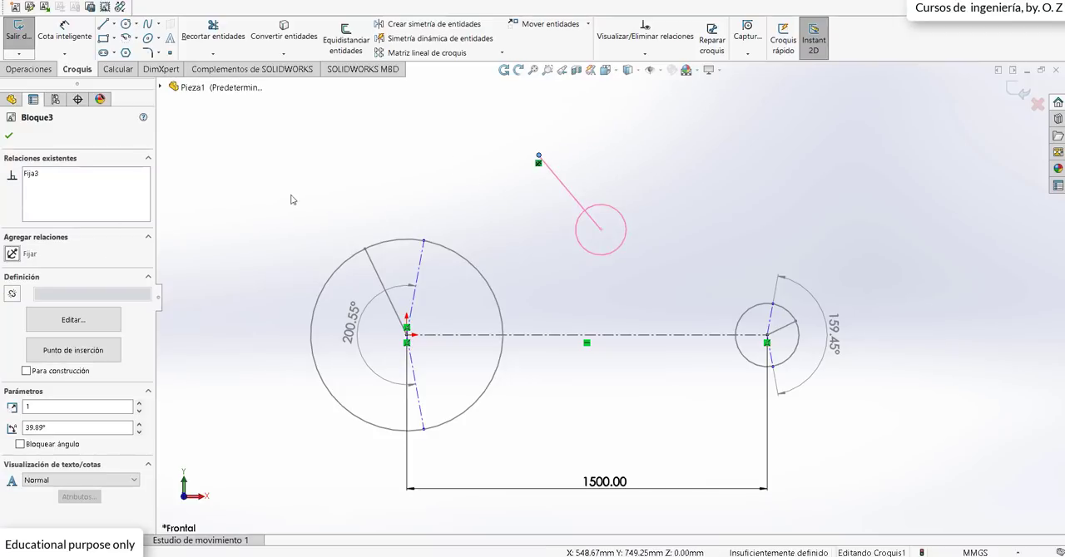
click(9, 137)
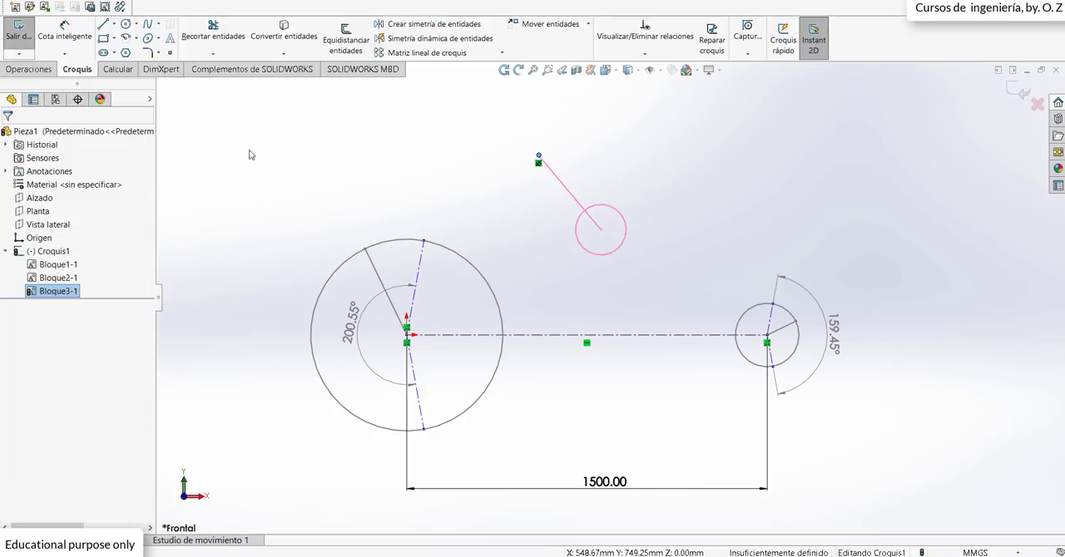
click(603, 234)
drag(604, 234, 629, 289)
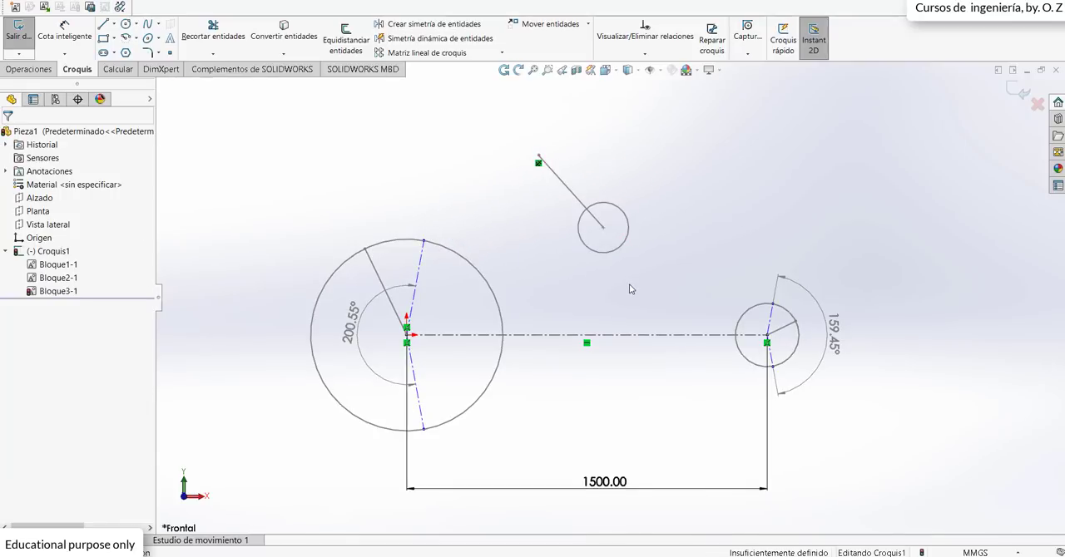
Step: Create a belt around the large, small and third pulleys, passing over the third pulley, and swing that pulley slightly toward the large one
click(121, 7)
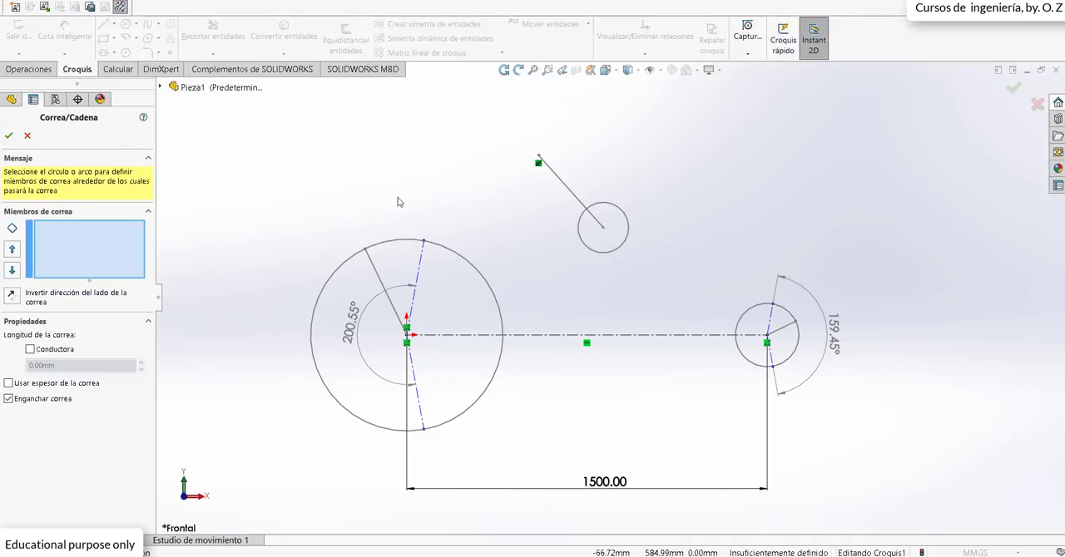
click(457, 254)
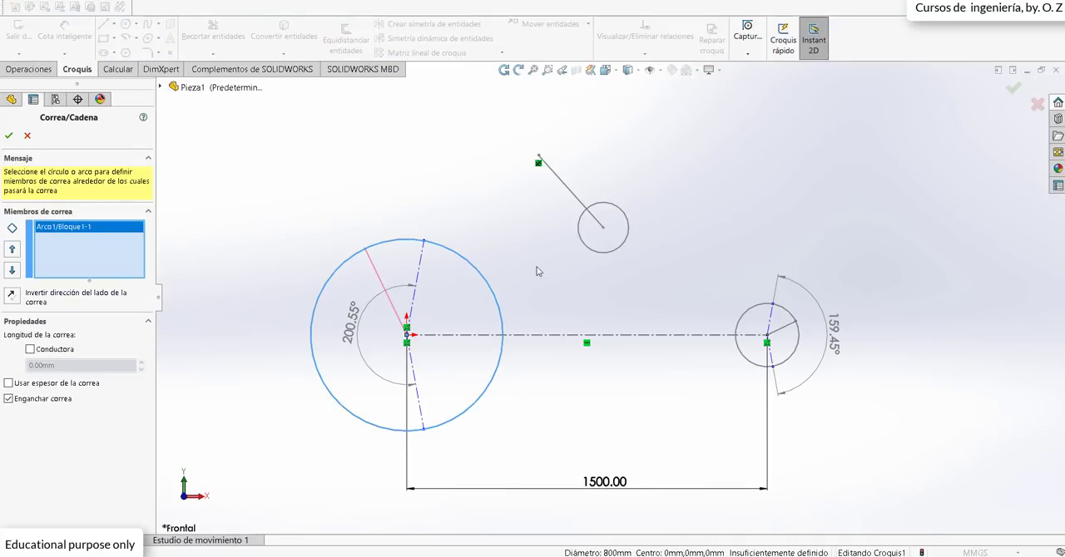
click(752, 315)
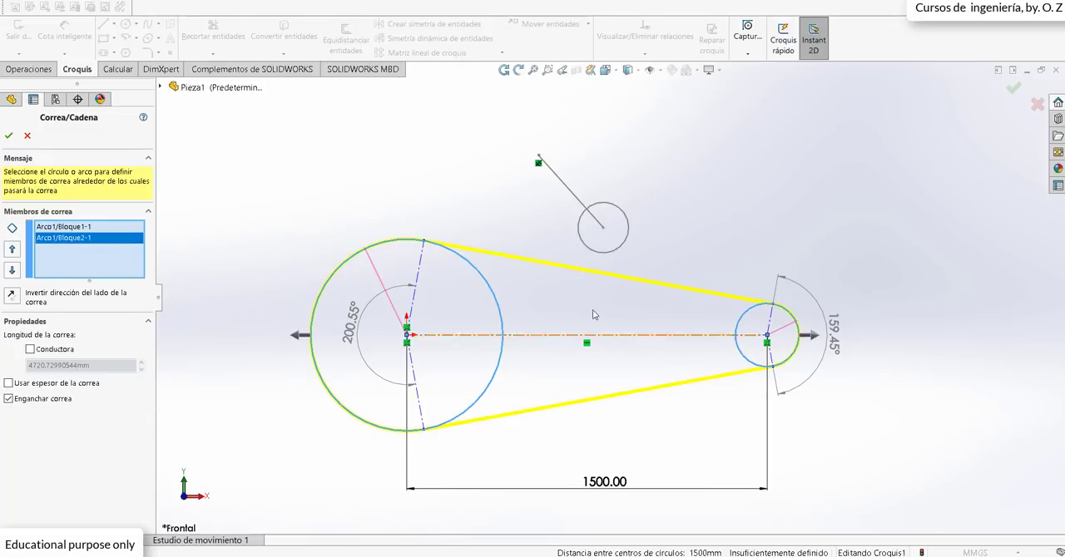
click(600, 253)
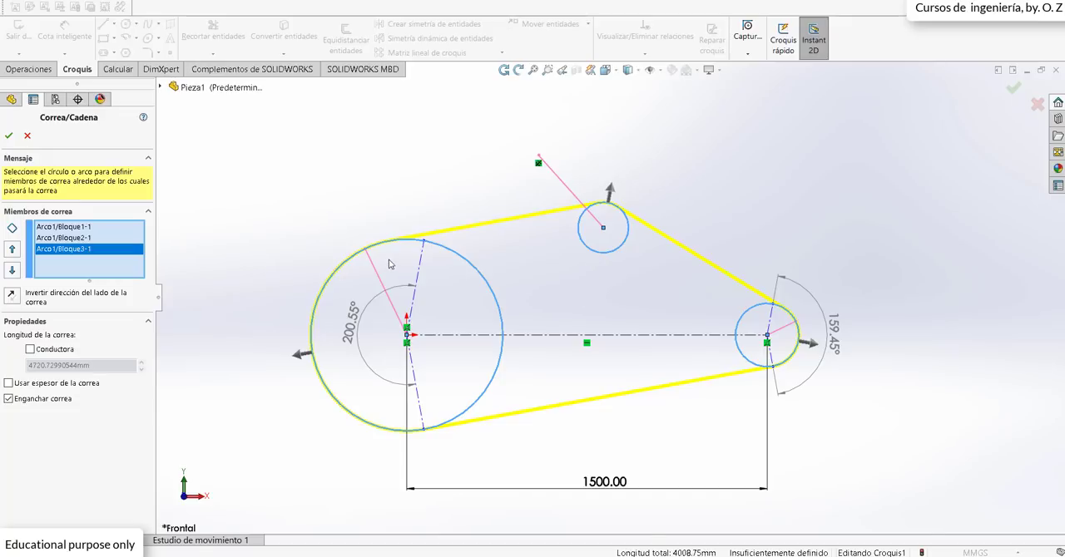
click(611, 191)
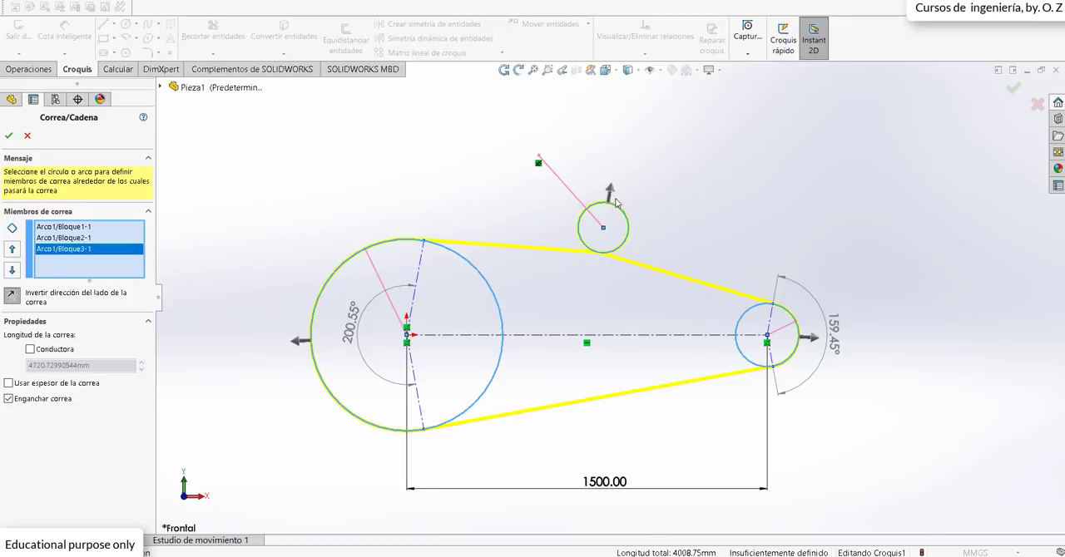
click(609, 192)
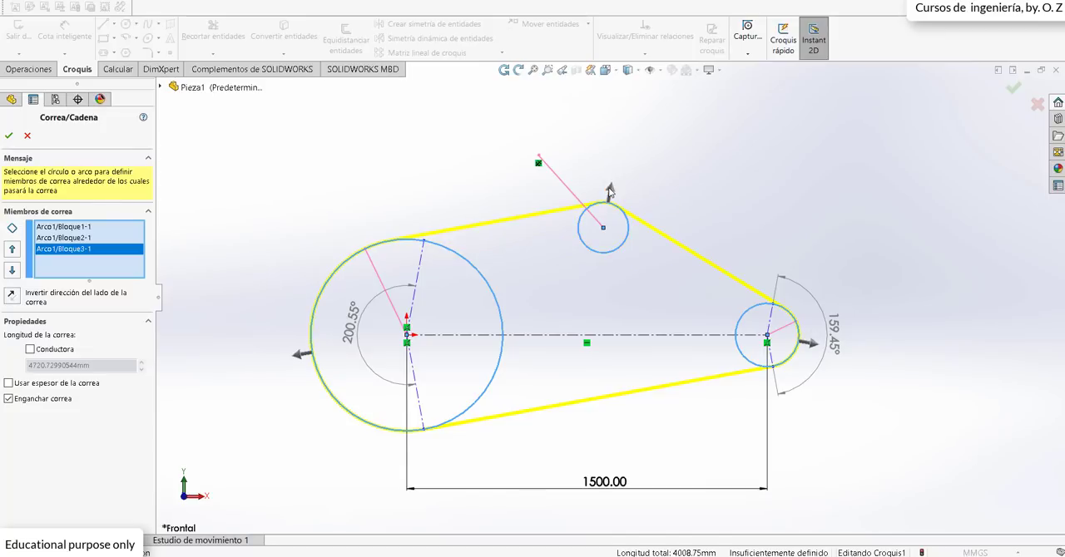
click(609, 191)
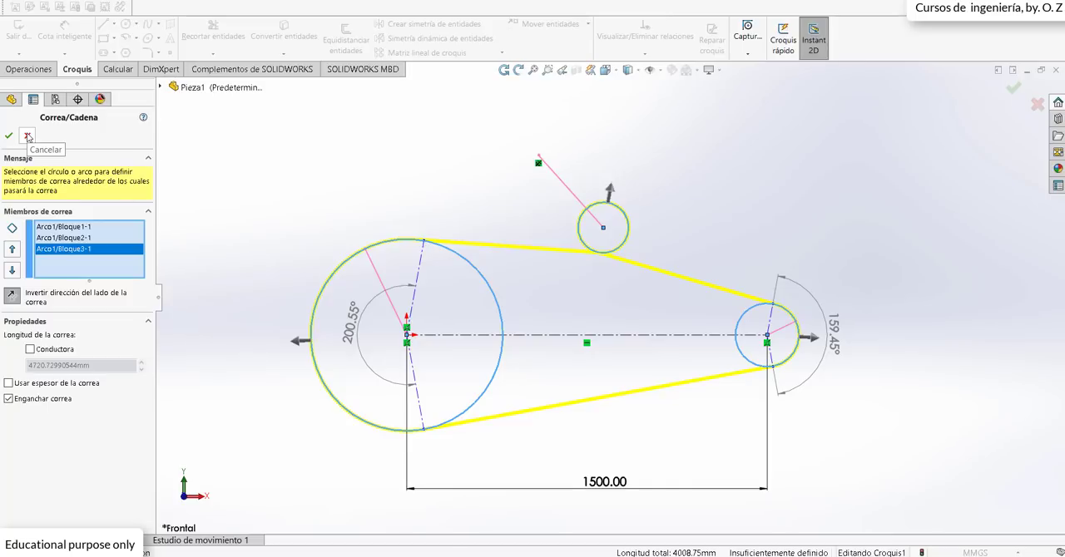
click(611, 192)
click(9, 136)
mouse_move(604, 230)
mouse_down()
mouse_move(621, 145)
mouse_move(586, 175)
mouse_move(597, 234)
mouse_move(618, 215)
mouse_move(586, 246)
mouse_move(613, 218)
mouse_move(609, 169)
mouse_move(582, 174)
mouse_move(599, 169)
mouse_move(604, 232)
mouse_move(606, 172)
mouse_move(593, 235)
mouse_up()
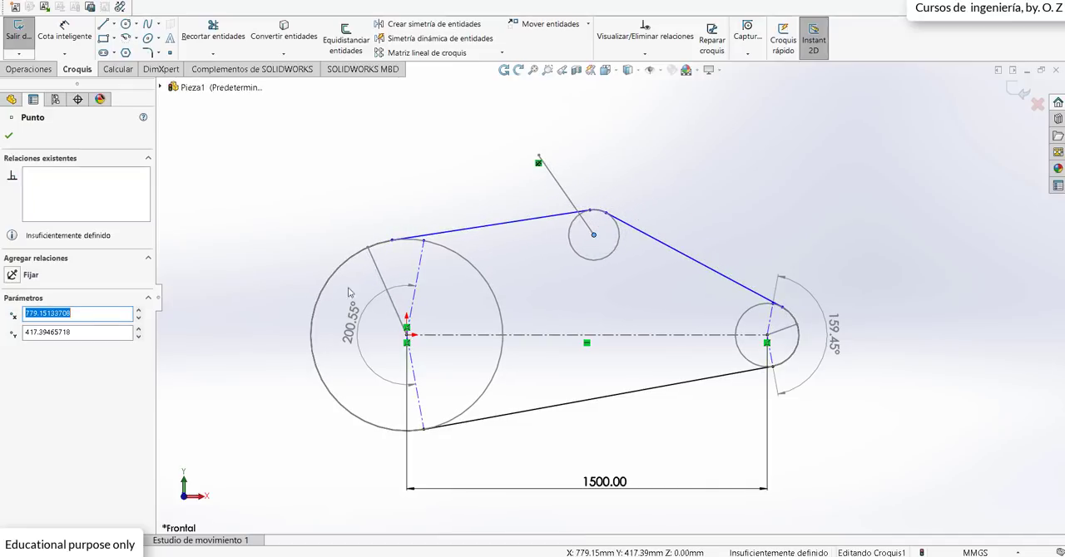
click(9, 139)
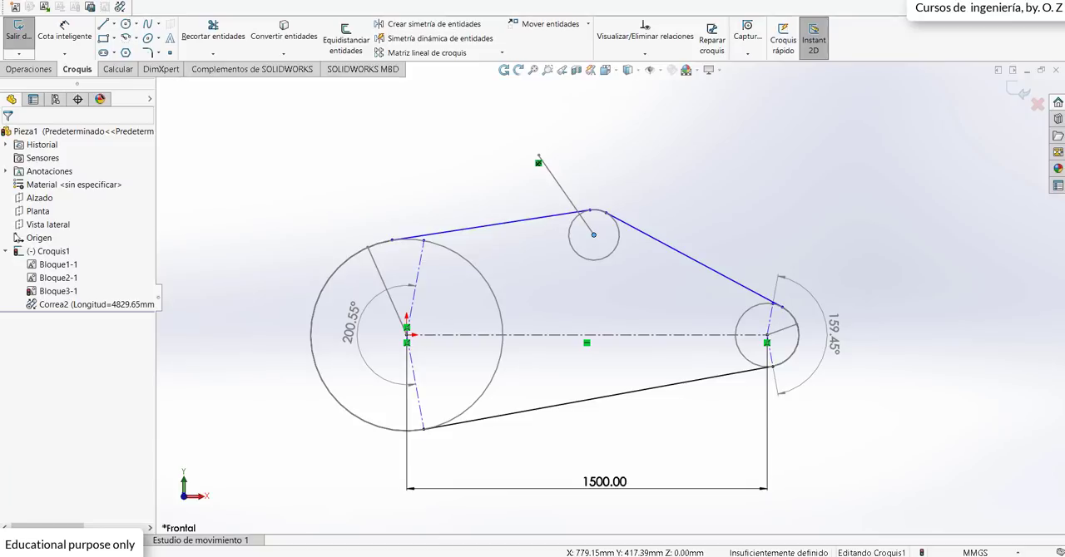
Step: Delete the belt Correa2 and remove the Fix relation from the outer endpoint of the third pulley's line
click(108, 306)
key(Delete)
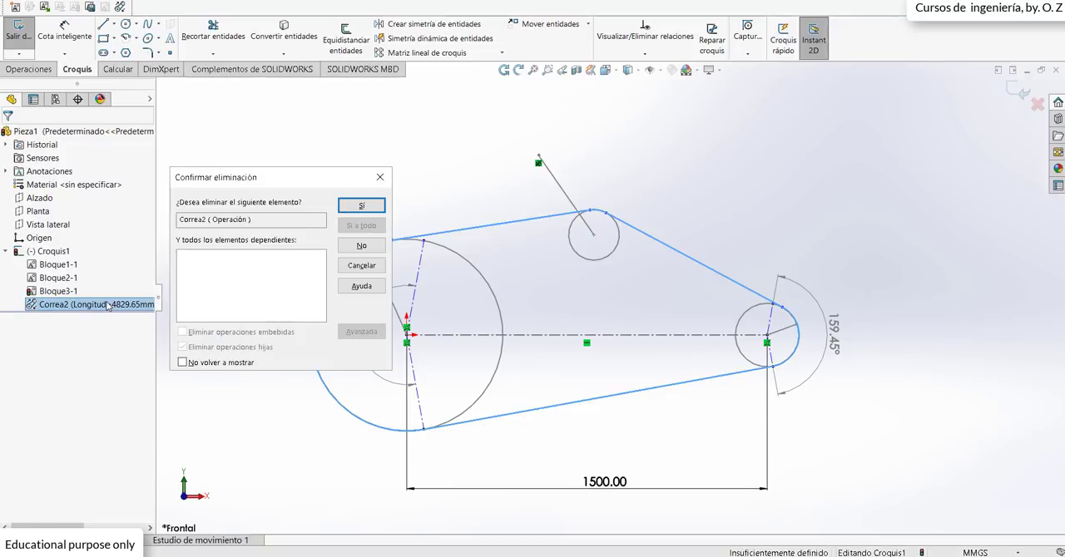
click(360, 207)
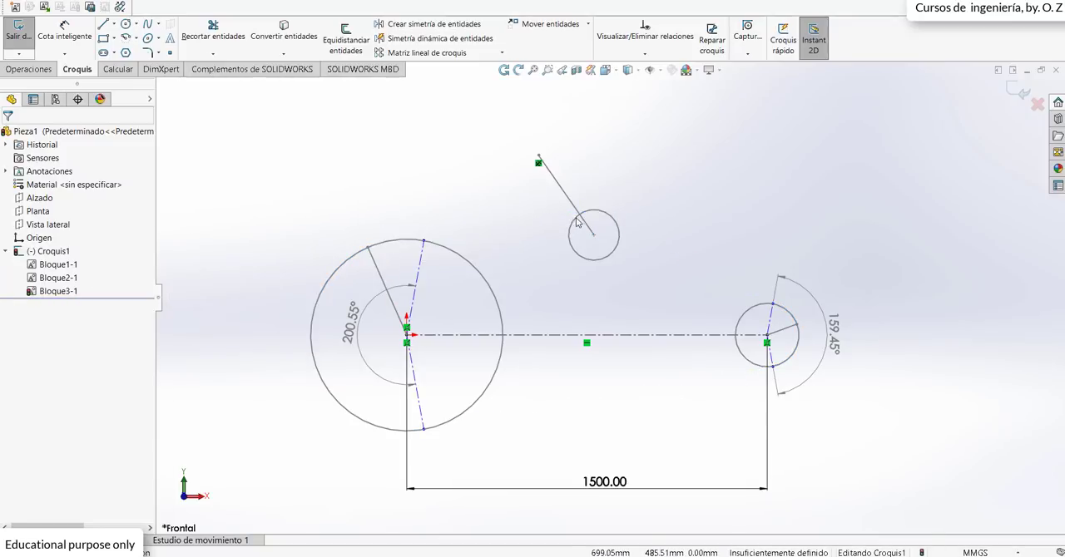
click(595, 241)
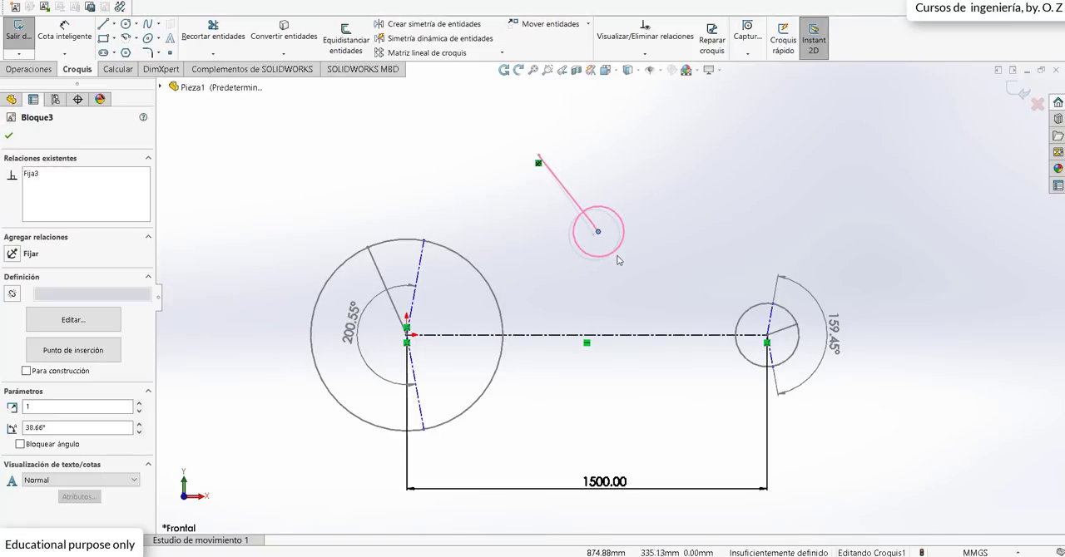
click(538, 163)
key(Delete)
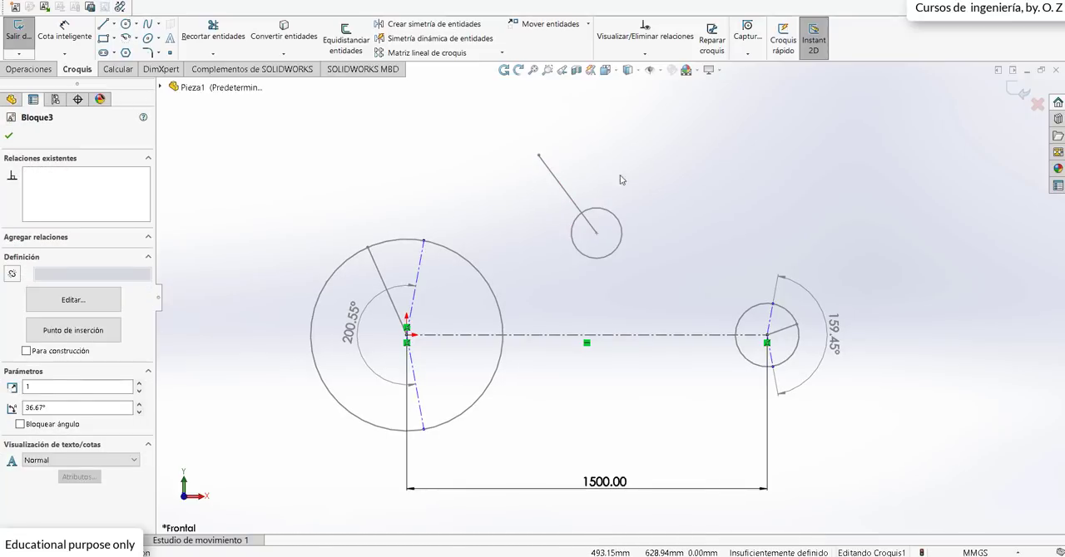
Step: Edit the third pulley's block to shrink its circle, lower the circle's center, and reposition the line's outer endpoint
mouse_move(538, 156)
mouse_down()
mouse_move(578, 159)
mouse_move(574, 171)
mouse_move(565, 149)
mouse_move(558, 161)
mouse_up()
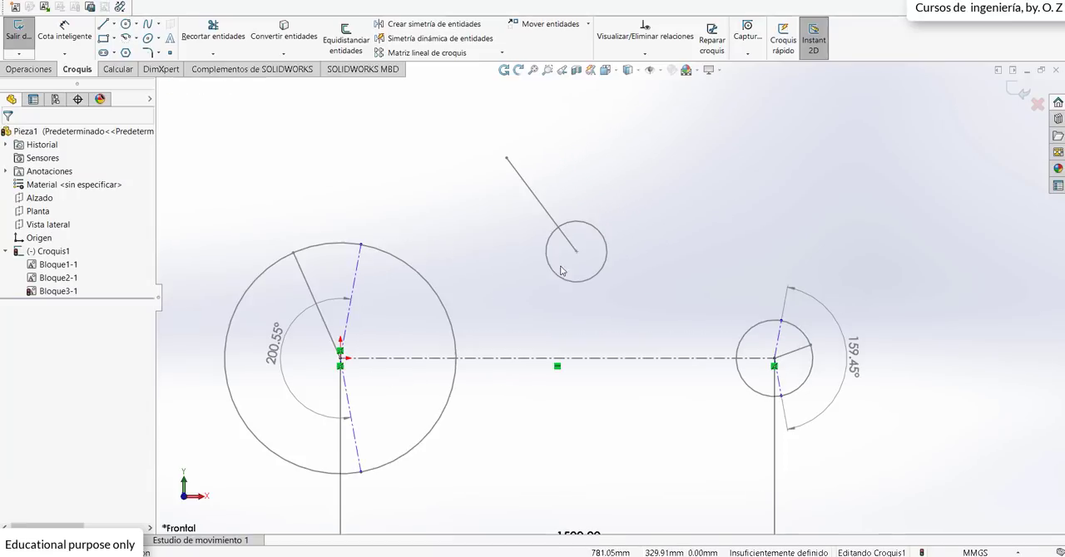
double_click(555, 278)
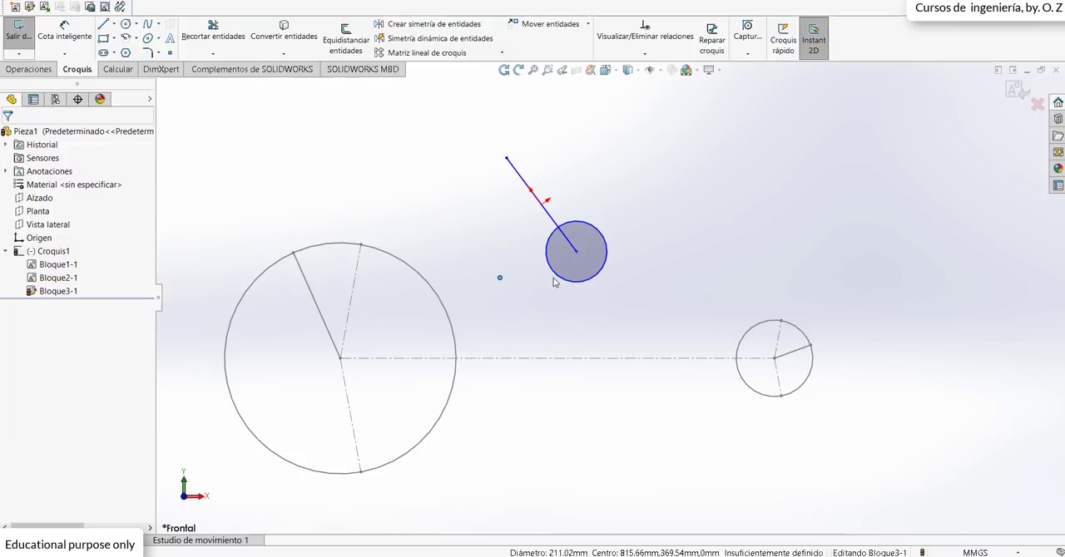
click(580, 284)
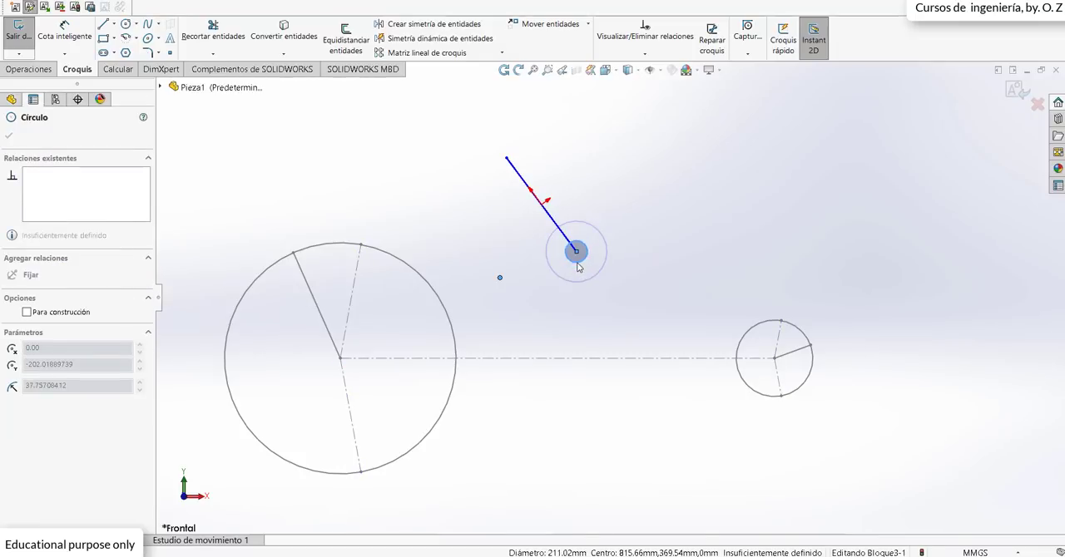
drag(507, 159, 522, 131)
mouse_move(580, 258)
mouse_down()
mouse_move(601, 276)
mouse_move(590, 273)
mouse_up()
click(648, 181)
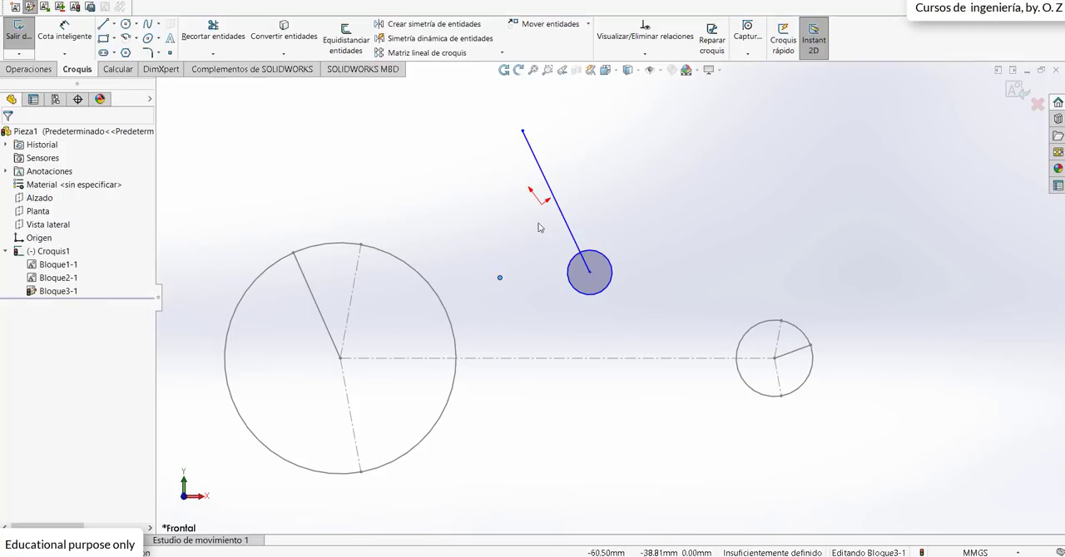
drag(523, 131, 522, 150)
click(639, 207)
click(1010, 93)
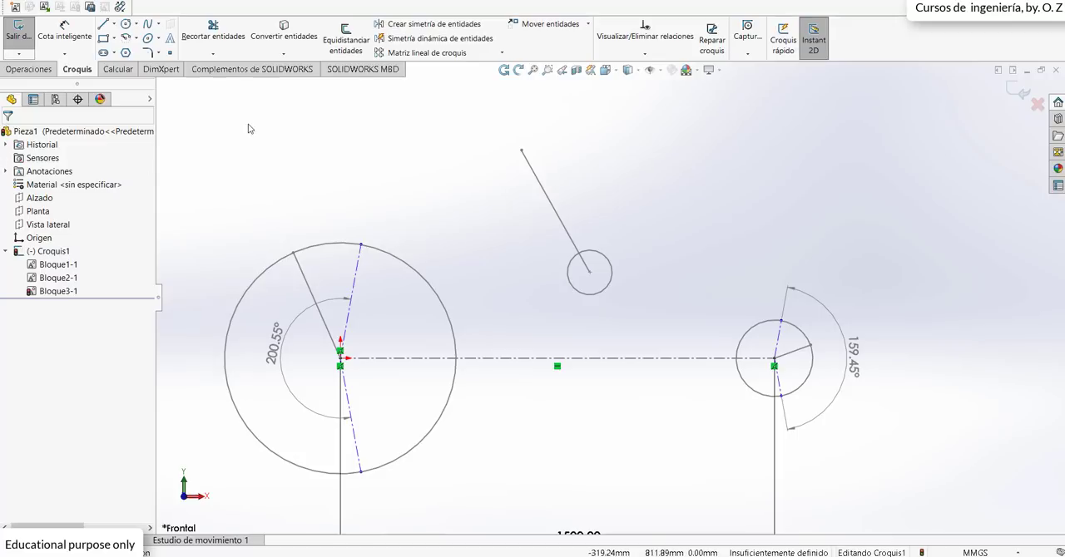
Step: Create a belt around the large, small and third pulleys, with its upper run passing beneath the third pulley
click(121, 9)
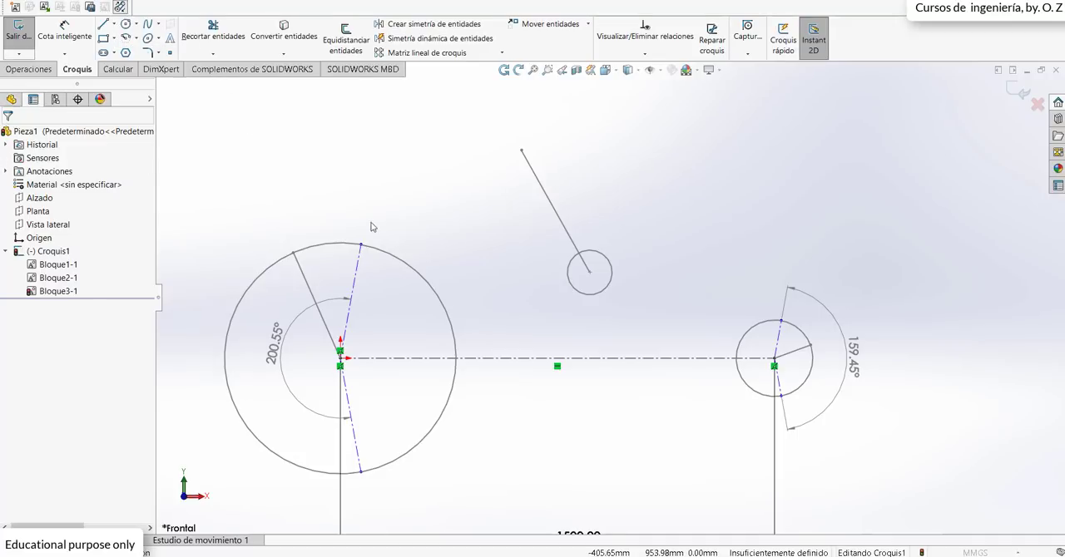
click(428, 284)
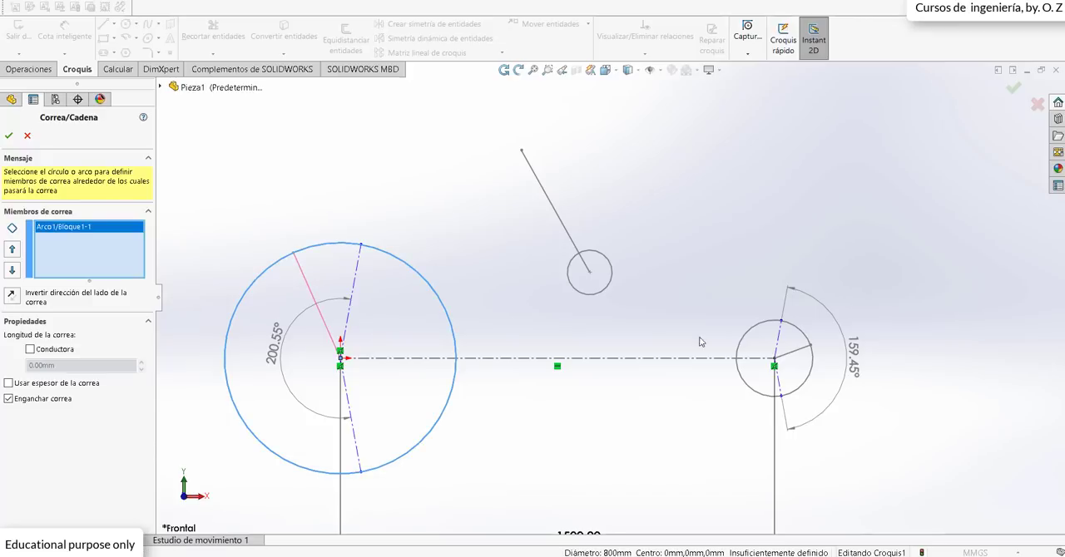
click(741, 352)
click(587, 296)
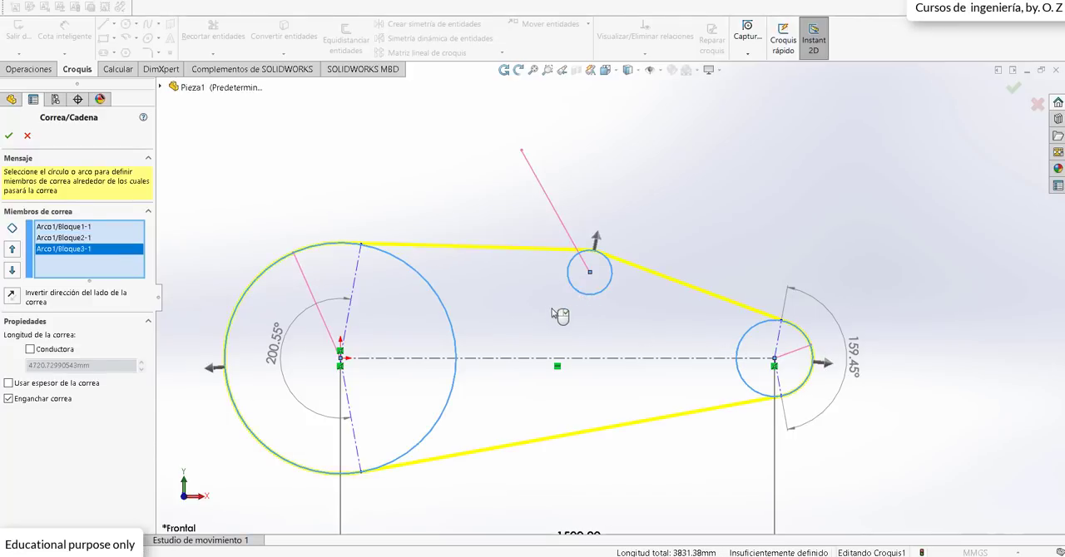
click(596, 239)
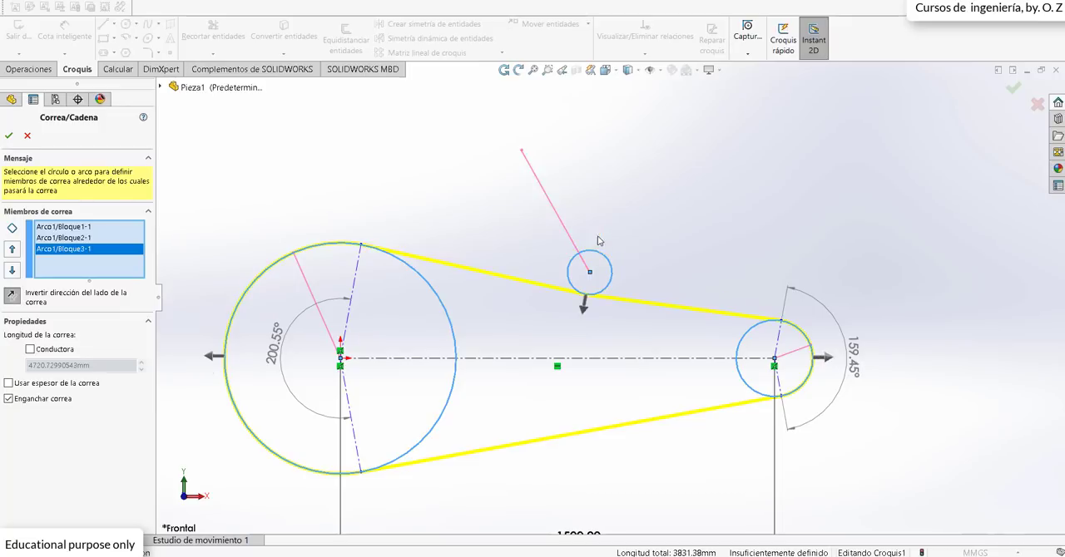
click(9, 135)
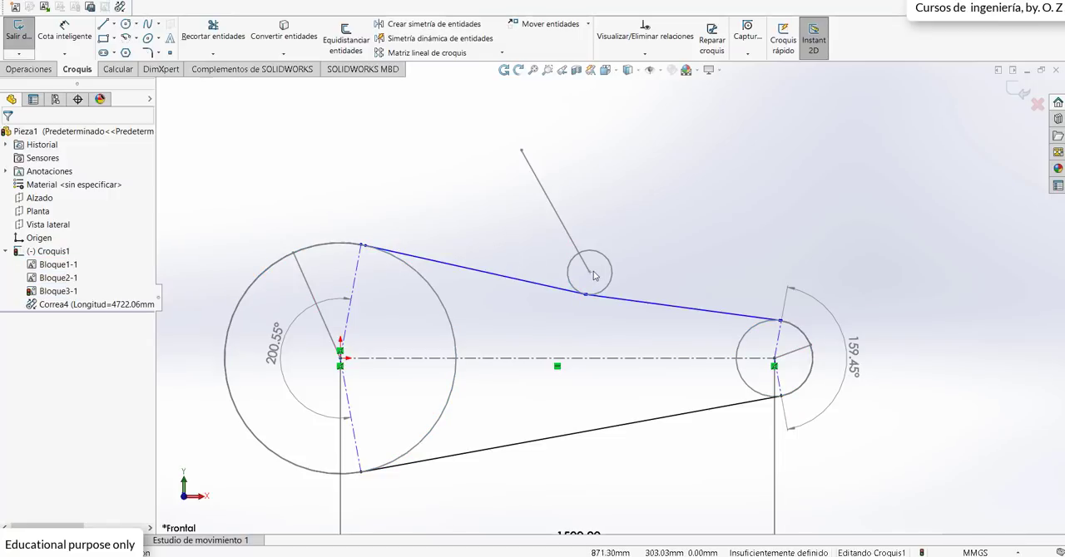
Step: Move the third pulley's center to about X 693 mm, Y 217 mm, and attach the large pulley's radial construction lines to the belt's tangent points
drag(590, 273, 543, 296)
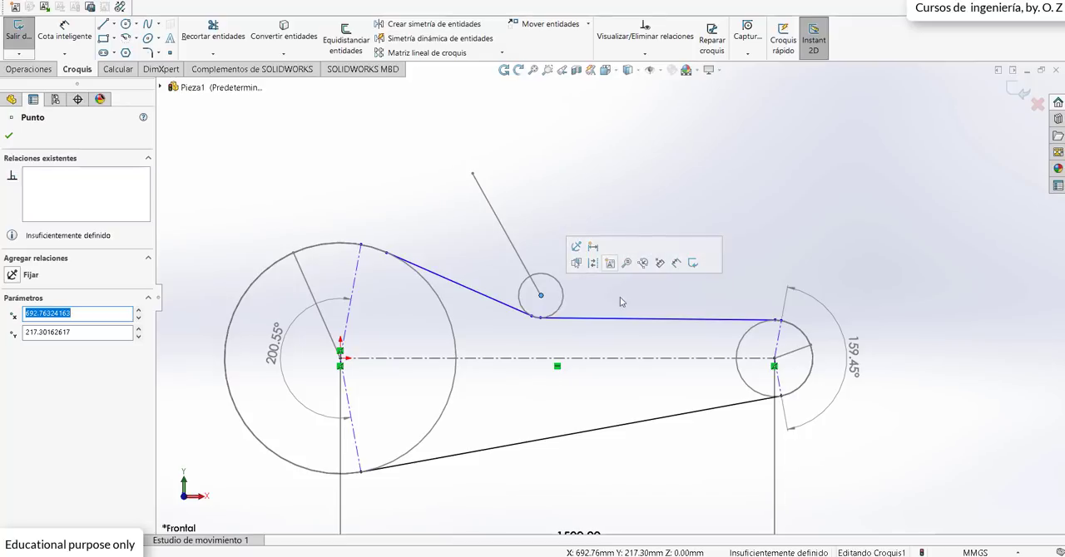
click(625, 299)
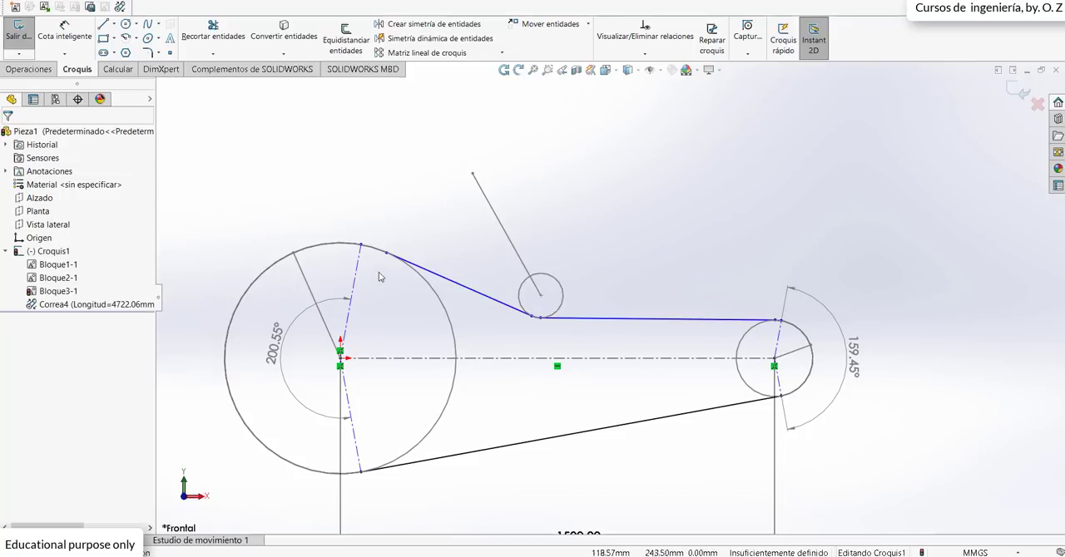
drag(362, 248, 385, 253)
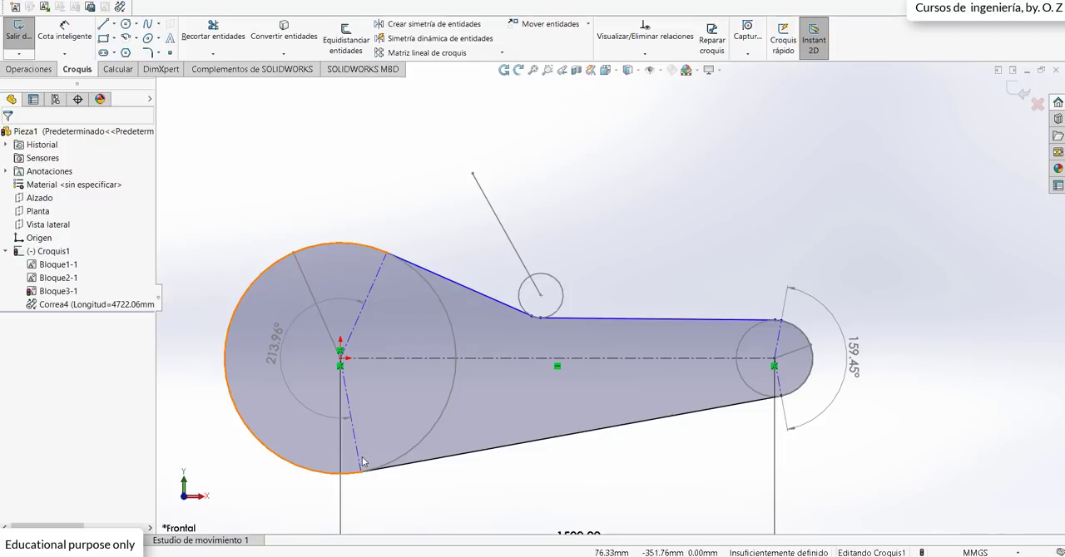
click(362, 471)
click(361, 471)
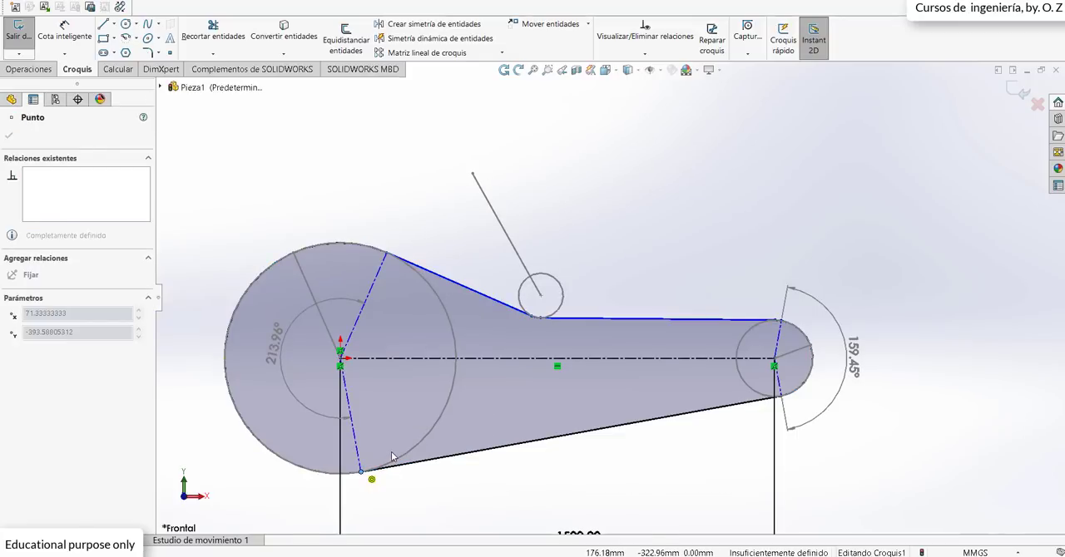
click(457, 493)
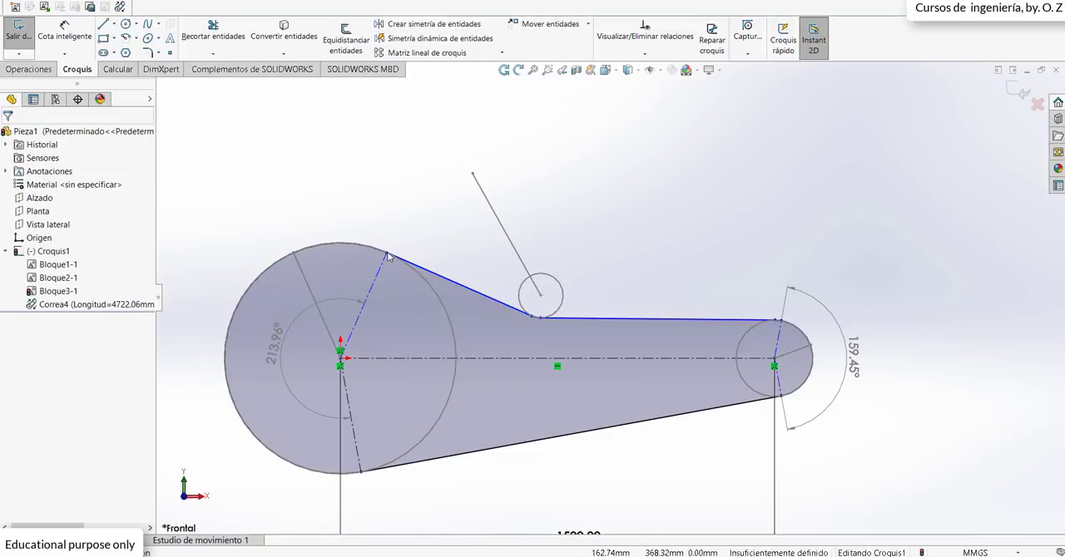
Step: Shift the third pulley toward the large pulley and fix its line's outer endpoint at about X 396 mm, Y 640 mm
mouse_move(398, 260)
mouse_down()
mouse_move(386, 254)
mouse_move(397, 251)
mouse_up()
click(359, 159)
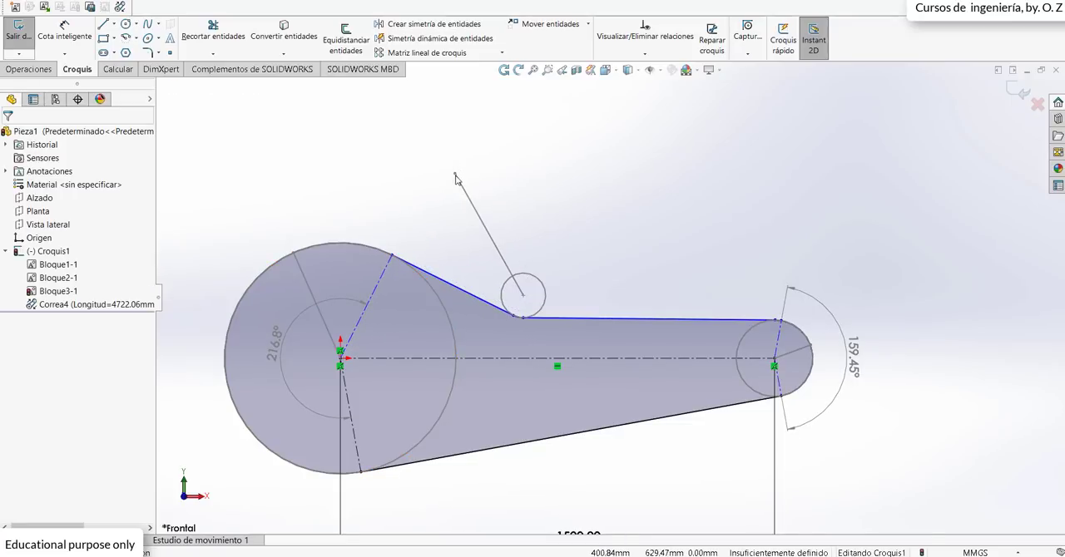
click(455, 176)
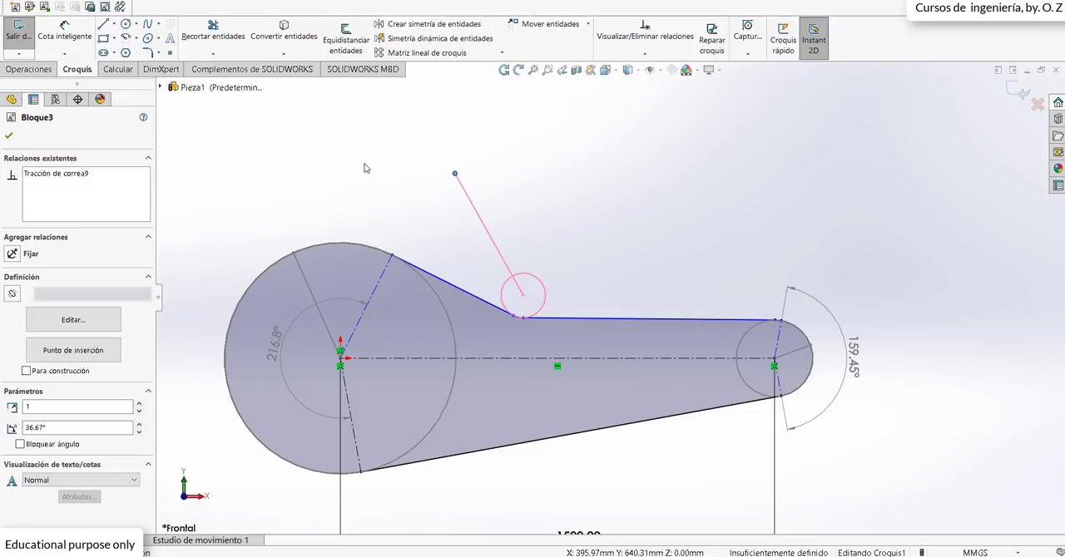
click(447, 179)
click(455, 177)
click(12, 253)
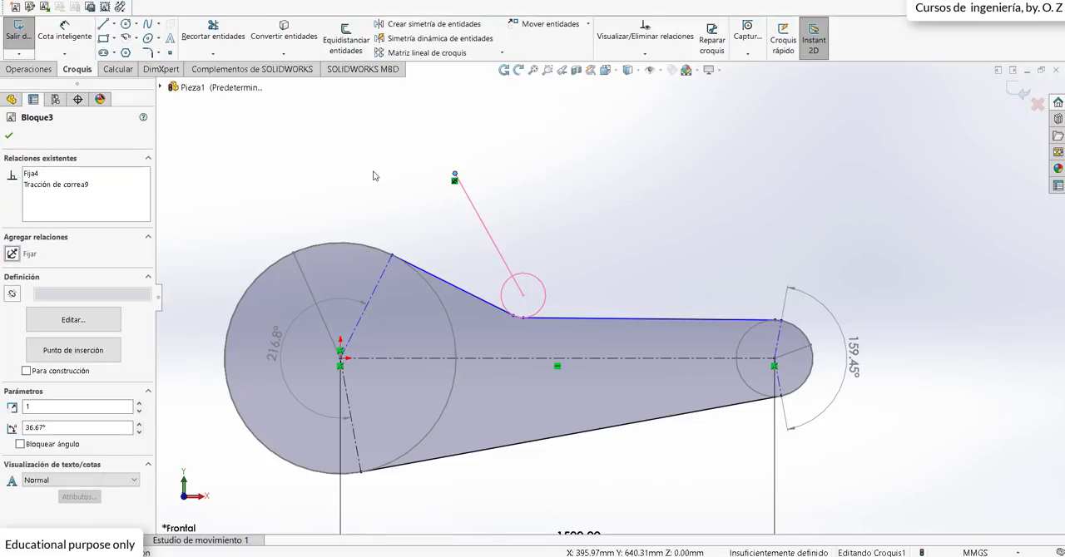
Step: Swing the third pulley about its line's fixed endpoint, moving the circle slightly up and toward the small pulley
click(525, 258)
mouse_move(541, 282)
mouse_down()
mouse_move(548, 273)
mouse_move(527, 297)
mouse_move(539, 282)
mouse_move(532, 289)
mouse_up()
click(724, 283)
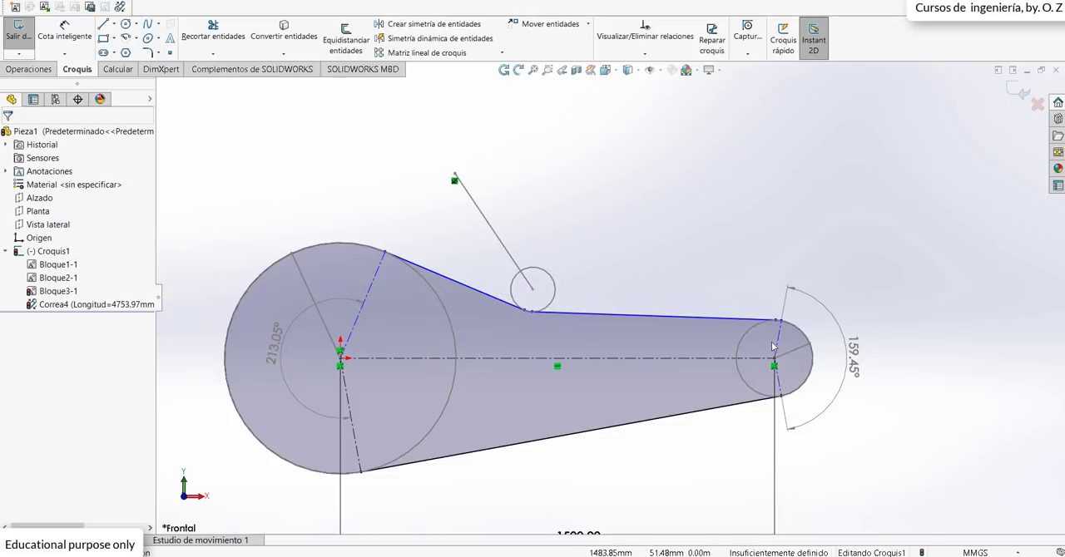
Step: Attach the small pulley's upper and lower radial construction lines to the belt's tangent points, and exit the sketch
mouse_move(781, 320)
mouse_down()
mouse_move(792, 327)
mouse_move(777, 325)
mouse_up()
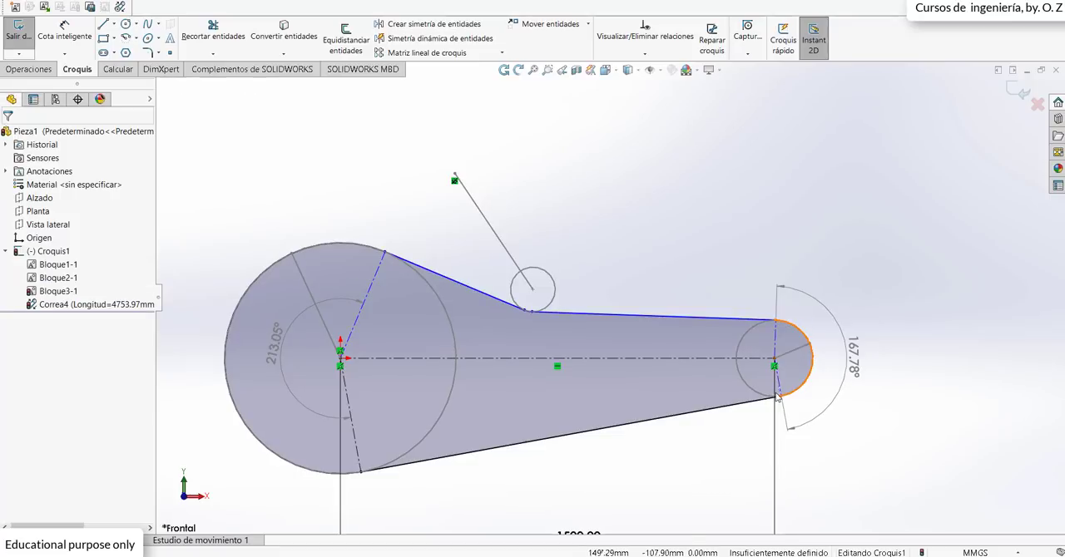
scroll(785, 406, down, 1)
scroll(784, 408, down, 2)
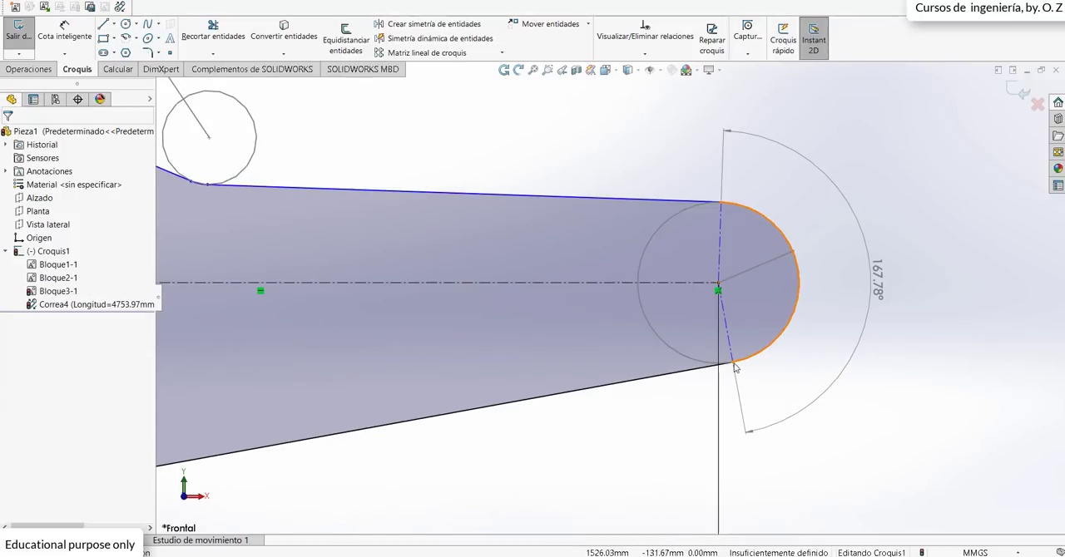
click(732, 359)
click(733, 363)
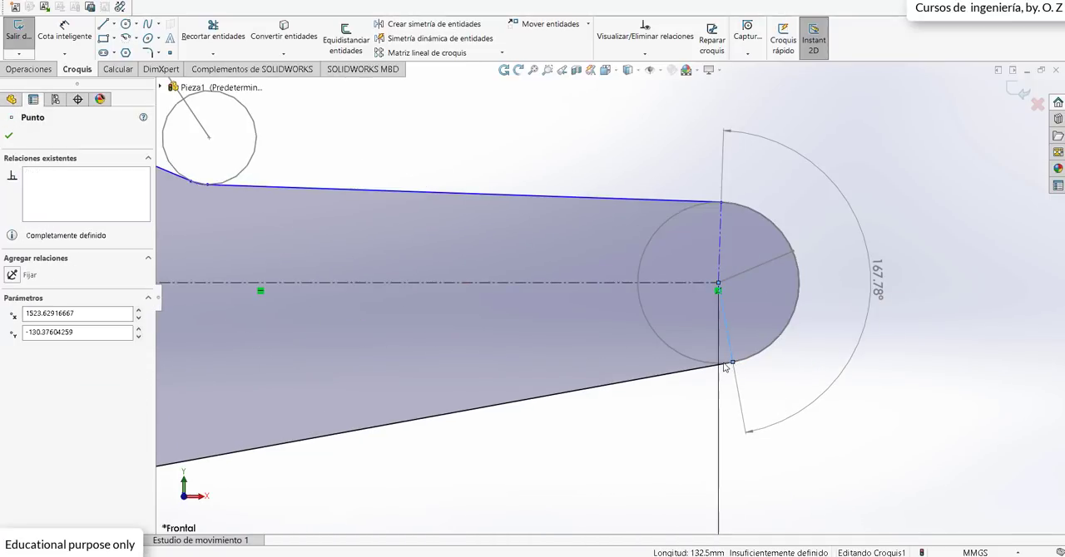
drag(720, 362, 725, 367)
drag(797, 343, 773, 393)
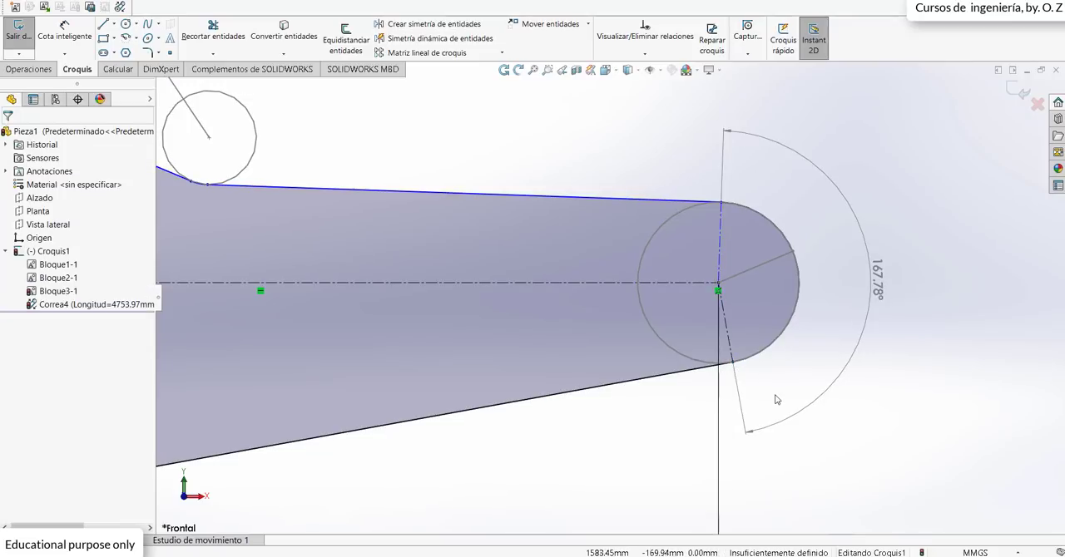
key(f)
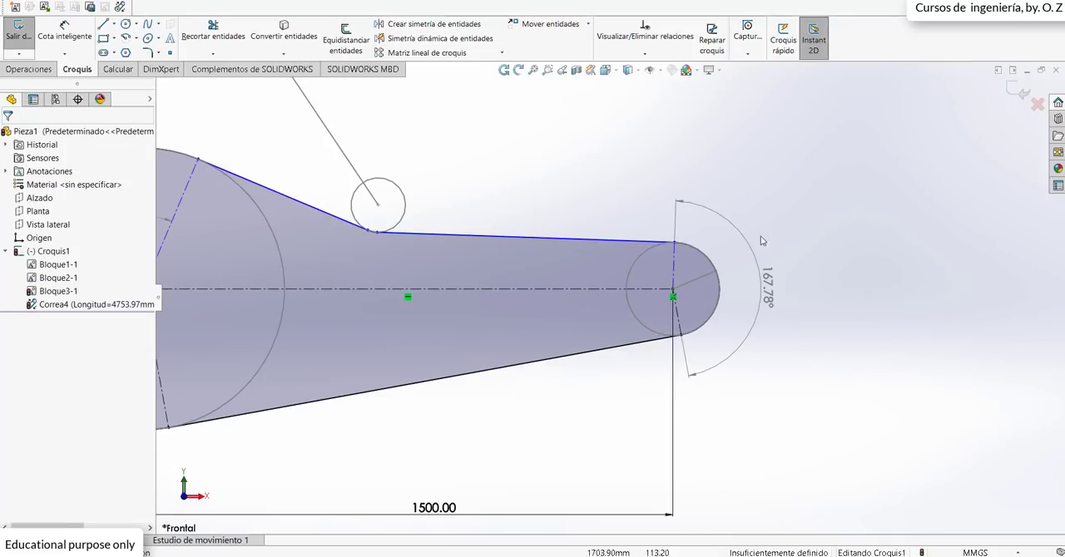
scroll(526, 221, down, 1)
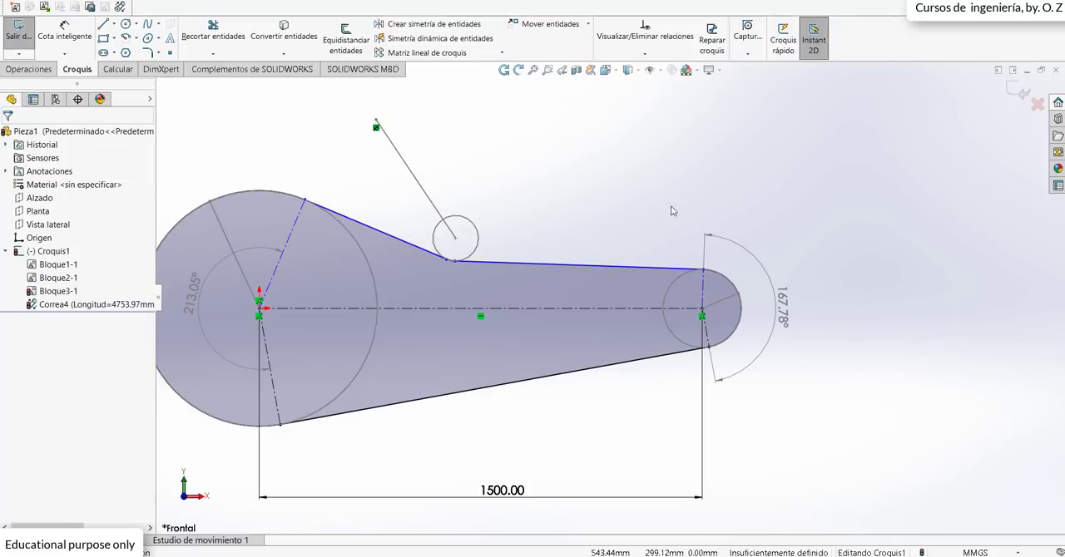
scroll(391, 213, up, 1)
scroll(400, 213, down, 1)
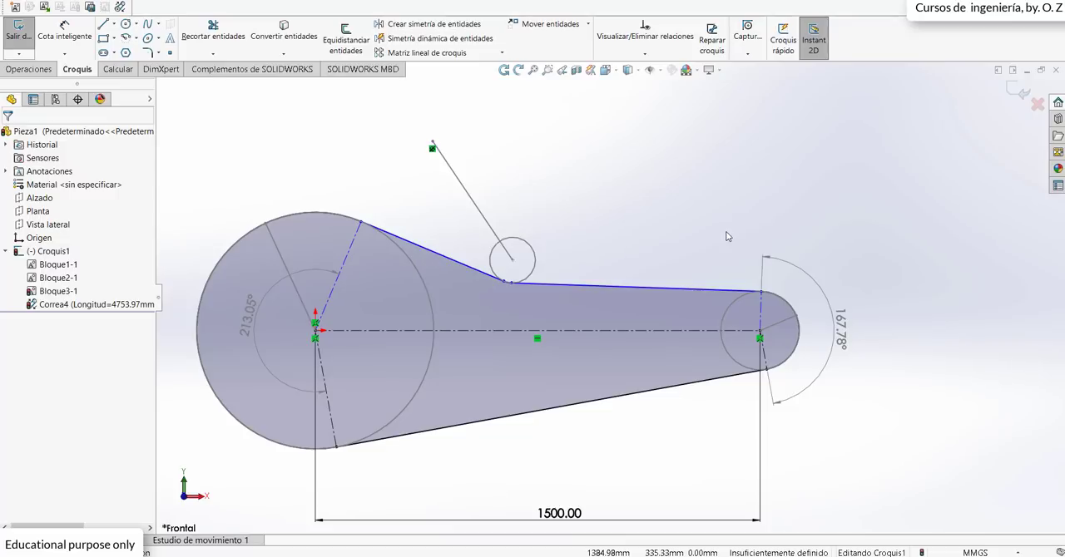
click(1018, 90)
Step: Start a boss extrusion from the belt sketch and clear the full belt outline from the selected contours
key(z)
mouse_move(747, 297)
middle_down()
mouse_move(656, 364)
mouse_move(690, 391)
mouse_move(643, 392)
middle_up()
scroll(442, 352, down, 1)
middle_drag(563, 323, 576, 329)
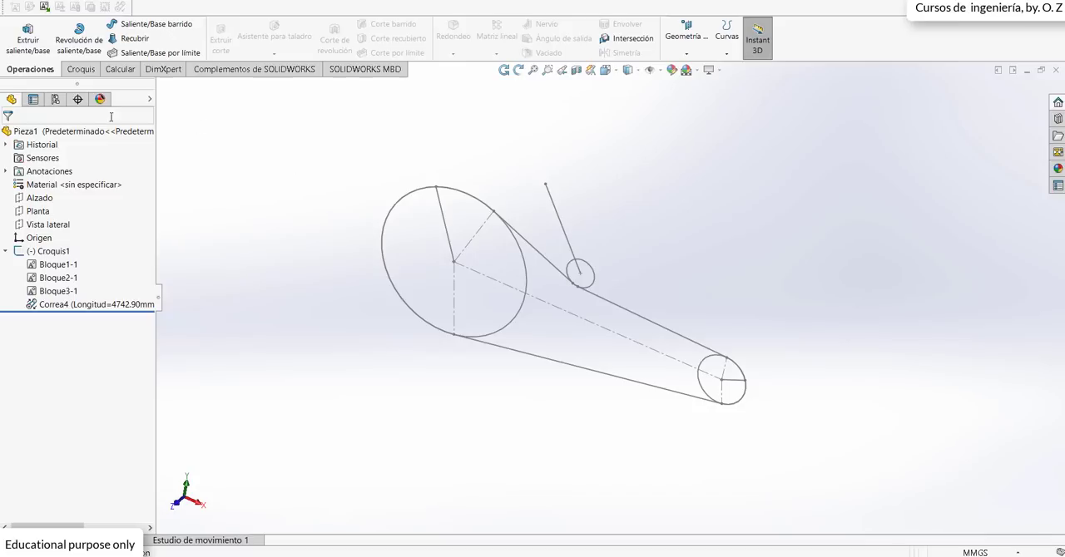
click(28, 38)
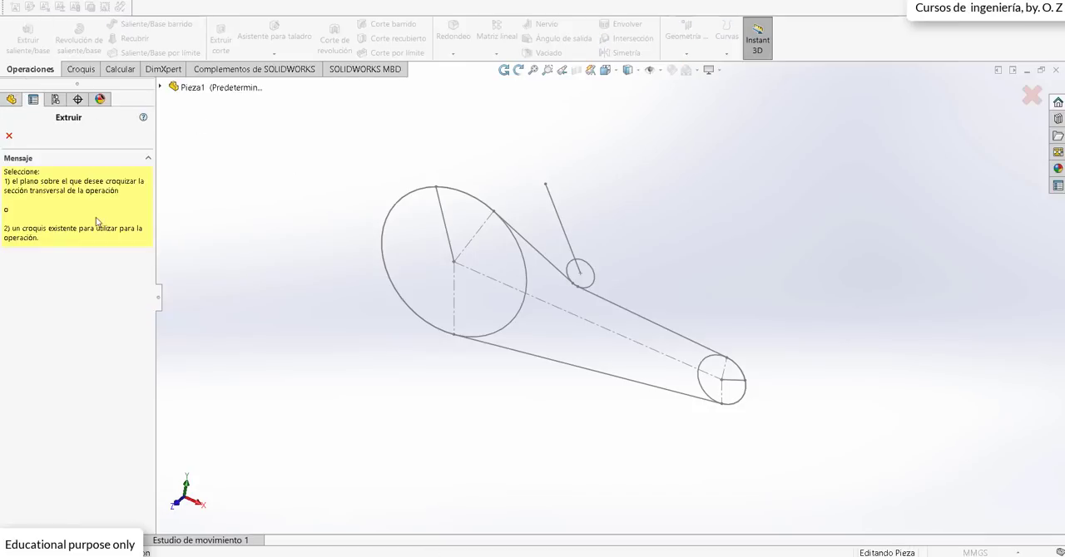
click(390, 236)
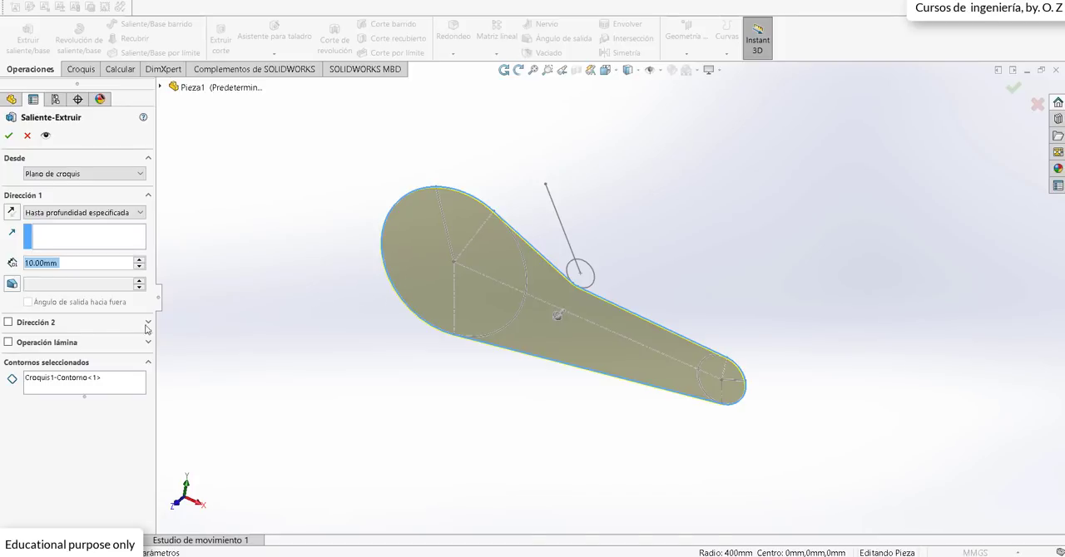
click(98, 379)
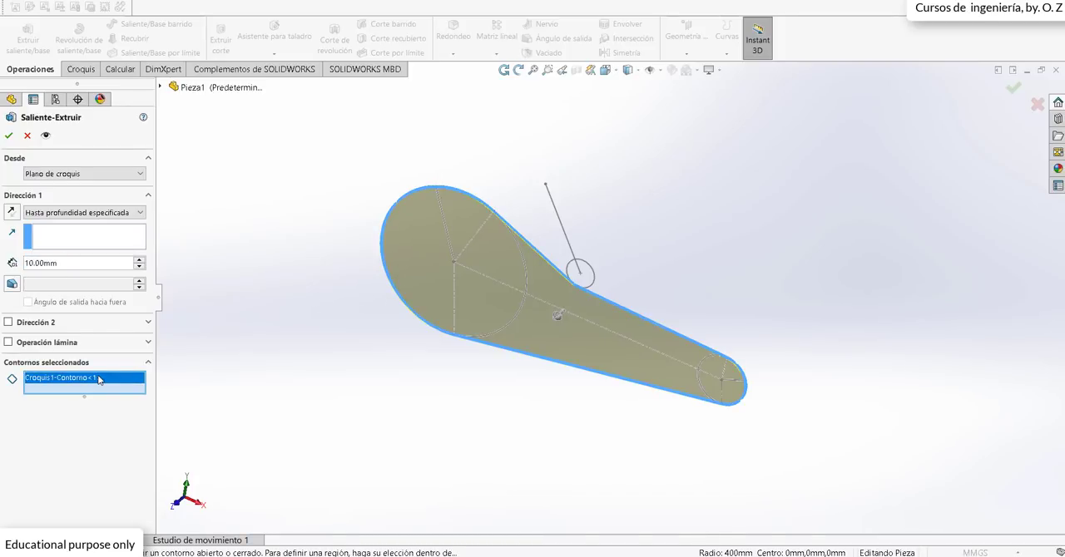
right_click(99, 380)
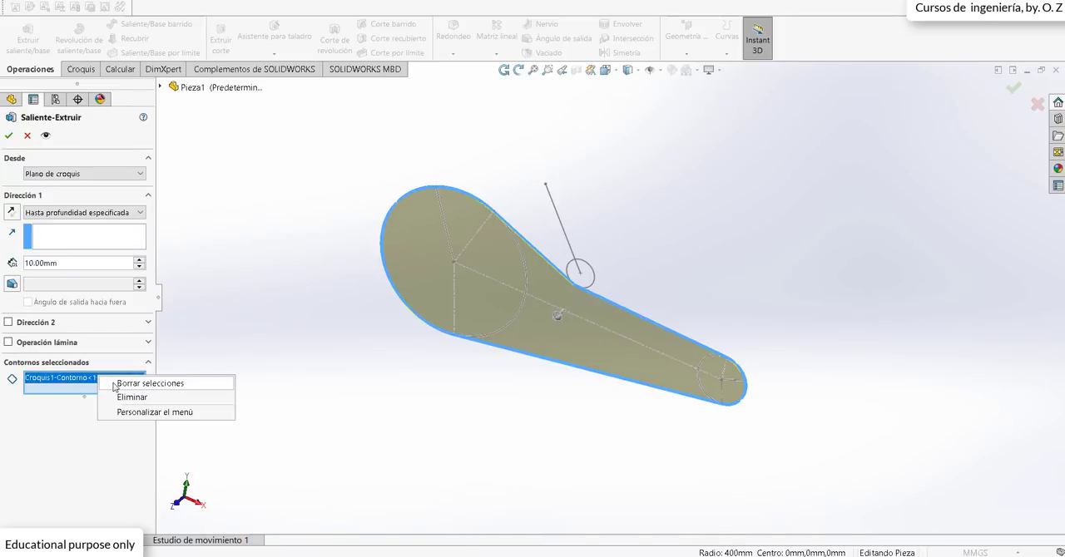
click(117, 383)
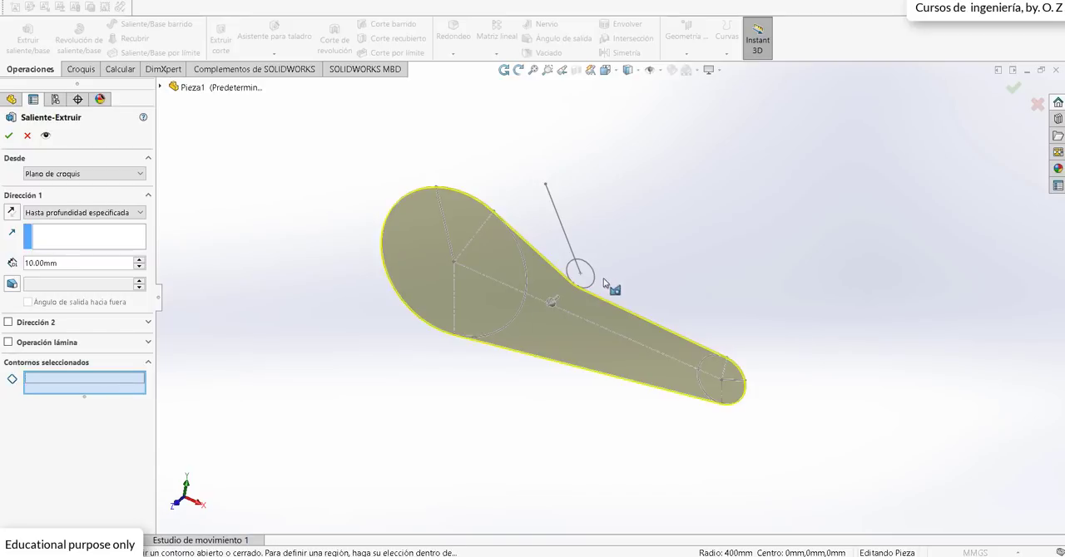
Step: Choose the large pulley's circular region as the only extrusion contour, removing the region between the two pulleys
click(520, 317)
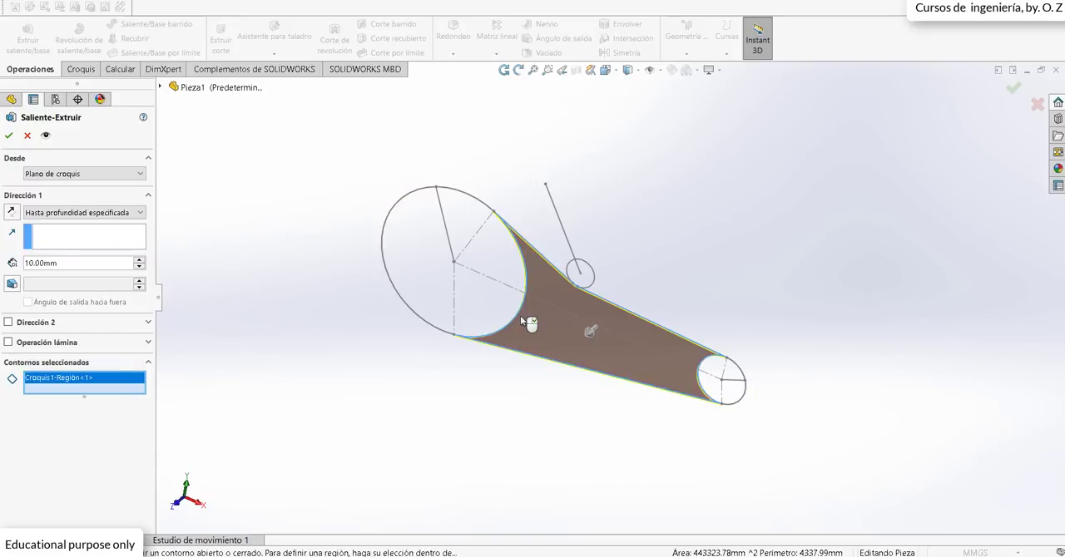
click(514, 311)
drag(545, 314, 405, 435)
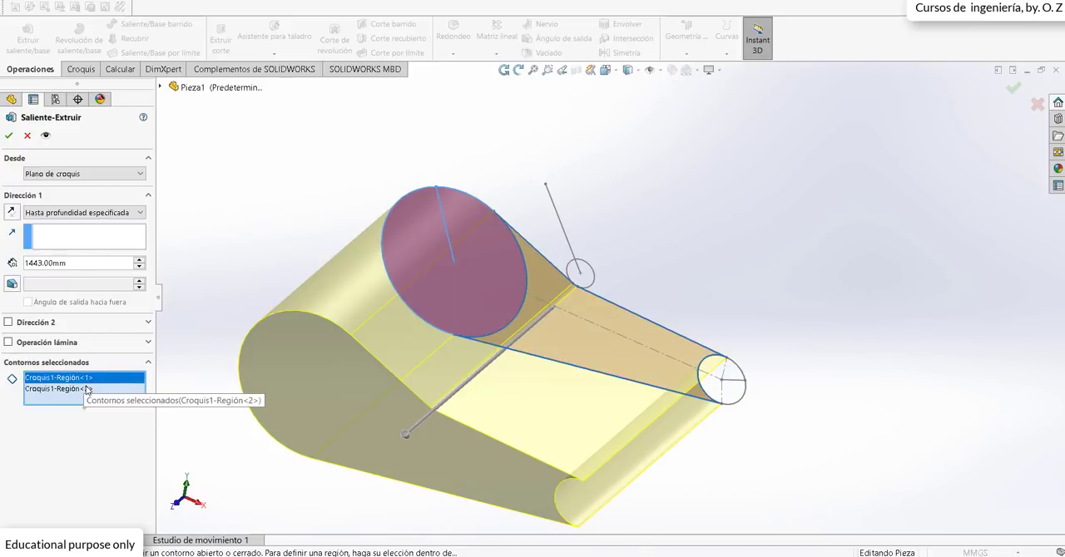
click(88, 378)
right_click(92, 380)
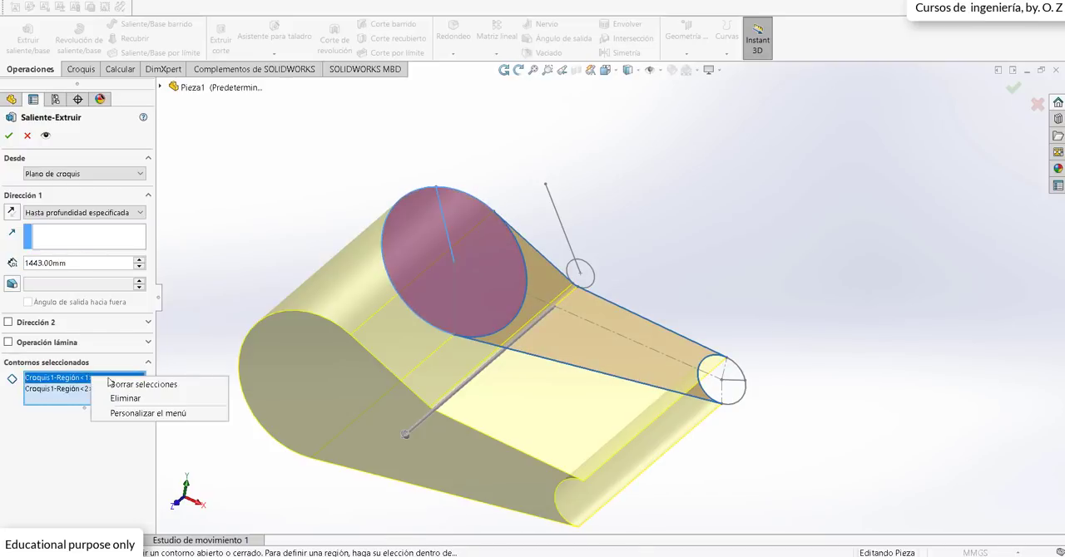
click(123, 398)
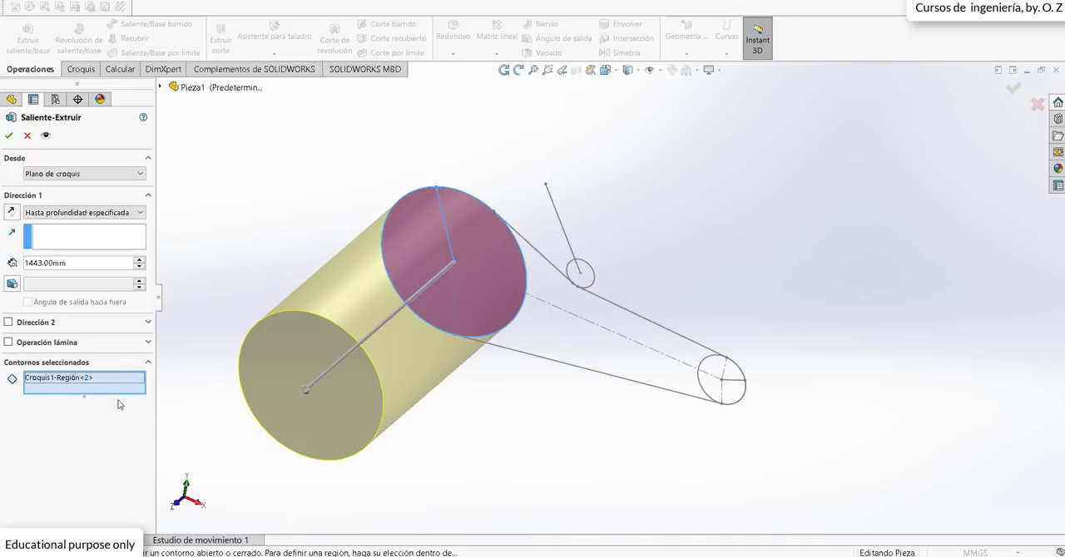
Step: Extrude the large pulley 300 mm with the mid-plane (Plano medio) end condition
click(83, 213)
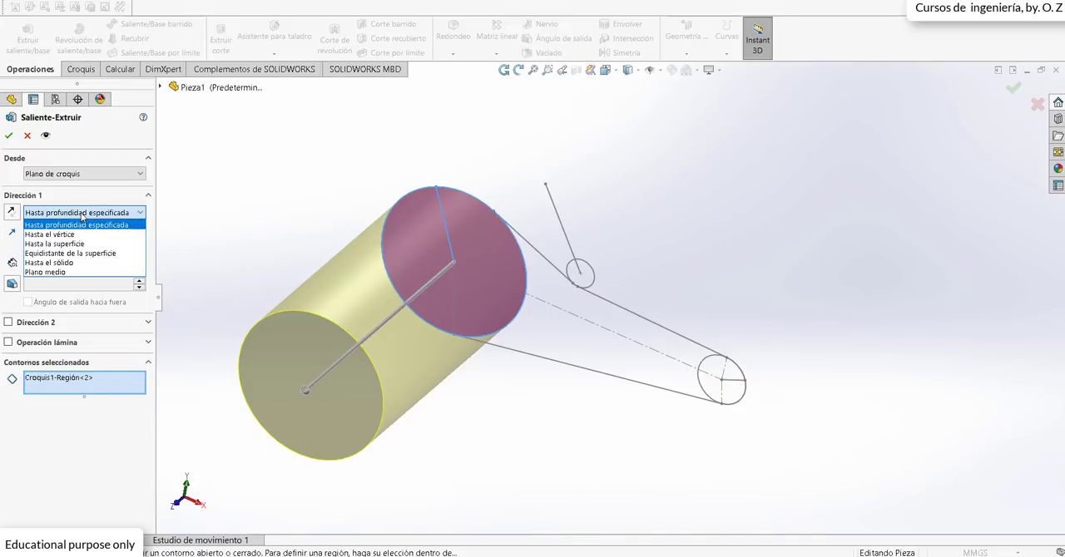
click(80, 271)
mouse_move(514, 230)
middle_down()
mouse_move(459, 256)
mouse_move(436, 234)
middle_up()
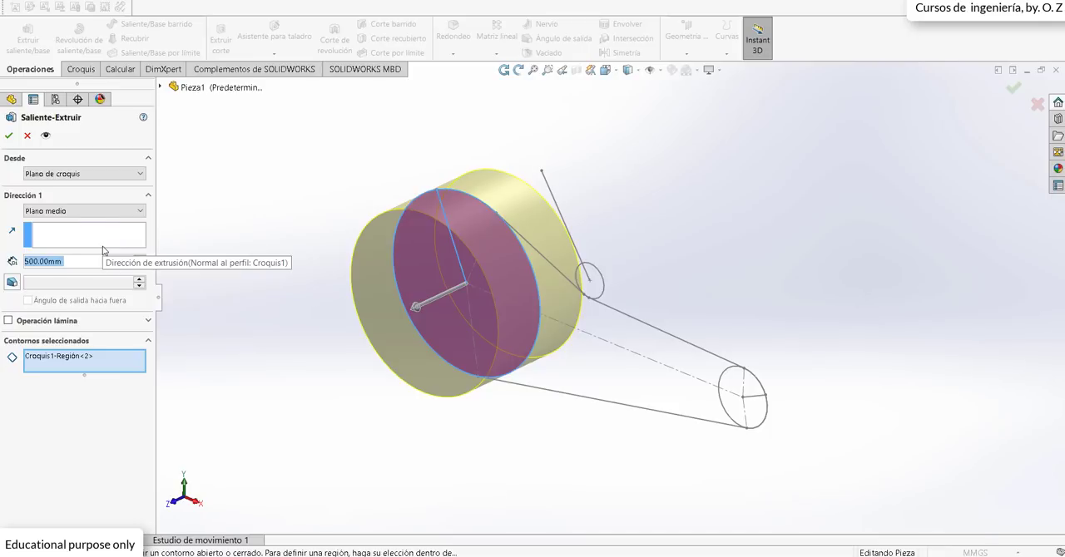
text(300)
key(Return)
click(10, 135)
click(731, 290)
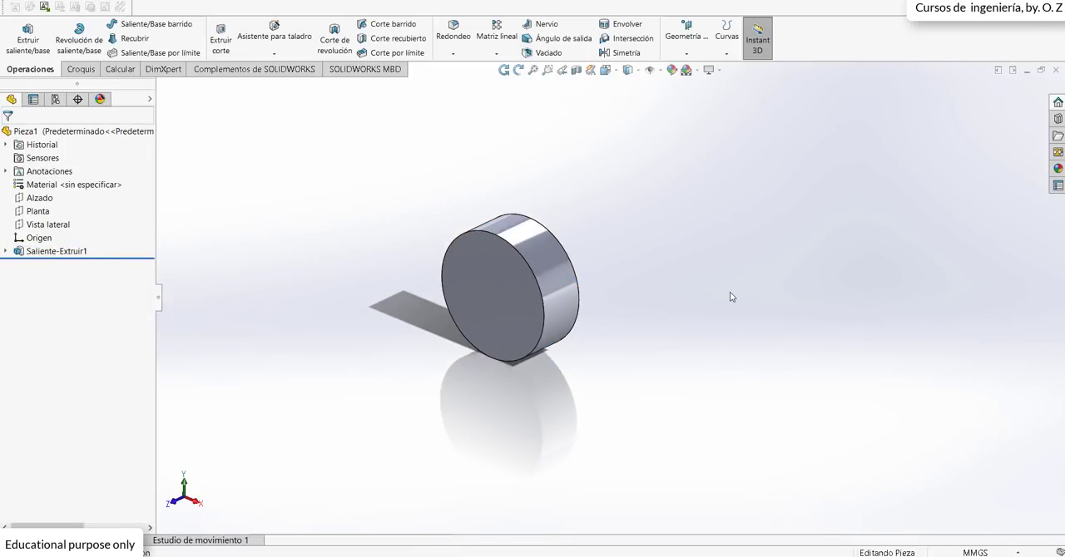
Step: Show the sketch Croquis1 under the large pulley's extrusion
scroll(731, 290, down, 2)
click(7, 252)
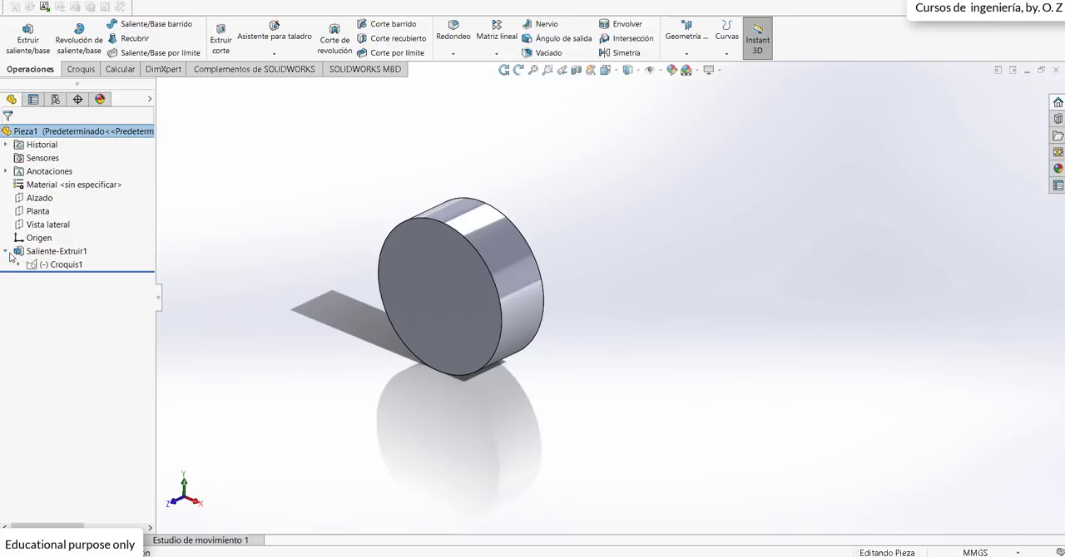
right_click(58, 267)
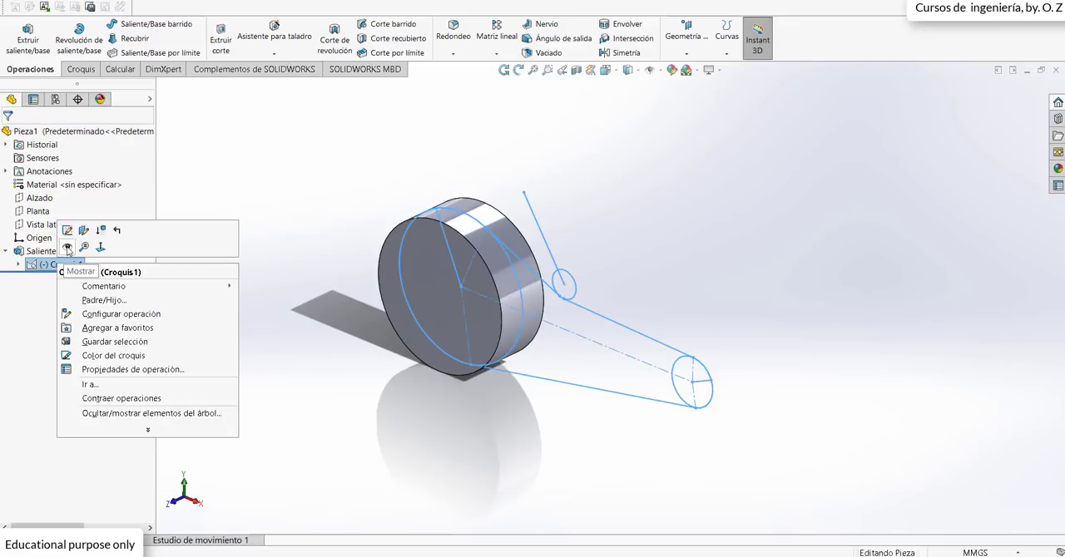
click(67, 248)
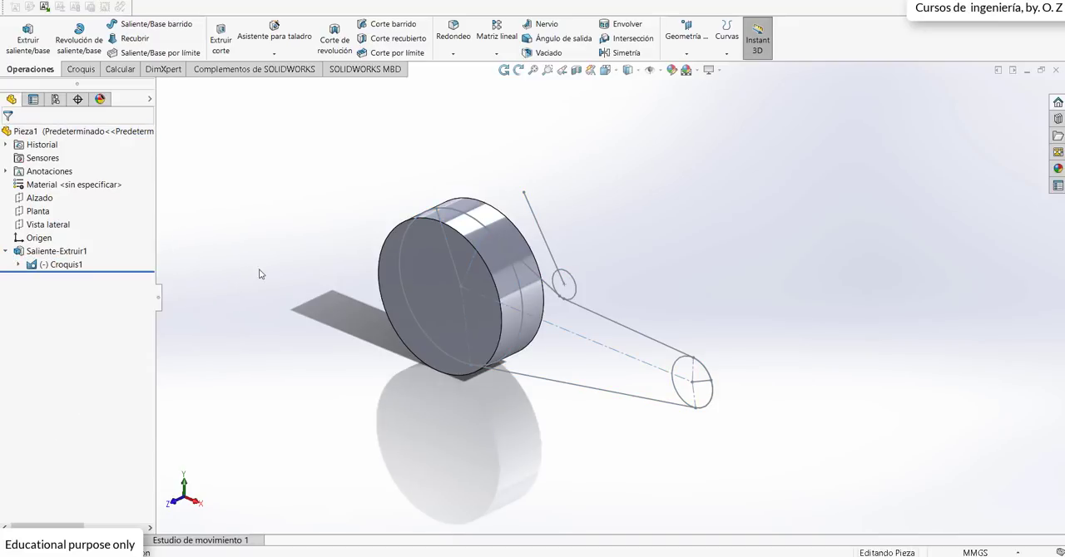
key(z)
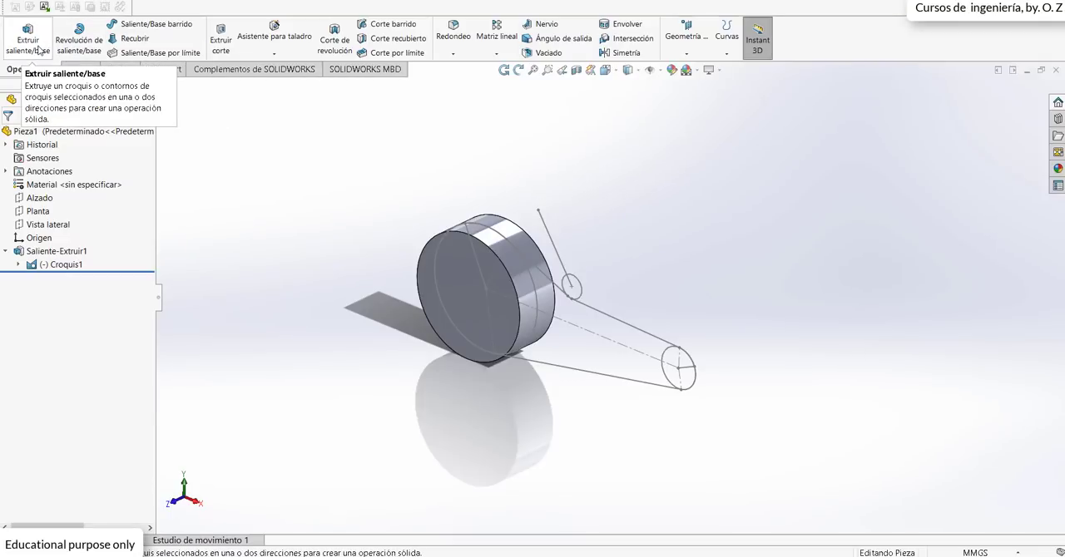
Step: Start a boss extrusion from the belt sketch with the small pulley's circular region as the only contour, removing the full belt outline
click(39, 48)
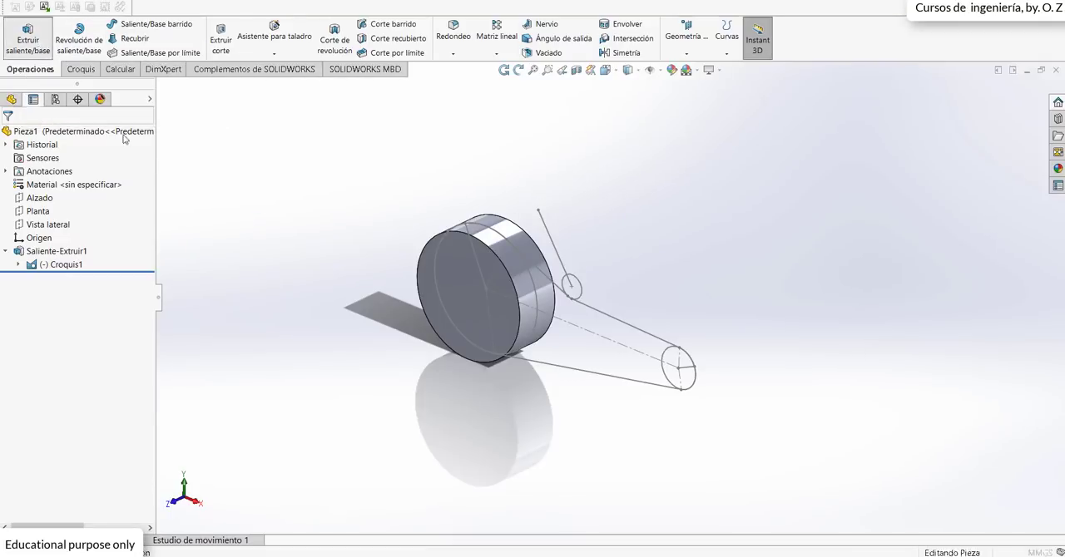
click(688, 386)
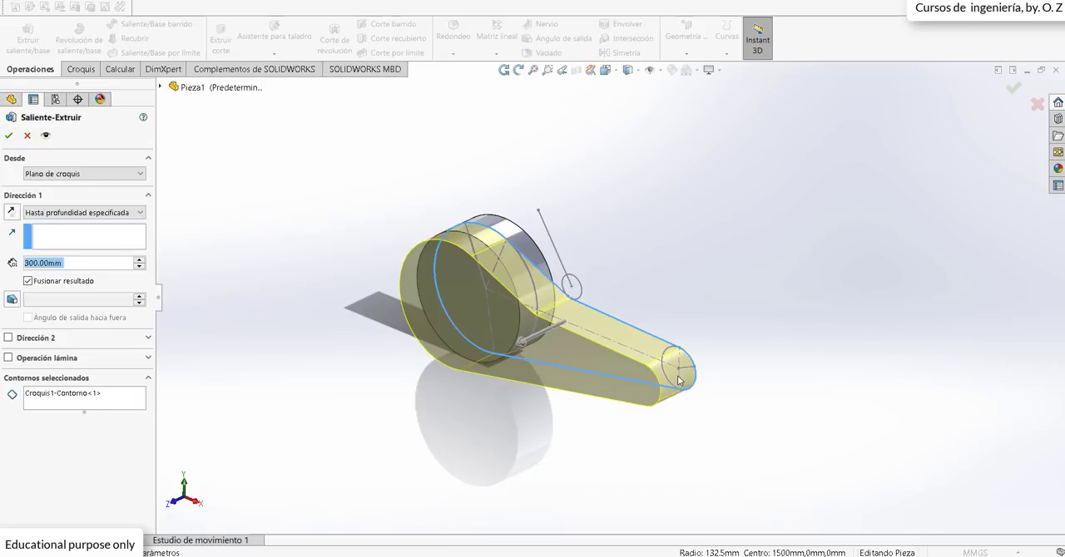
scroll(678, 380, down, 1)
click(63, 400)
right_click(62, 399)
click(92, 413)
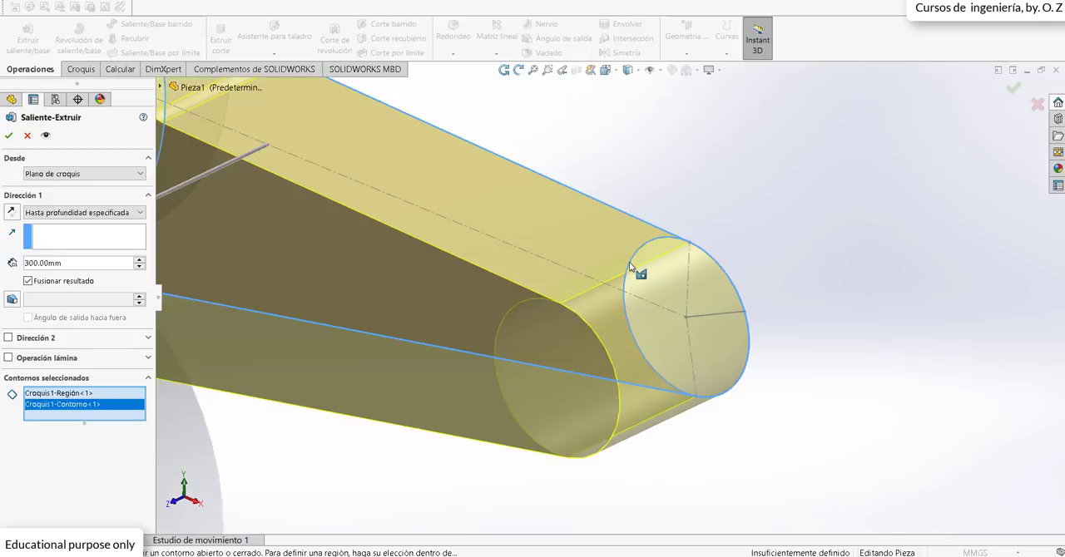
click(637, 264)
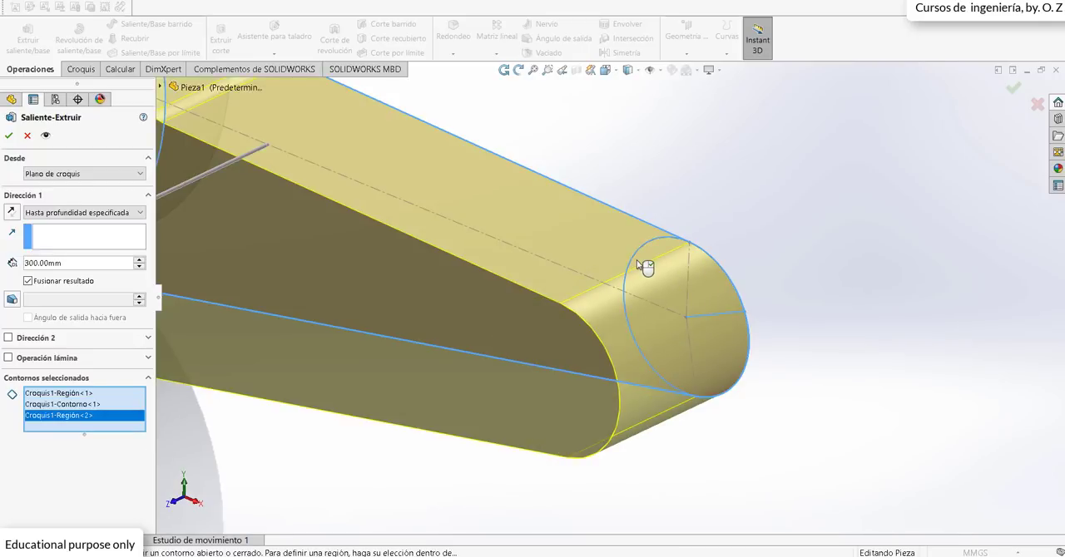
click(637, 263)
right_click(73, 404)
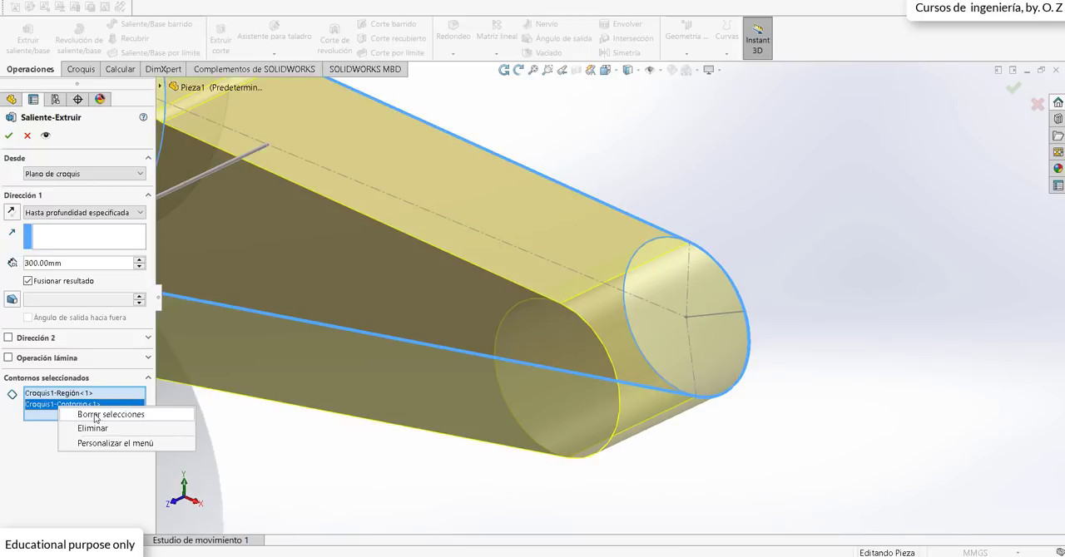
click(100, 415)
click(659, 256)
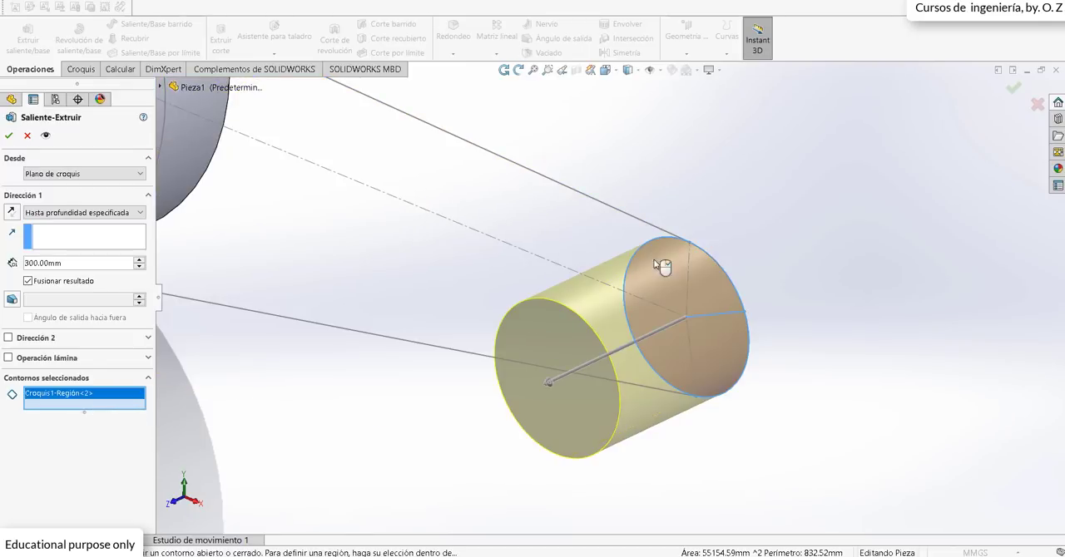
Step: Extrude the small pulley 300 mm from the sketch plane with the mid-plane (Plano medio) end condition
scroll(629, 238, up, 4)
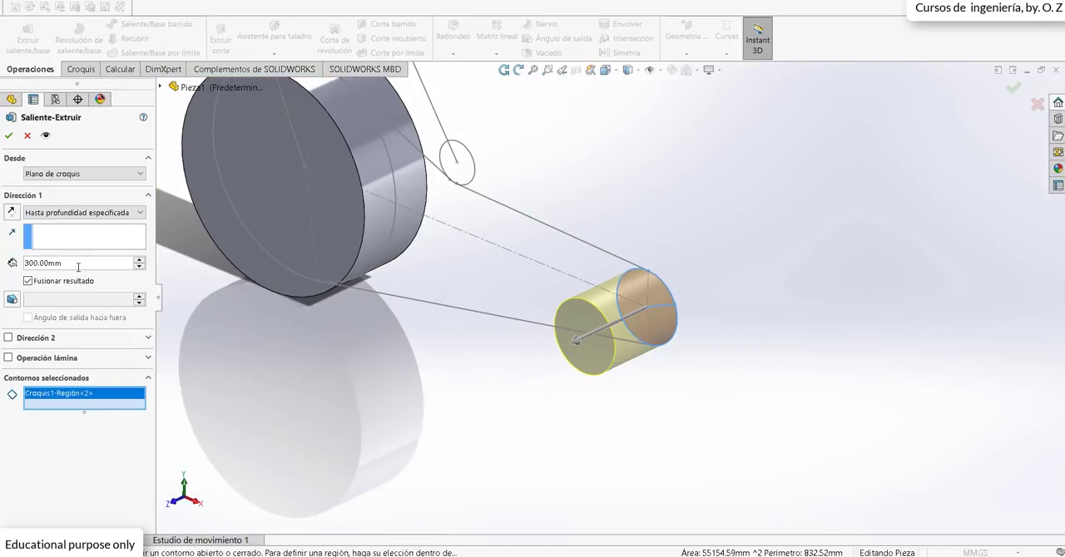
scroll(503, 315, up, 2)
scroll(620, 199, down, 1)
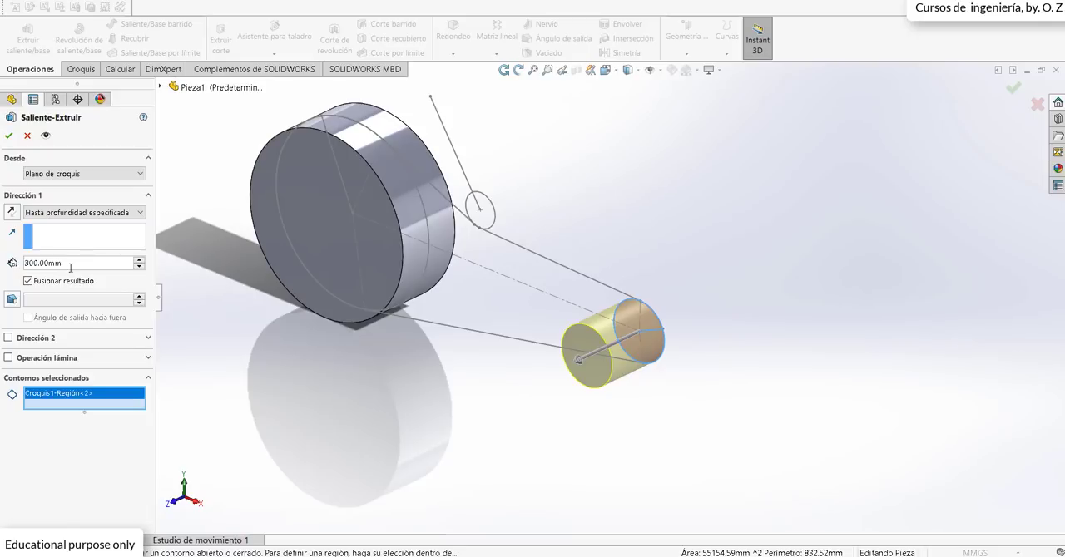
click(83, 174)
click(80, 184)
click(67, 215)
click(50, 282)
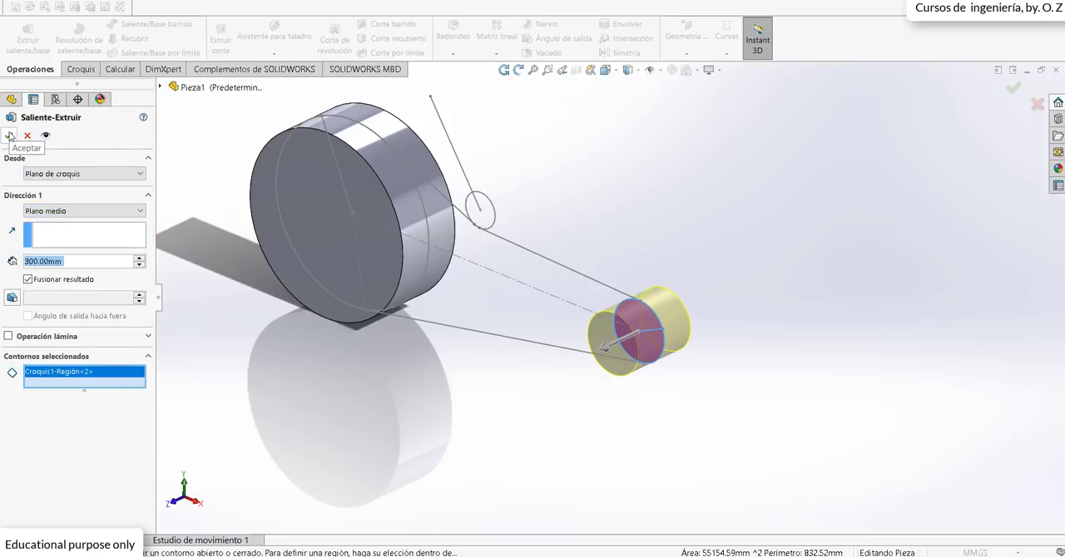
click(10, 136)
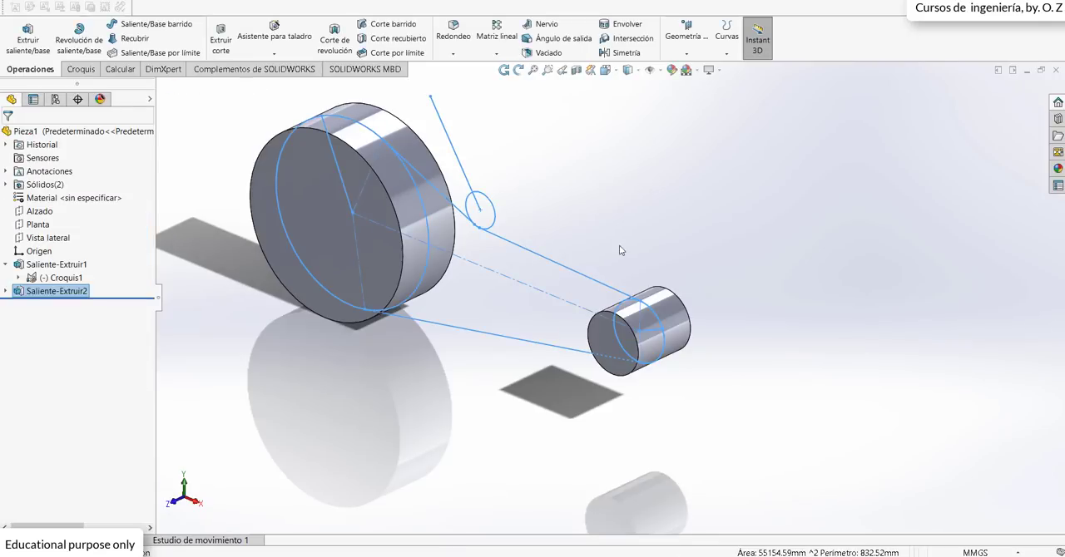
Step: Open the sketch Croquis1 under the large pulley's extrusion for editing
scroll(634, 226, up, 2)
click(285, 355)
middle_drag(455, 362, 461, 279)
click(7, 292)
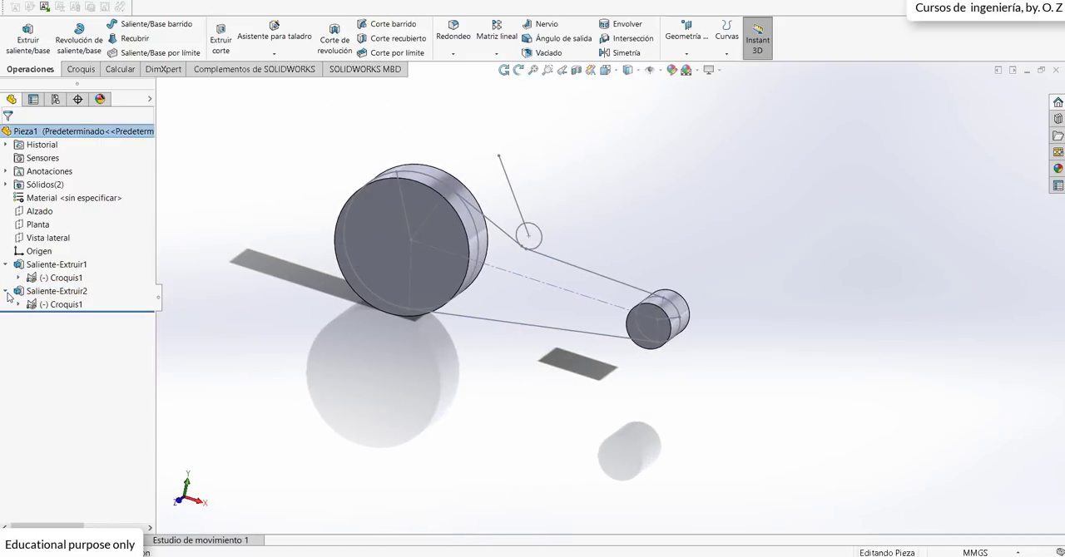
click(19, 278)
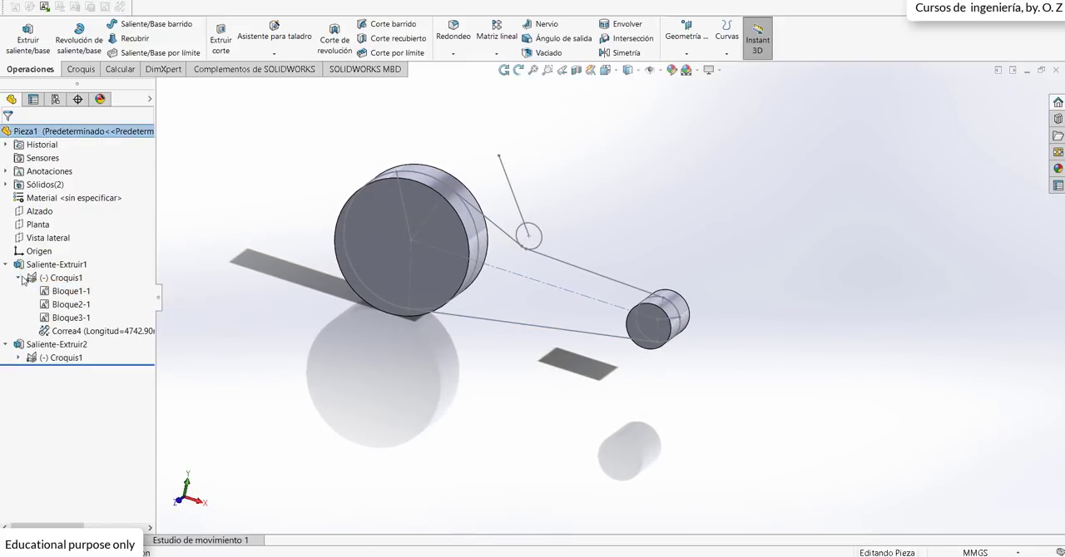
right_click(72, 333)
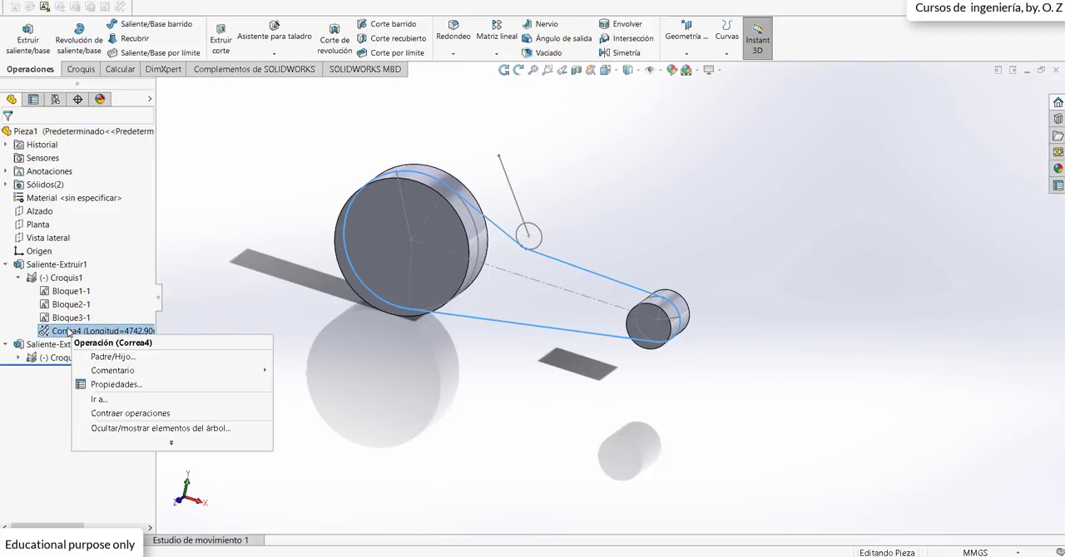
right_click(59, 279)
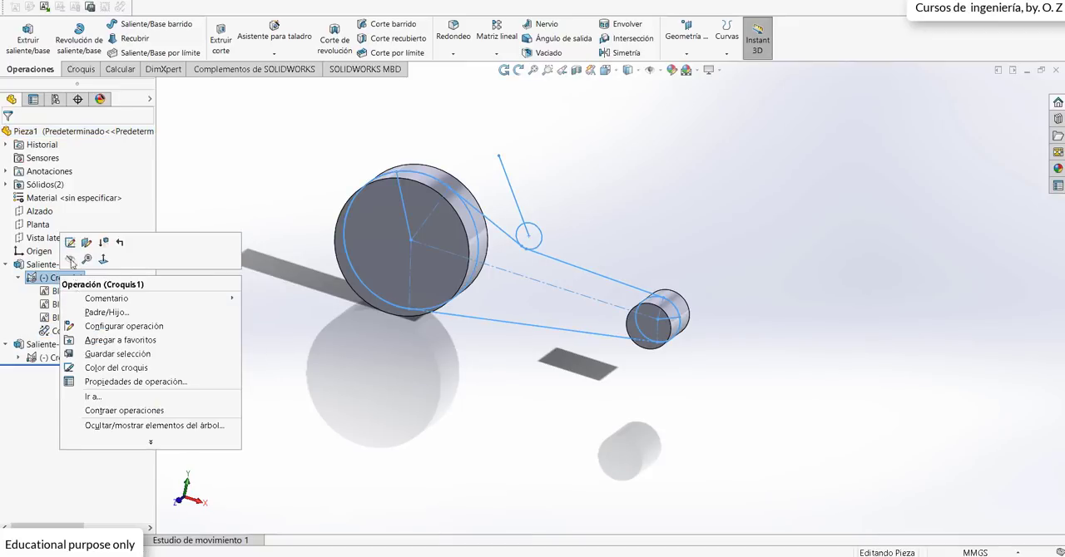
click(70, 243)
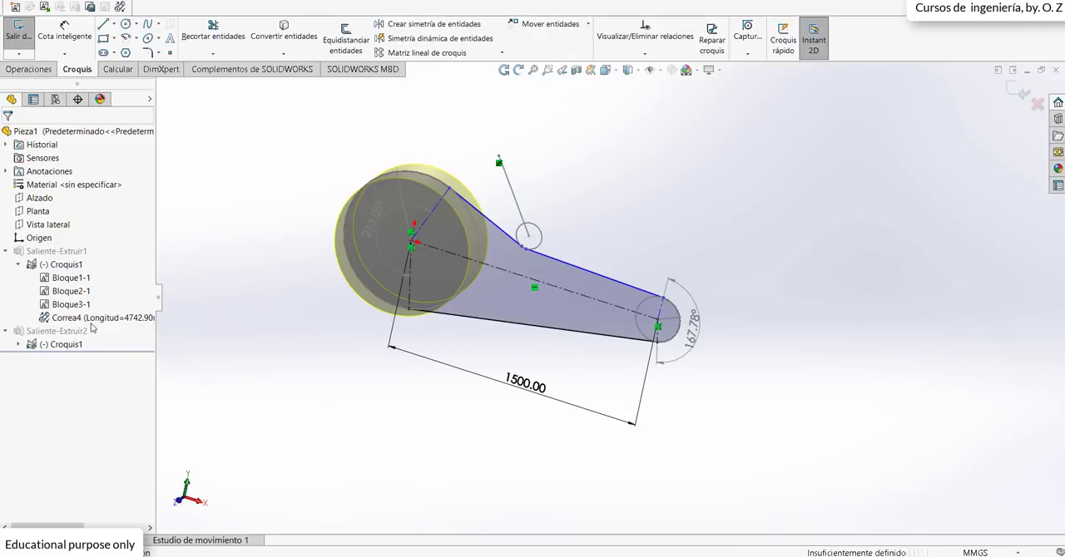
Step: Edit the belt Correa4 to use a belt thickness and set that thickness to 5 mm
right_click(93, 317)
click(104, 335)
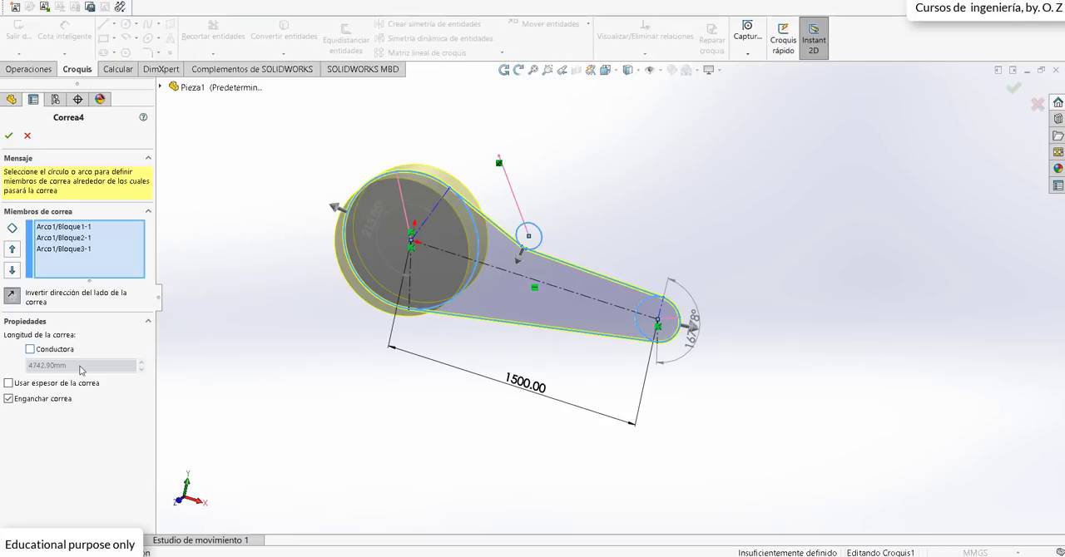
click(8, 383)
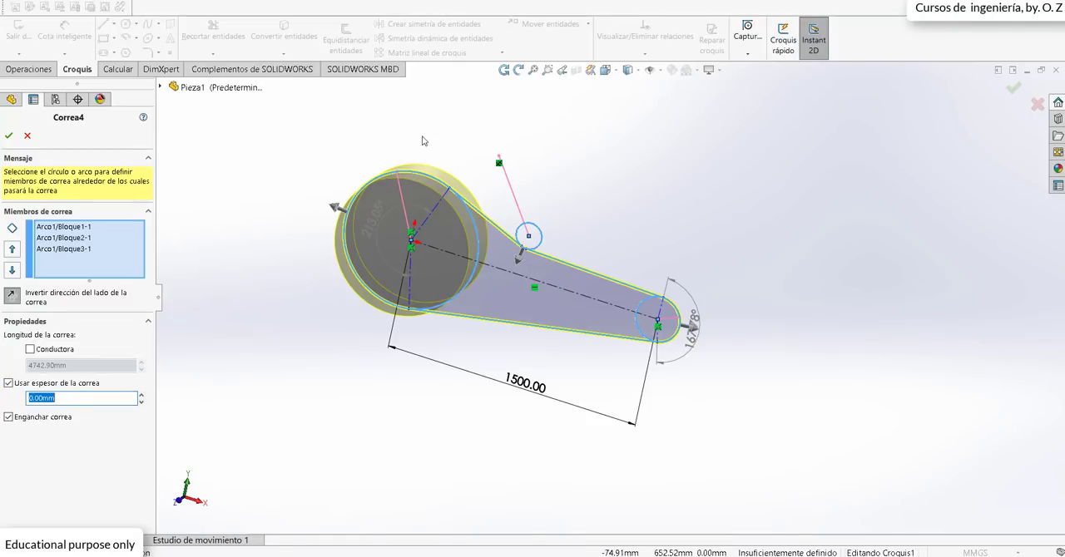
scroll(407, 149, up, 4)
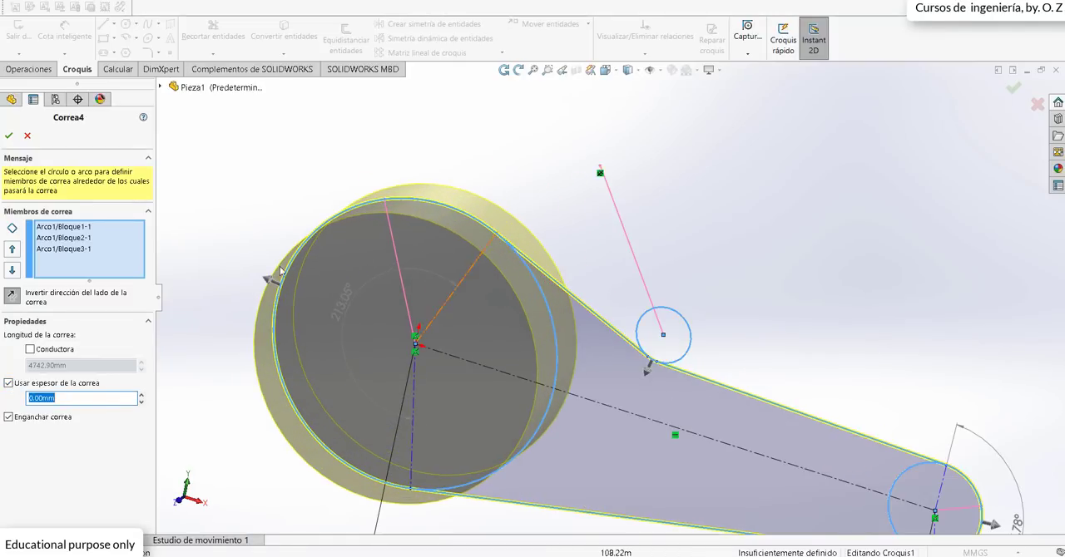
text(5)
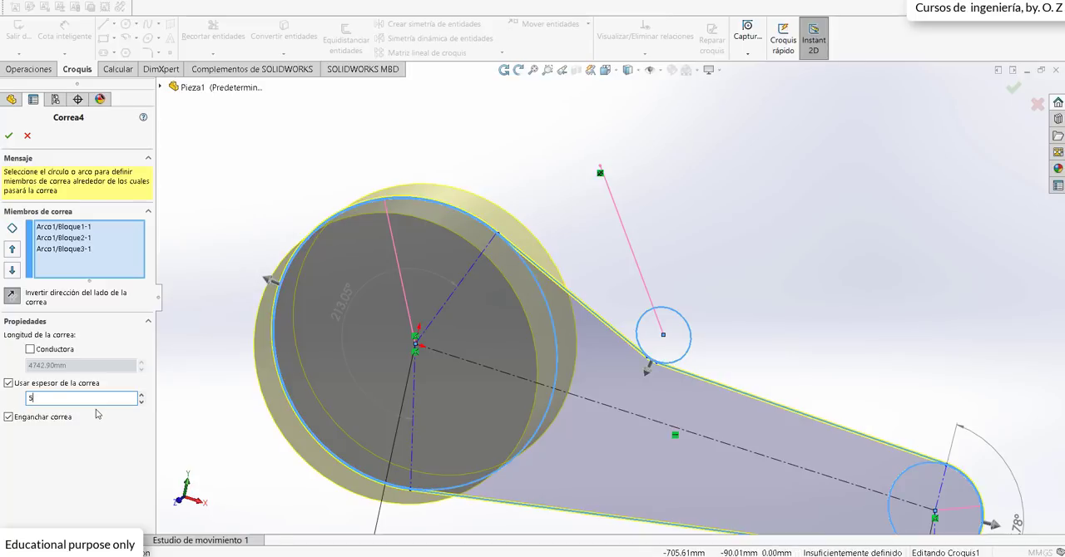
scroll(516, 300, up, 5)
scroll(516, 299, down, 5)
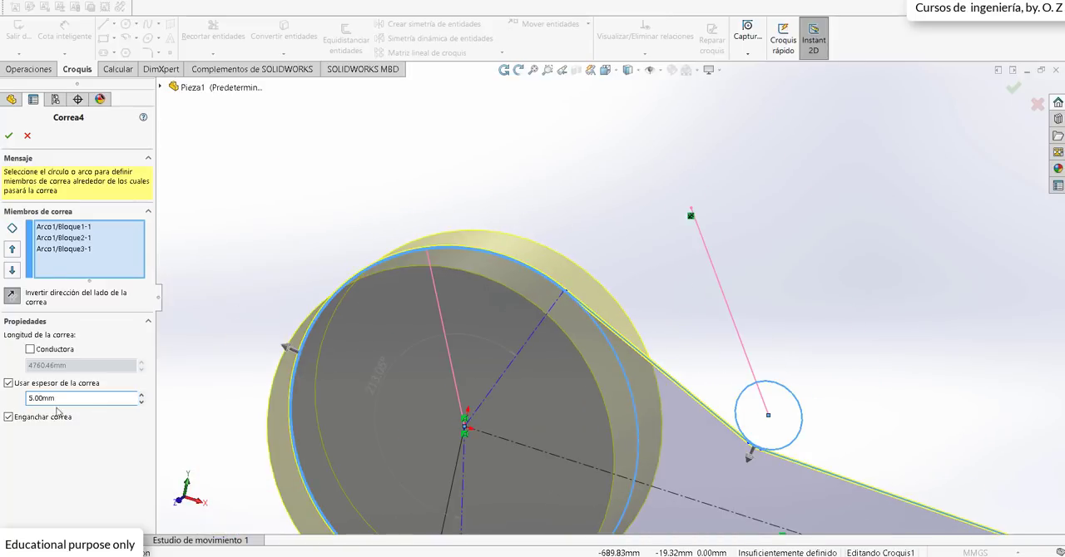
Step: Set the belt thickness to 10 mm and accept the belt changes
text(10)
scroll(375, 250, down, 3)
scroll(535, 148, up, 4)
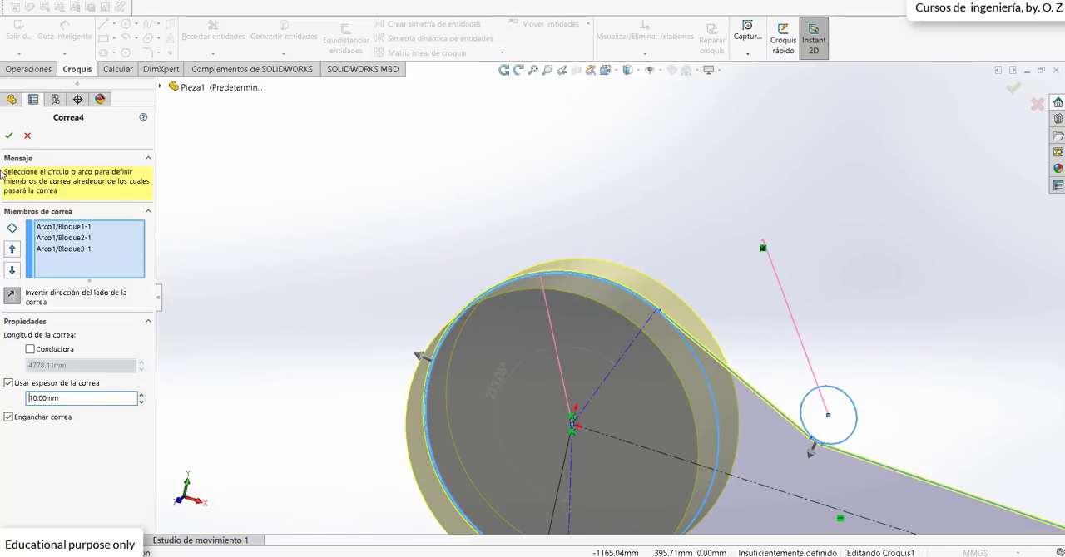
click(9, 136)
scroll(347, 167, down, 4)
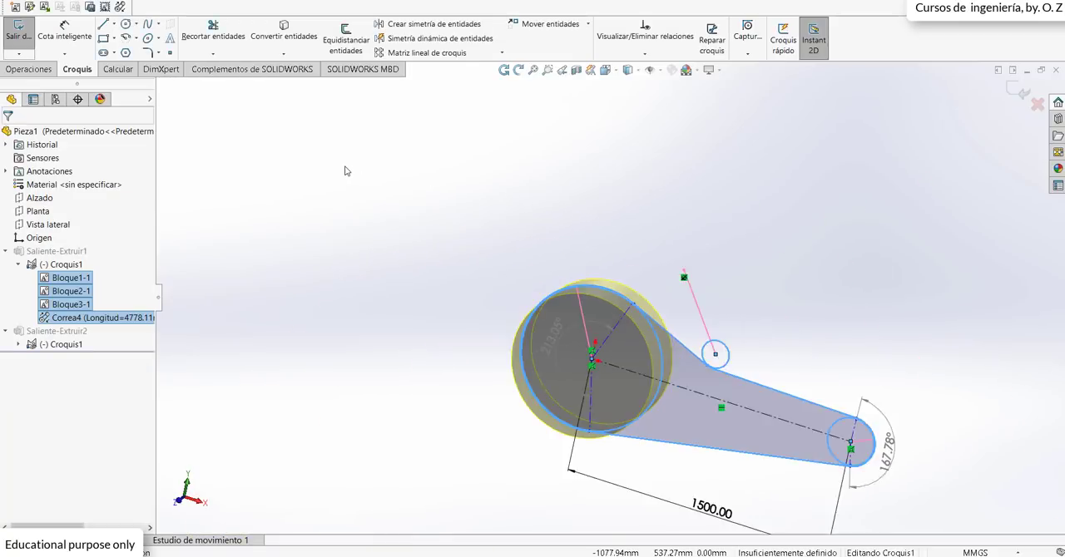
Step: Exit the belt sketch to rebuild both pulley extrusions
click(1022, 93)
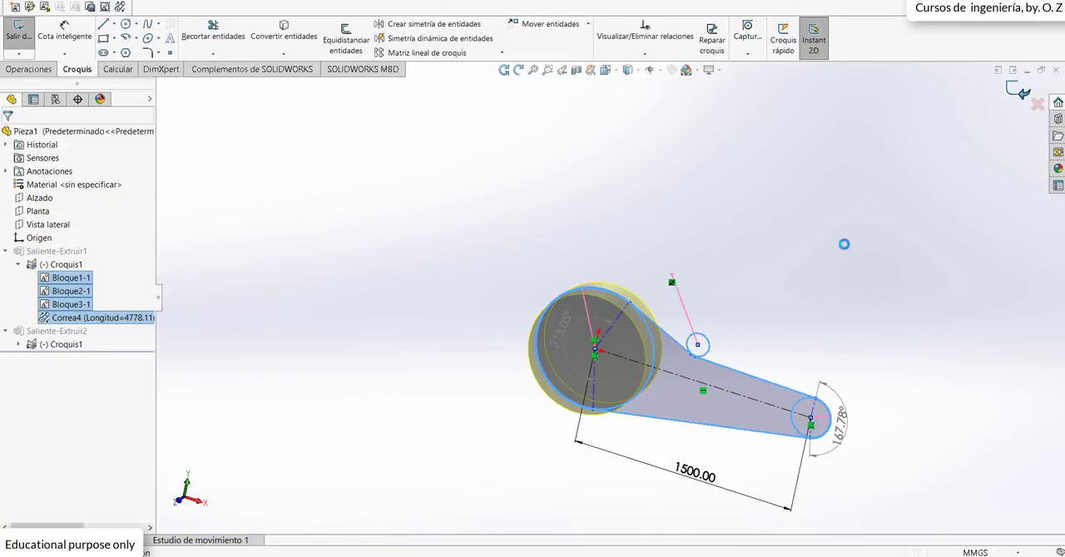
scroll(572, 320, down, 3)
scroll(571, 319, down, 8)
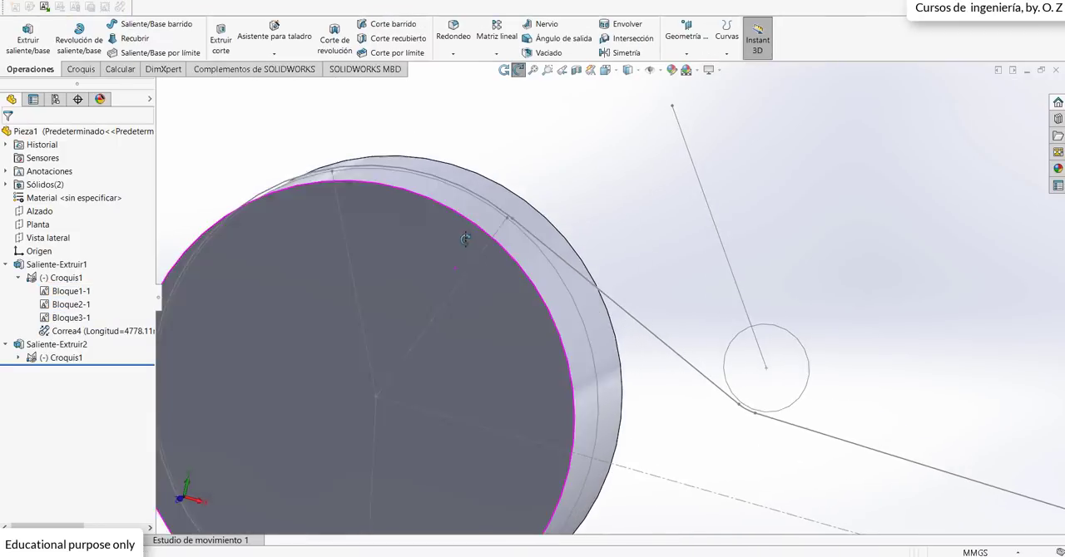
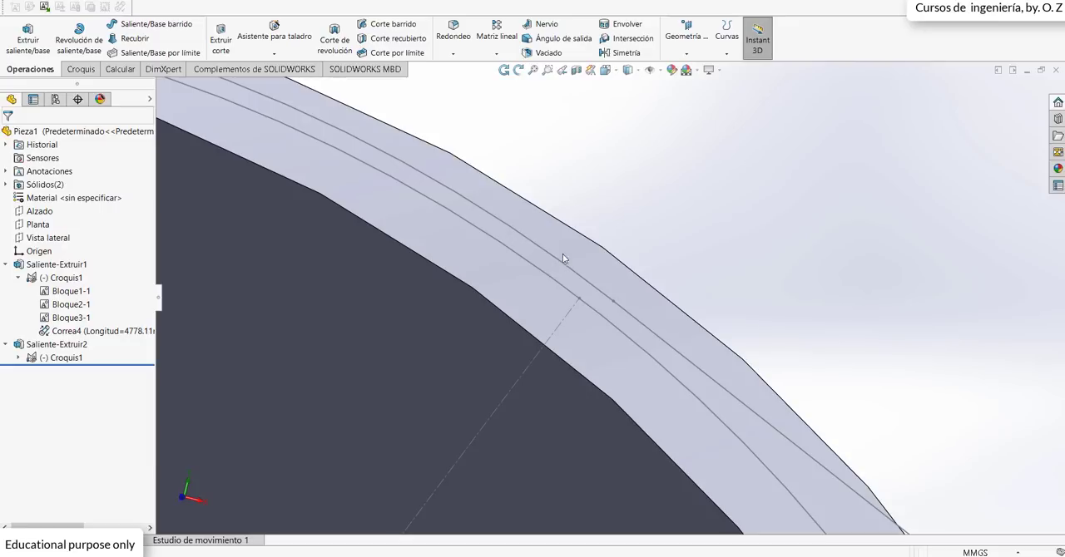
Step: Inspect both pulleys and the belt line around them from several angles
scroll(584, 208, up, 11)
middle_drag(578, 265, 557, 306)
scroll(690, 357, down, 5)
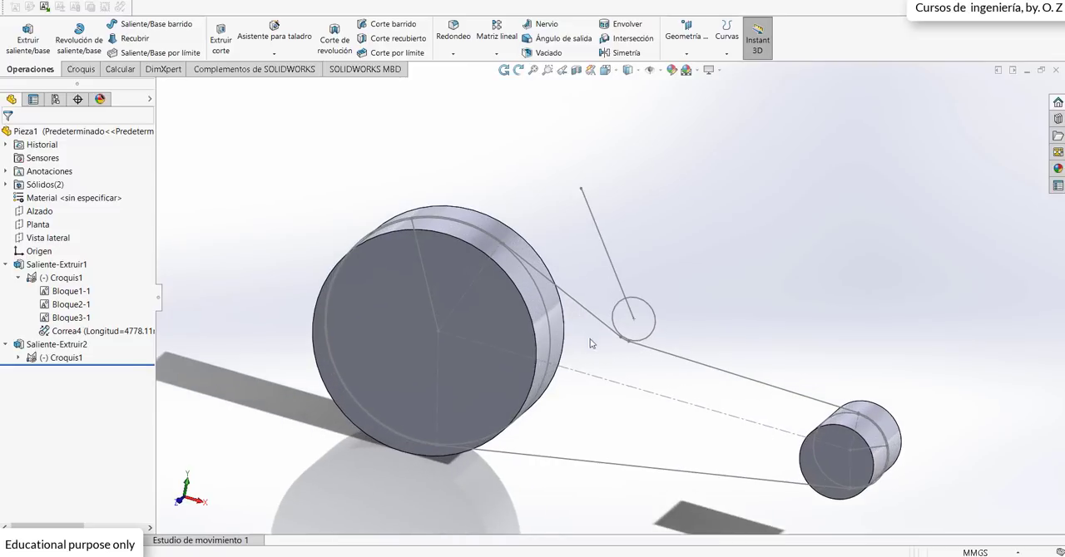
middle_drag(594, 392, 473, 223)
scroll(432, 241, down, 3)
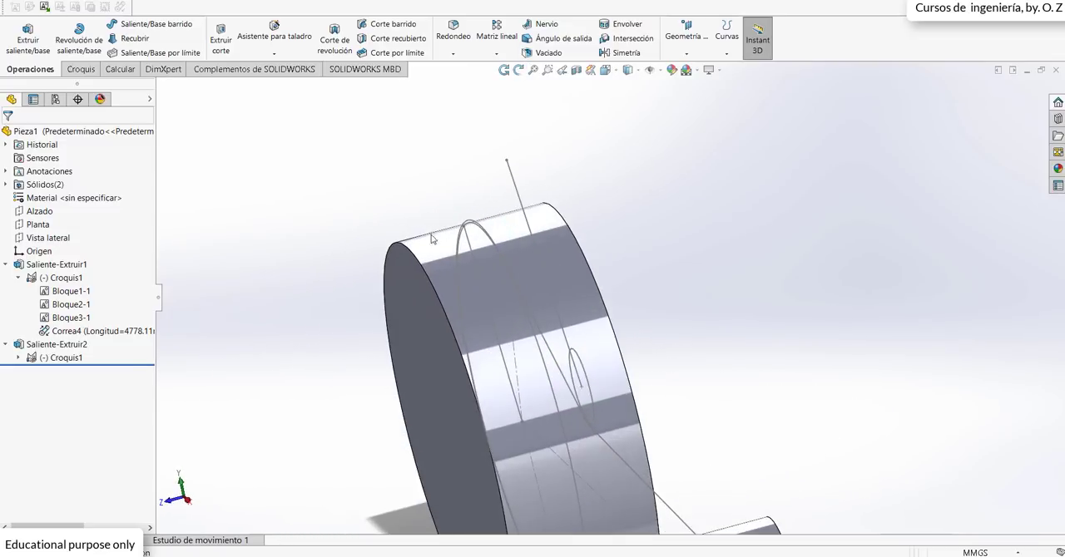
scroll(491, 243, up, 5)
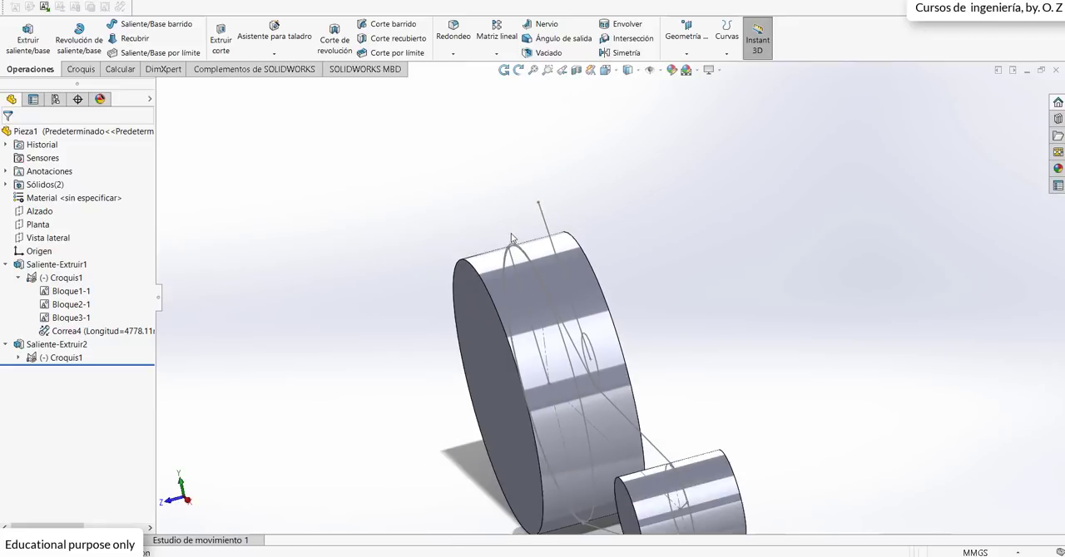
middle_drag(582, 372, 479, 353)
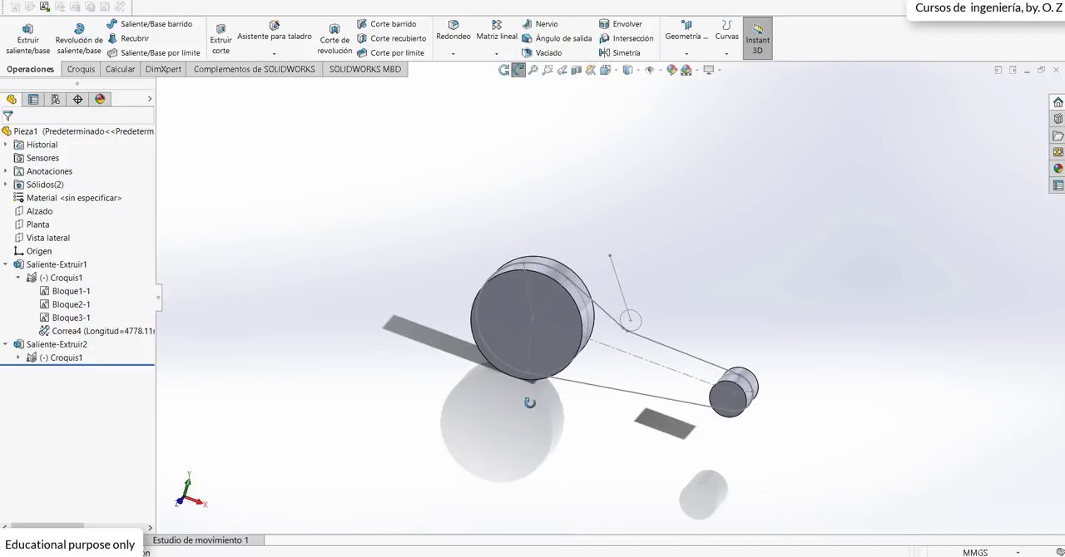
scroll(522, 343, down, 3)
Step: Start a sketch on the large pulley's front face and view it head-on
click(515, 307)
mouse_move(782, 371)
middle_down()
mouse_move(651, 379)
mouse_move(786, 372)
middle_up()
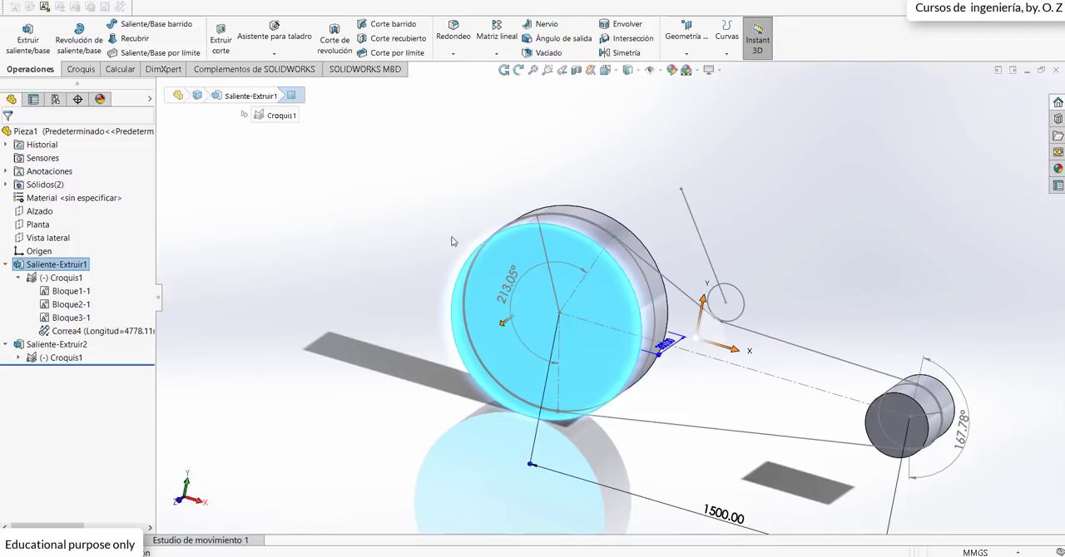
click(498, 262)
click(545, 230)
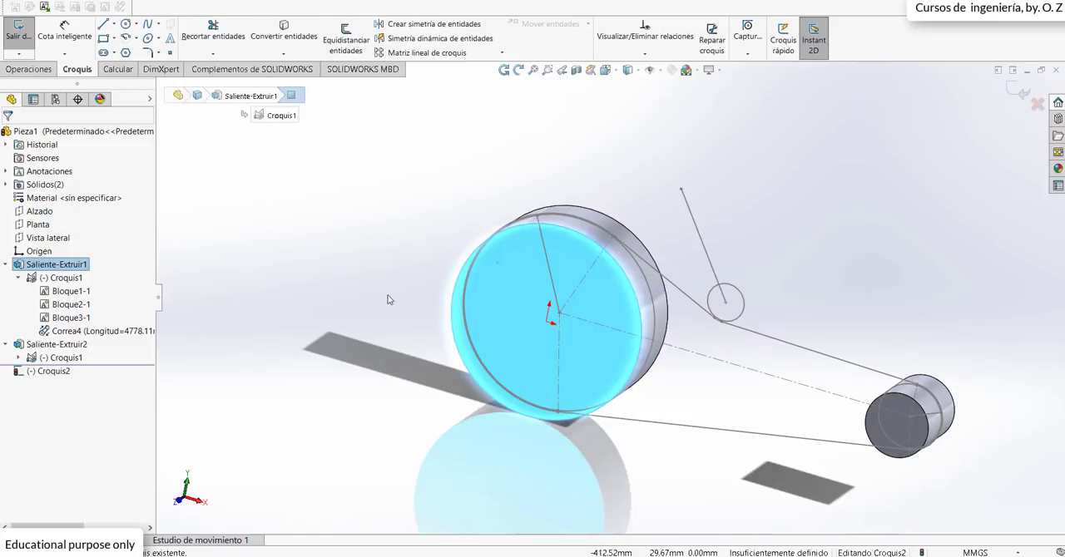
key(space)
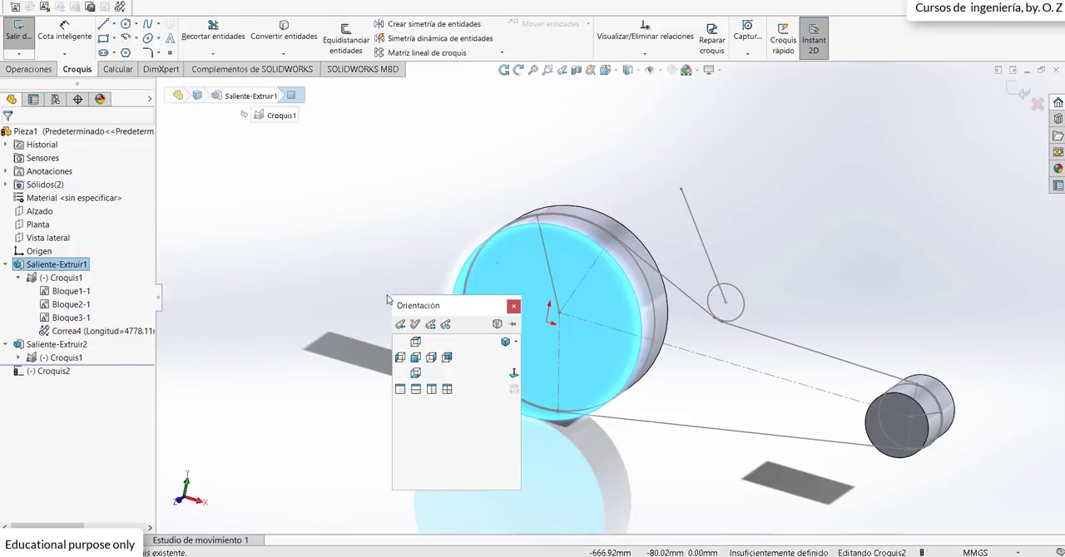
click(514, 374)
Step: Draw a circle about 317 mm in diameter centred on the large pulley and one about 124 mm centred on the small pulley
click(127, 26)
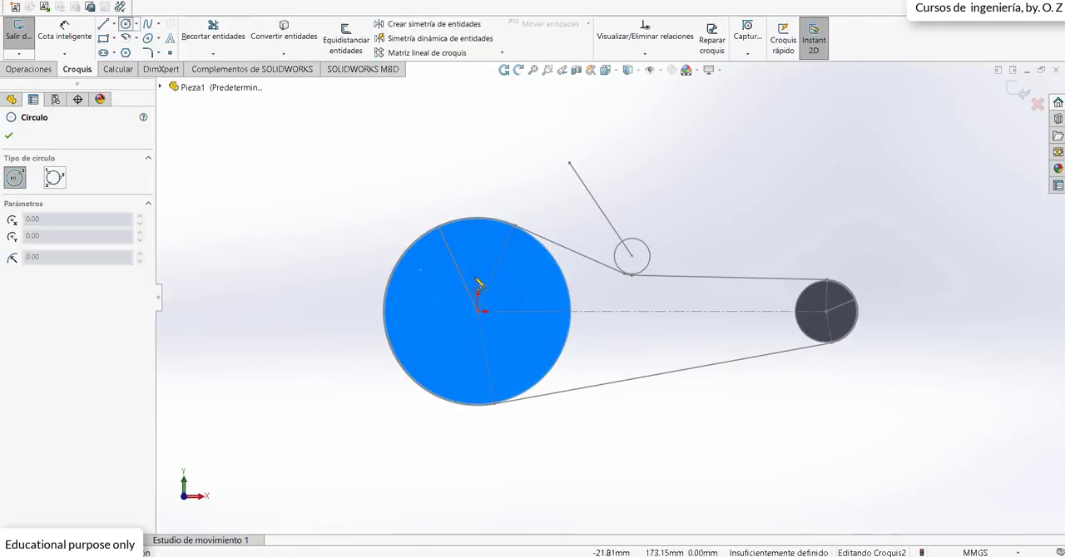
click(478, 312)
click(507, 292)
scroll(868, 313, down, 1)
scroll(868, 318, down, 1)
click(783, 311)
click(804, 310)
key(Escape)
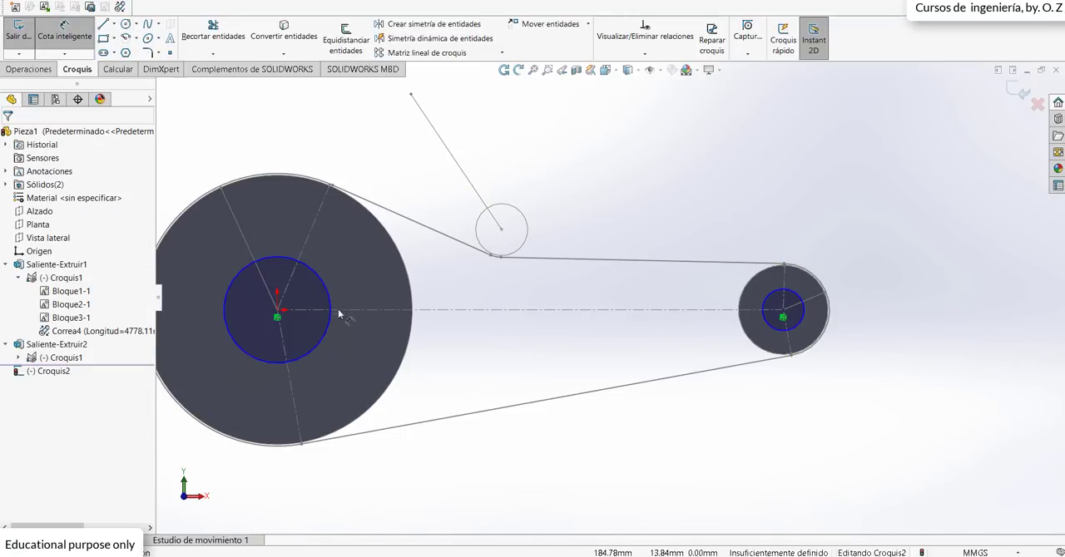
Step: Dimension the circle on the large pulley to a diameter of 200 mm
click(330, 297)
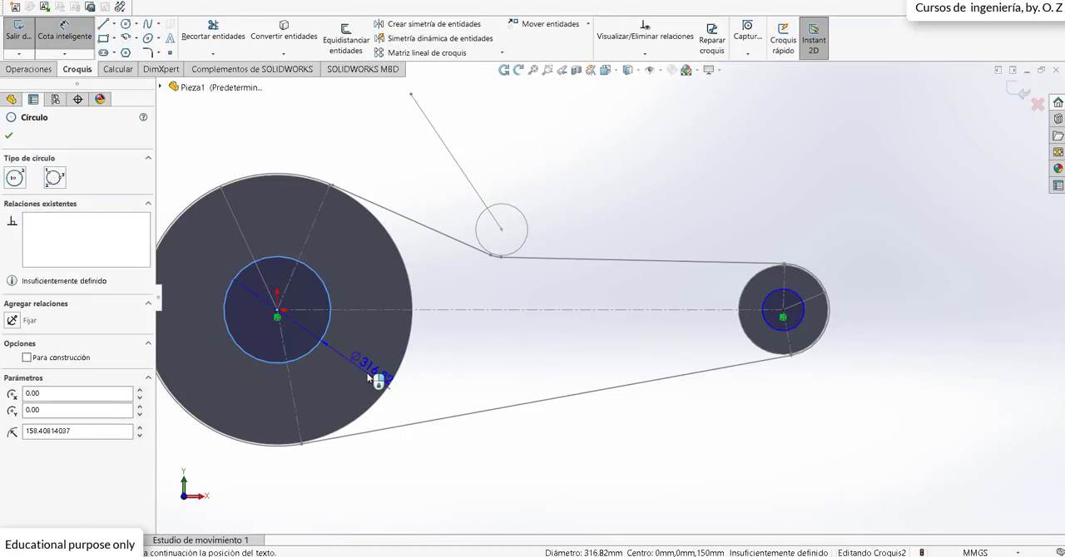
click(374, 379)
text(200)
key(Return)
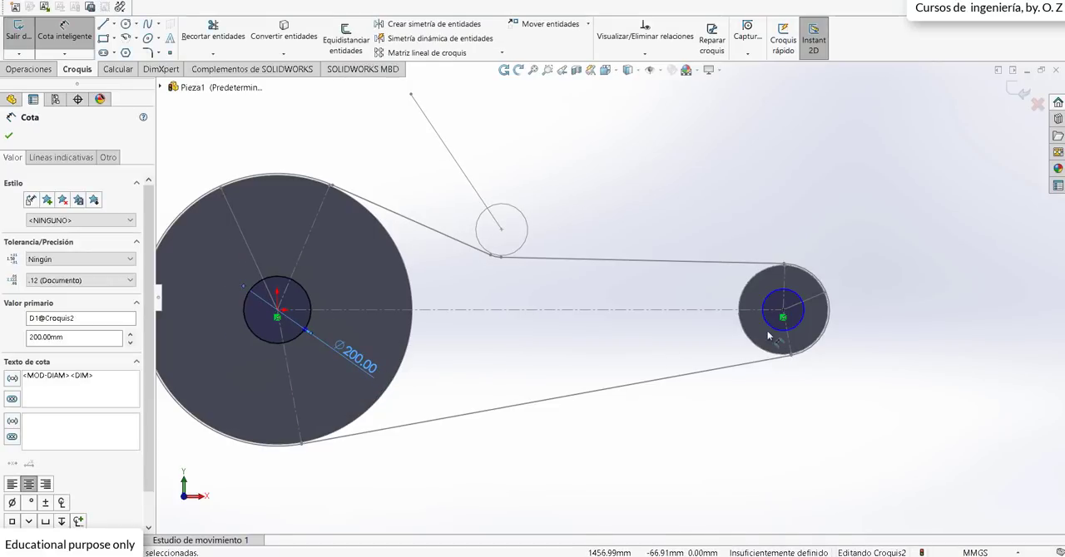
Step: Dimension the circle on the small pulley to a diameter of 80 mm and exit the sketch
click(772, 331)
click(675, 360)
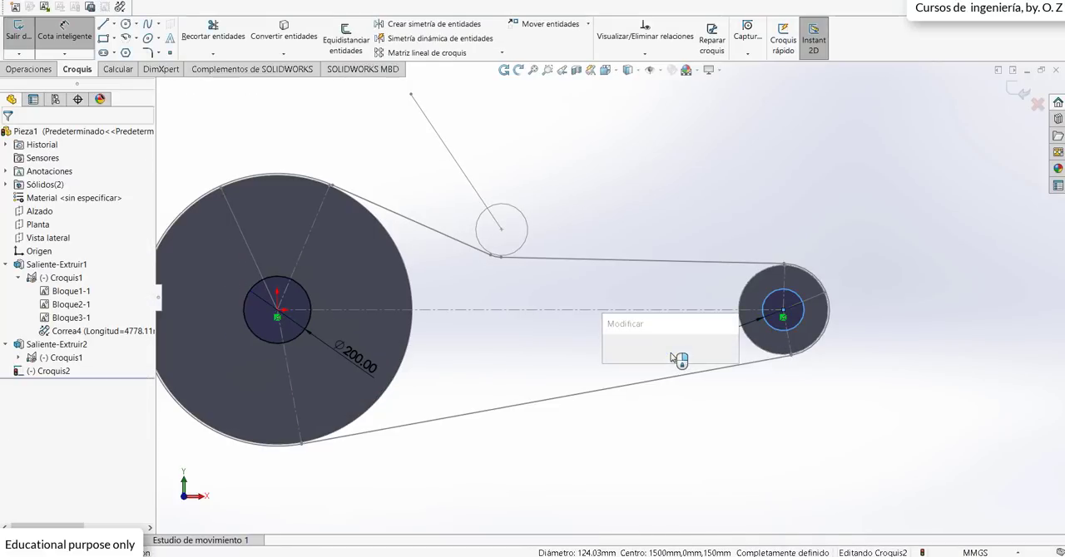
text(80)
key(Return)
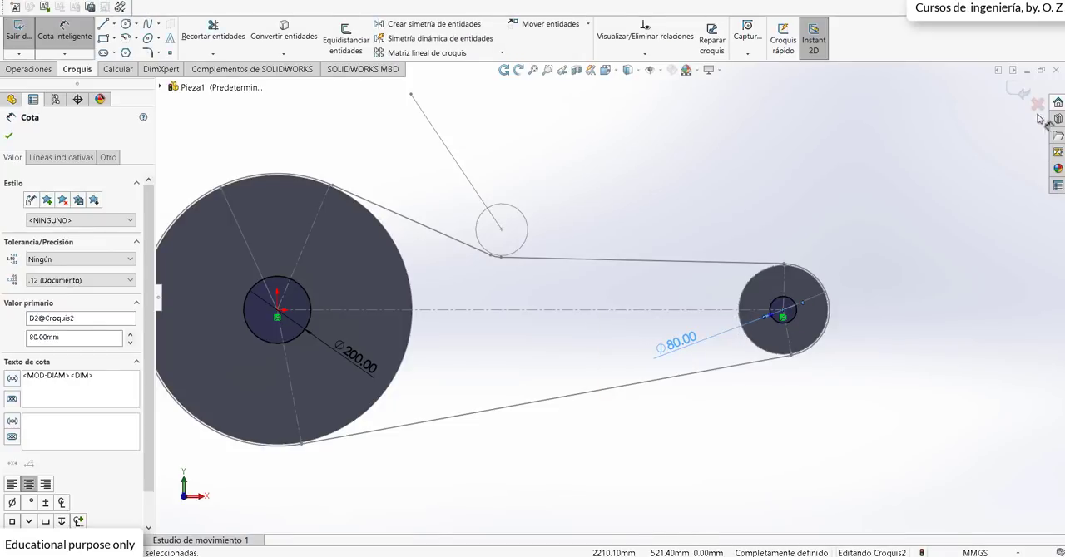
click(1015, 92)
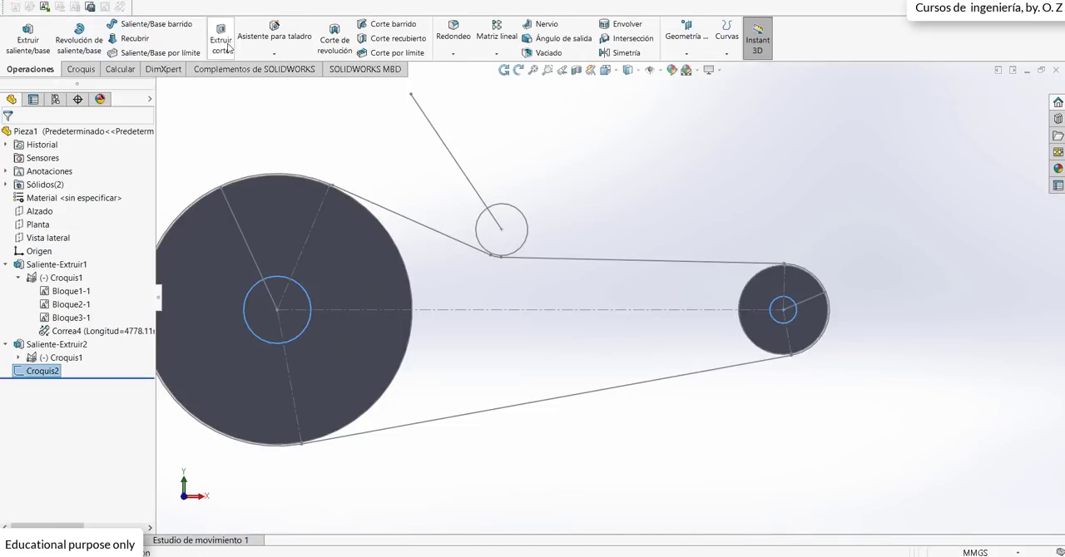
Step: Extrude-cut both circles through all (Por todo) to bore the centres of the two pulleys
click(226, 45)
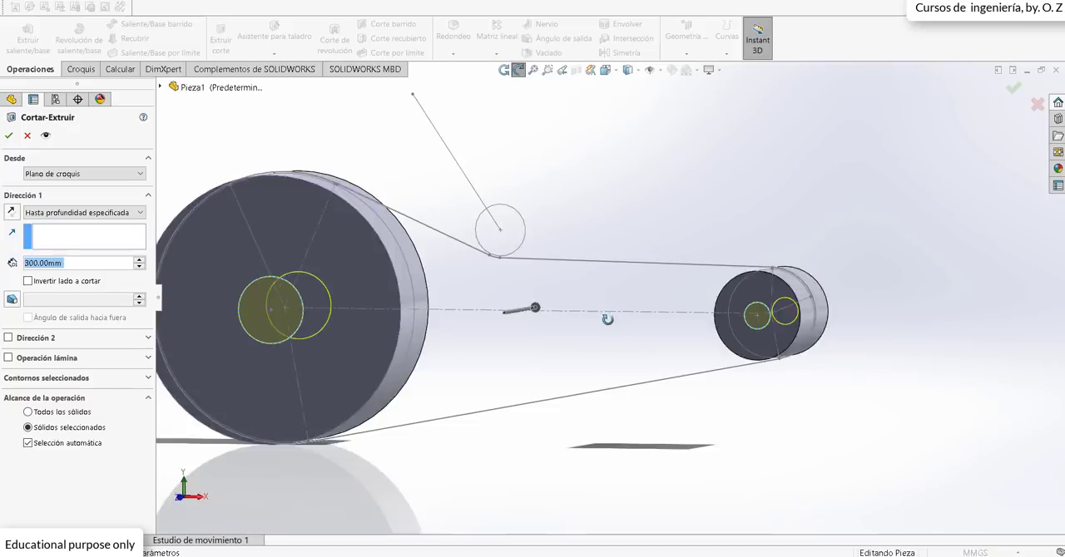
click(67, 213)
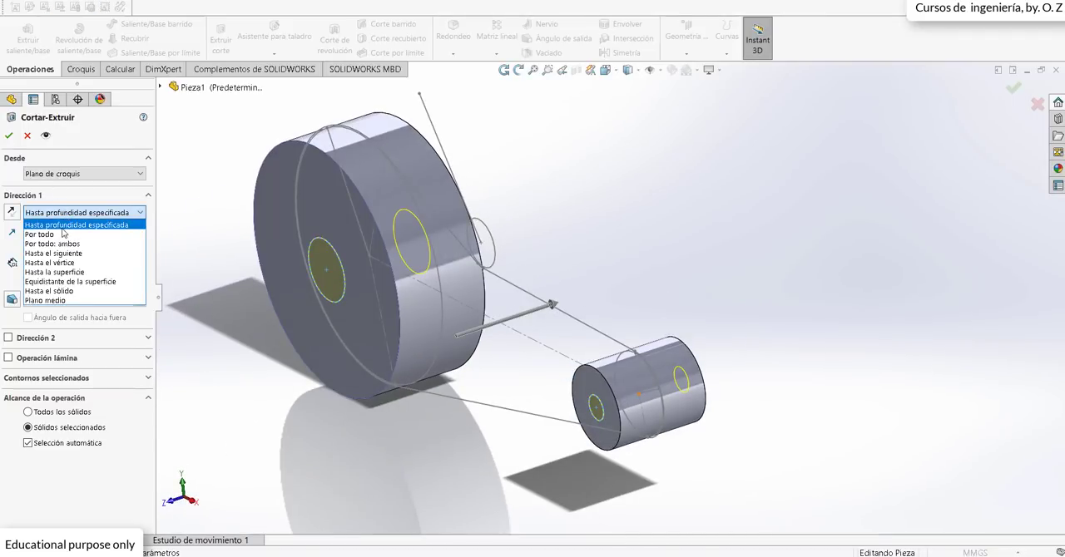
click(66, 237)
click(8, 136)
middle_drag(251, 276, 479, 333)
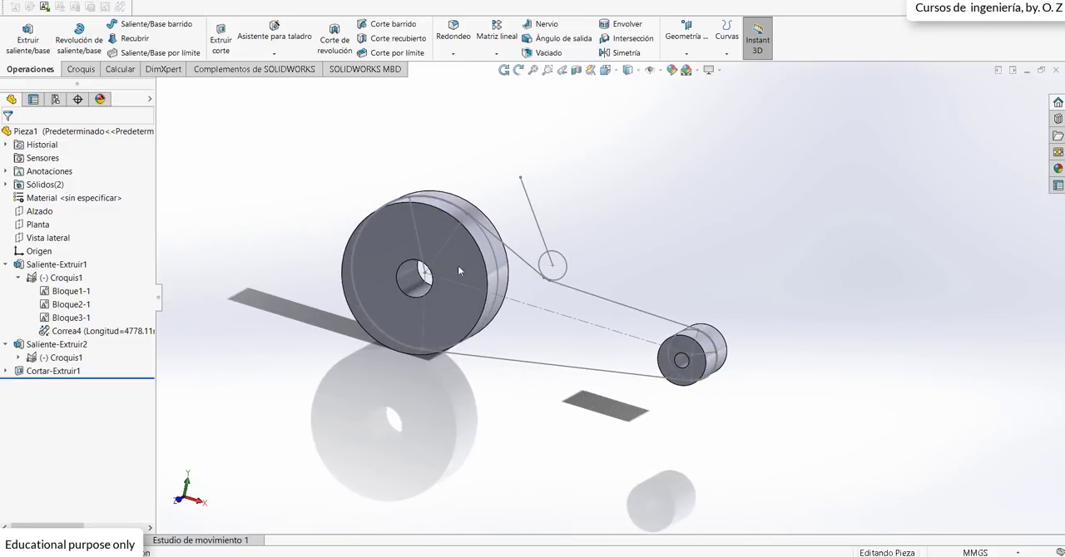
Step: Start a sketch on the Vista lateral plane and view it head-on
scroll(457, 235, down, 3)
middle_drag(499, 264, 519, 266)
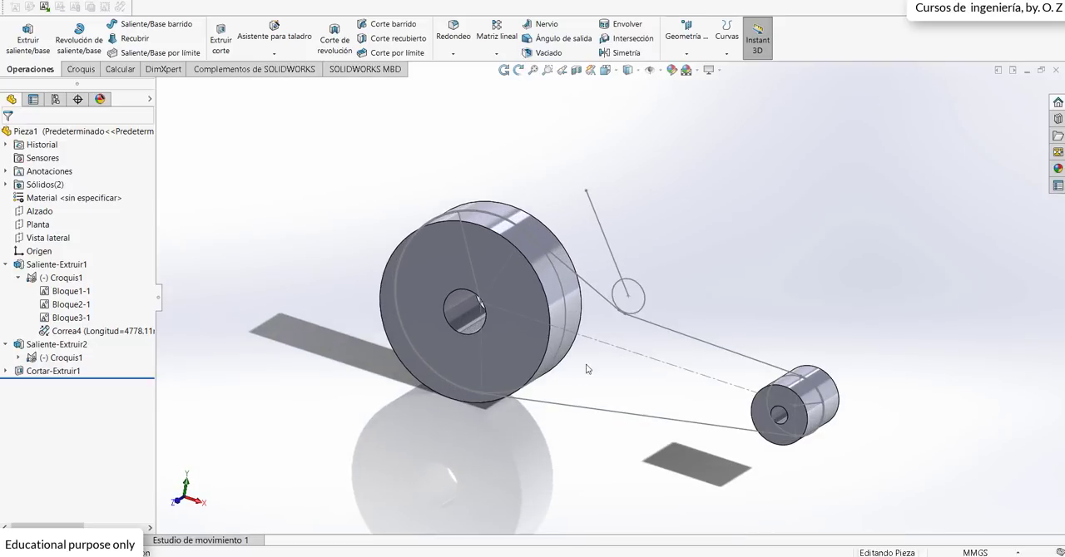
click(39, 225)
click(44, 239)
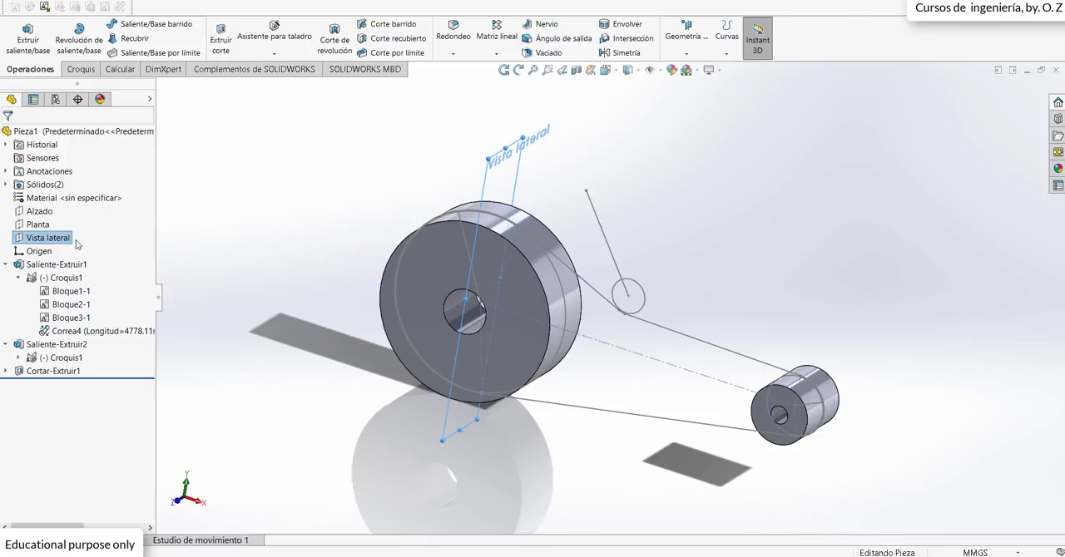
right_click(72, 242)
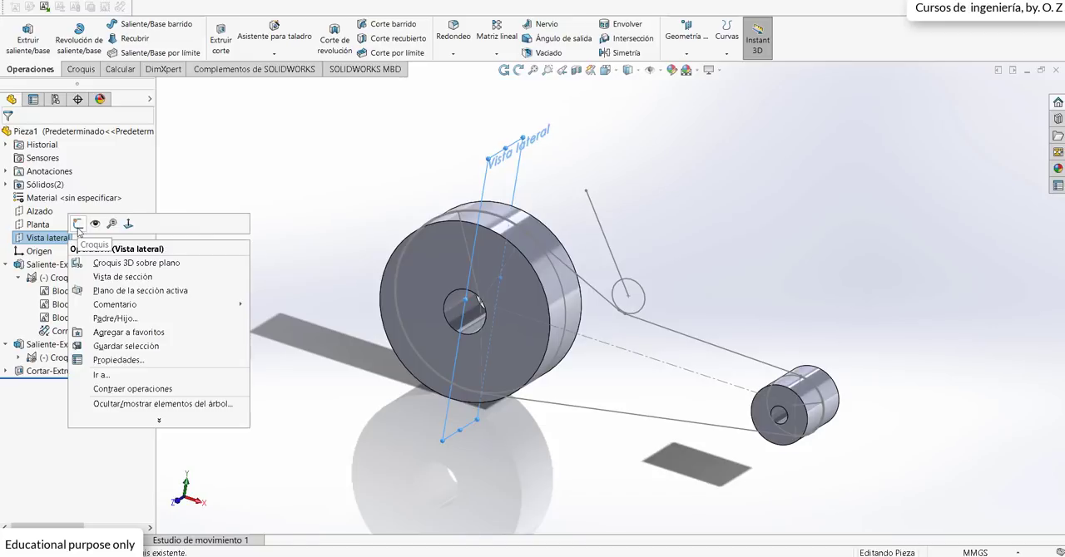
click(78, 224)
key(space)
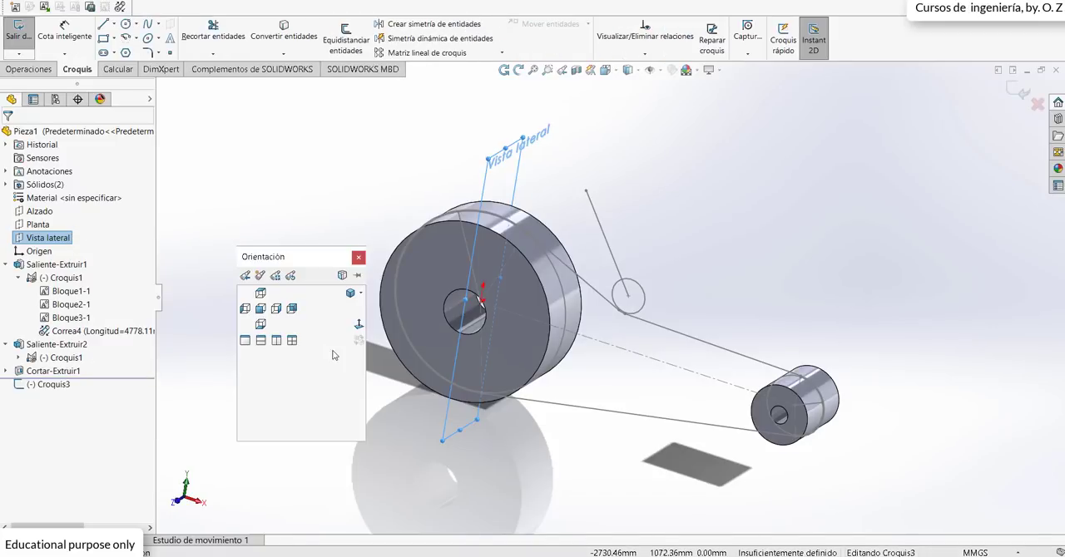
click(359, 326)
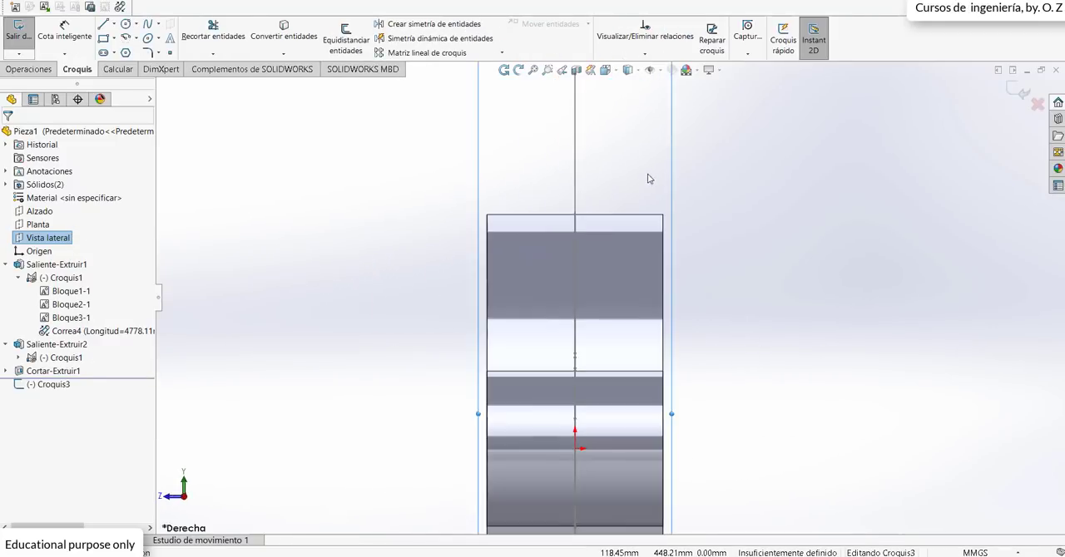
Step: Sketch a centre rectangle about 245 mm by 98 mm on the vertical belt line near the large pulley's upper edge
click(114, 39)
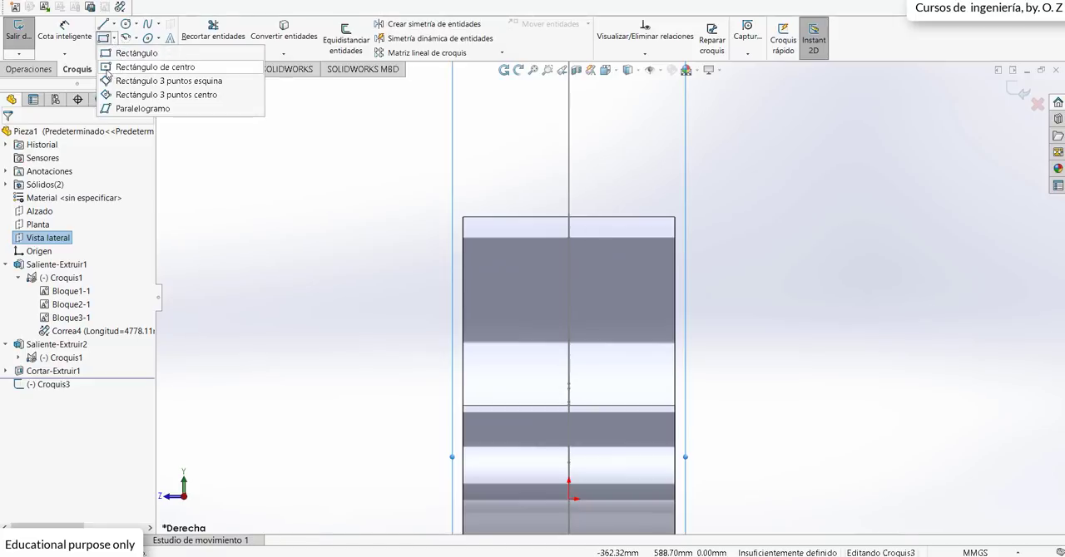
click(121, 67)
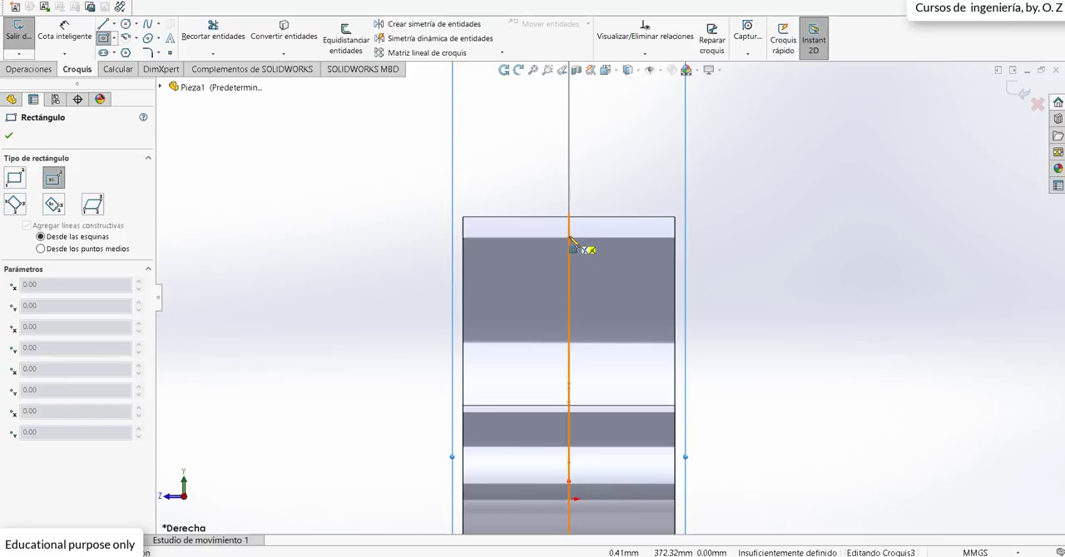
click(569, 239)
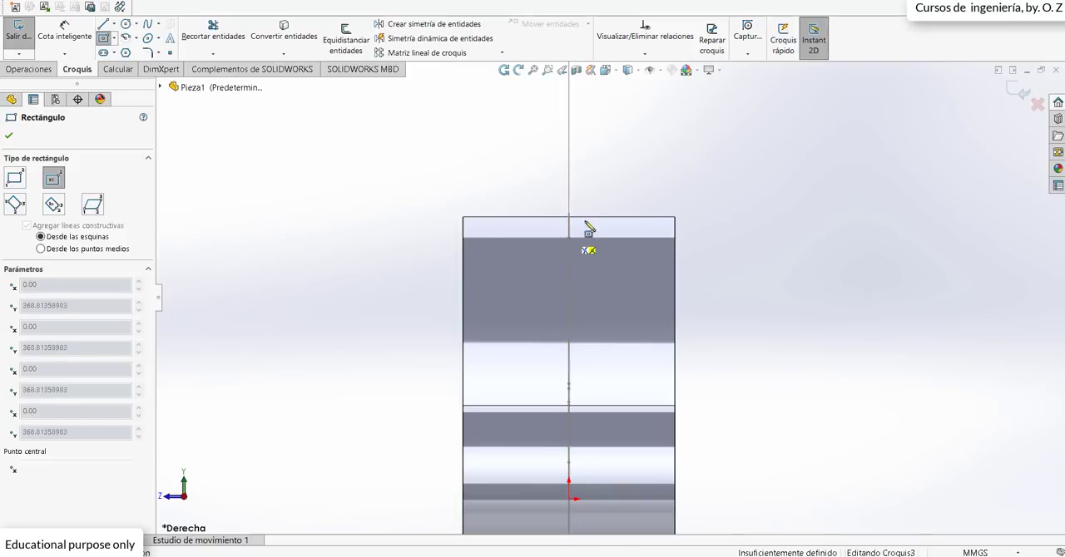
click(656, 205)
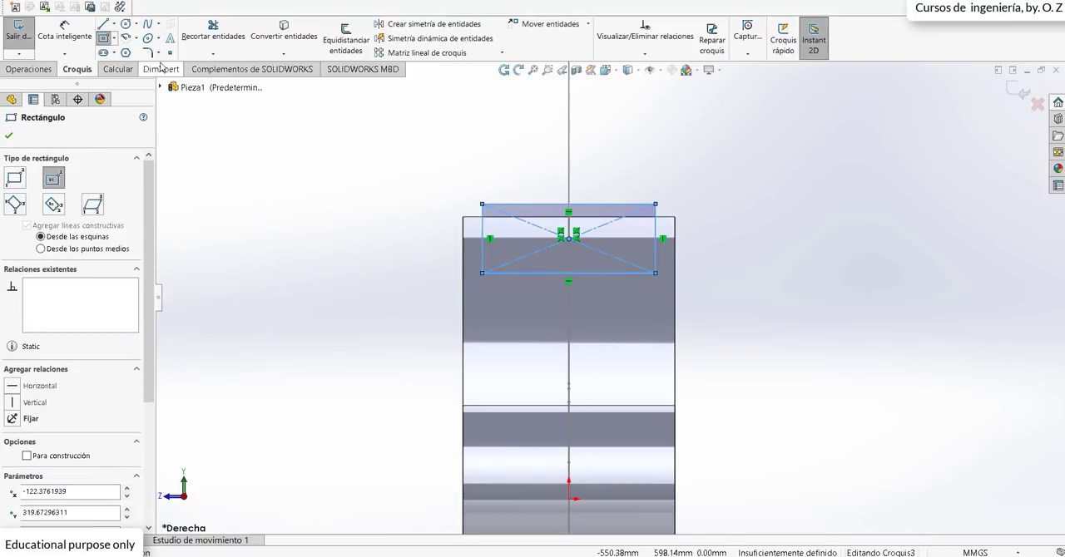
key(Escape)
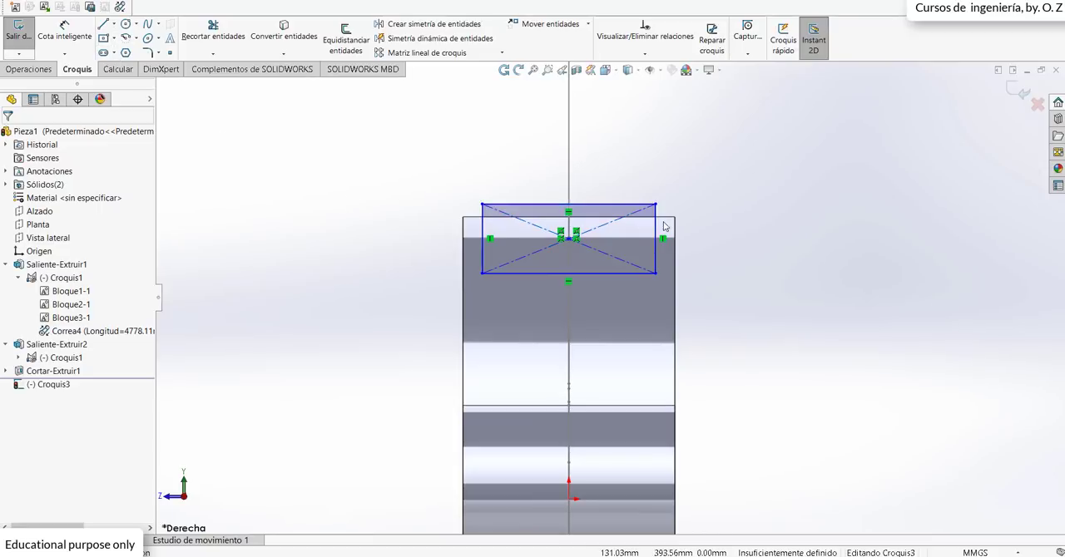
Step: Attach the rectangle's upper corner to the large pulley's upper edge so the two are coincident
scroll(610, 302, up, 1)
drag(649, 278, 639, 257)
scroll(647, 211, down, 2)
click(647, 210)
scroll(647, 210, down, 2)
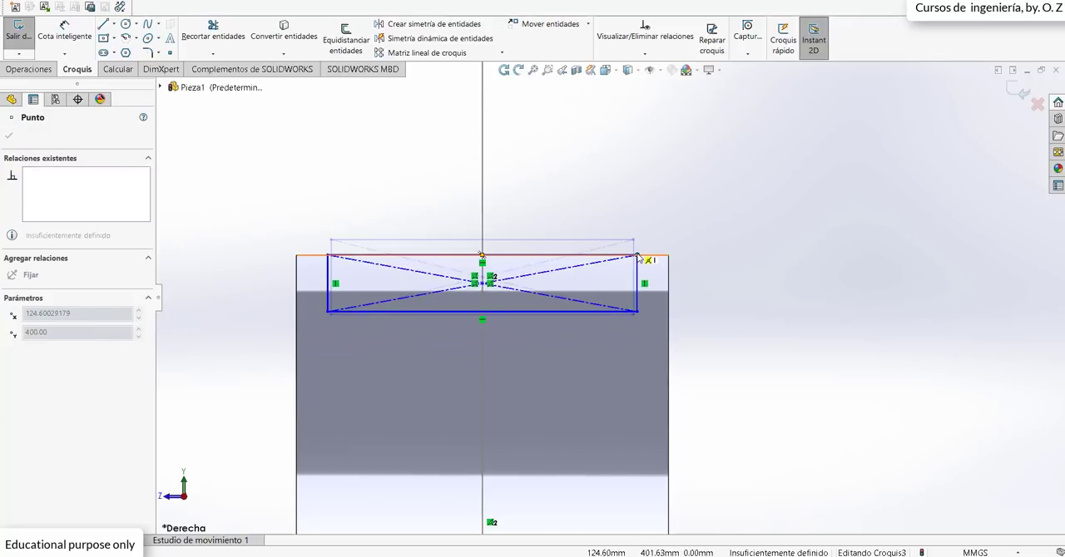
click(566, 178)
scroll(596, 280, down, 4)
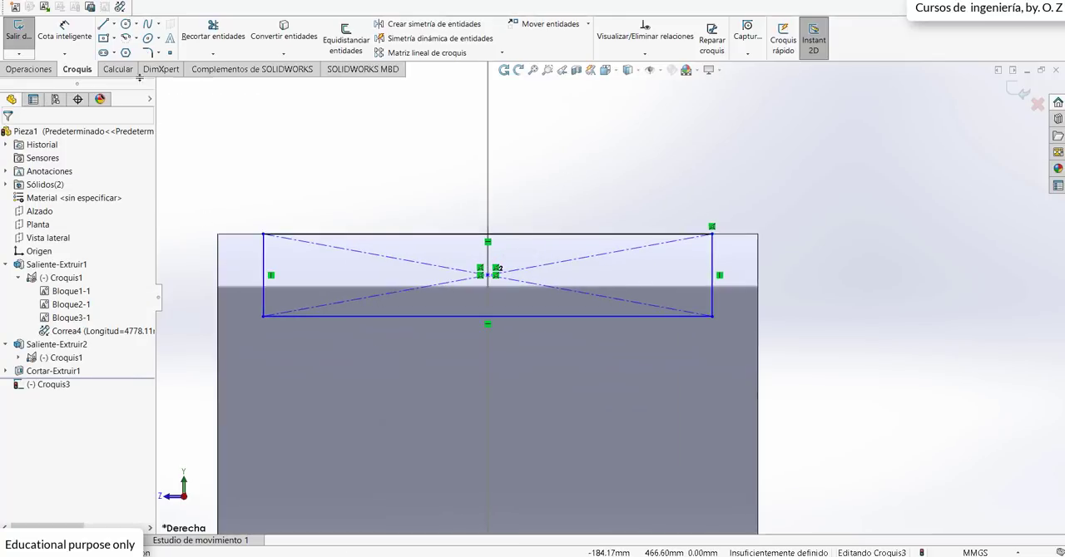
Step: Dimension the rectangle's height to 5 mm
click(64, 31)
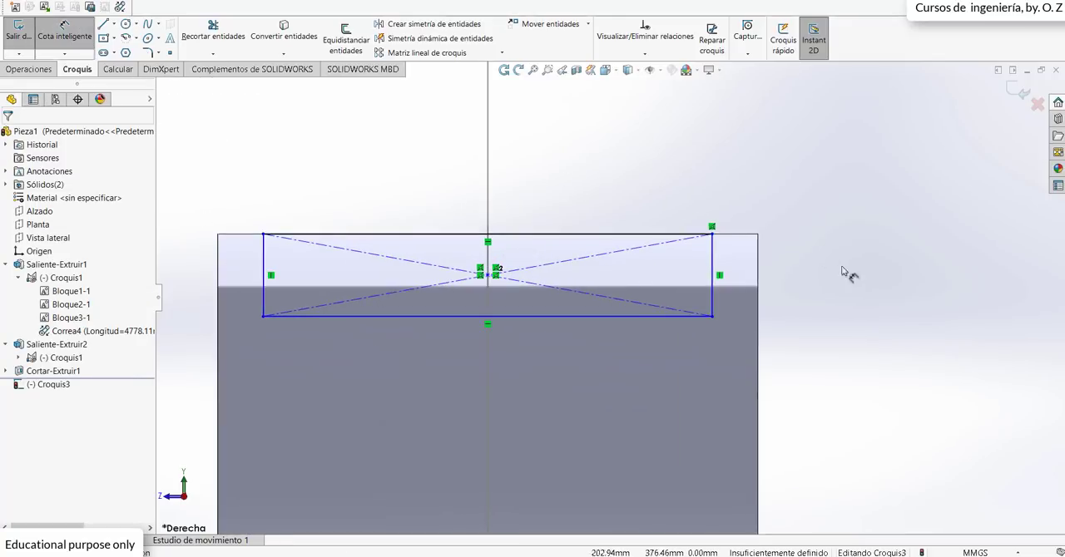
click(713, 265)
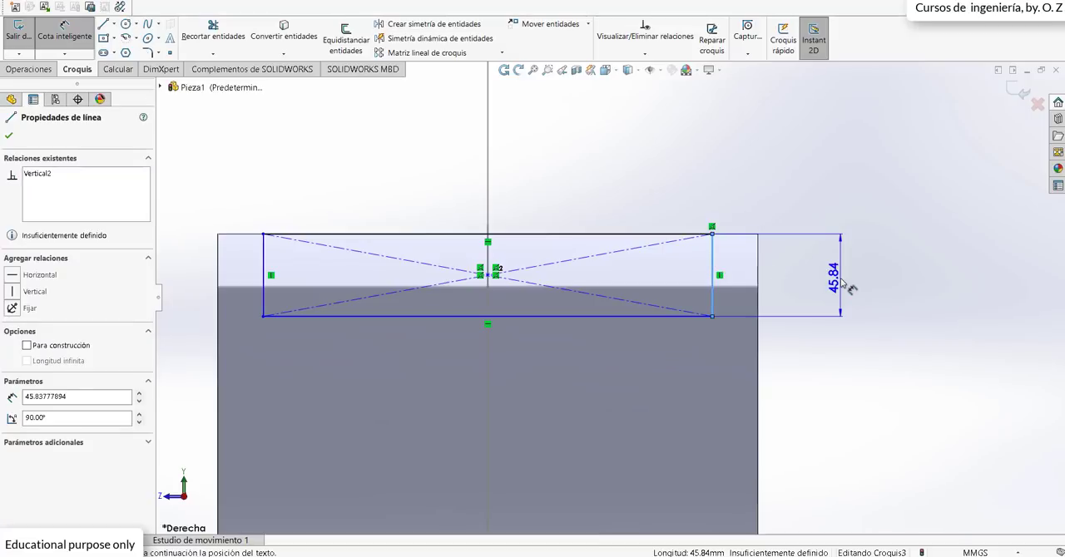
click(841, 284)
click(841, 284)
click(841, 280)
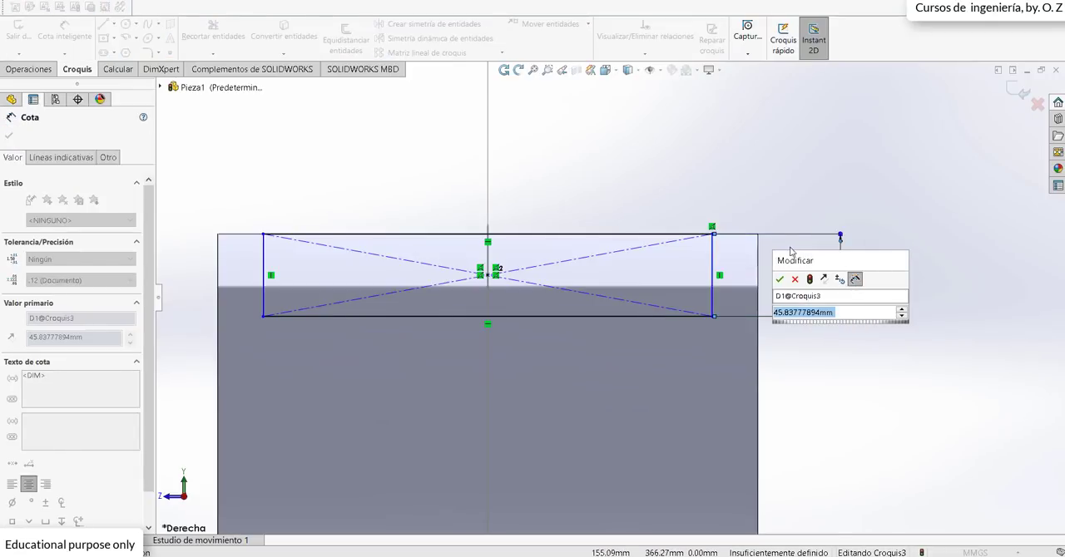
text(5)
key(Return)
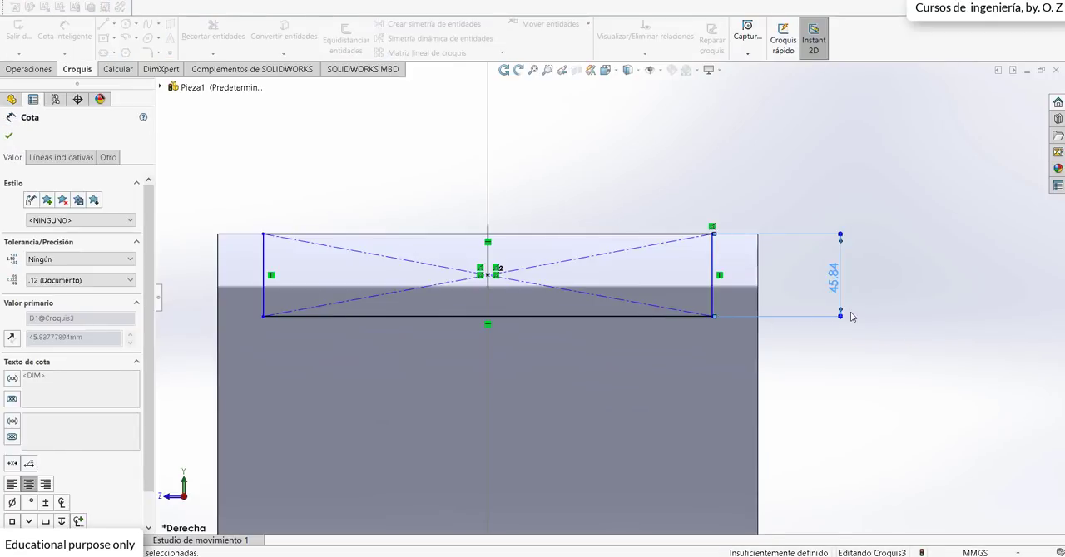
Step: Dimension the rectangle's width to 250 mm
scroll(609, 300, up, 3)
scroll(340, 284, down, 2)
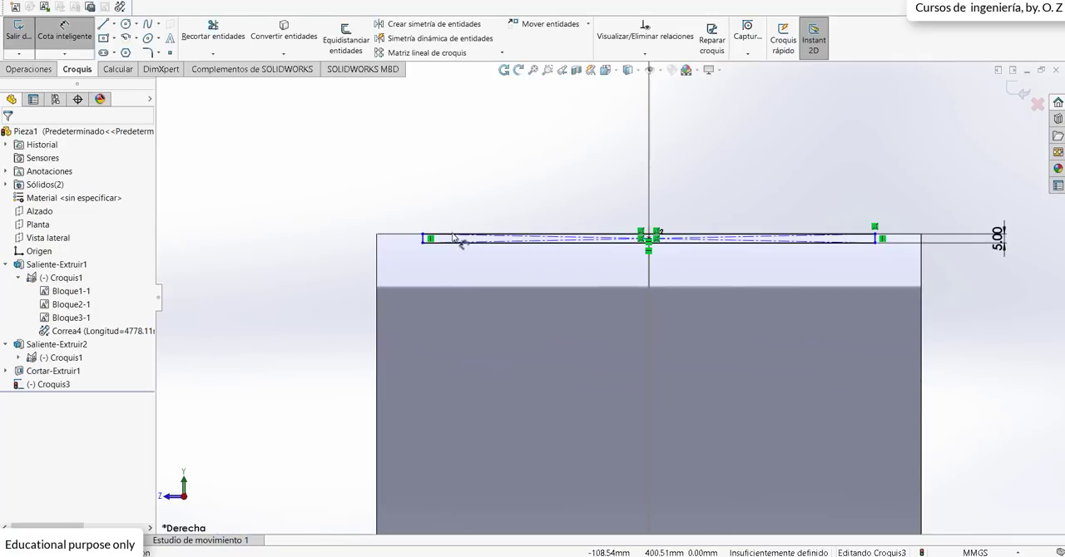
click(466, 237)
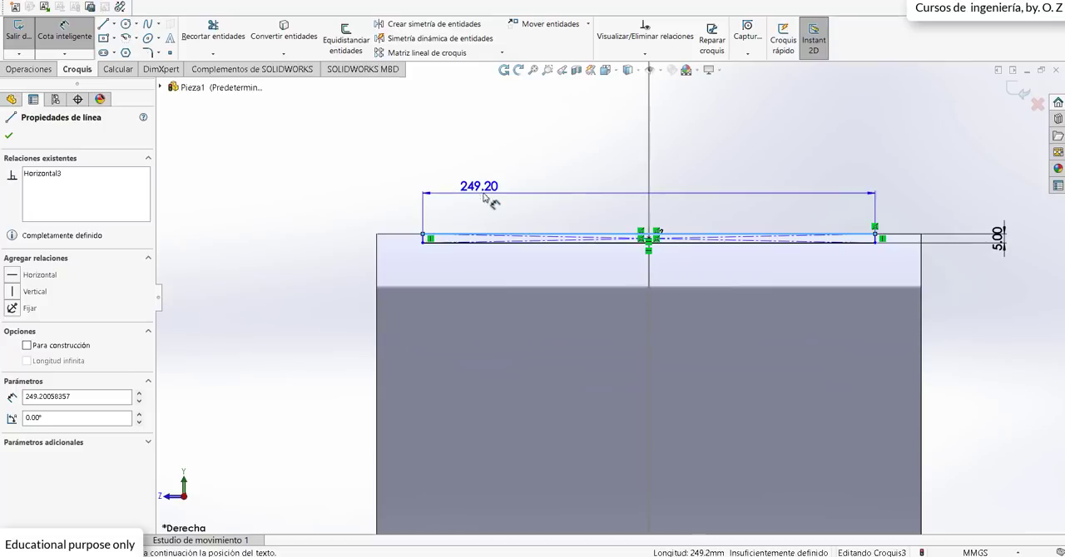
click(495, 193)
text(250)
key(Return)
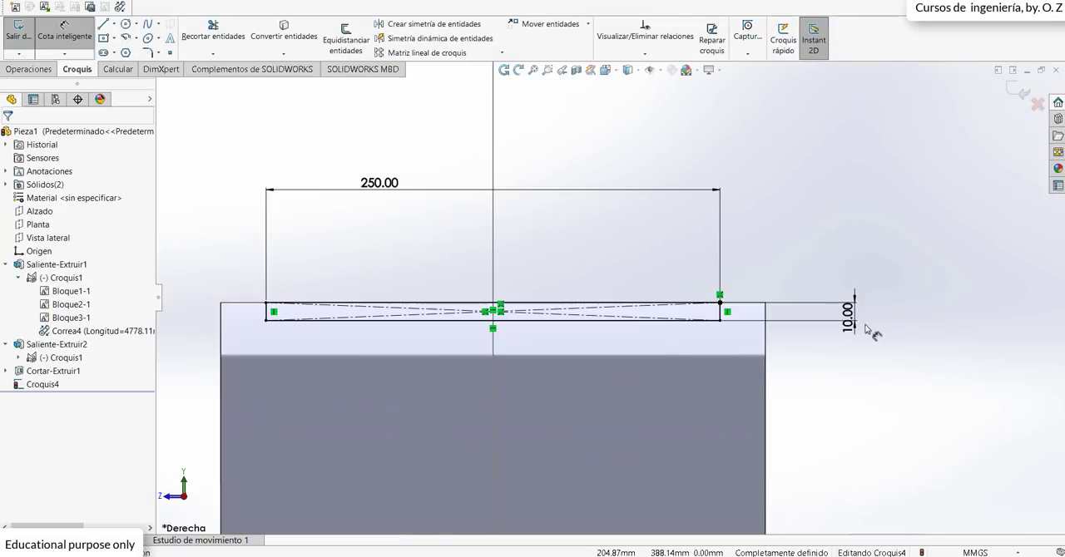
Step: Reposition the 10 mm and 250 mm dimension labels closer to the rectangle
click(808, 383)
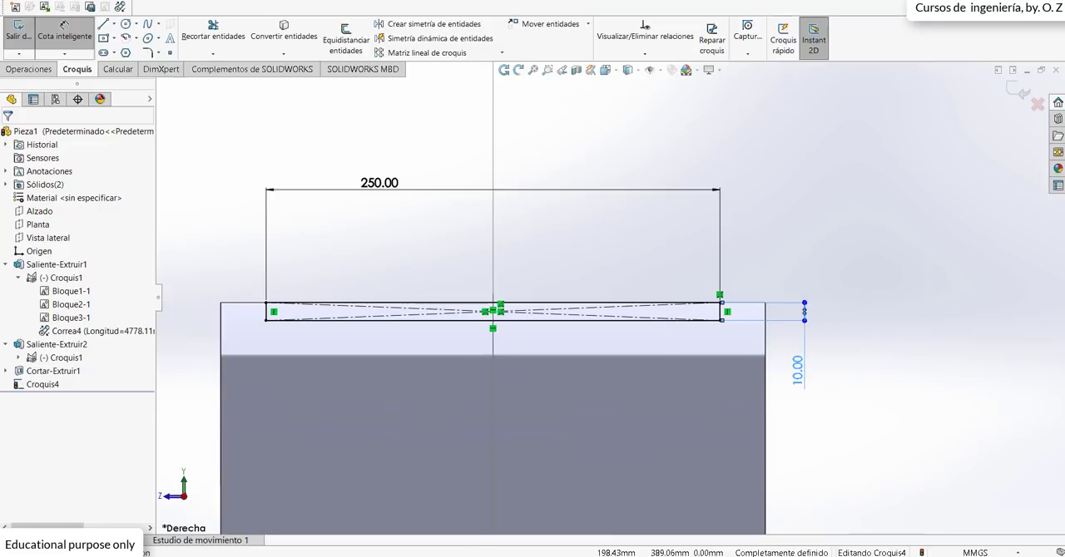
drag(381, 185, 460, 250)
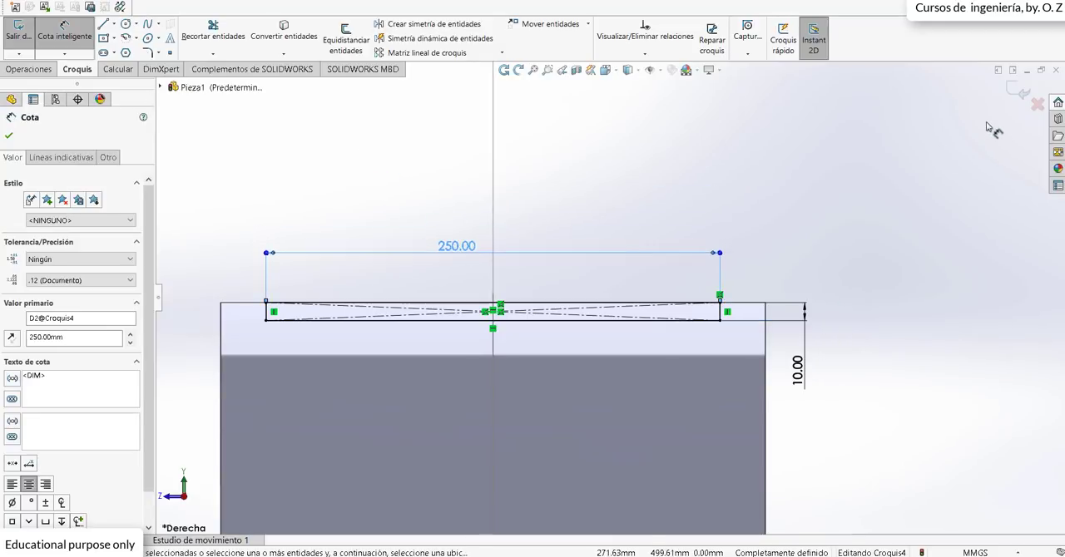
click(951, 159)
Step: Draw a horizontal centreline from the origin out past the large pulley's side and close the sketch
scroll(705, 150, up, 8)
scroll(666, 379, down, 2)
scroll(545, 356, up, 2)
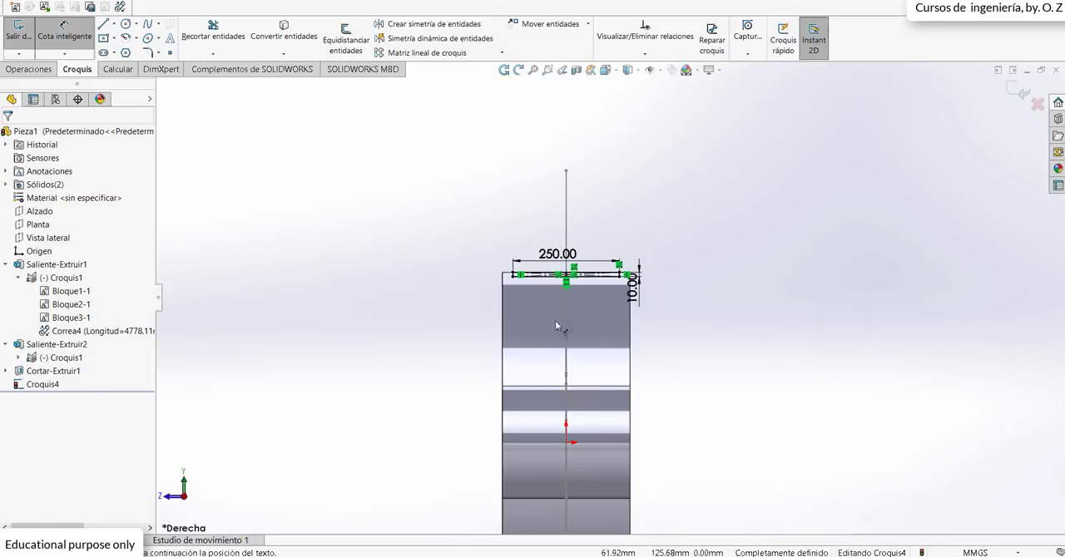
click(114, 25)
click(127, 55)
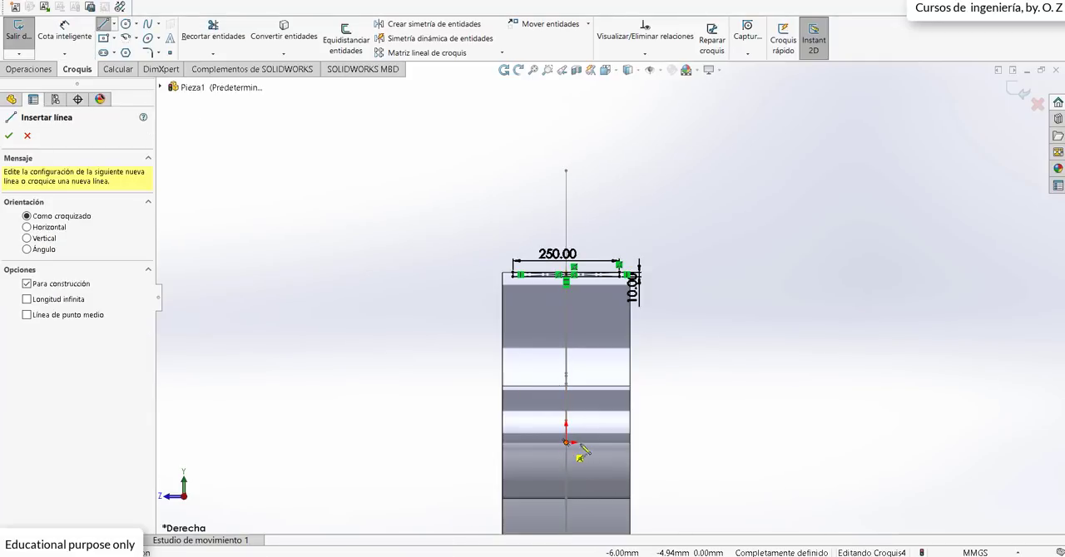
click(566, 443)
click(734, 441)
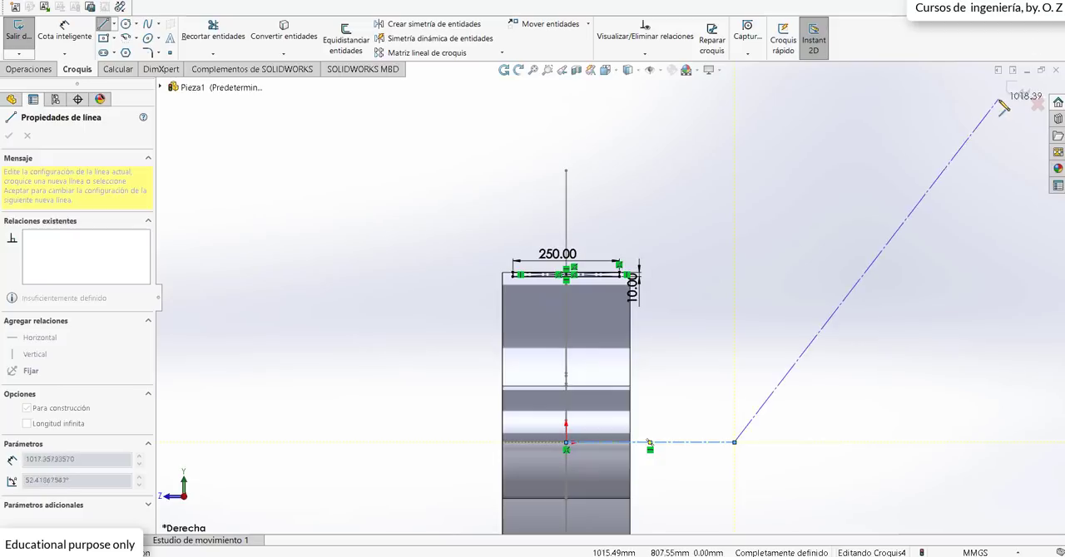
click(1019, 91)
Step: Cut the belt groove around the large pulley by revolving the rectangle 360° about the centreline, and inspect the groove up close
scroll(592, 304, up, 3)
middle_drag(592, 308, 682, 371)
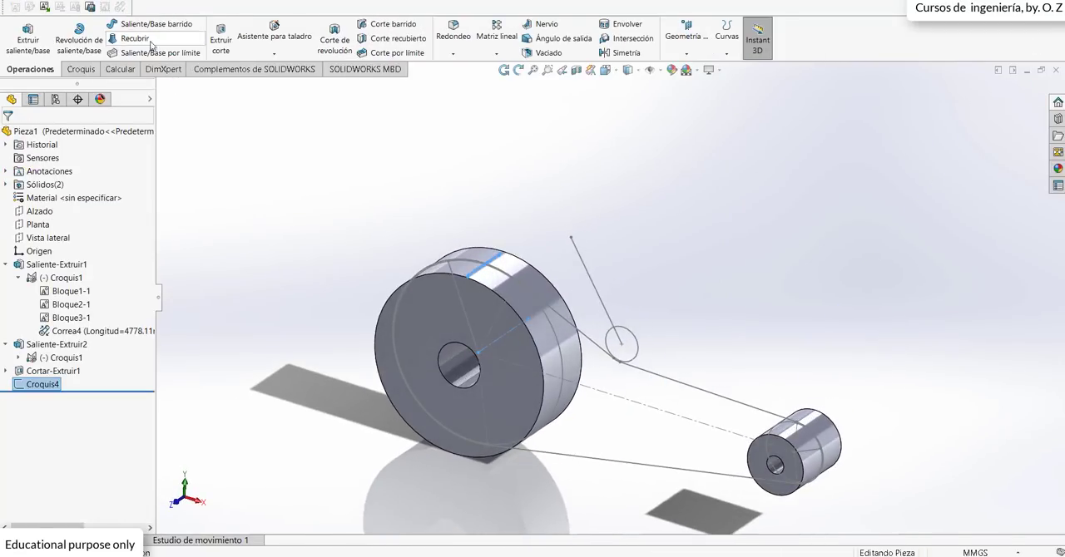
click(325, 55)
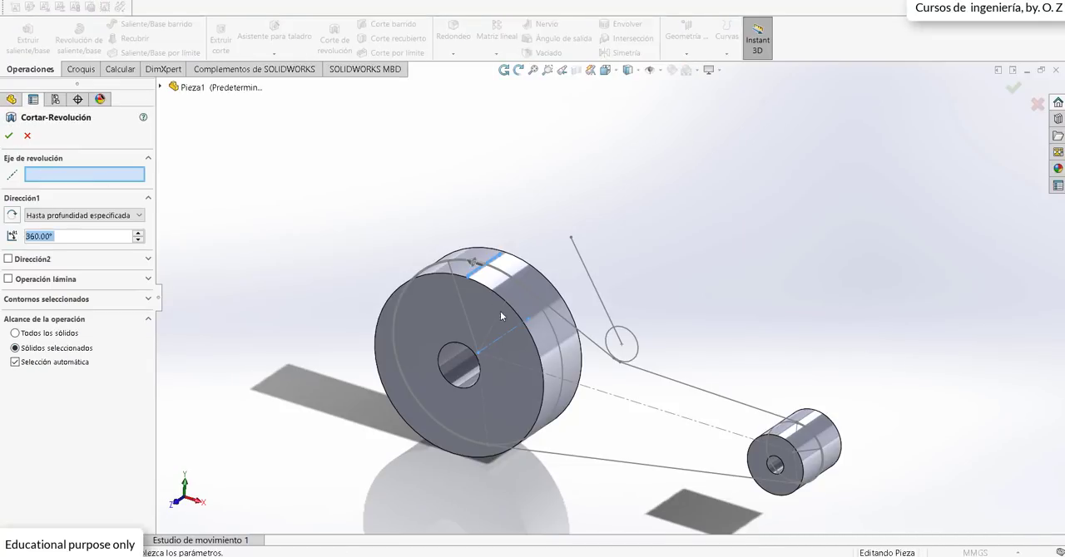
click(513, 331)
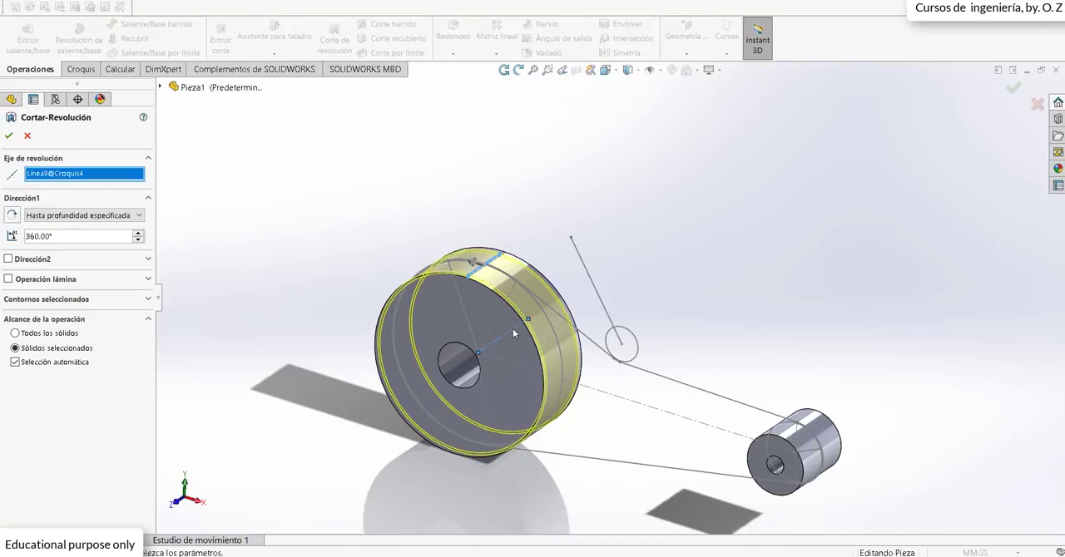
click(10, 139)
scroll(463, 270, down, 5)
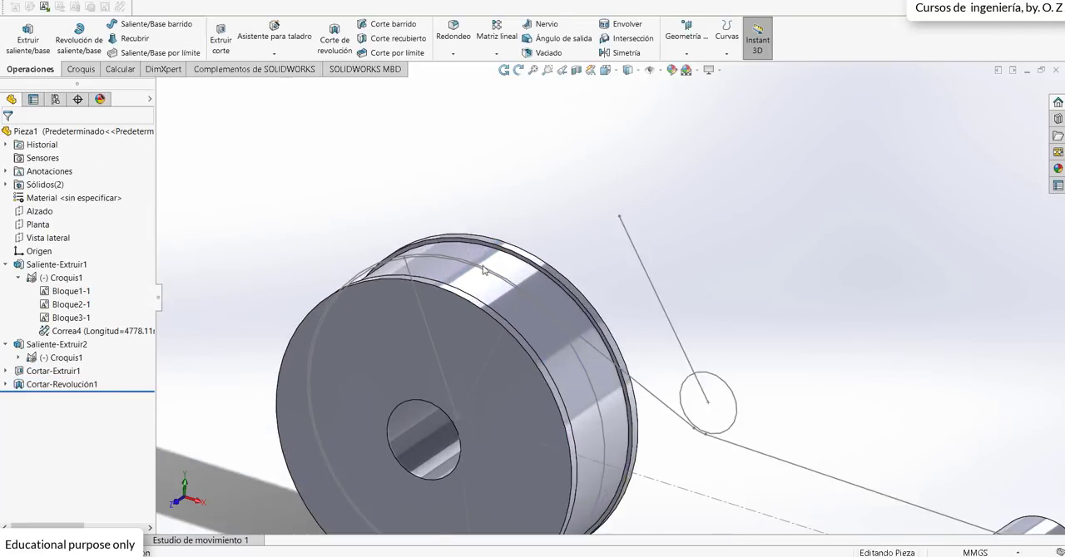
mouse_move(463, 269)
middle_down()
mouse_move(447, 230)
mouse_move(488, 212)
mouse_move(480, 219)
middle_up()
scroll(463, 197, up, 5)
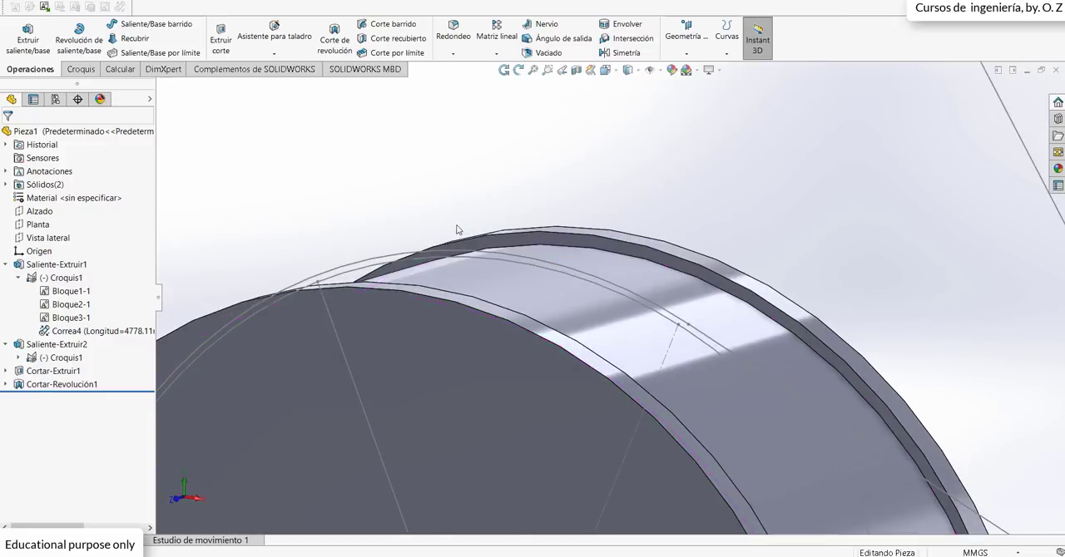
Step: Start a sketch on the Planta plane and view it head-on at the small pulley
scroll(615, 369, up, 3)
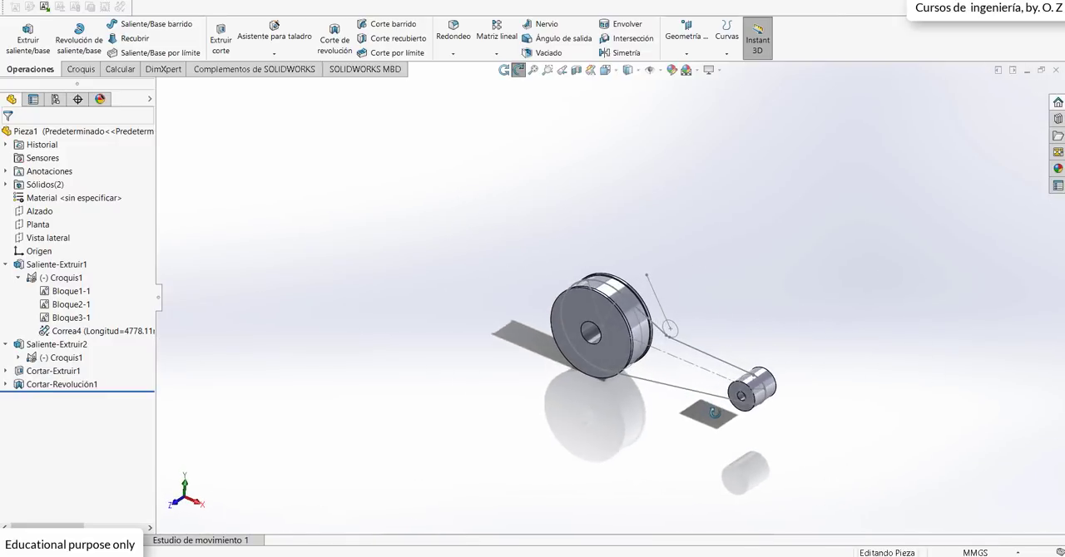
scroll(730, 387, down, 3)
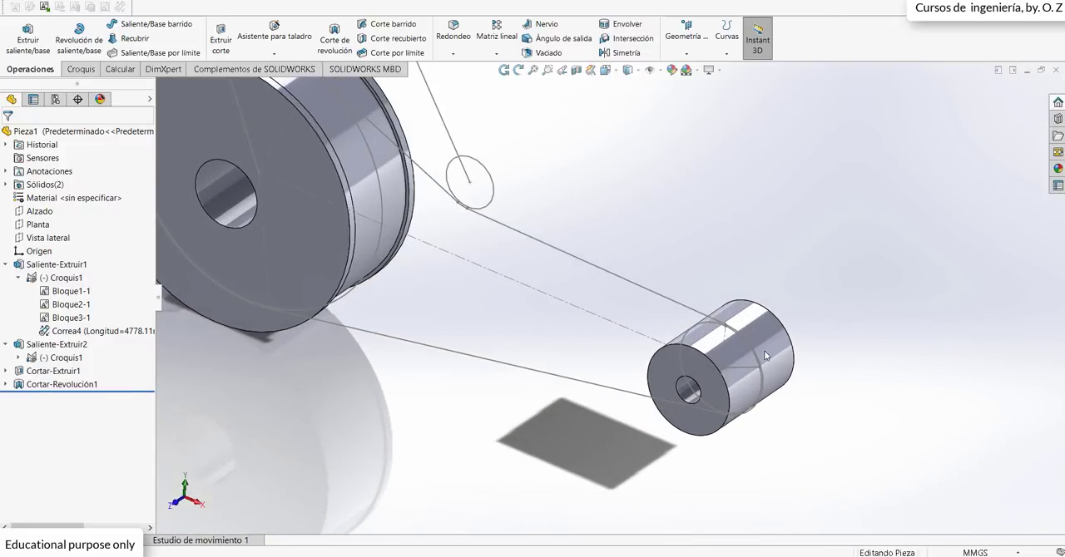
click(37, 225)
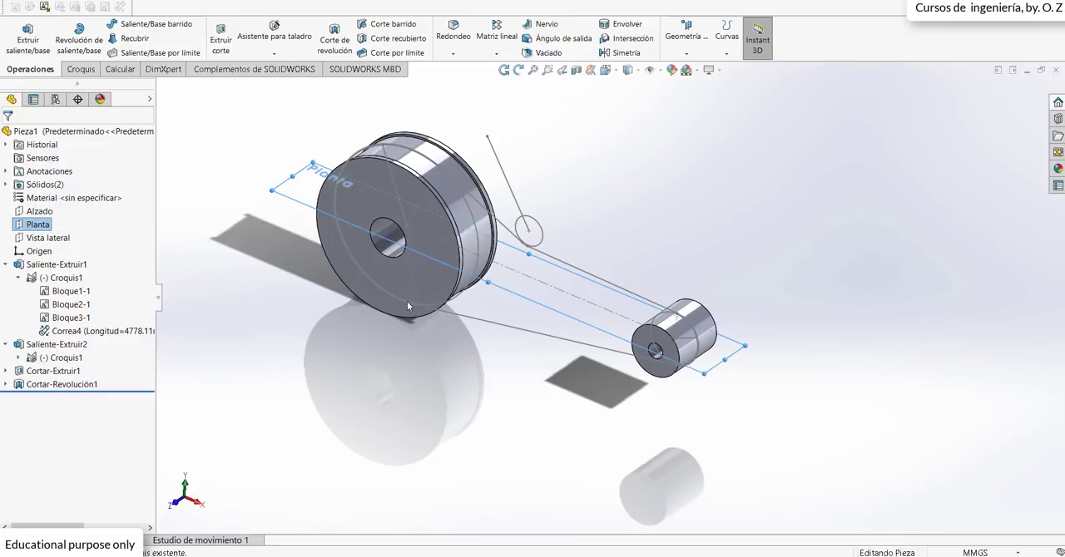
click(704, 55)
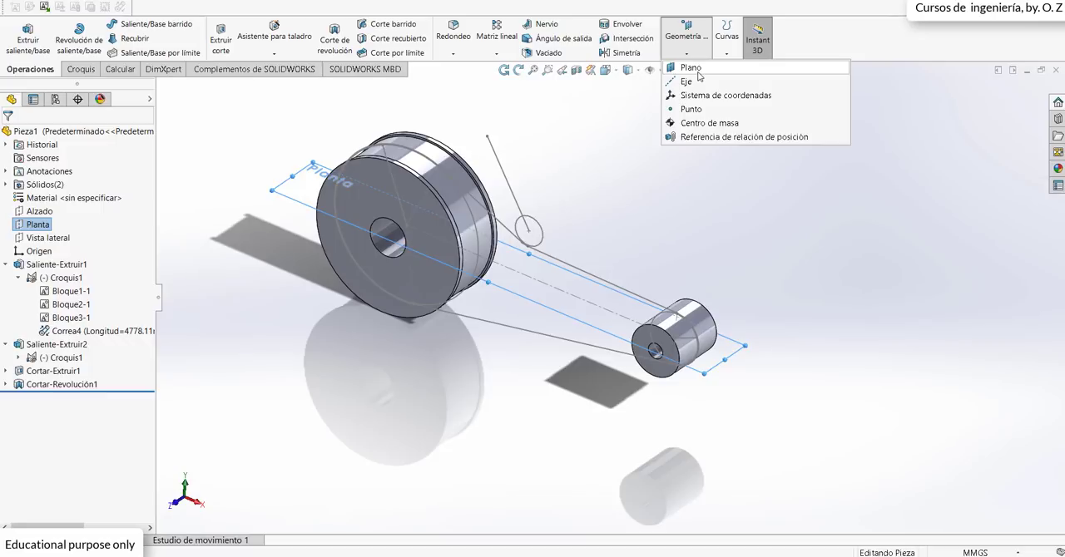
right_click(38, 226)
click(43, 210)
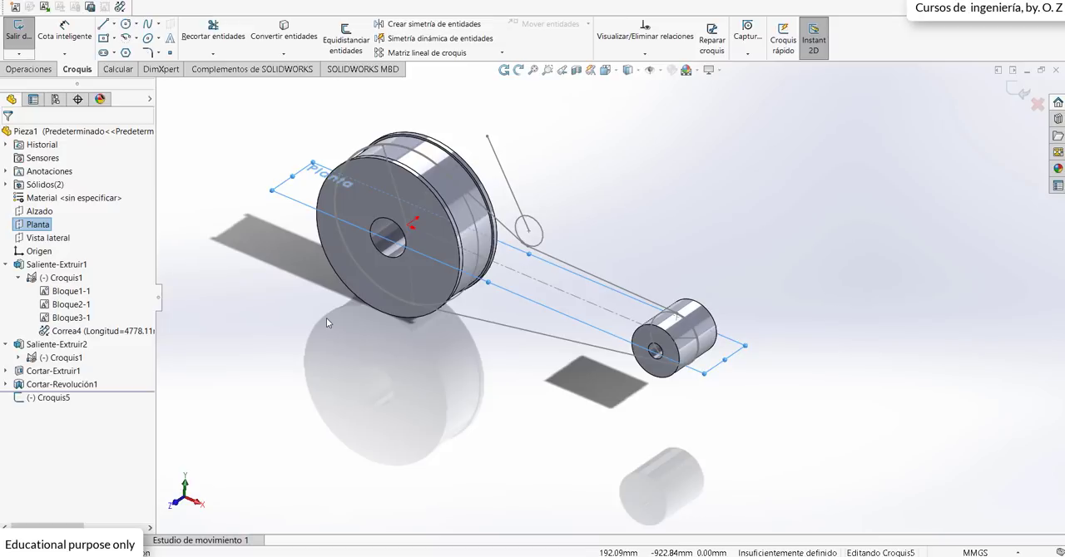
key(space)
click(451, 392)
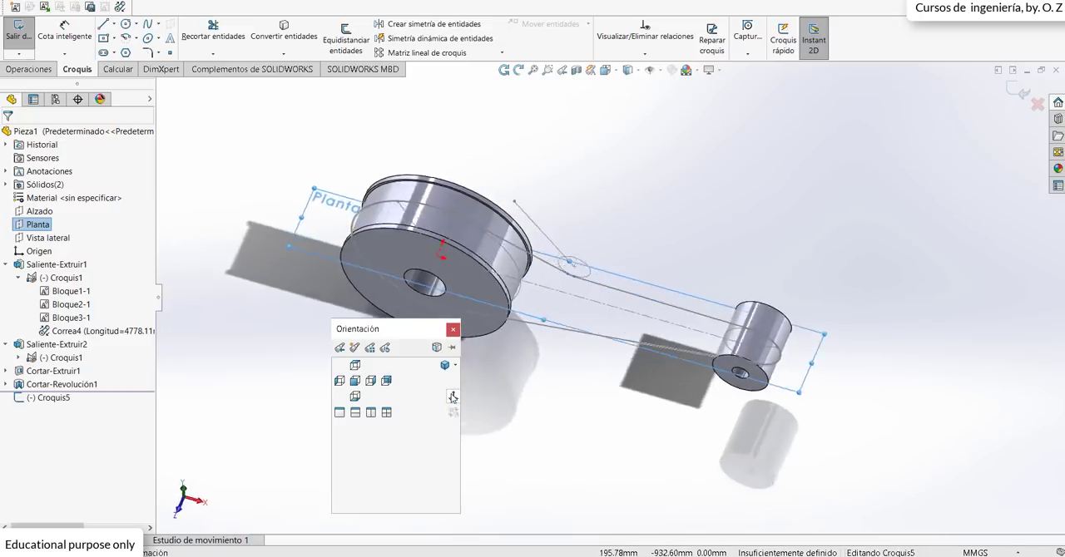
scroll(977, 340, down, 4)
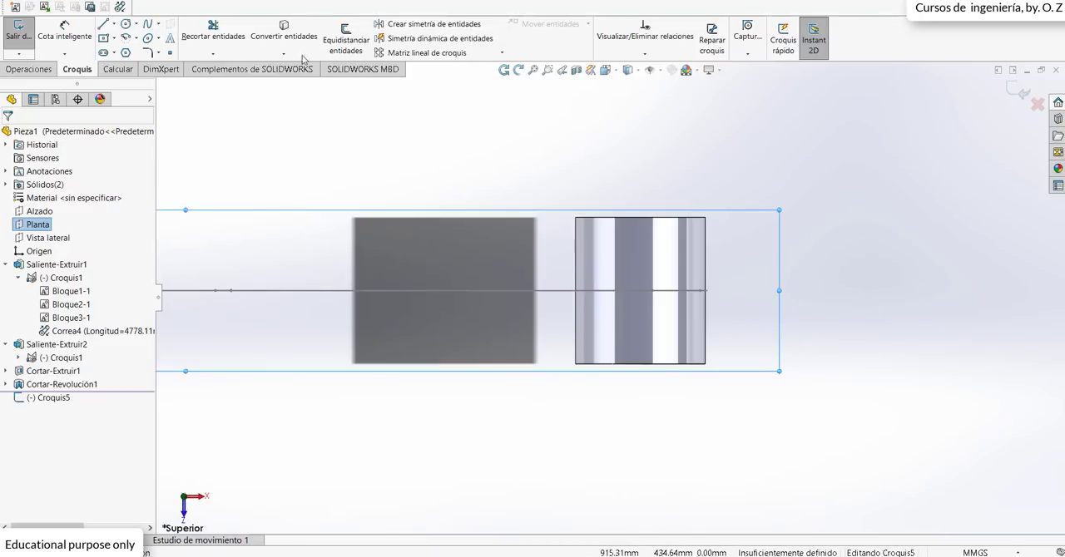
Step: Sketch a centre rectangle about 80 mm by 275 mm on the belt line near the small pulley's outer edge
click(102, 39)
scroll(678, 283, down, 4)
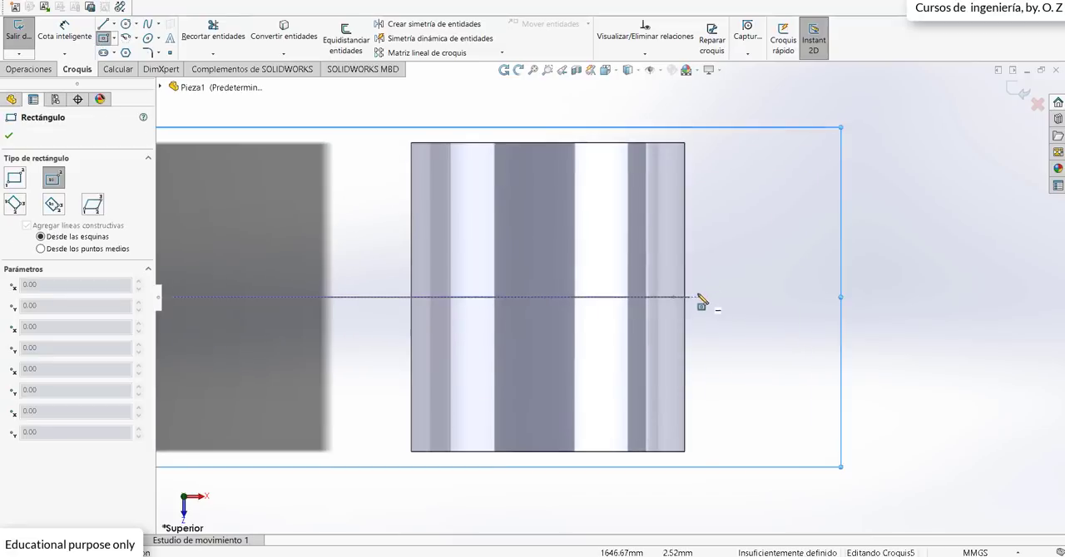
click(660, 298)
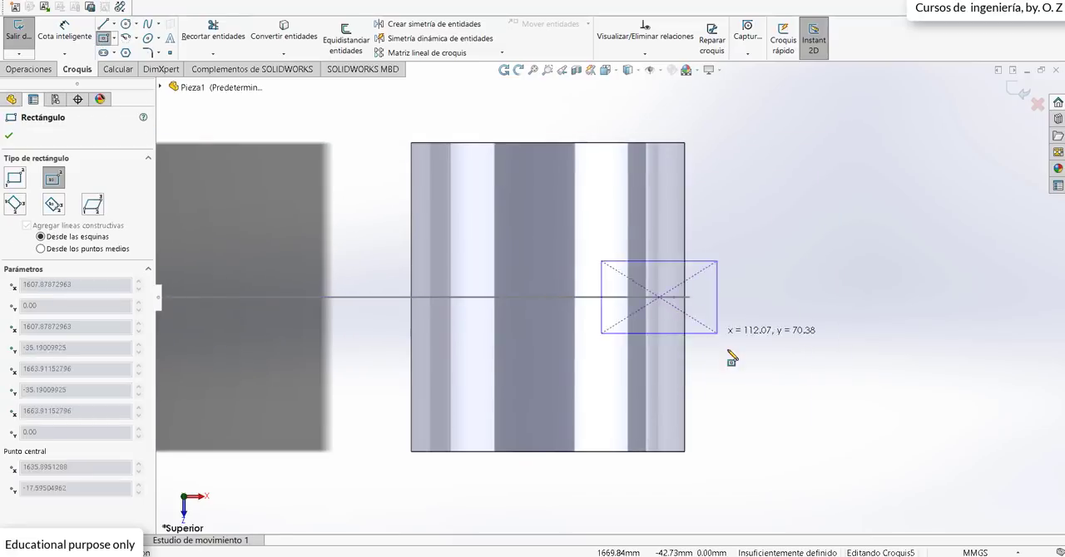
click(701, 439)
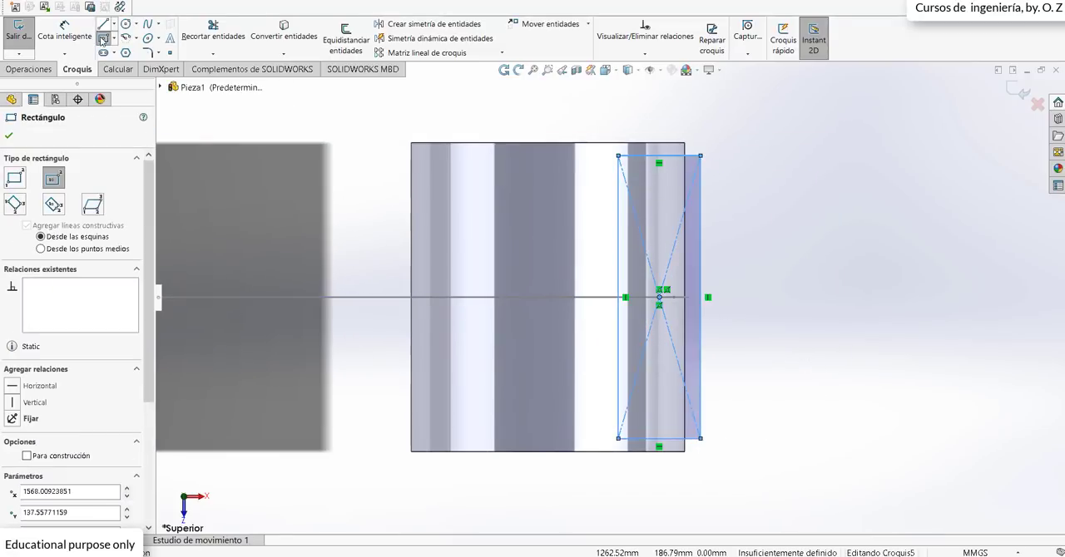
Step: Attach the rectangle's outer corner to the small pulley's outer edge so the two are coincident
key(Escape)
click(725, 143)
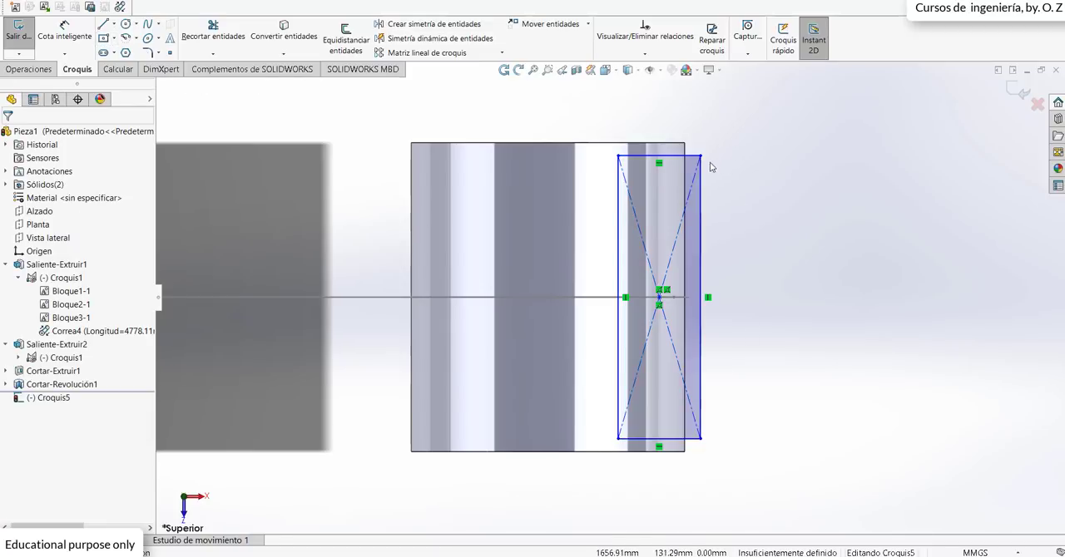
drag(702, 156, 685, 156)
click(824, 300)
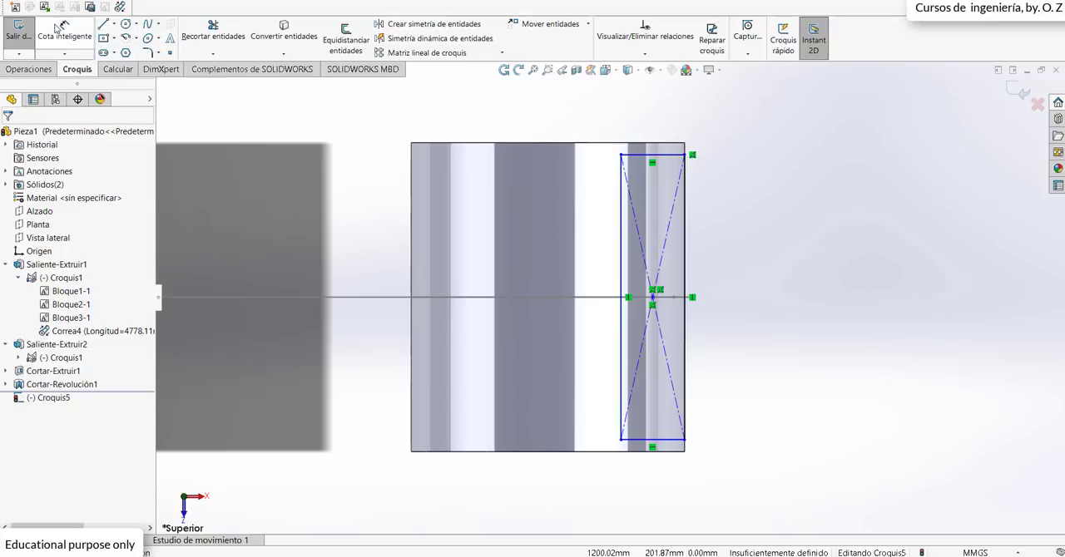
Step: Dimension the rectangle's long vertical side to 250 mm
click(57, 34)
click(684, 235)
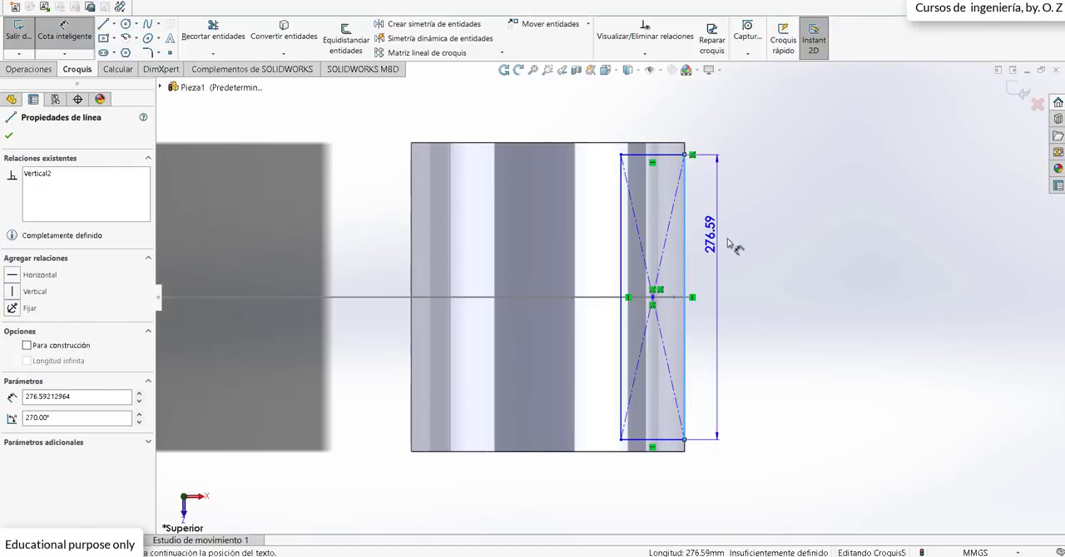
click(730, 242)
text(250)
key(Return)
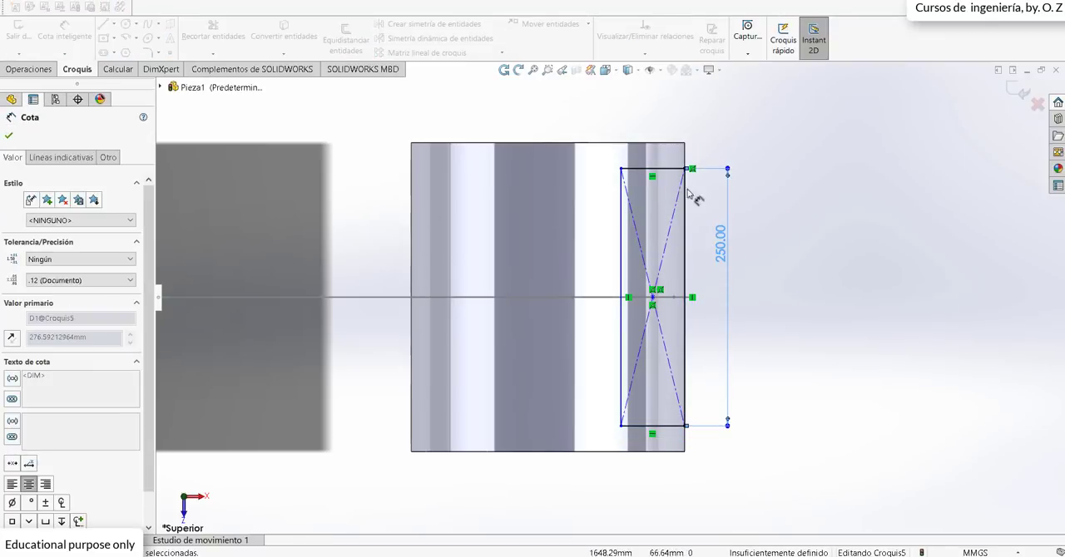
Step: Dimension the rectangle's short side to 10 mm and close the sketch
click(665, 169)
click(672, 120)
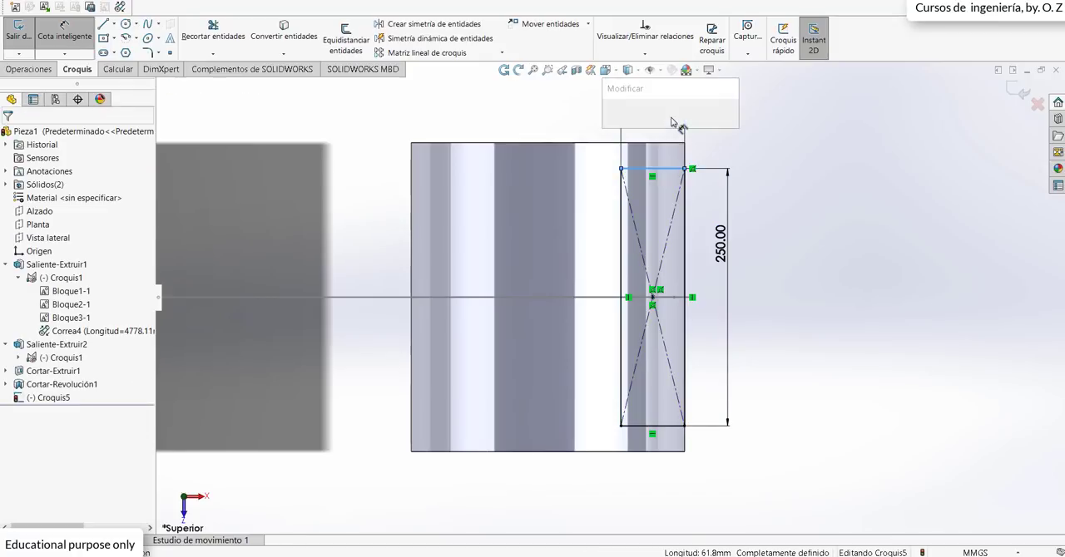
text(10)
key(Return)
key(Escape)
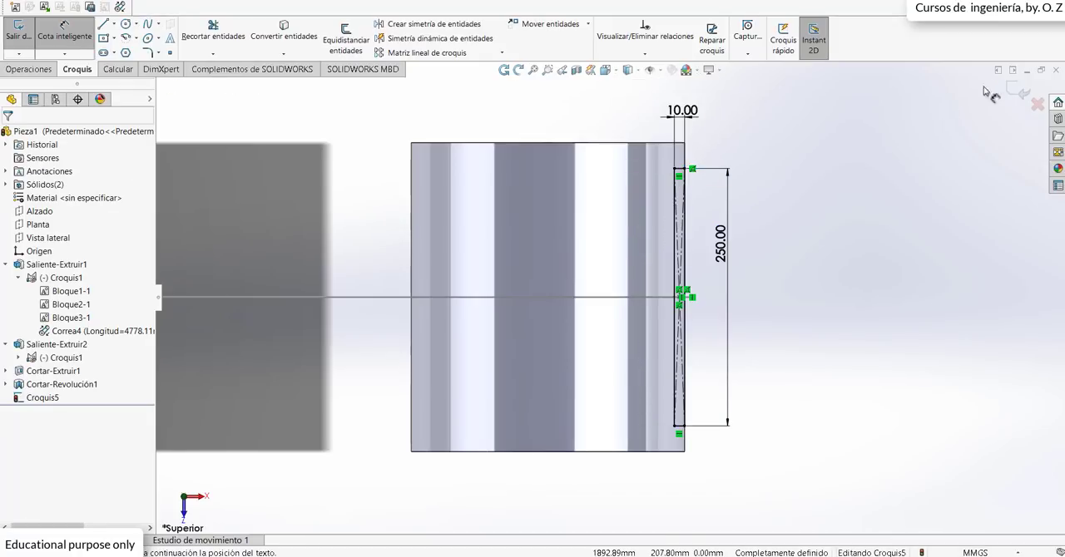
click(1017, 93)
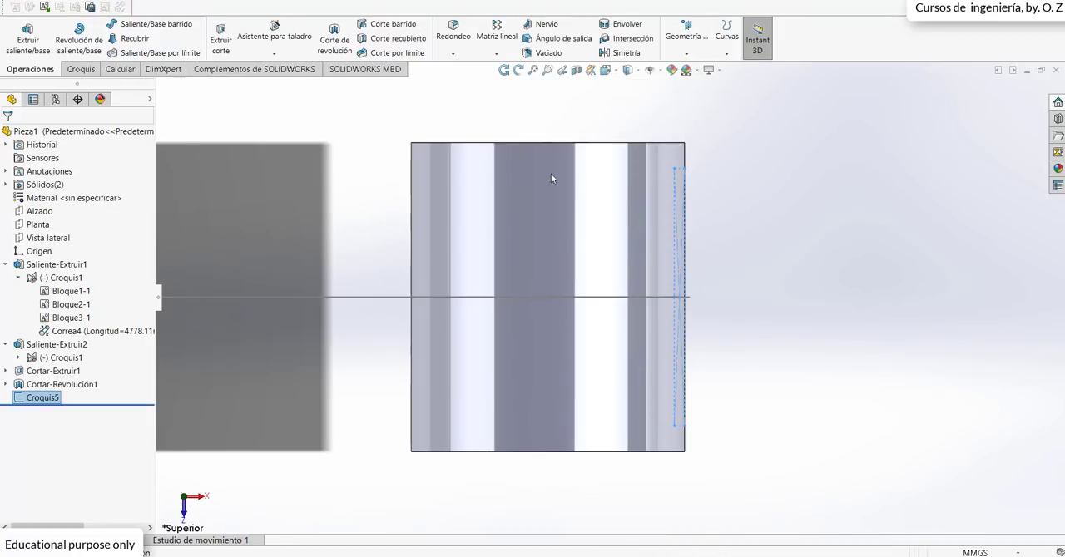
Step: Reopen the small pulley's groove sketch, add a vertical centreline from the pulley's upper edge midpoint past its lower edge, and close it
right_click(44, 398)
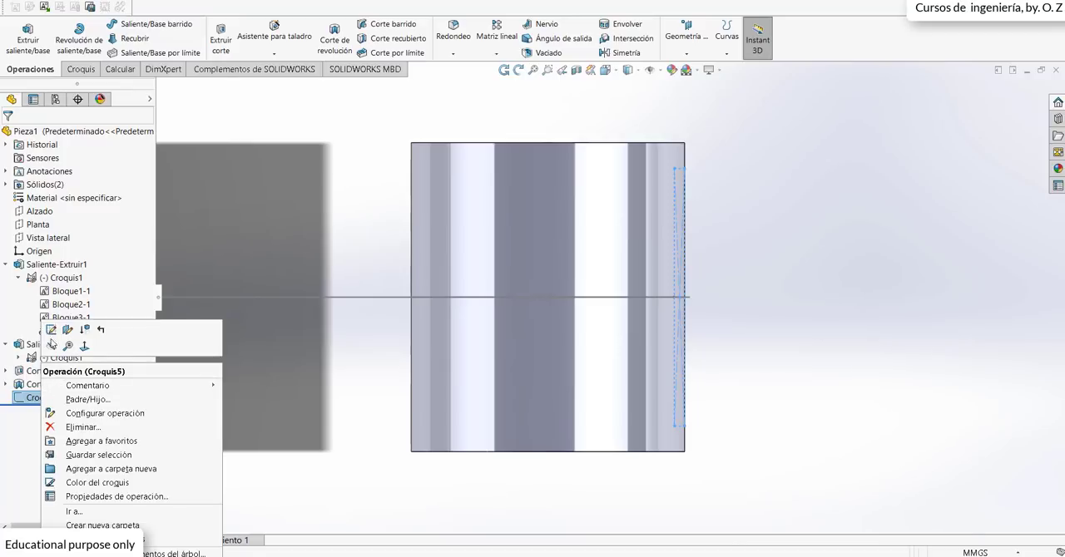
click(50, 341)
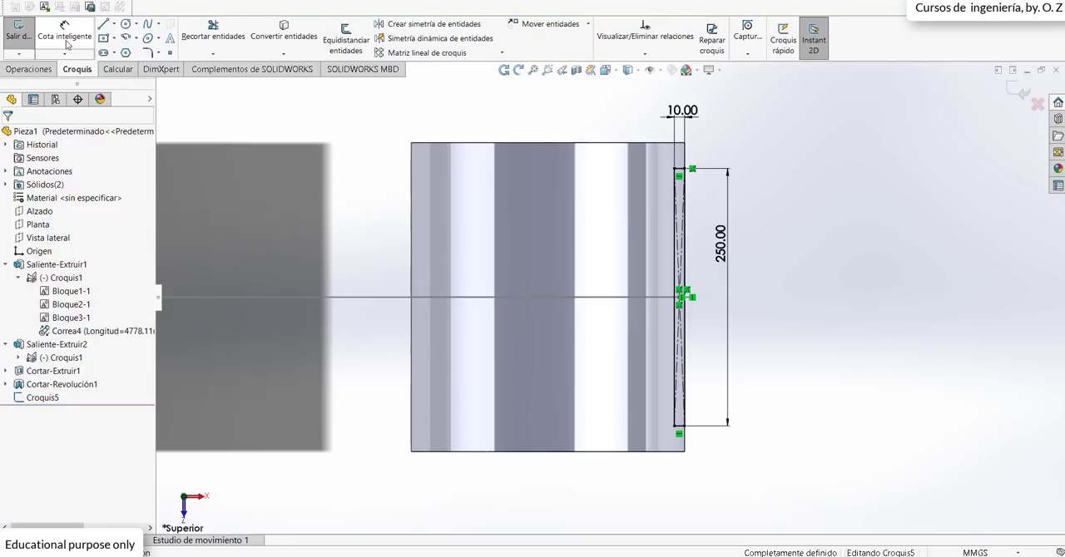
click(111, 24)
click(141, 50)
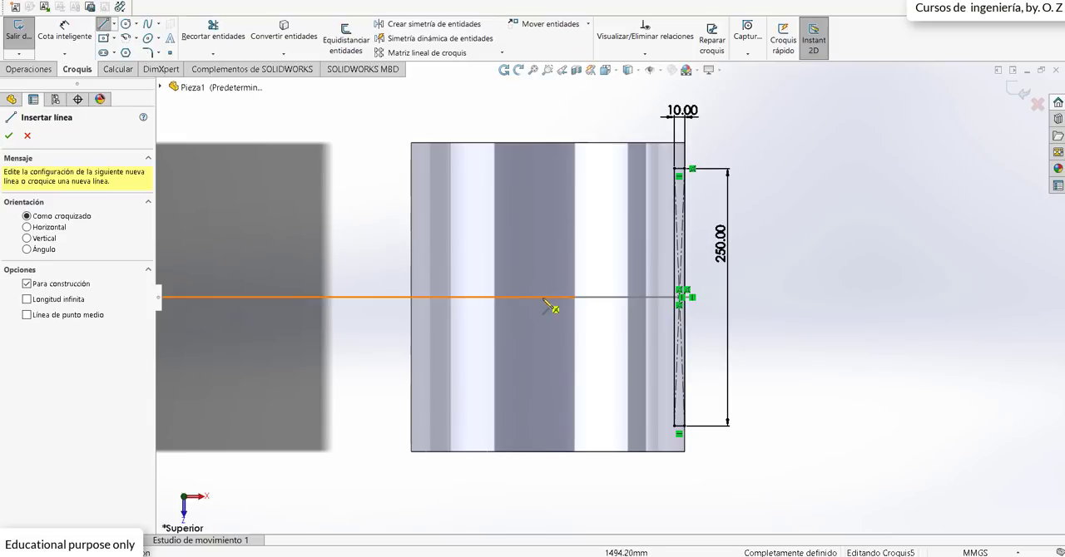
click(546, 144)
click(546, 496)
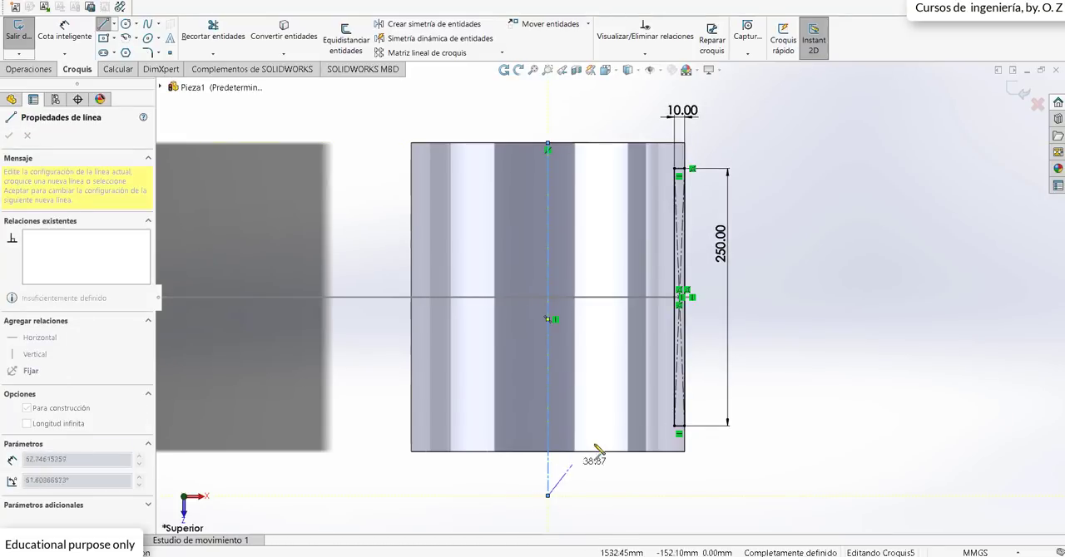
click(1022, 93)
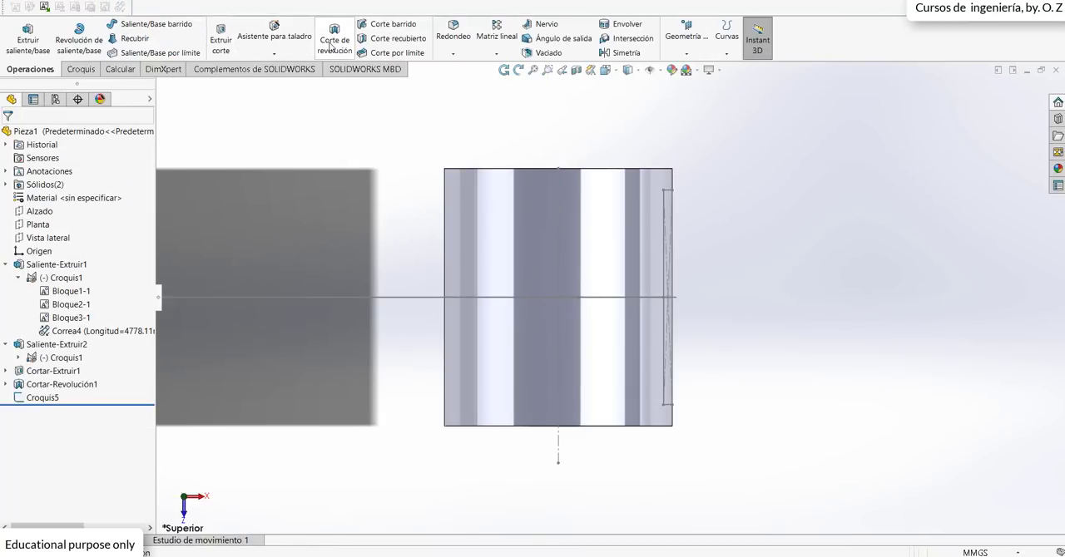
Step: Revolve-cut the small pulley's groove sketch through 360° about its vertical centreline
click(332, 43)
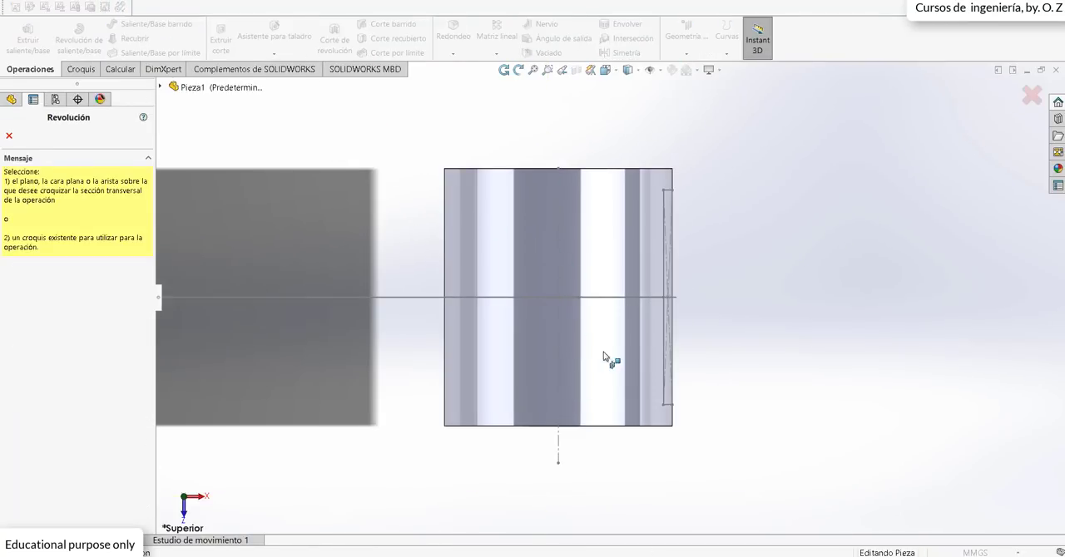
click(663, 339)
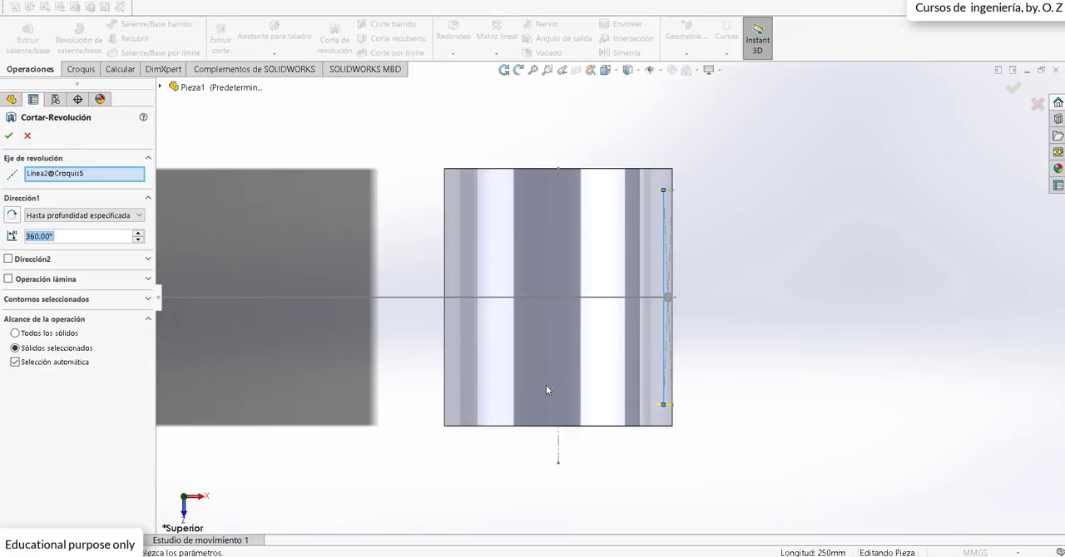
right_click(74, 180)
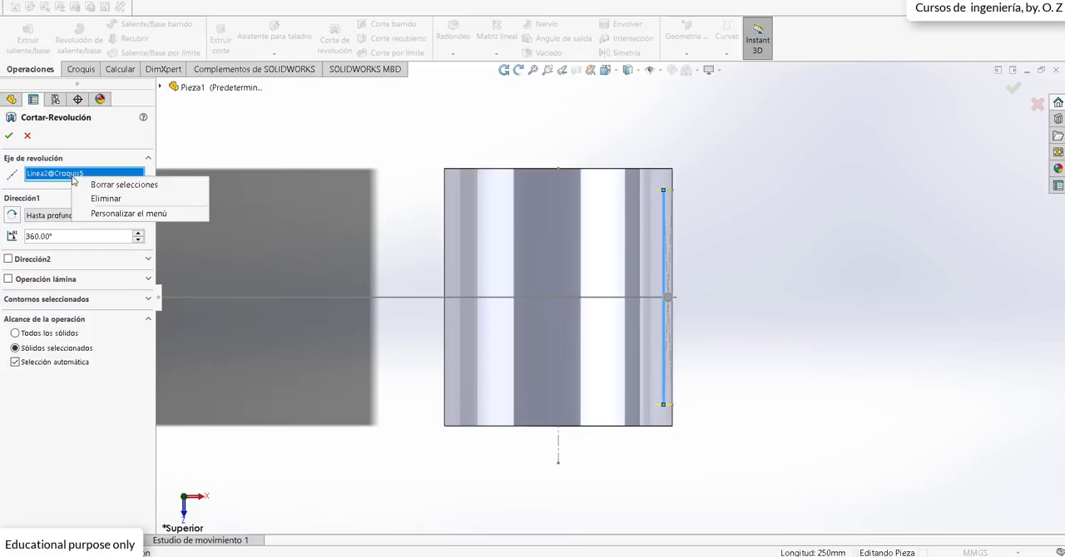
click(99, 185)
click(558, 457)
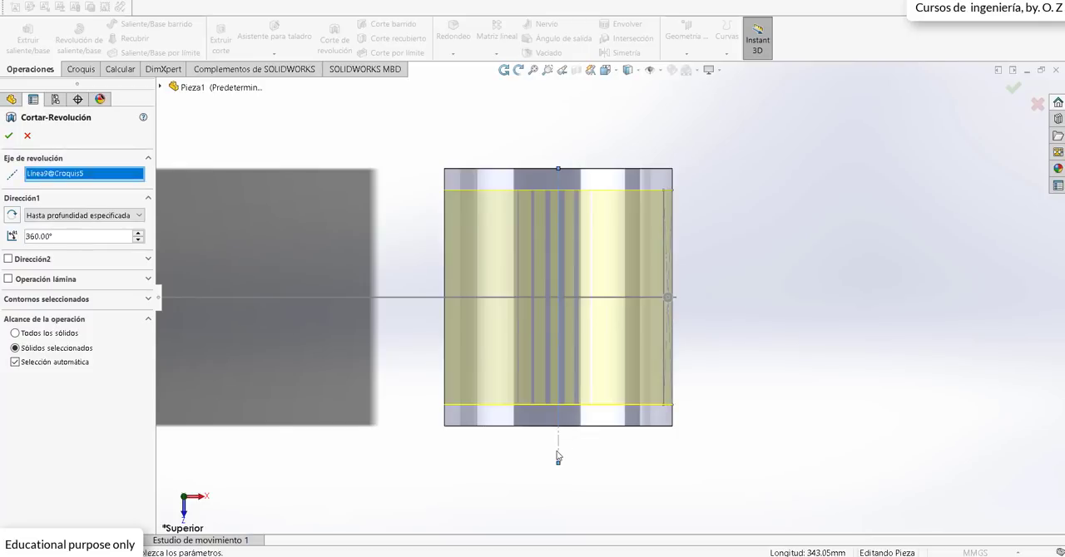
scroll(589, 336, up, 5)
middle_drag(516, 335, 451, 173)
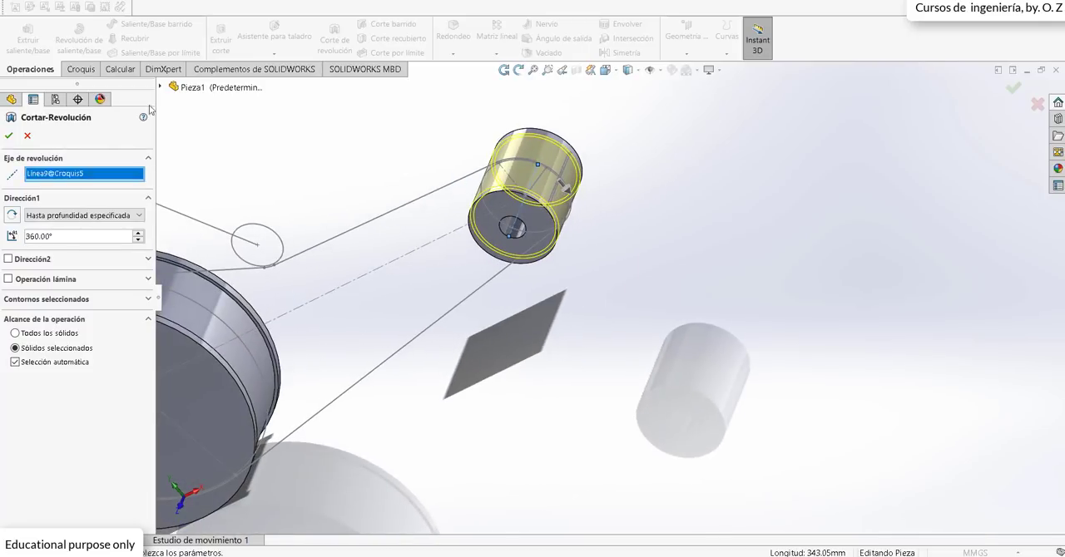
click(9, 135)
Step: Examine the two grooved pulleys and the belt path around them and the tensioning pulley from several angles
scroll(385, 341, up, 3)
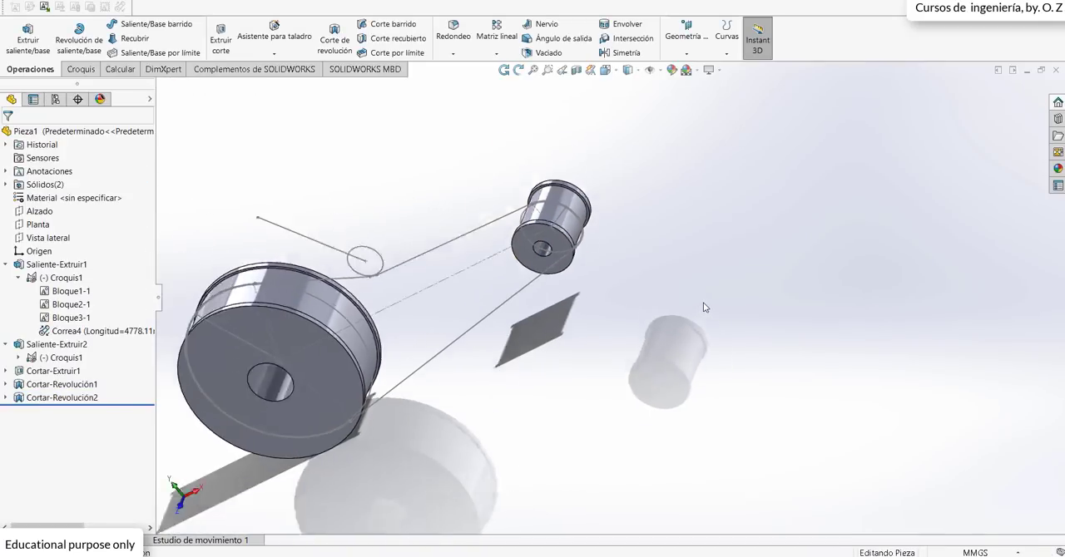
middle_drag(385, 341, 425, 251)
scroll(422, 262, down, 9)
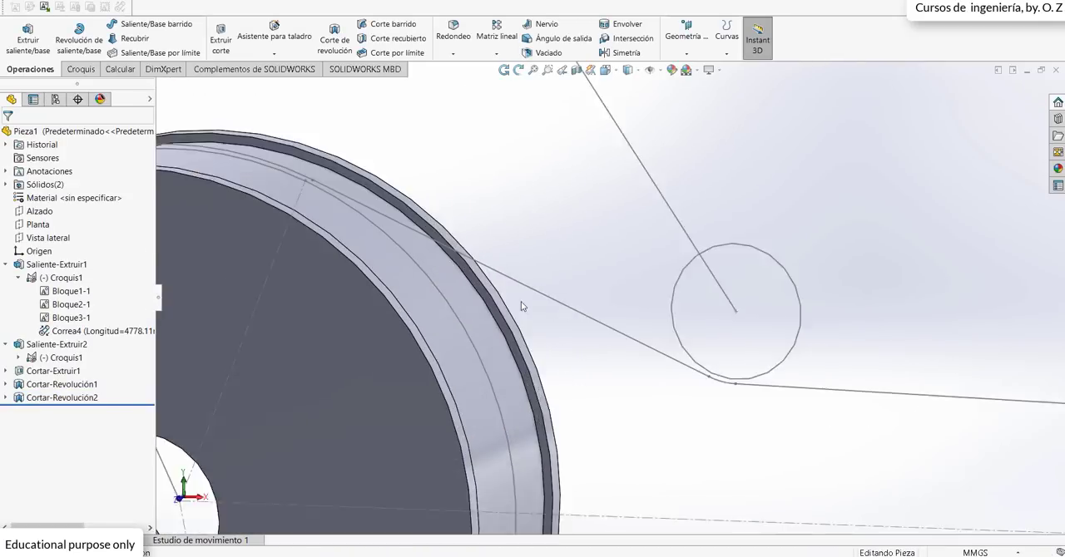
scroll(757, 399, up, 5)
middle_drag(758, 400, 761, 483)
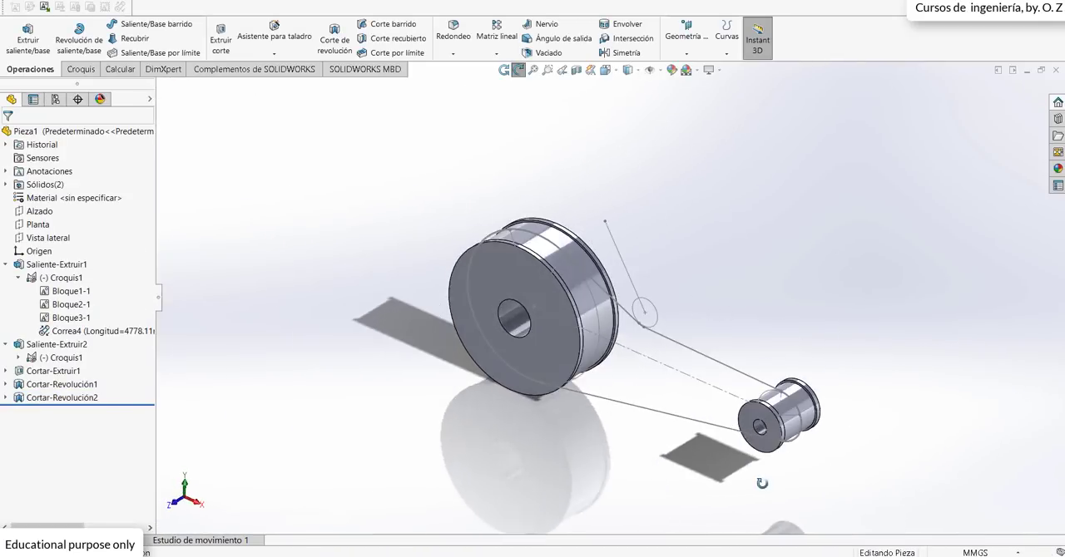
scroll(741, 420, down, 2)
middle_drag(438, 179, 501, 251)
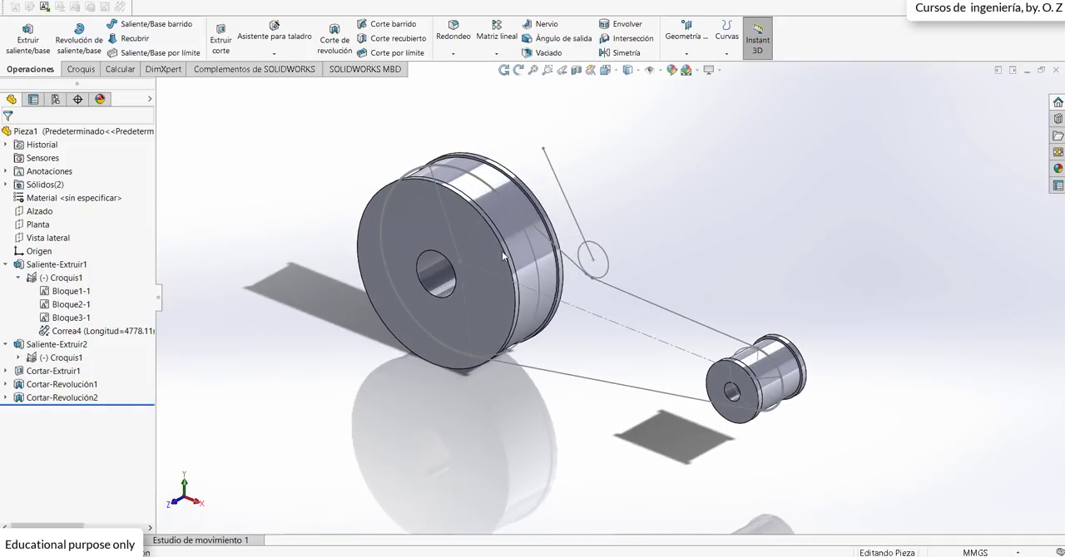
scroll(607, 277, down, 2)
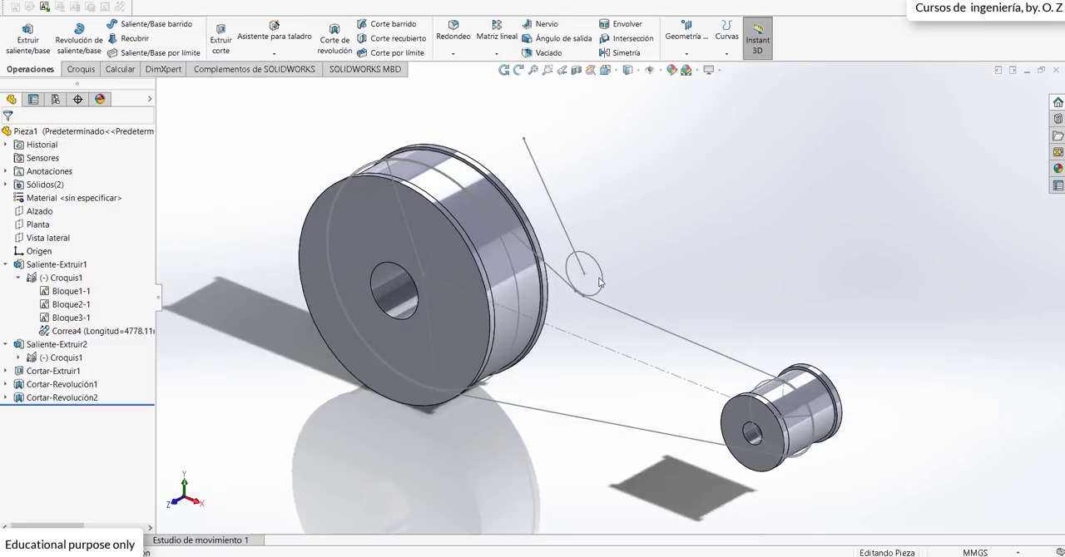
middle_drag(600, 278, 598, 289)
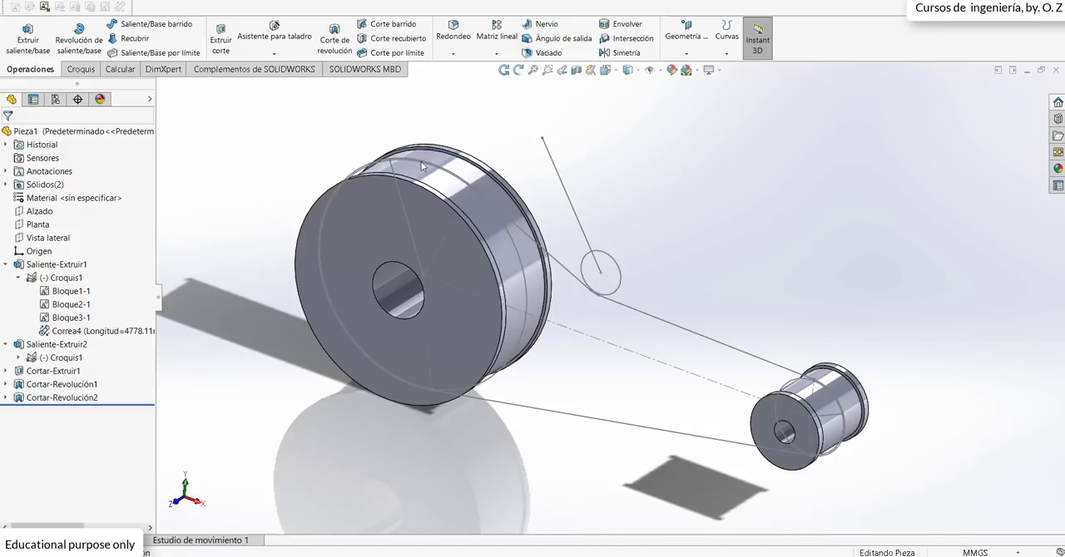
scroll(414, 160, down, 2)
scroll(579, 279, up, 2)
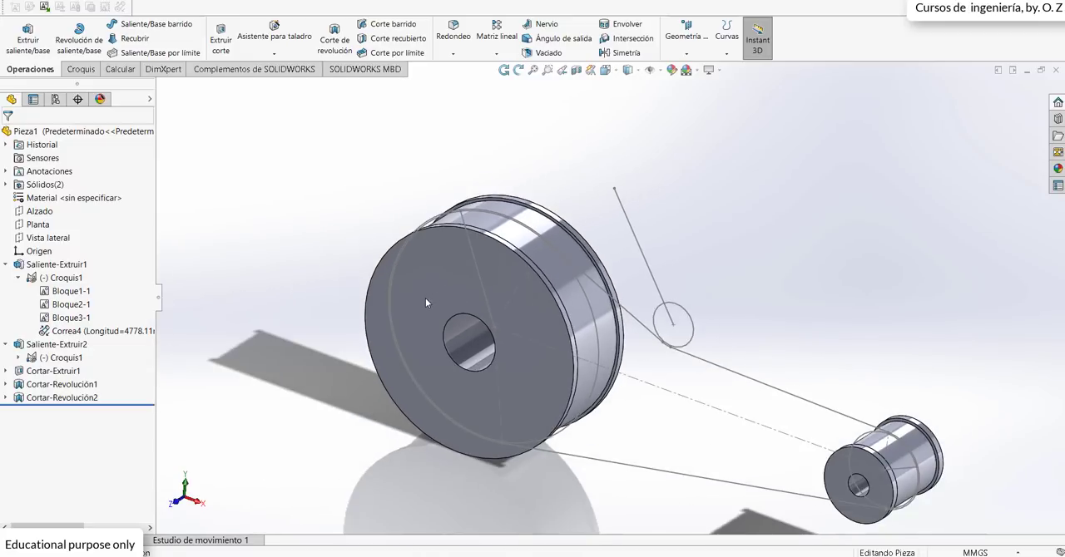
Step: Start a sketch on the Vista lateral plane and view it face-on
click(40, 226)
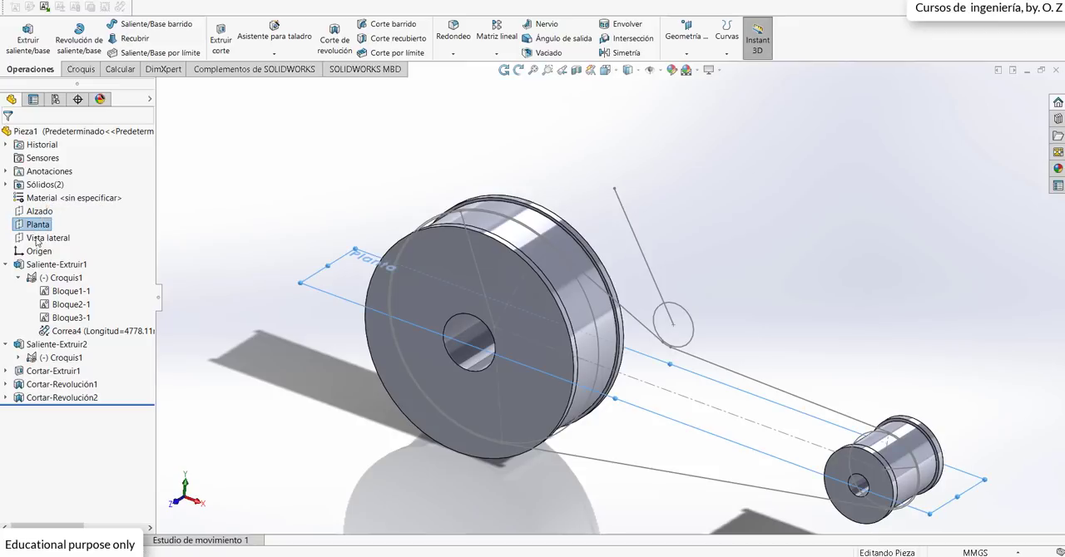
click(38, 239)
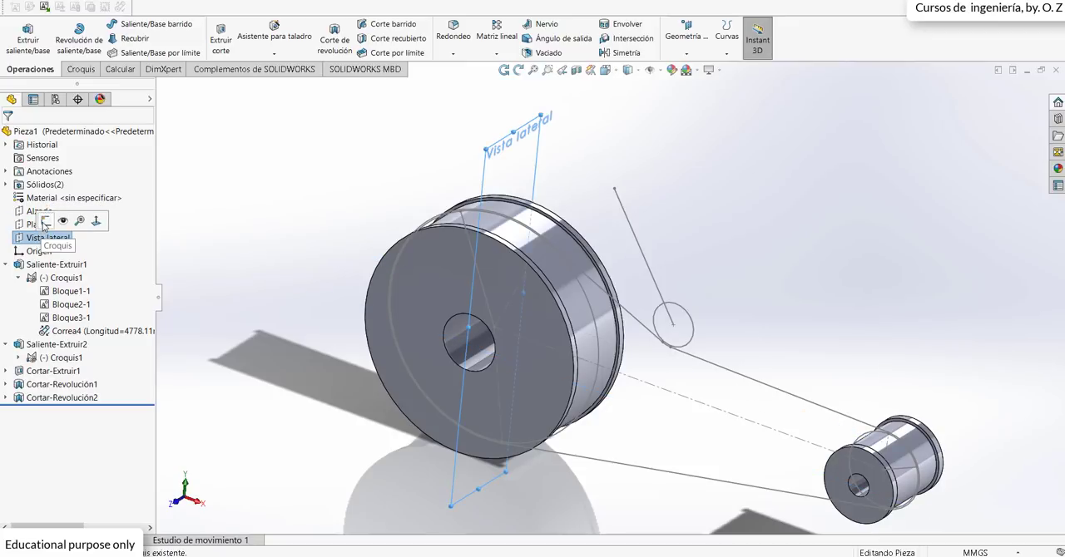
click(46, 221)
key(space)
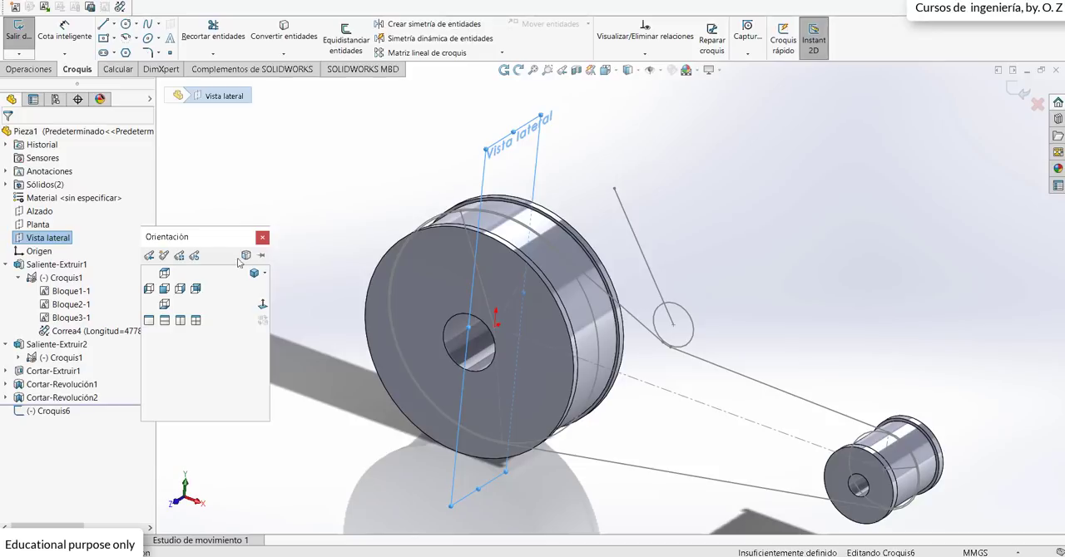
click(262, 306)
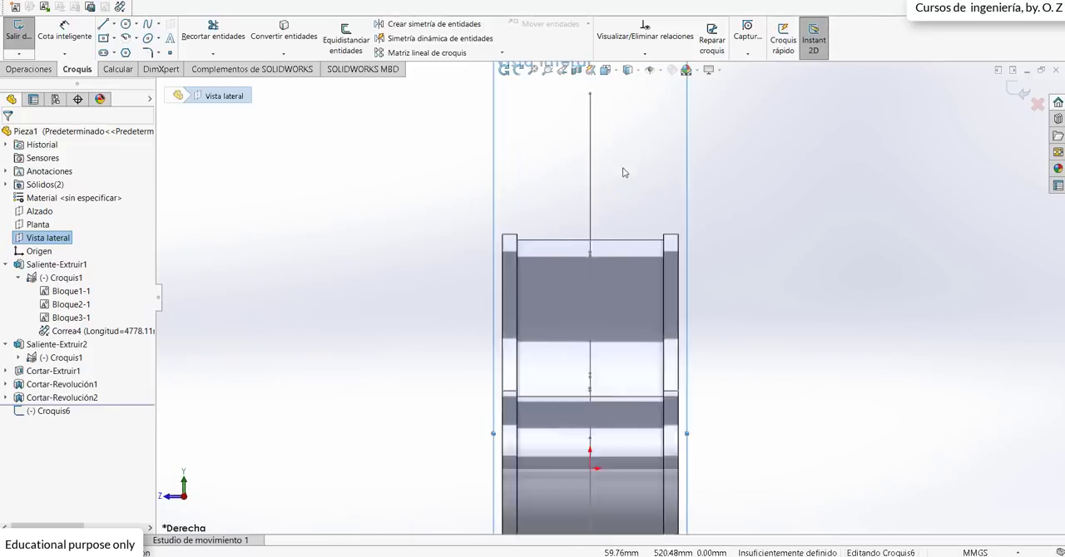
Step: Sketch a centre rectangle about 209 mm wide and 26 mm high above the large pulley, centred on the vertical belt line
click(114, 39)
click(129, 51)
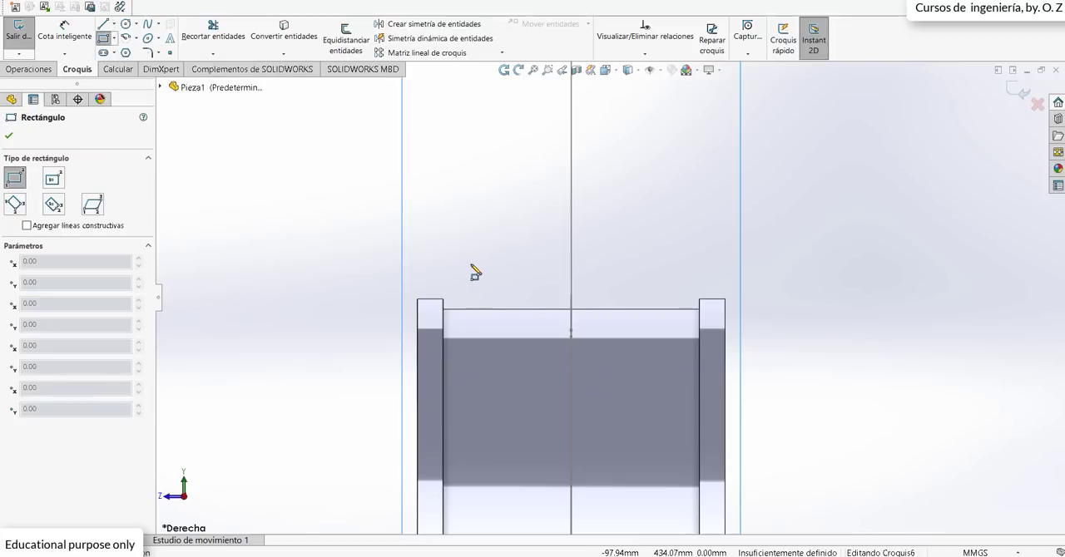
click(115, 43)
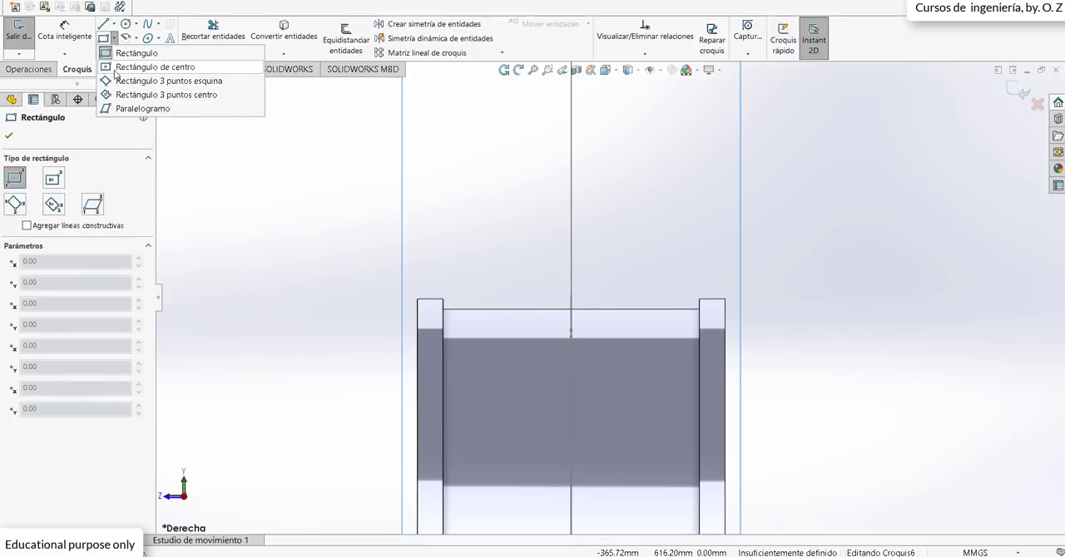
click(138, 67)
click(571, 252)
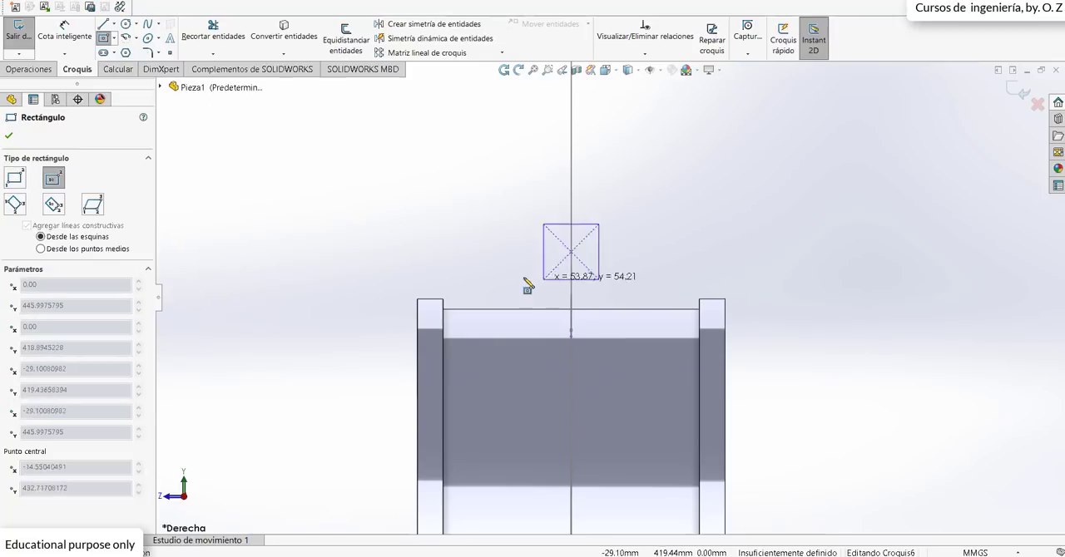
click(466, 265)
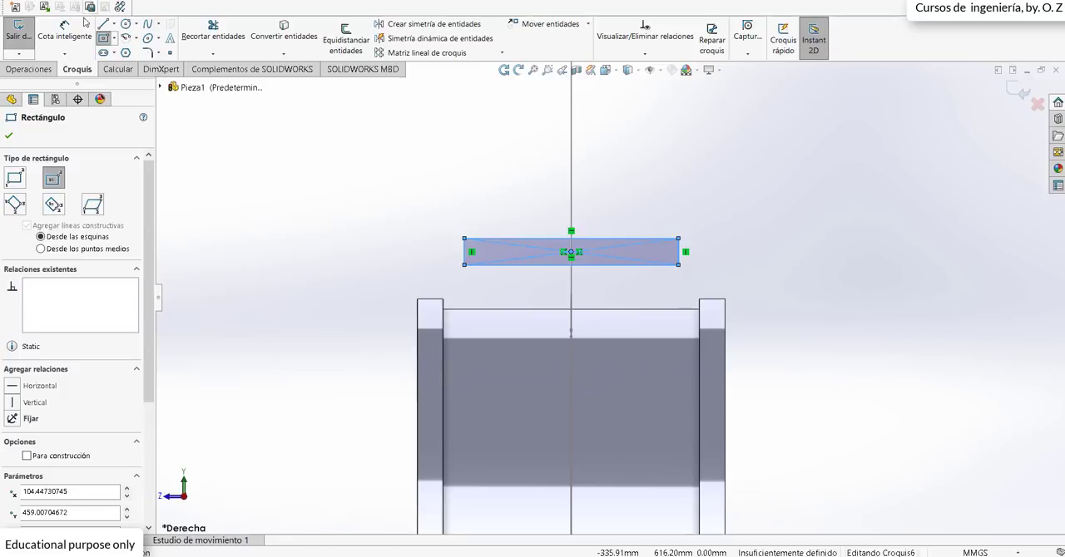
key(Escape)
Step: Dimension the rectangle's height to 10 mm and its width to 240 mm, and shift it towards the pulley's middle
click(680, 254)
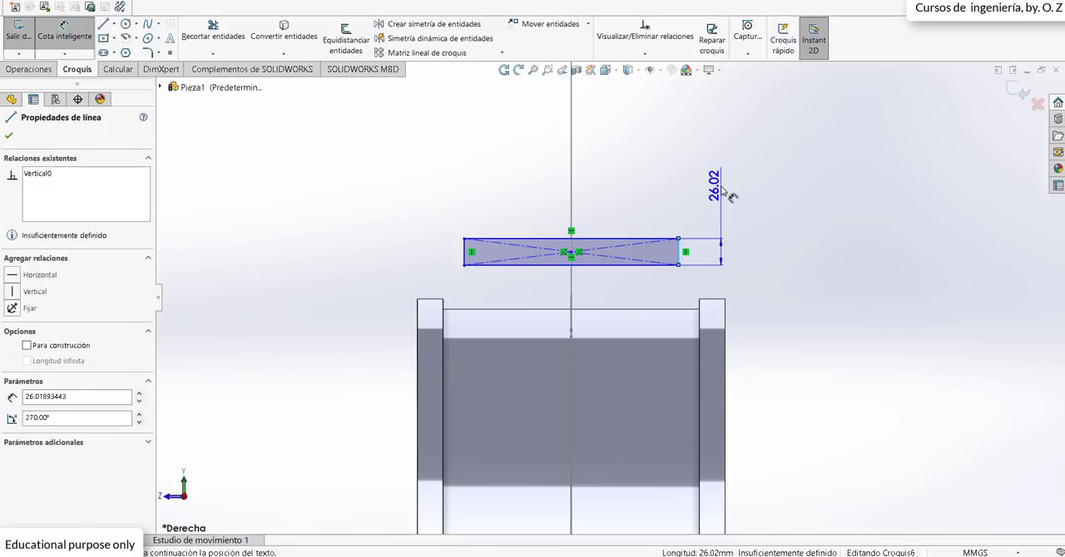
click(722, 192)
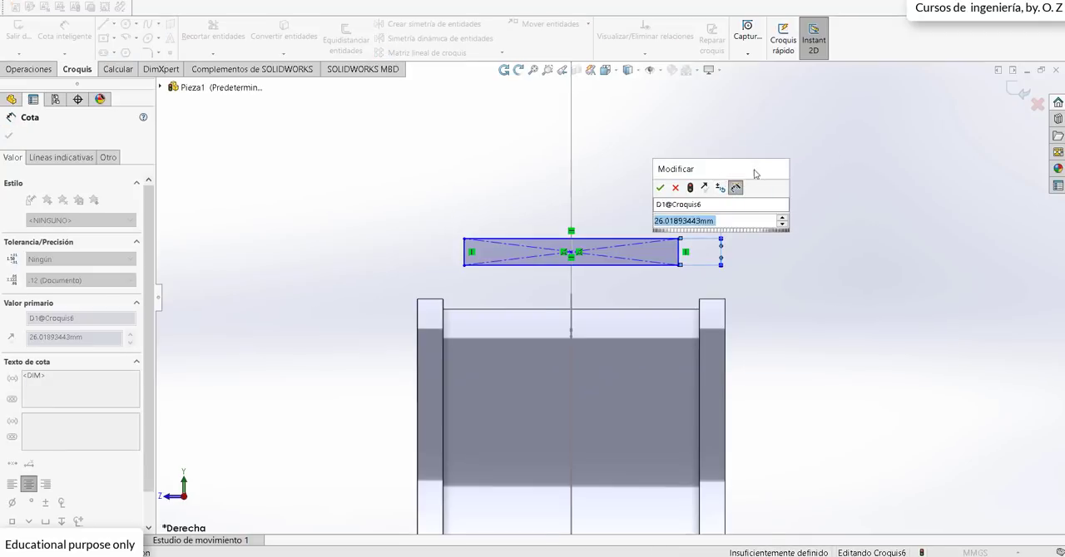
drag(733, 175, 822, 176)
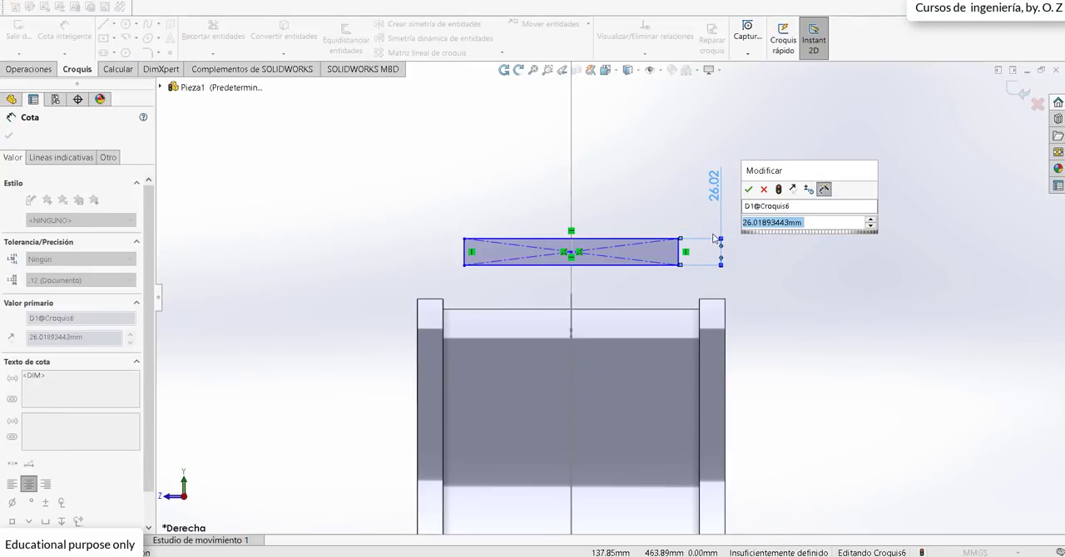
text(10)
key(Return)
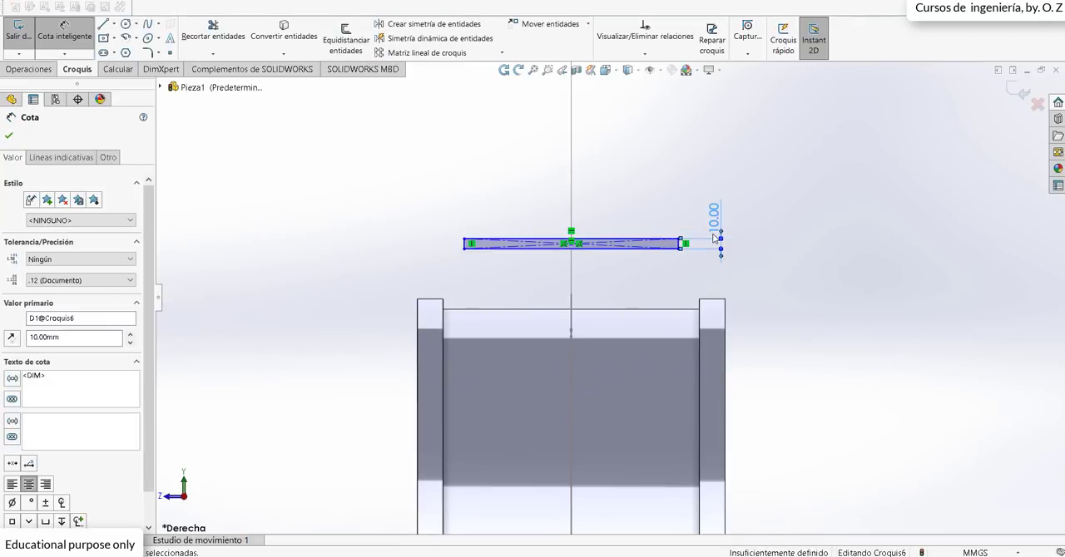
click(535, 209)
text(60)
key(Return)
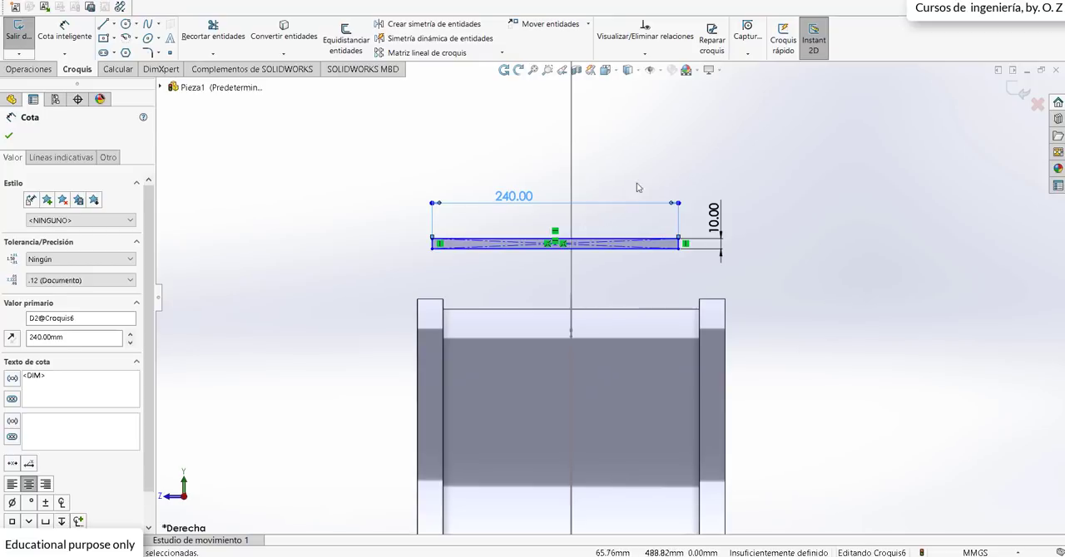
key(Escape)
drag(678, 249, 698, 250)
key(Escape)
Step: Draw a vertical centreline about 617 mm long from the origin up past the rectangle
scroll(615, 211, up, 3)
click(114, 24)
click(141, 47)
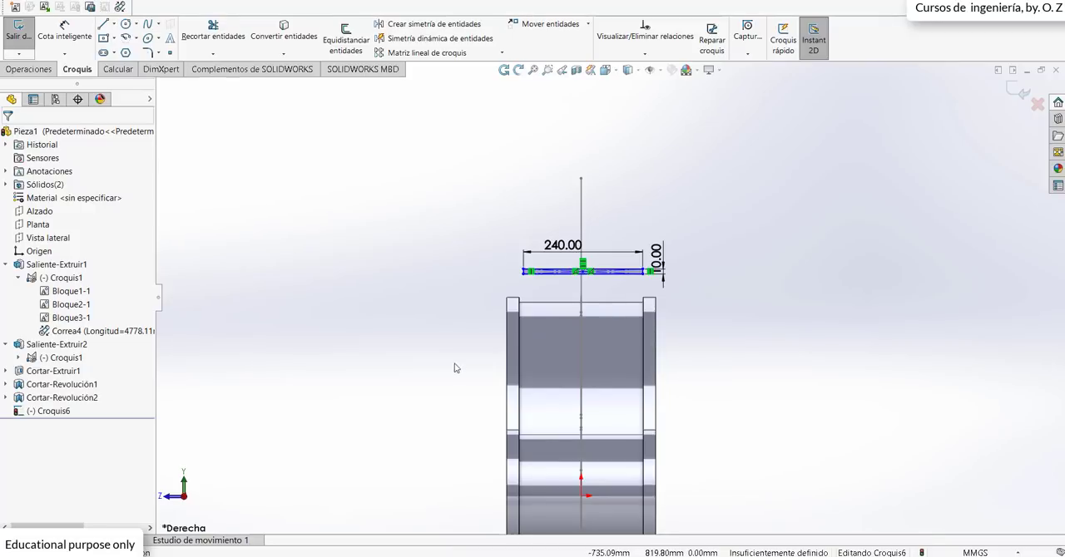
click(581, 497)
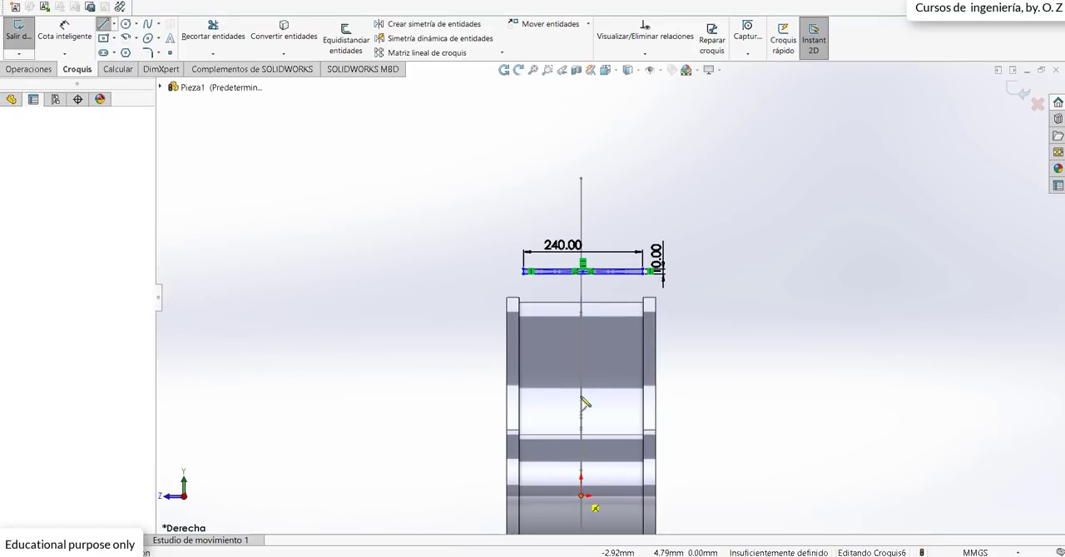
click(581, 190)
key(Escape)
Step: Make the rectangle's two short vertical sides symmetric about the vertical centreline
scroll(471, 304, down, 5)
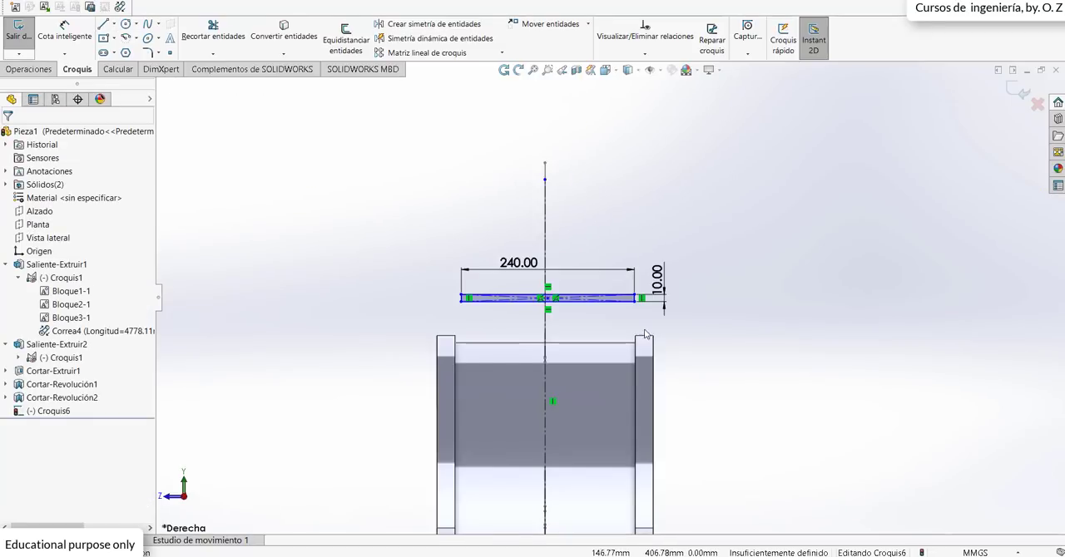
scroll(430, 280, down, 3)
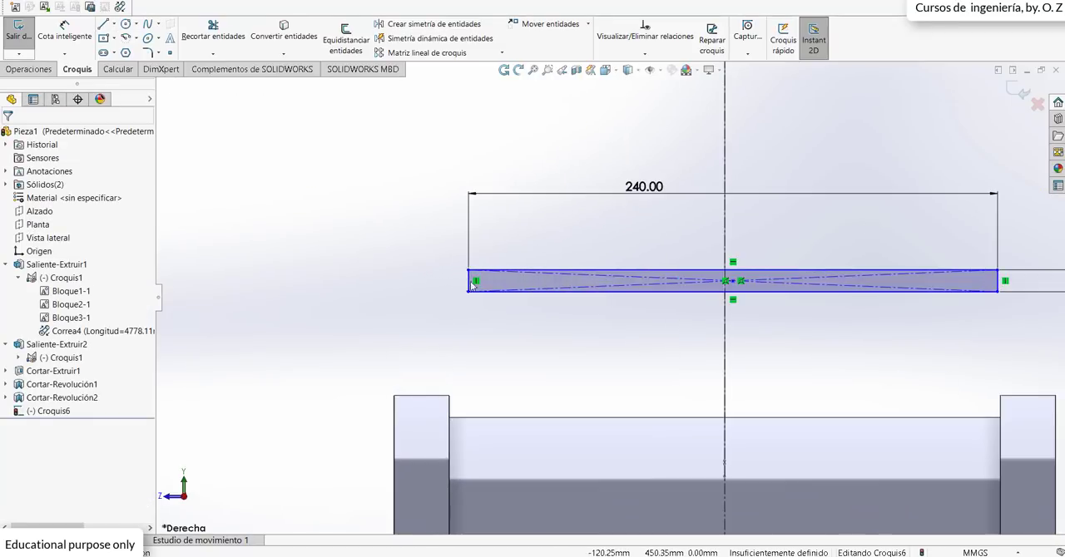
click(469, 284)
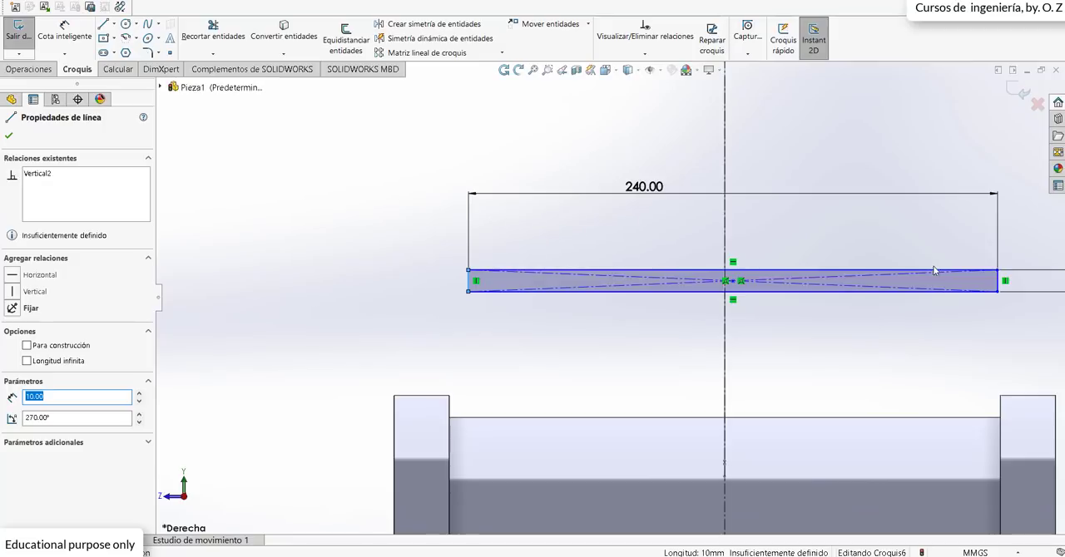
ctrl+click(998, 283)
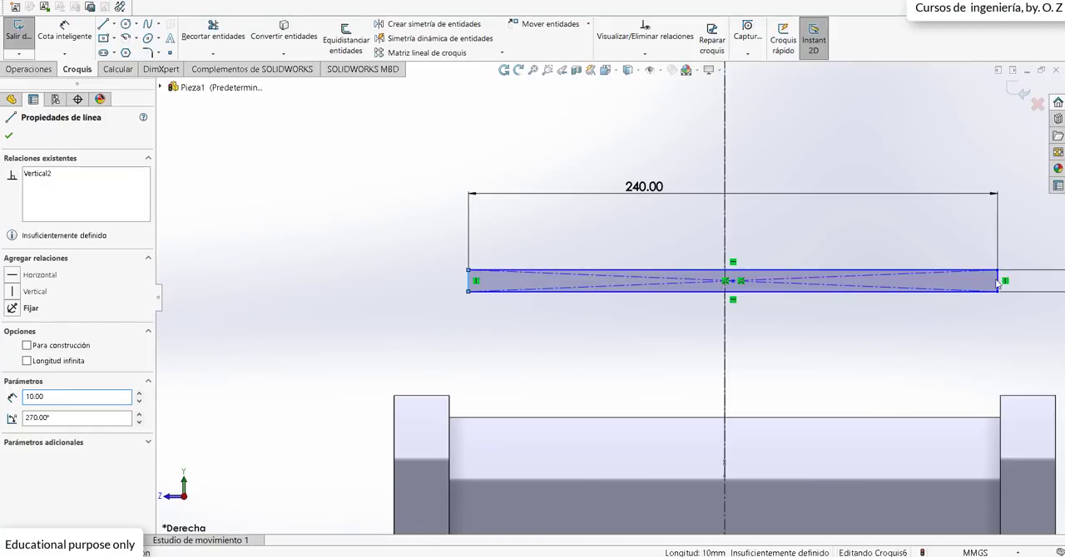
ctrl+click(726, 318)
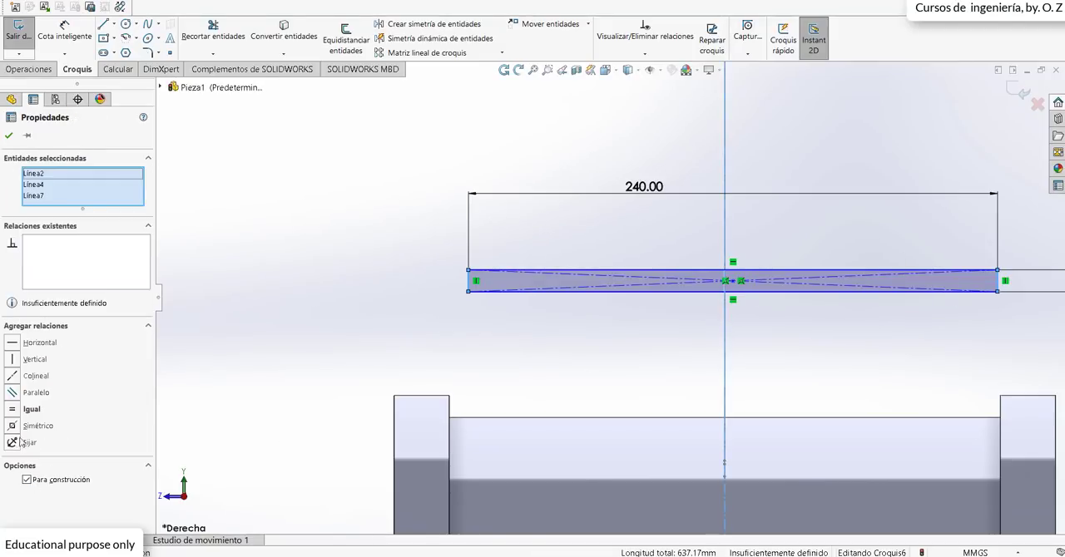
click(17, 428)
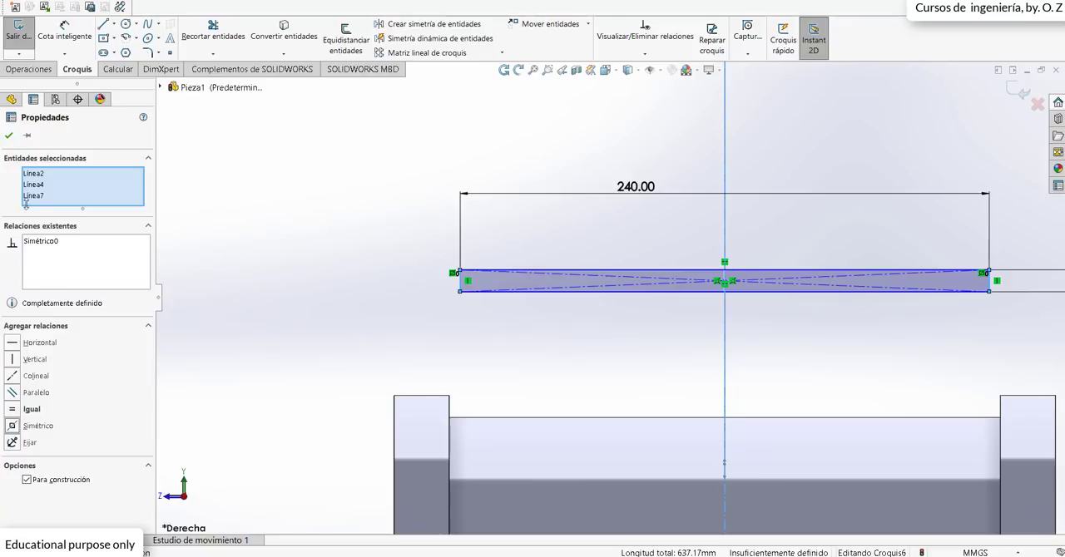
click(8, 135)
Step: Move the rectangle's lower corner down onto the large pulley's groove floor edge so the two are coincident
scroll(487, 492, up, 3)
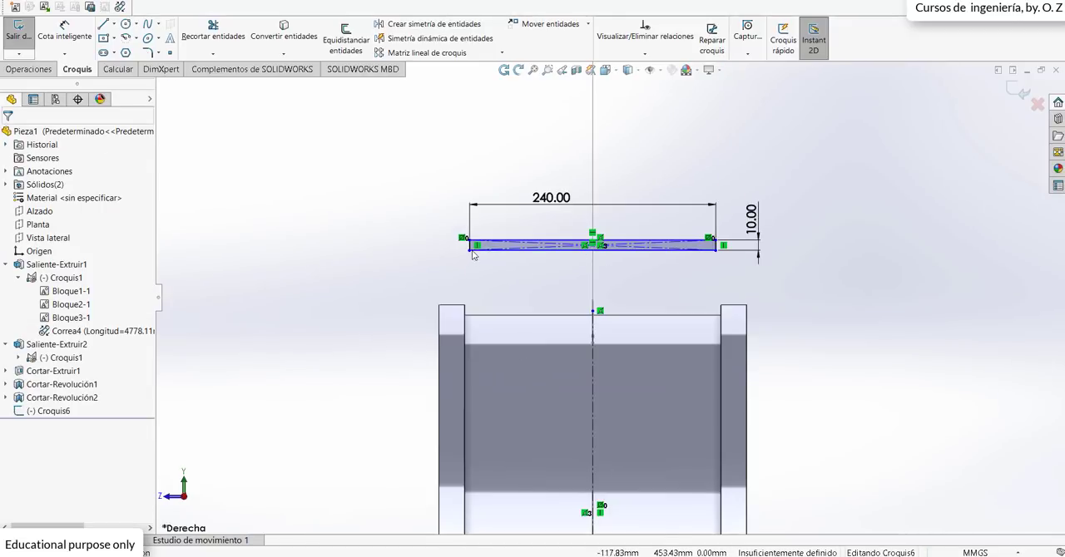
drag(470, 252, 479, 321)
drag(475, 316, 474, 316)
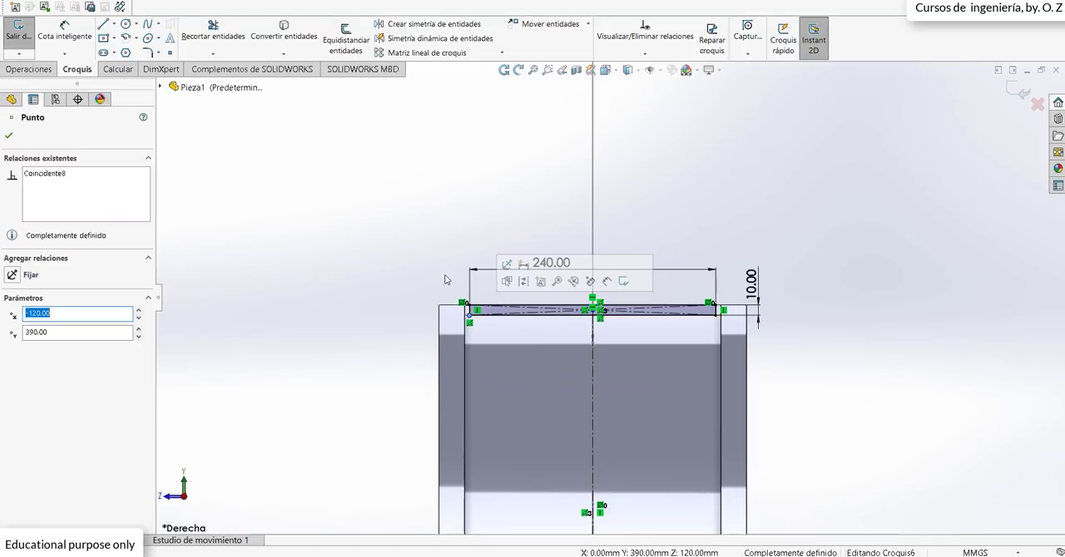
Step: Finish and close the sketch of the belt's rectangular cross-section on the large pulley
click(436, 253)
scroll(614, 298, up, 1)
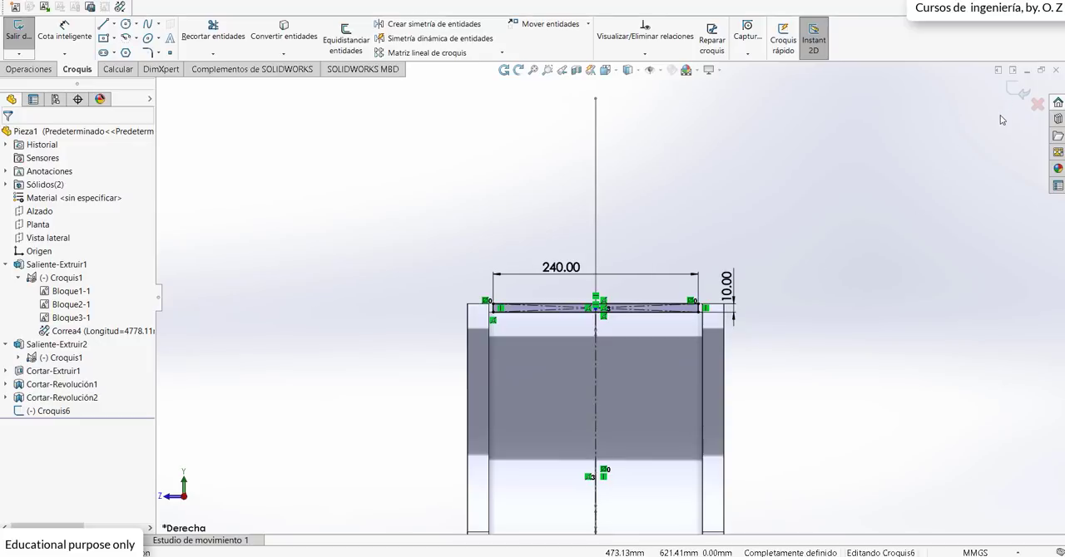
scroll(1003, 119, up, 2)
click(1019, 94)
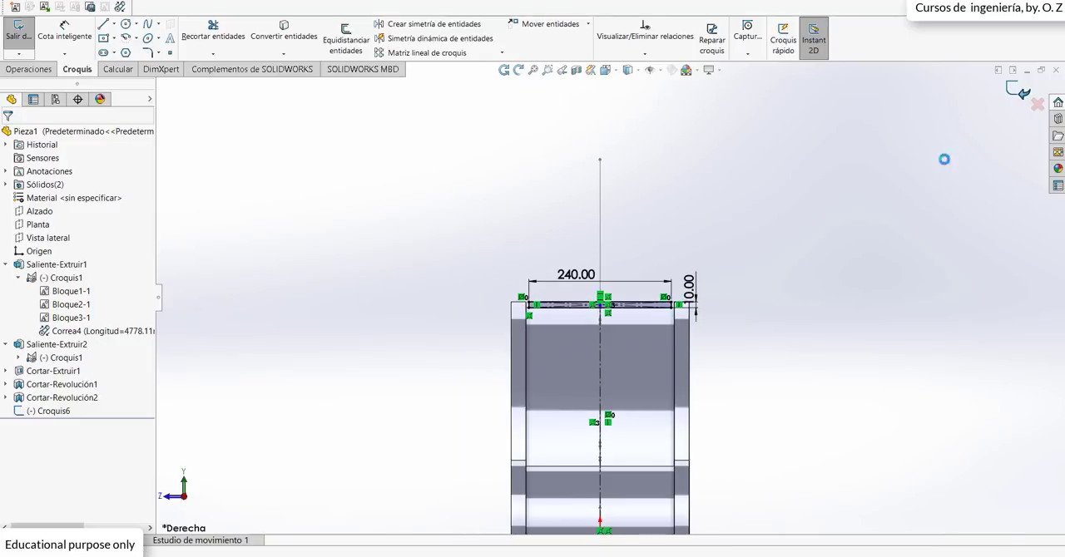
mouse_move(622, 361)
middle_down()
mouse_move(652, 383)
mouse_move(742, 405)
mouse_move(744, 418)
mouse_move(697, 425)
middle_up()
scroll(582, 274, down, 8)
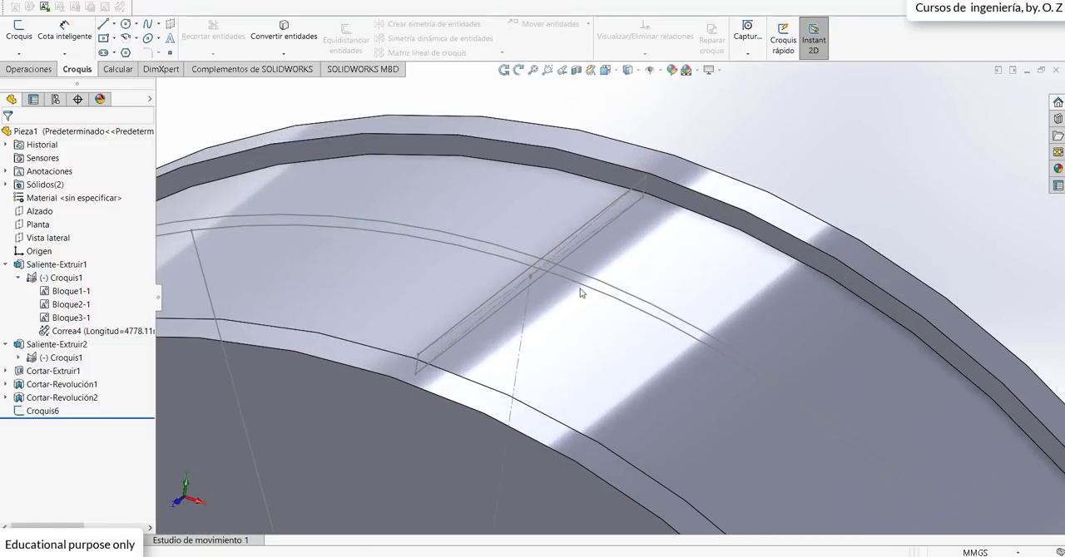
middle_drag(581, 291, 563, 247)
scroll(433, 132, up, 5)
scroll(397, 149, up, 3)
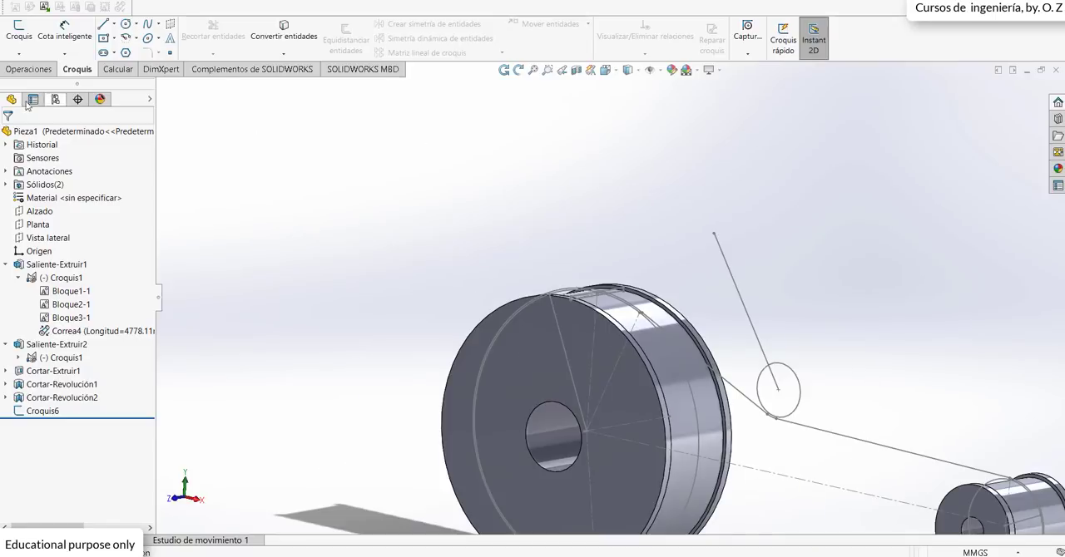
Step: Sweep the belt's rectangular profile sketch along the belt path around the pulleys to create the solid belt
click(24, 71)
scroll(372, 193, up, 1)
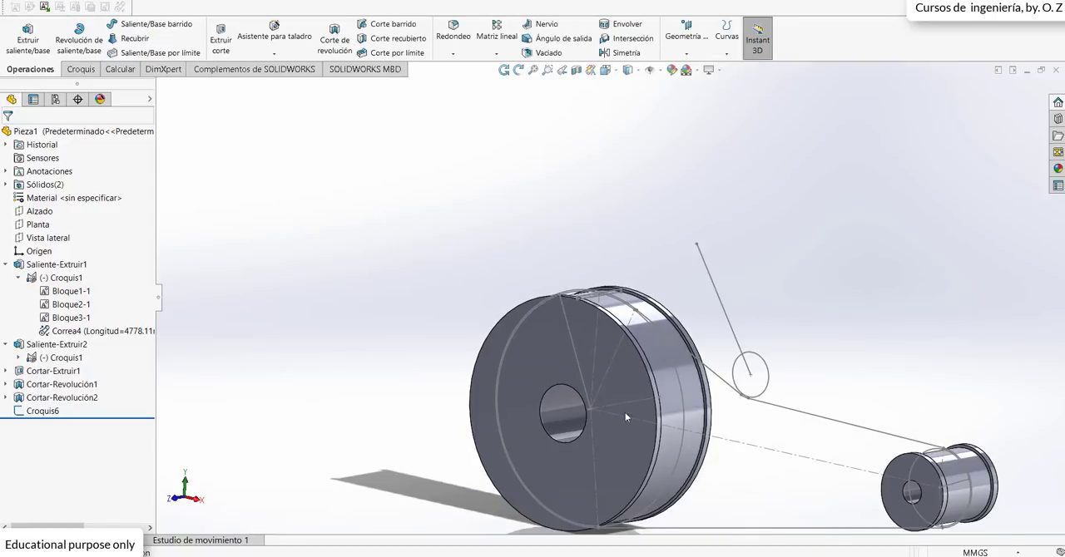
middle_drag(618, 403, 642, 402)
scroll(643, 402, up, 2)
scroll(677, 355, down, 2)
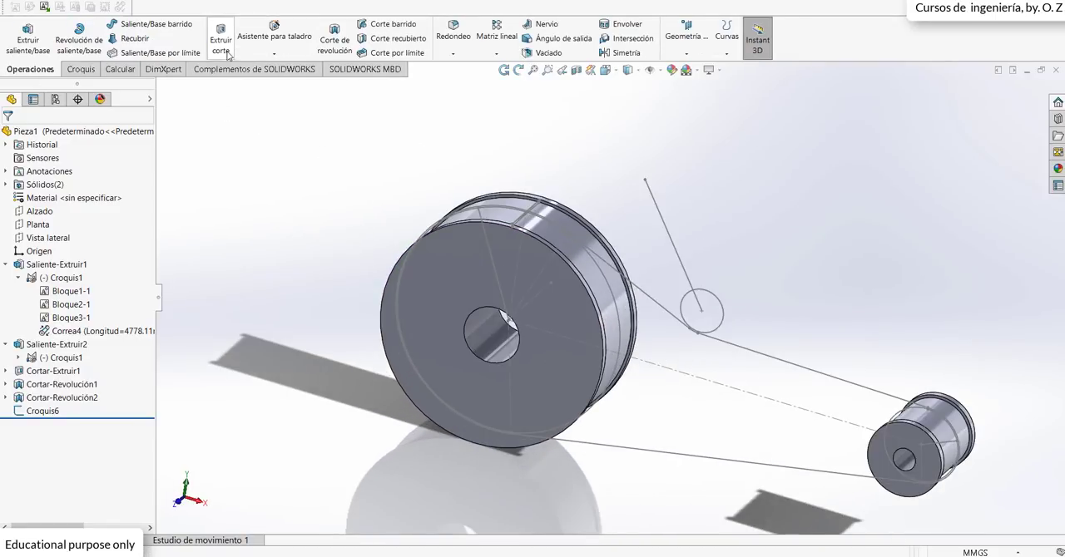
click(146, 24)
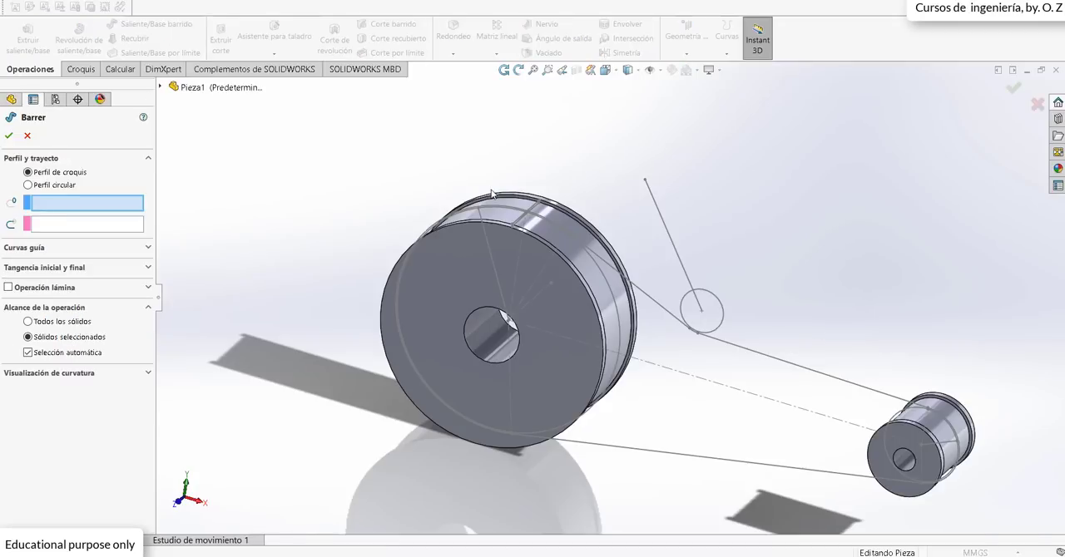
scroll(500, 204, down, 4)
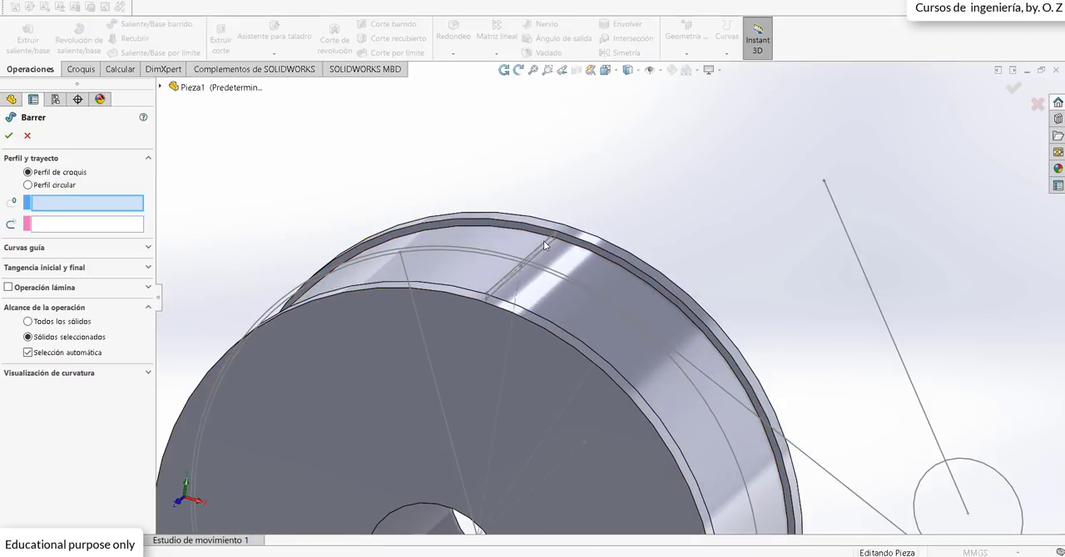
click(543, 240)
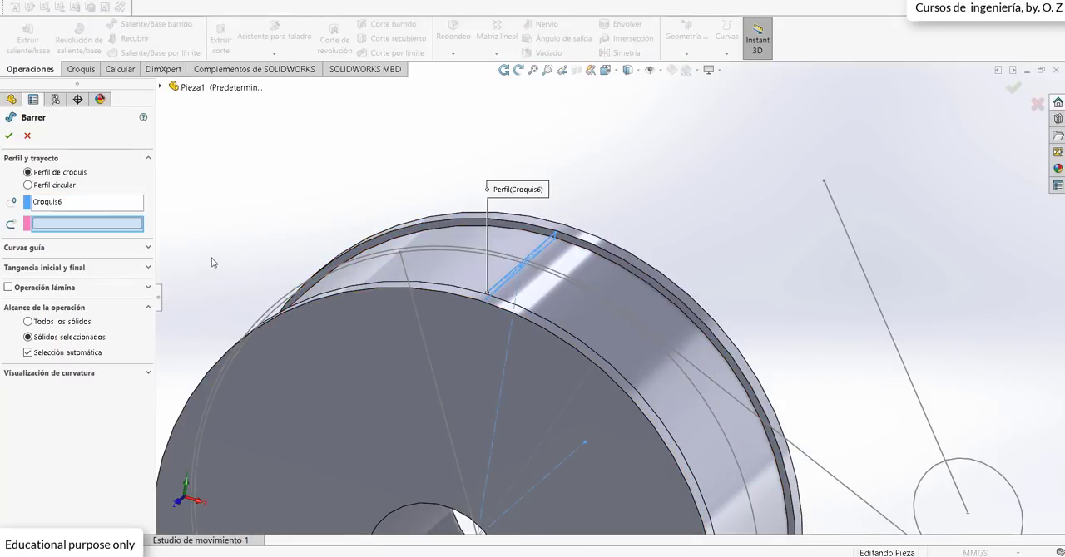
click(816, 466)
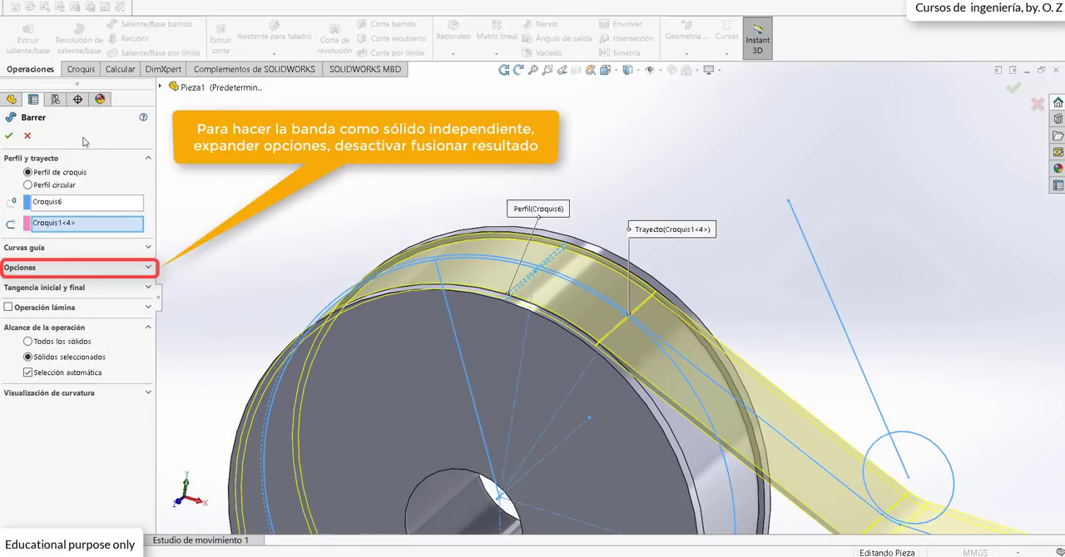
click(9, 136)
key(f)
scroll(592, 281, up, 4)
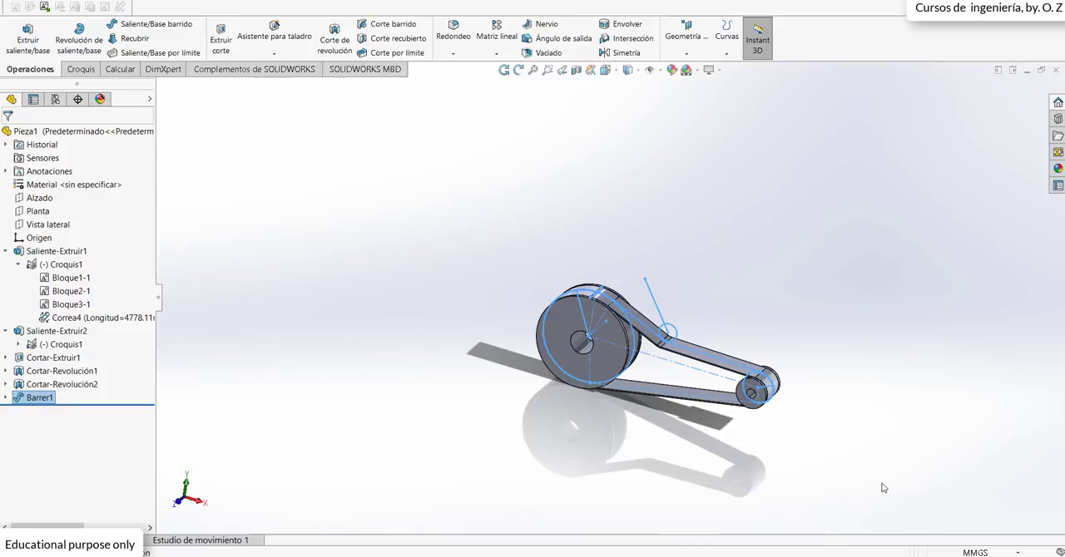
click(882, 483)
scroll(729, 392, down, 3)
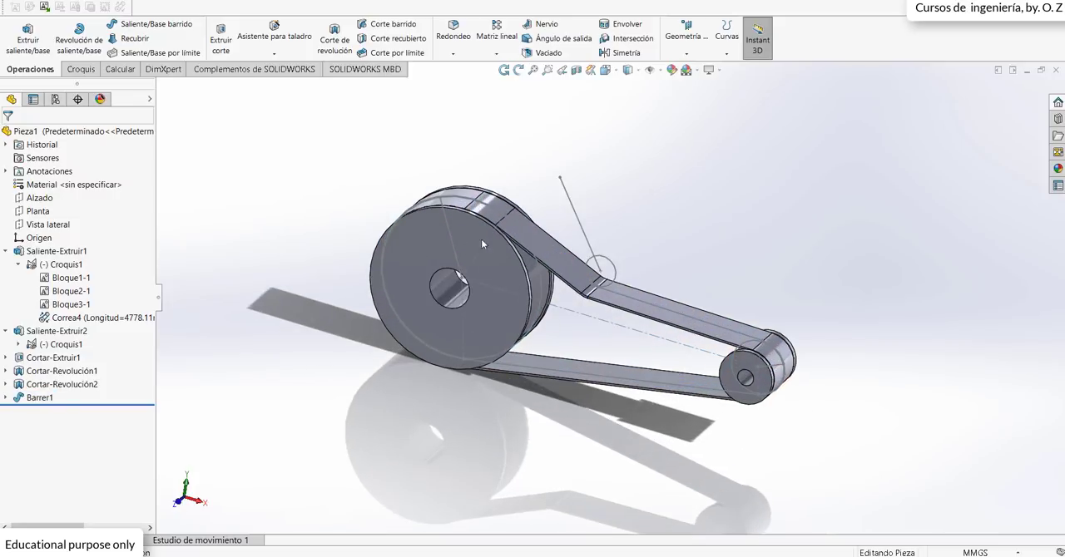
scroll(754, 363, down, 1)
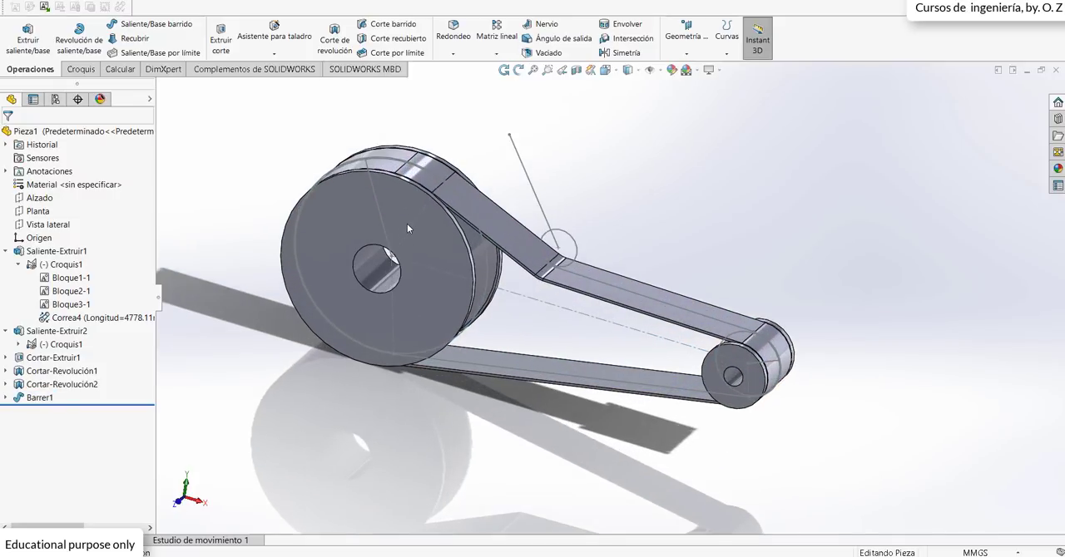
scroll(407, 224, up, 1)
scroll(404, 254, up, 1)
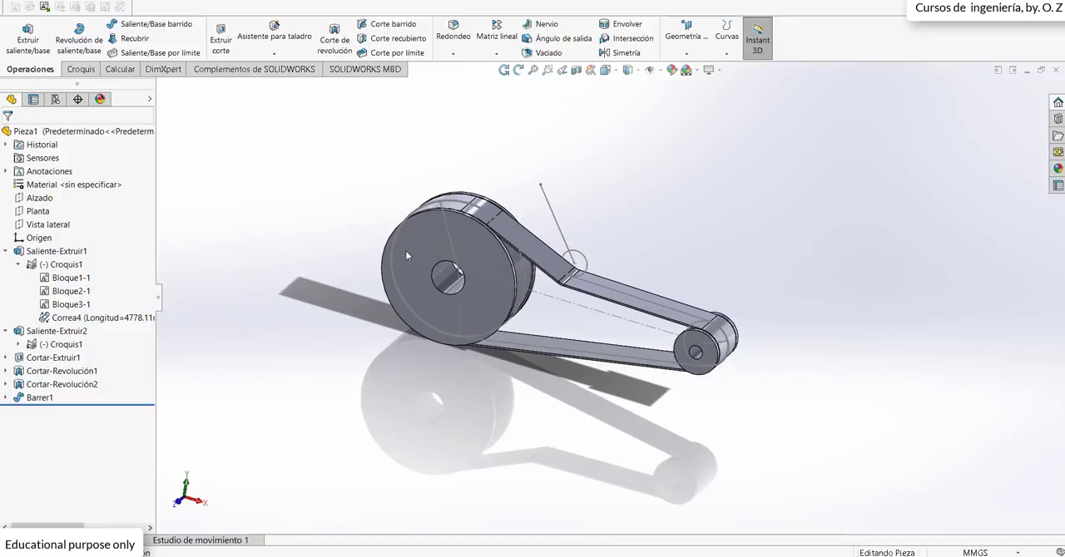
scroll(501, 256, down, 1)
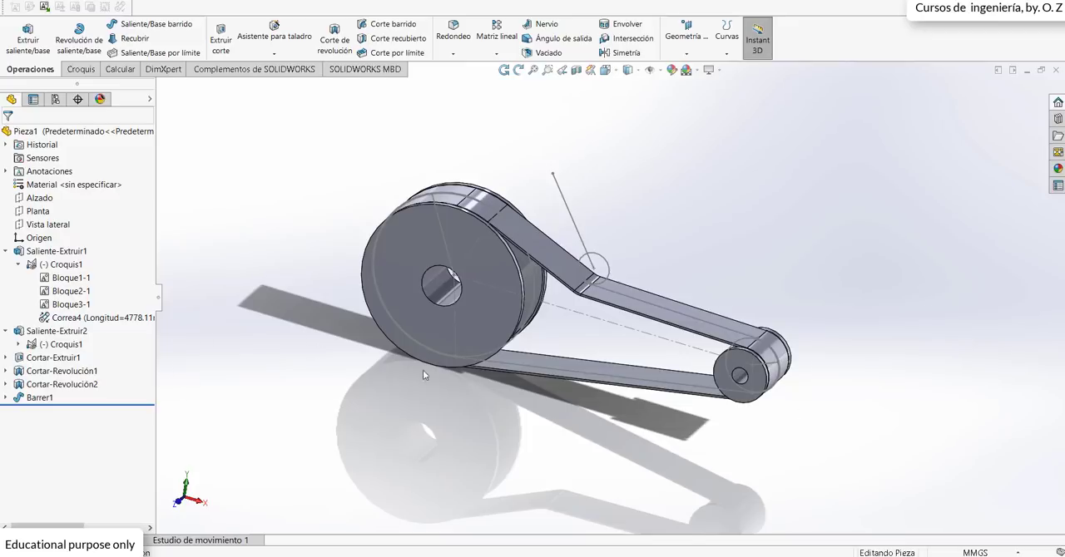
Step: Edit the first pulley layout sketch and set the centre distance between the large and small pulleys to 1400 mm
click(64, 278)
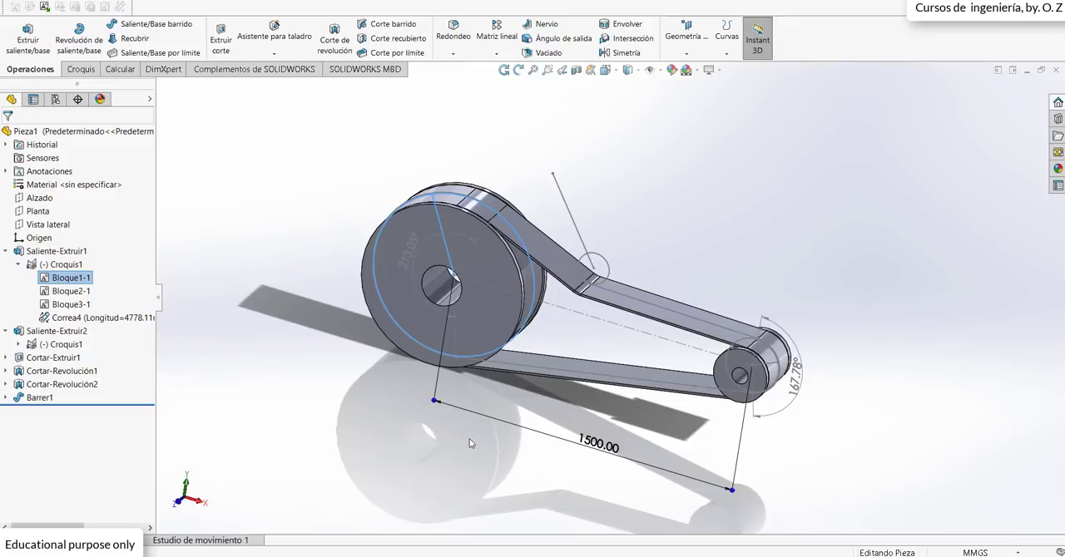
right_click(71, 280)
click(50, 266)
right_click(50, 265)
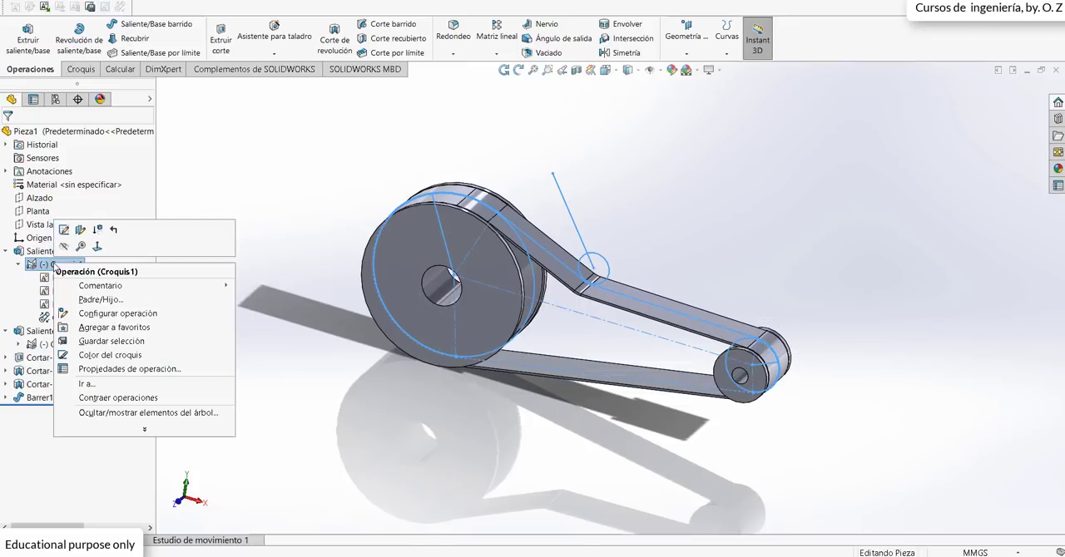
click(64, 235)
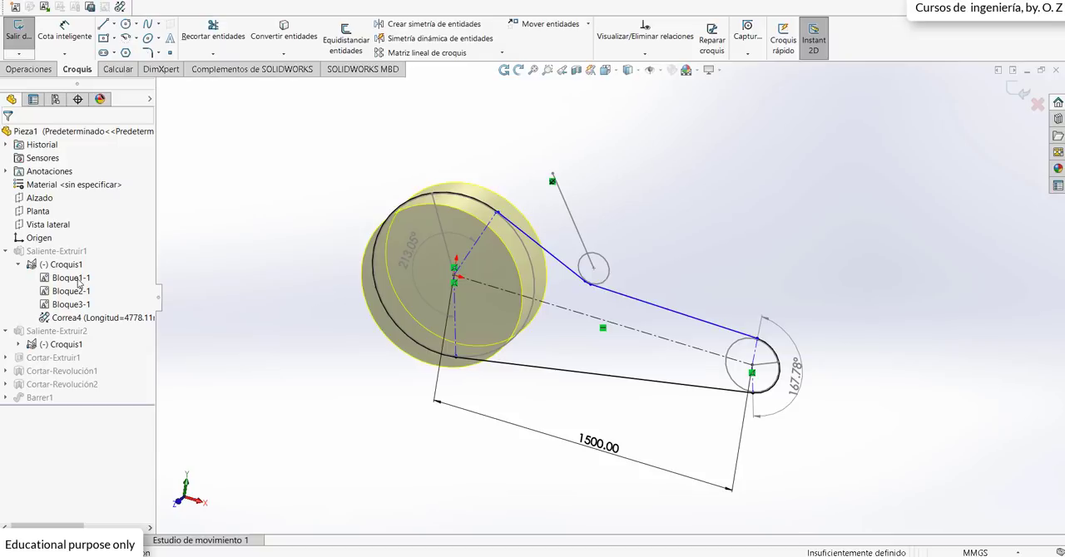
double_click(584, 442)
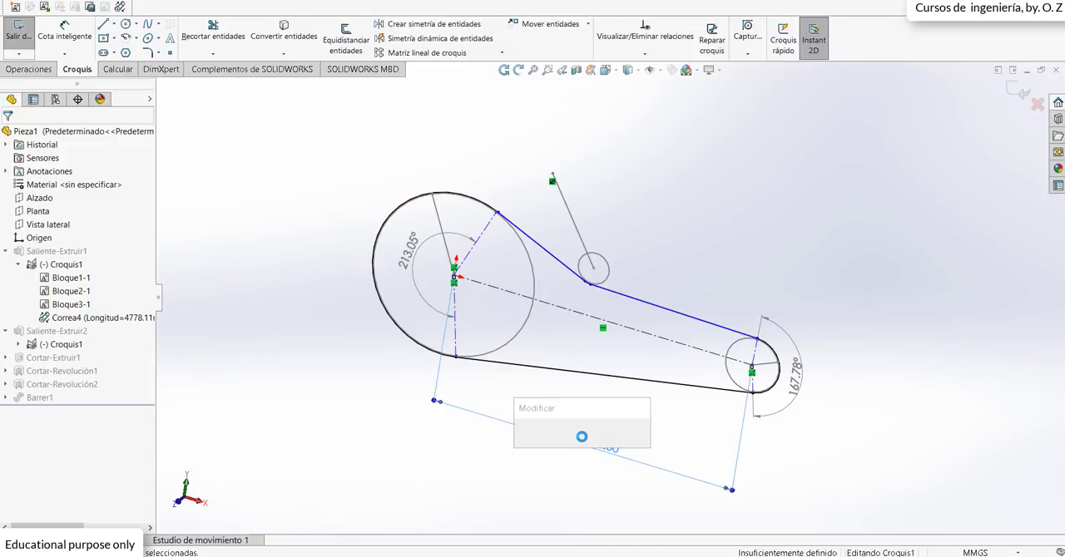
text(1400)
key(Return)
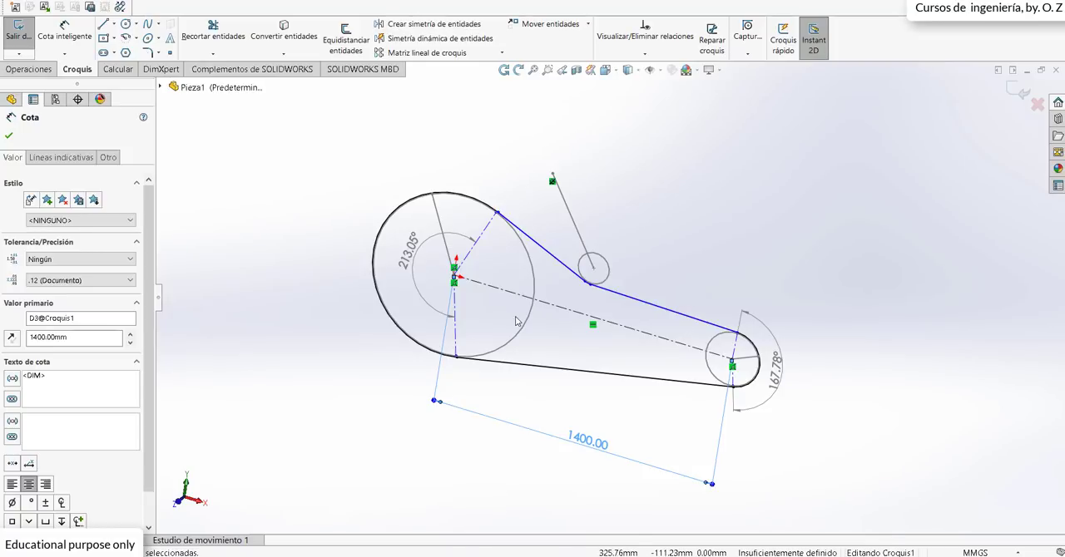
click(8, 135)
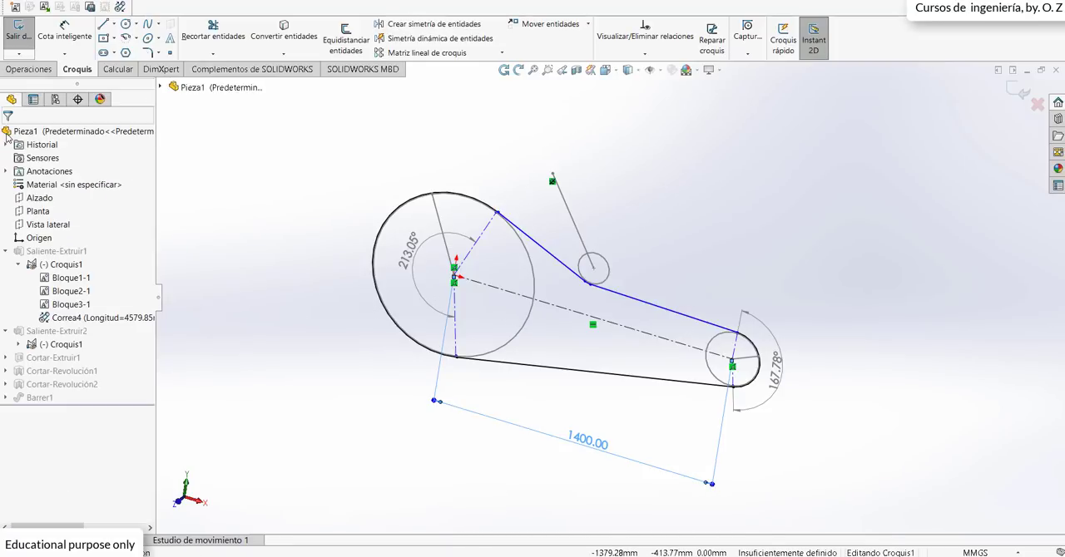
Step: Set the small pulley block's diameter to 250 mm, then close the block and the layout sketch to rebuild the model
click(67, 292)
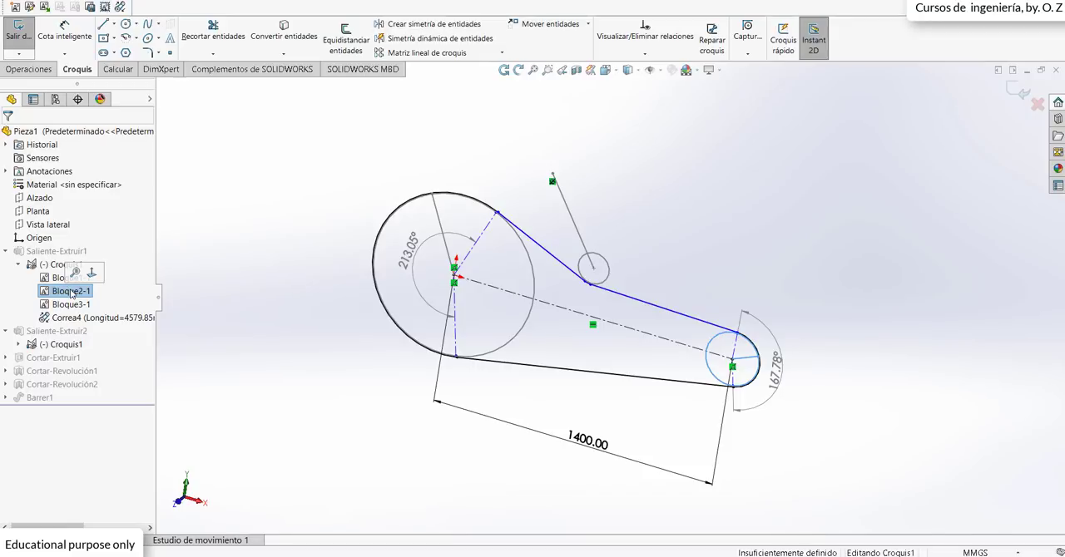
double_click(732, 370)
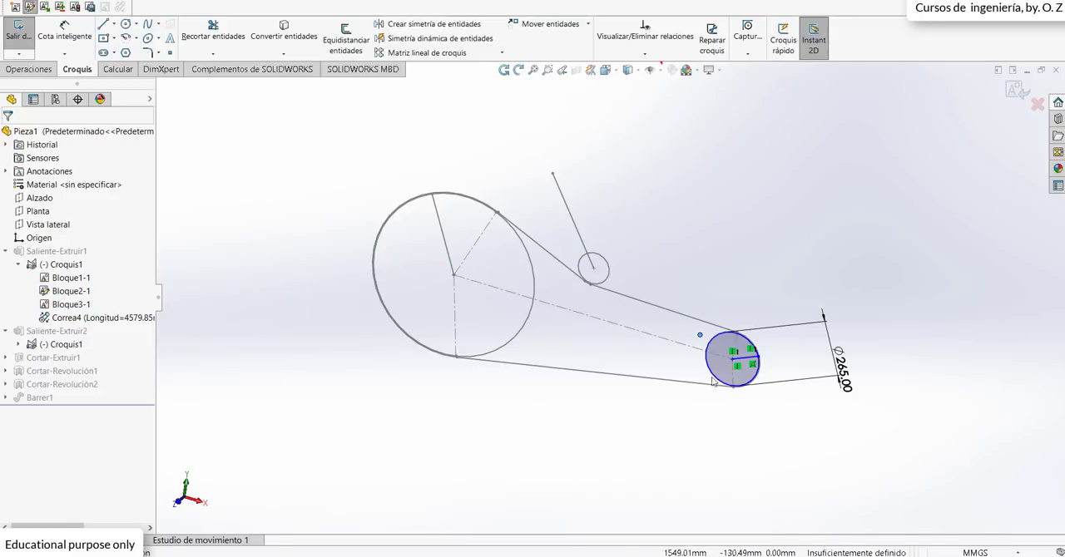
double_click(847, 374)
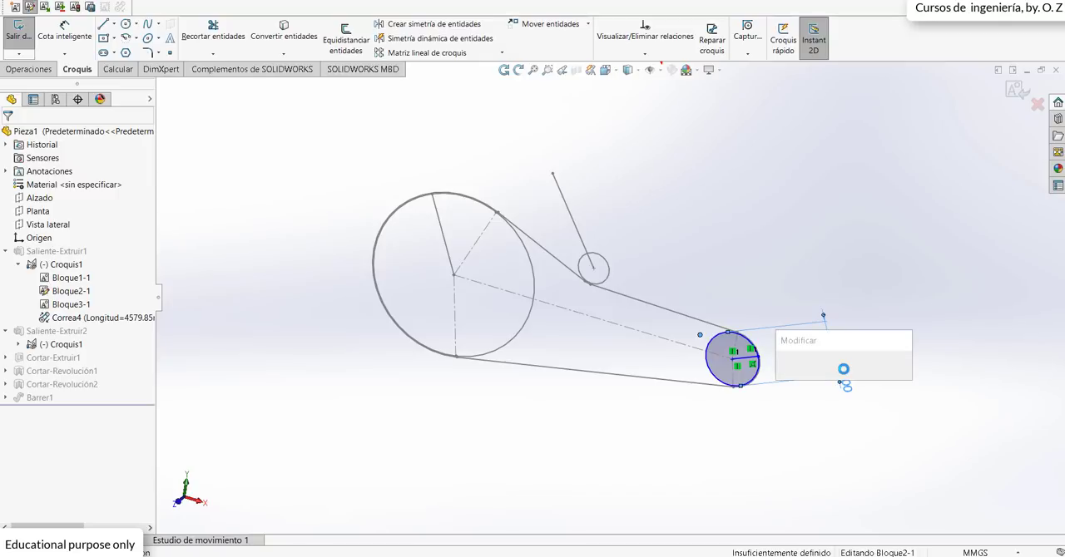
text(250)
key(Return)
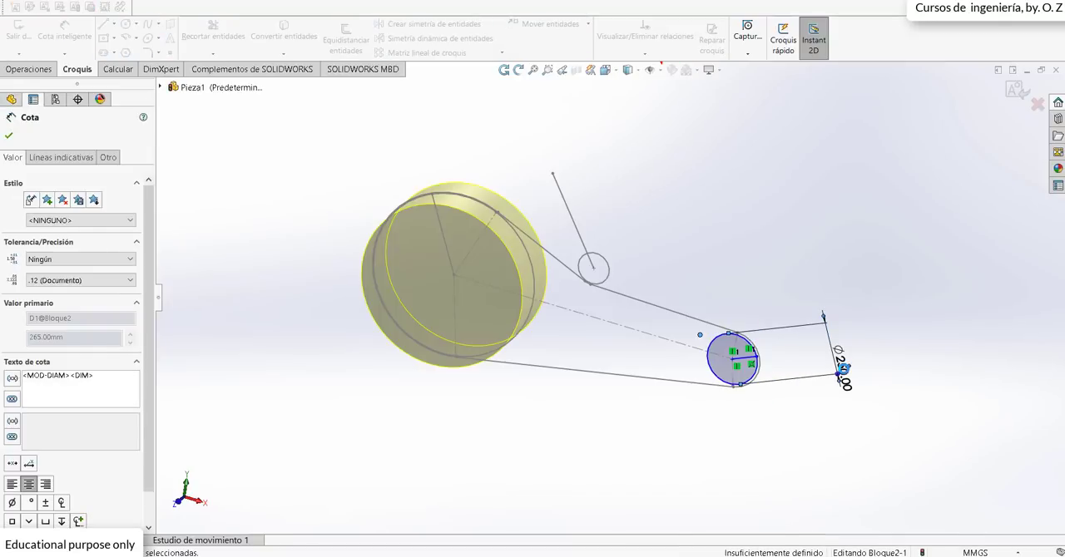
click(1017, 89)
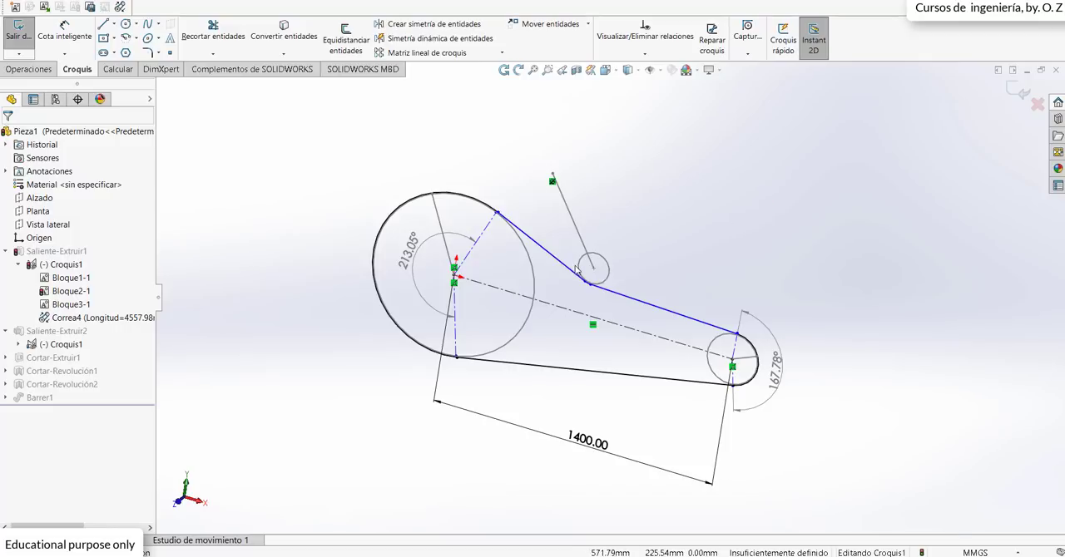
click(1016, 93)
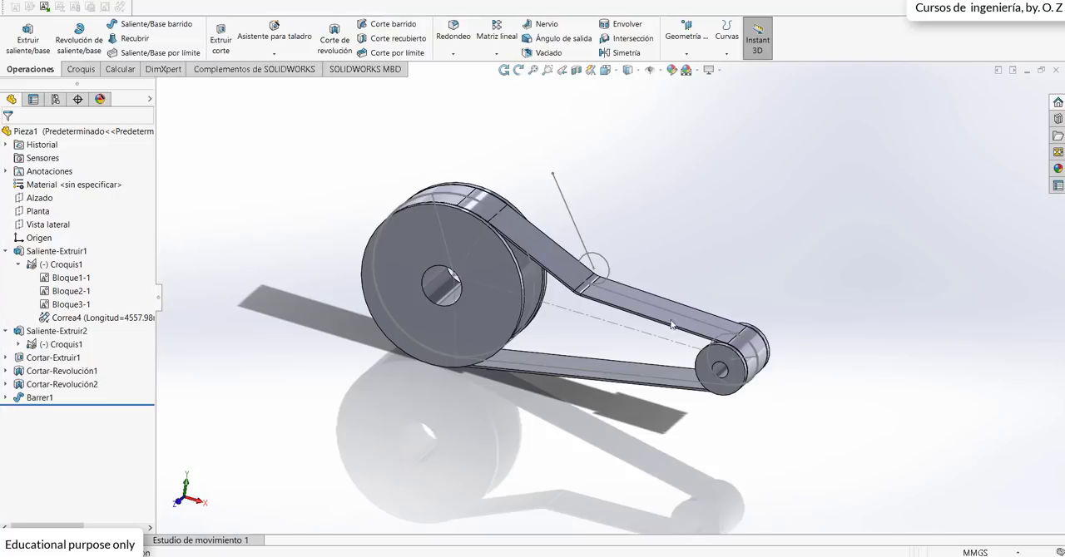
Step: Move the tensioning pulley closer to the large pulley in the layout sketch and rebuild the model with the rerouted belt
scroll(674, 328, down, 6)
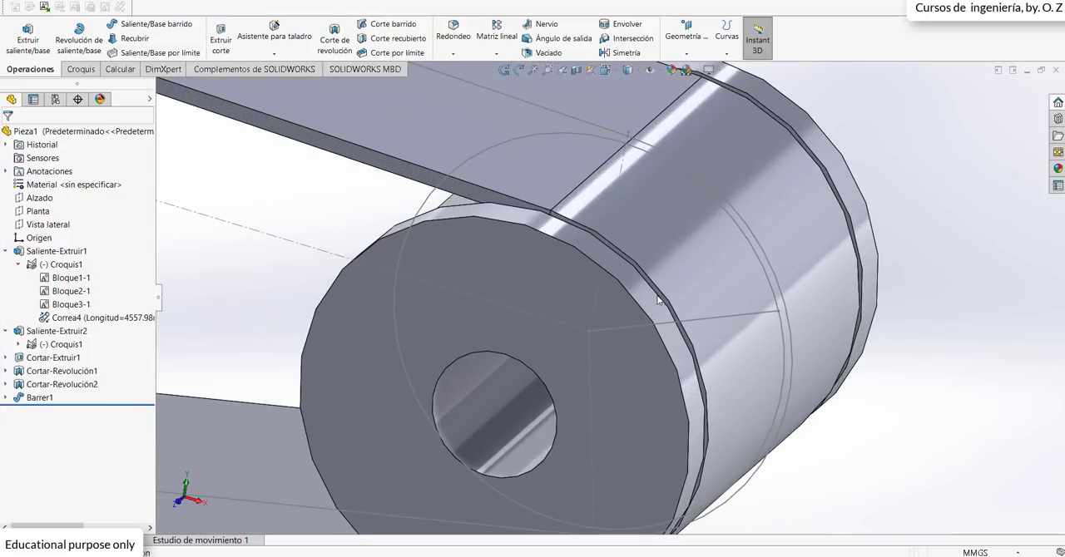
key(f)
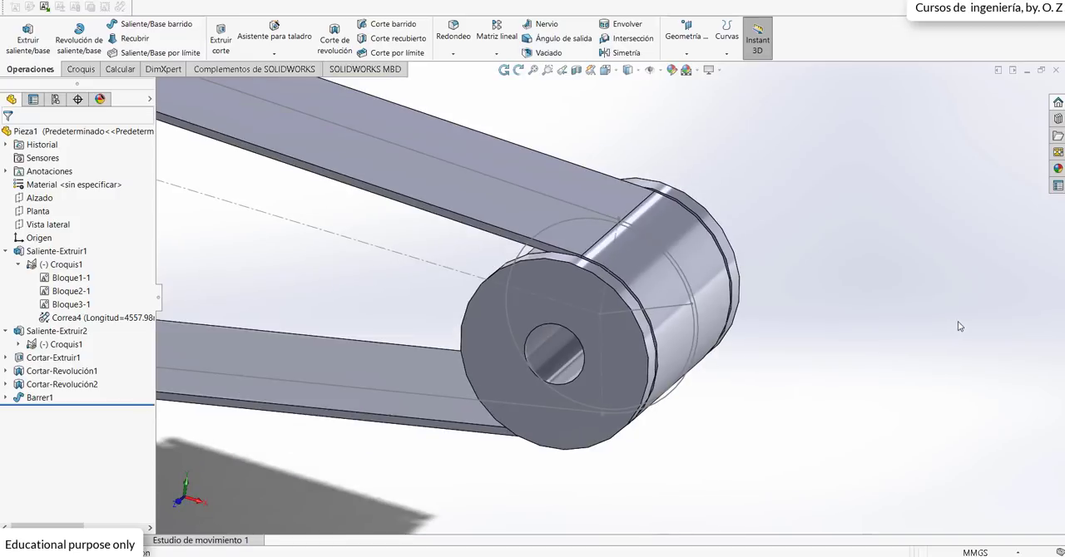
scroll(490, 251, down, 4)
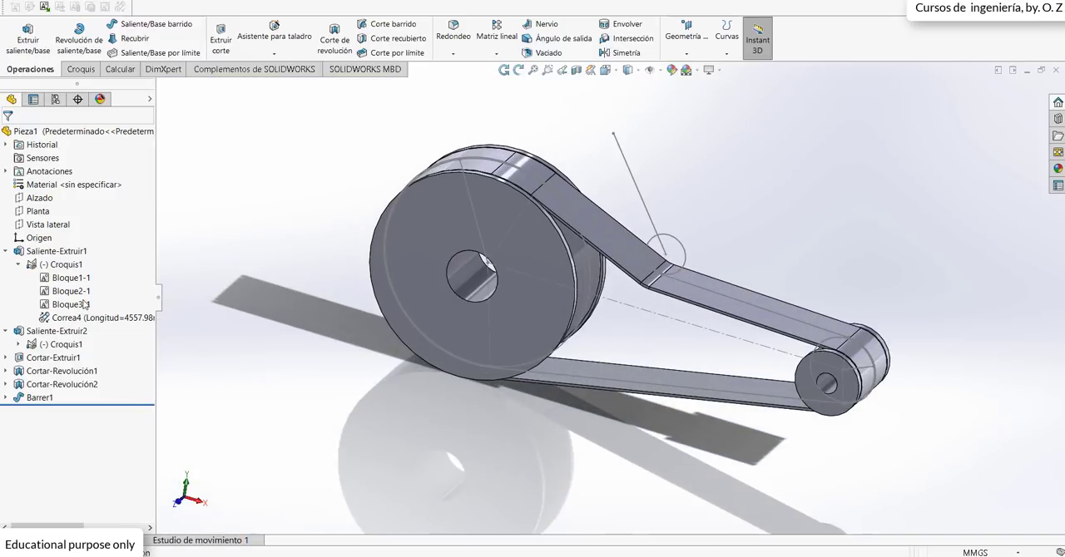
click(86, 320)
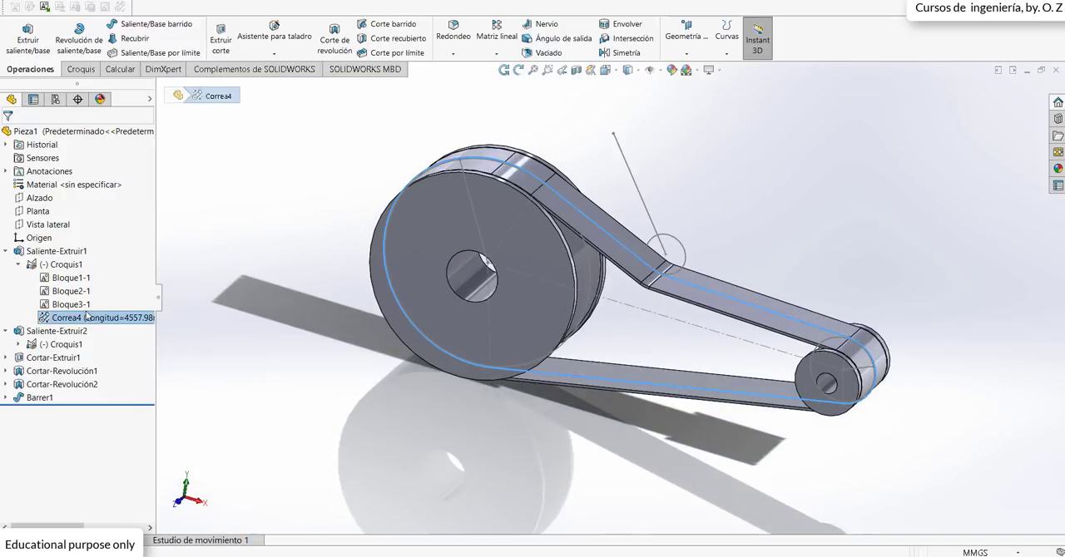
click(63, 263)
click(73, 221)
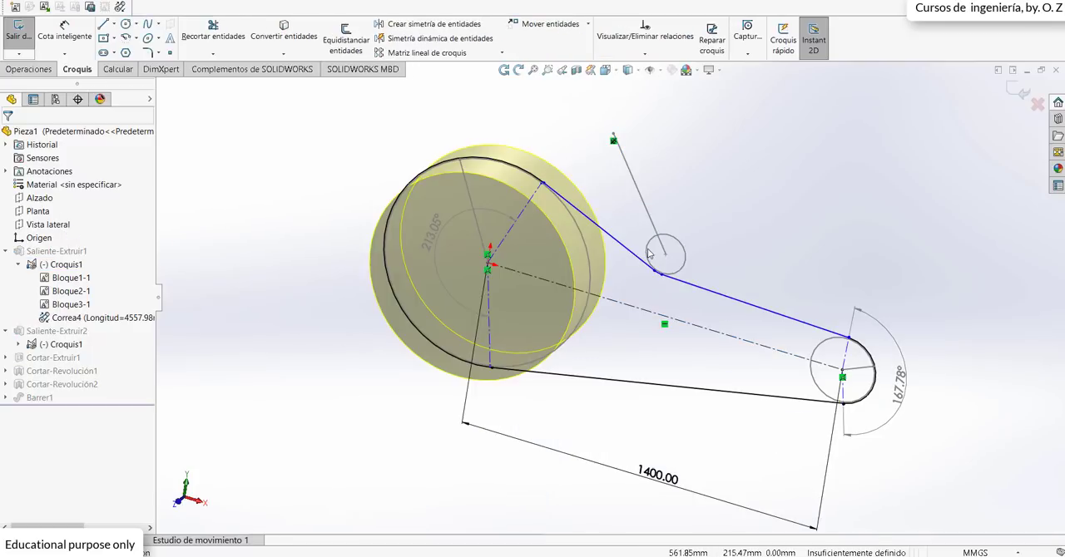
mouse_move(665, 254)
mouse_down()
mouse_move(646, 257)
mouse_move(701, 244)
mouse_move(714, 168)
mouse_move(630, 263)
mouse_up()
click(1021, 90)
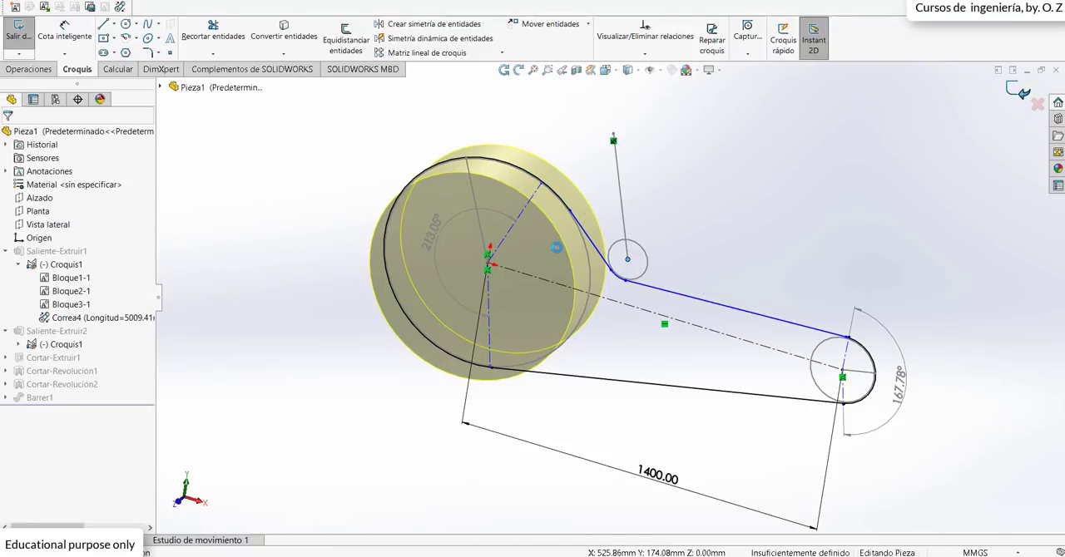
scroll(614, 302, up, 2)
mouse_move(614, 302)
middle_down()
mouse_move(654, 305)
mouse_move(621, 299)
middle_up()
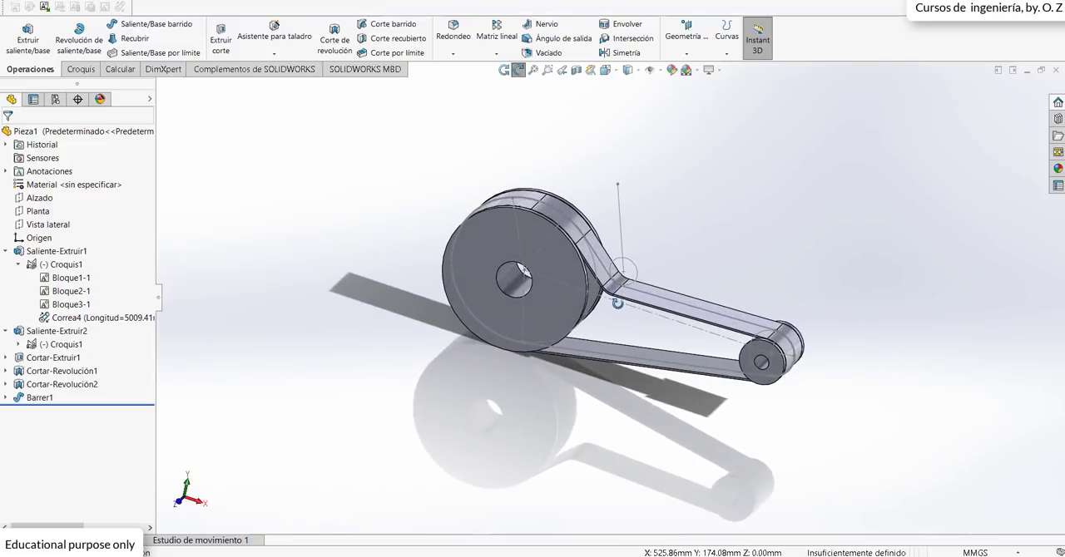
scroll(622, 301, down, 2)
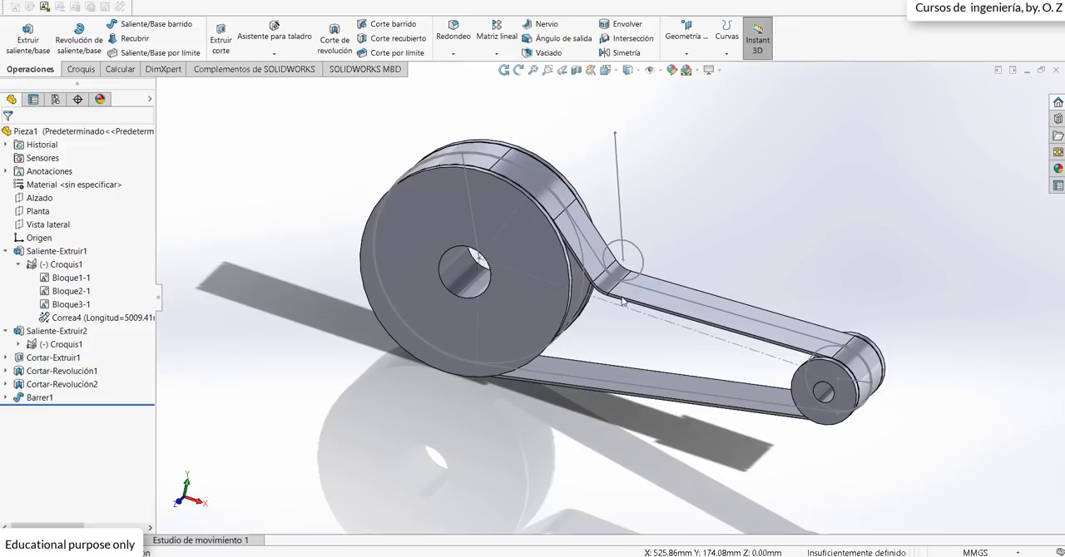
click(254, 69)
scroll(785, 252, up, 3)
scroll(559, 288, down, 2)
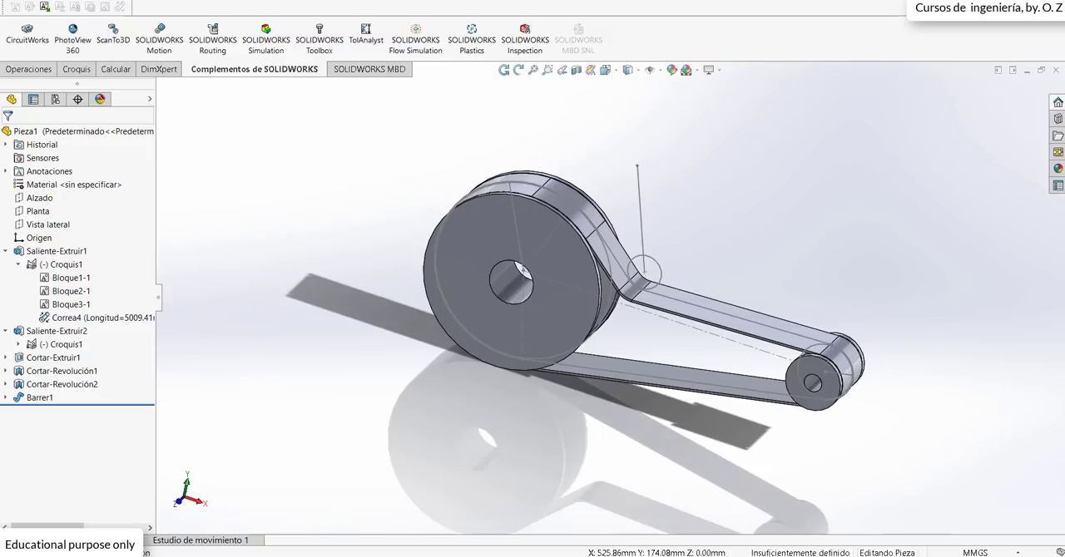
Step: Switch to the PowerPoint presentation and start the slide show from the "Reporte" slide
key(alt+Tab)
click(921, 547)
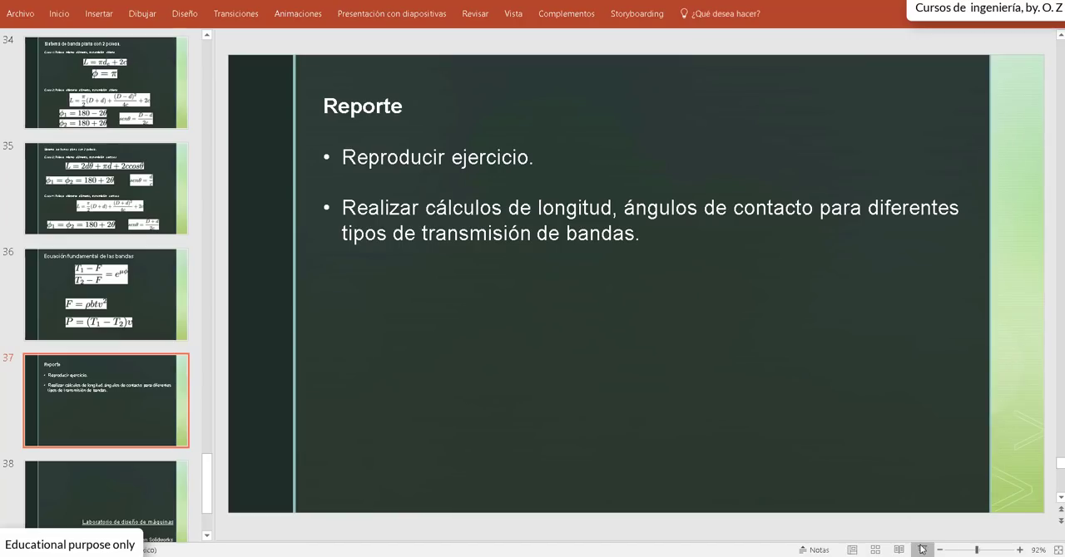